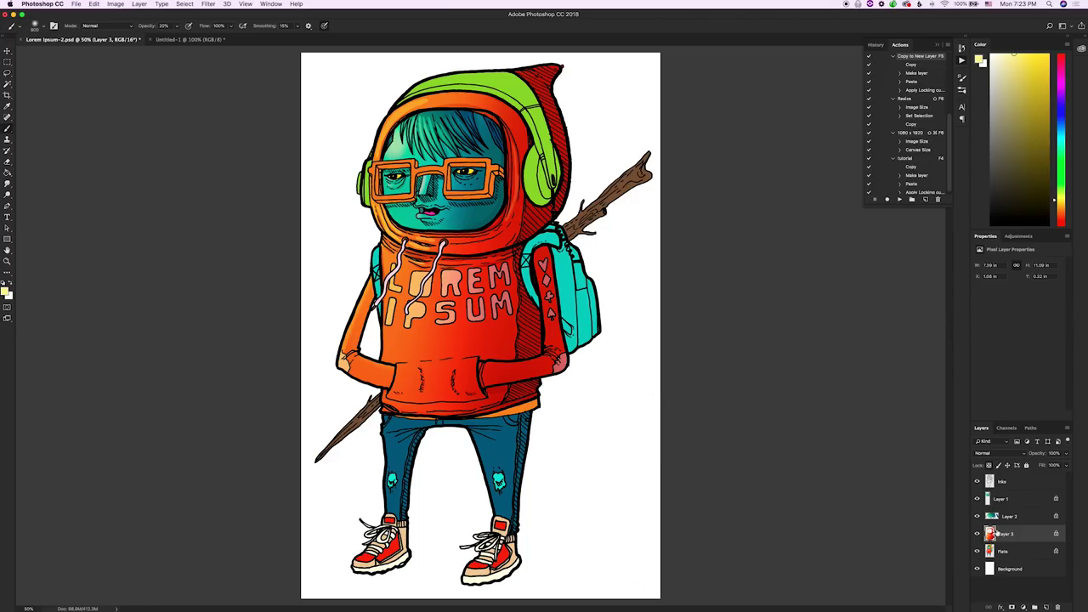
# Step: Copy the orange glasses from the Flats layer to a new layer and brush warm orange shading onto them
pyautogui.click(1012, 551)
pyautogui.press('w')
pyautogui.click(408, 165)
pyautogui.press('F5')
pyautogui.click(1060, 220)
pyautogui.press('b')
pyautogui.click(1043, 59)
pyautogui.keyDown('alt'); pyautogui.click(393, 273); pyautogui.keyUp('alt')
pyautogui.click(371, 175)
# Step: Copy the green headphones from the Flats layer to a new layer and brush over the band and ear cup with a sampled color
pyautogui.click(1012, 568)
pyautogui.press('w')
pyautogui.click(541, 170)
pyautogui.press('F5')
pyautogui.press('b')
pyautogui.keyDown('alt'); pyautogui.click(552, 180); pyautogui.keyUp('alt')
pyautogui.moveTo(511, 102); pyautogui.dragTo(555, 179)
# Step: Choose a bright yellow and brush it along the front edge of the headphone band
pyautogui.click(1060, 198)
pyautogui.click(1036, 54)
pyautogui.moveTo(408, 98); pyautogui.dragTo(368, 175)
pyautogui.press('l')
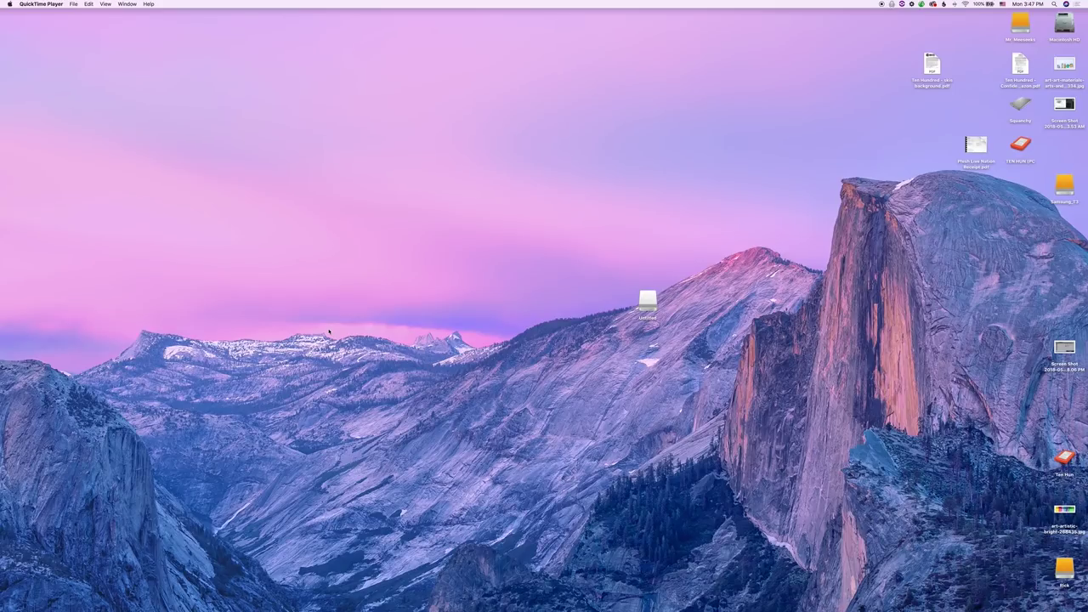
# Step: Launch Photoshop and open the recent file Lorem Ipsum-2.psd
pyautogui.moveTo(552, 605)
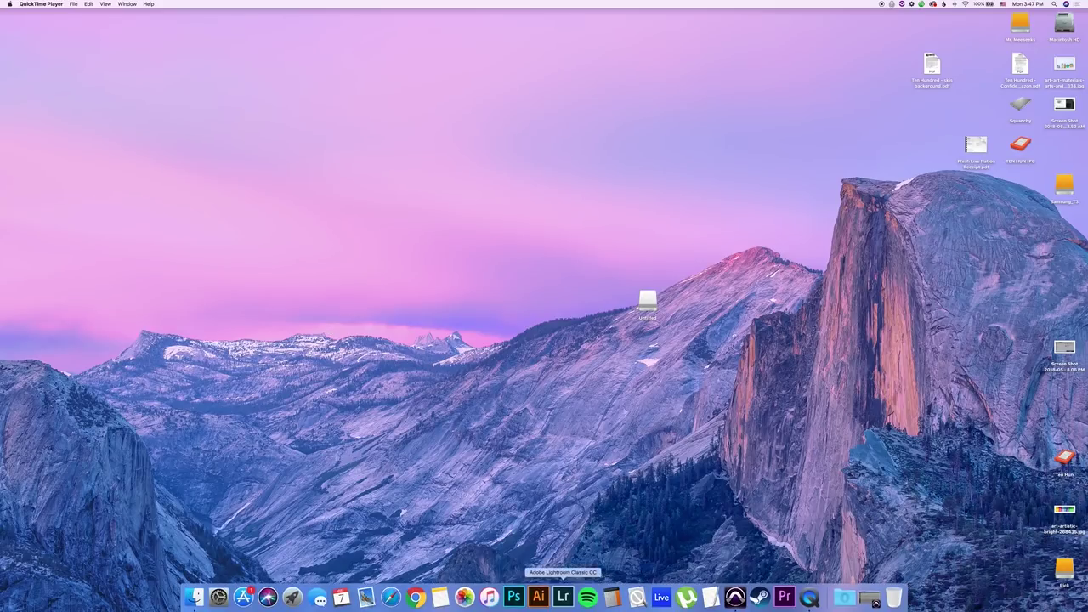
pyautogui.click(514, 598)
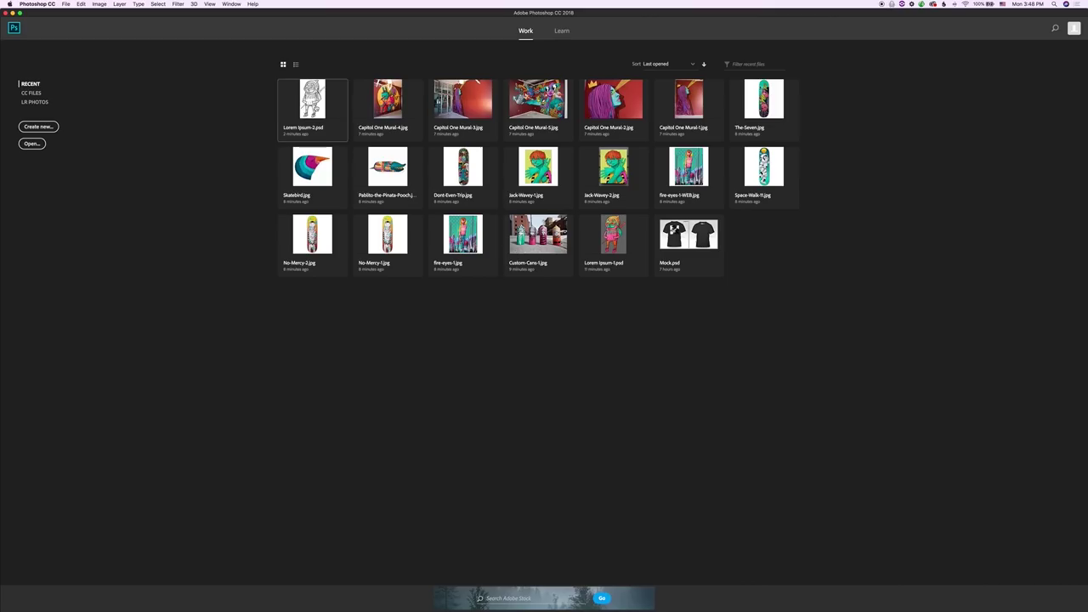
pyautogui.click(313, 104)
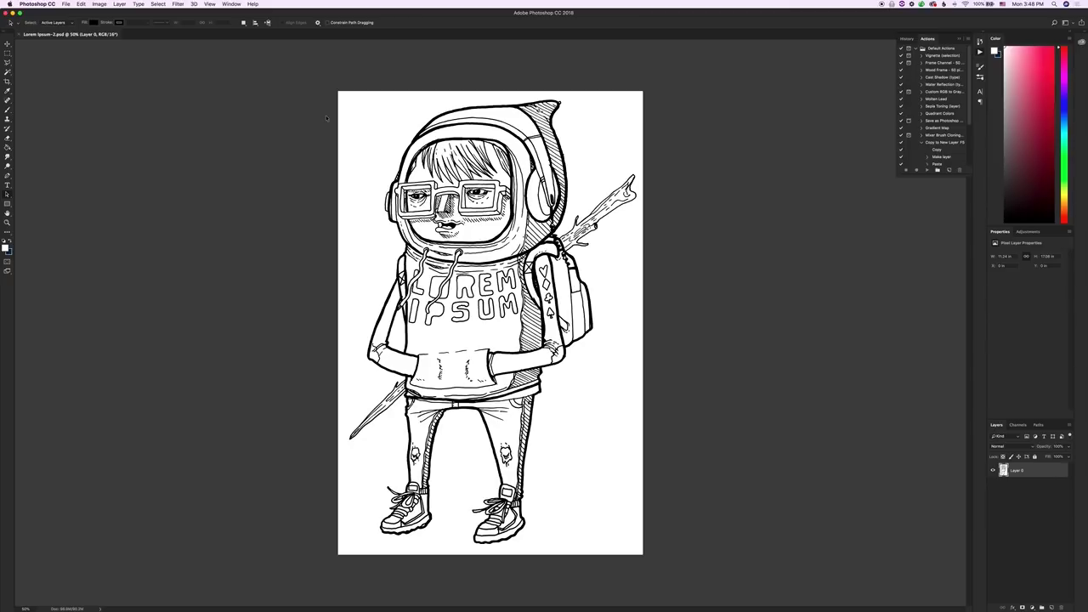
# Step: Cut the whole drawing, paste it into Quick Mask, and leave the mask to turn the drawing into a selection
pyautogui.press('super+a')
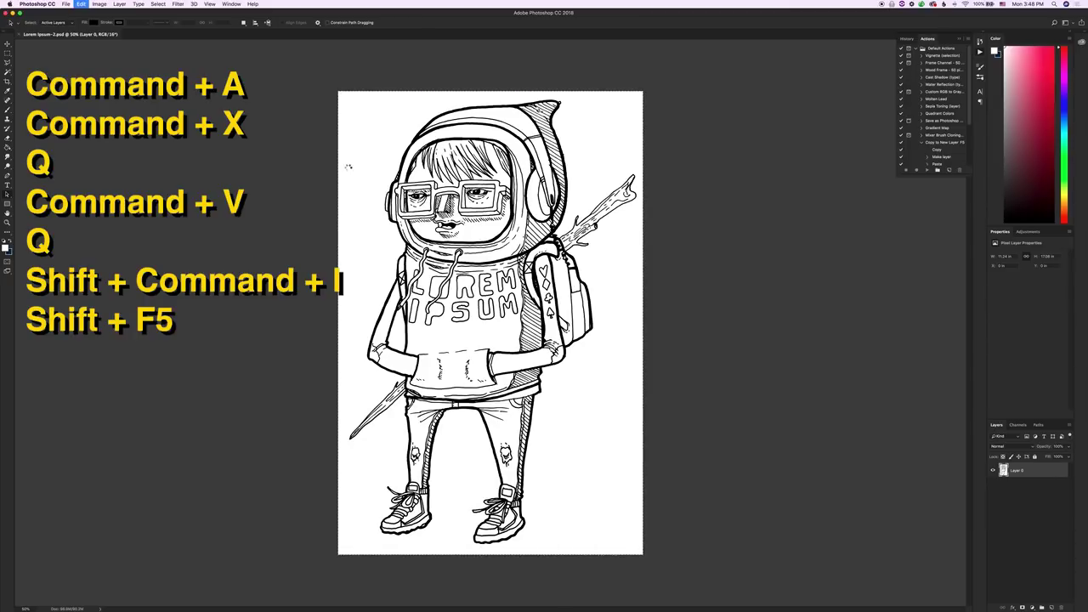
pyautogui.press('super+x')
pyautogui.press('q')
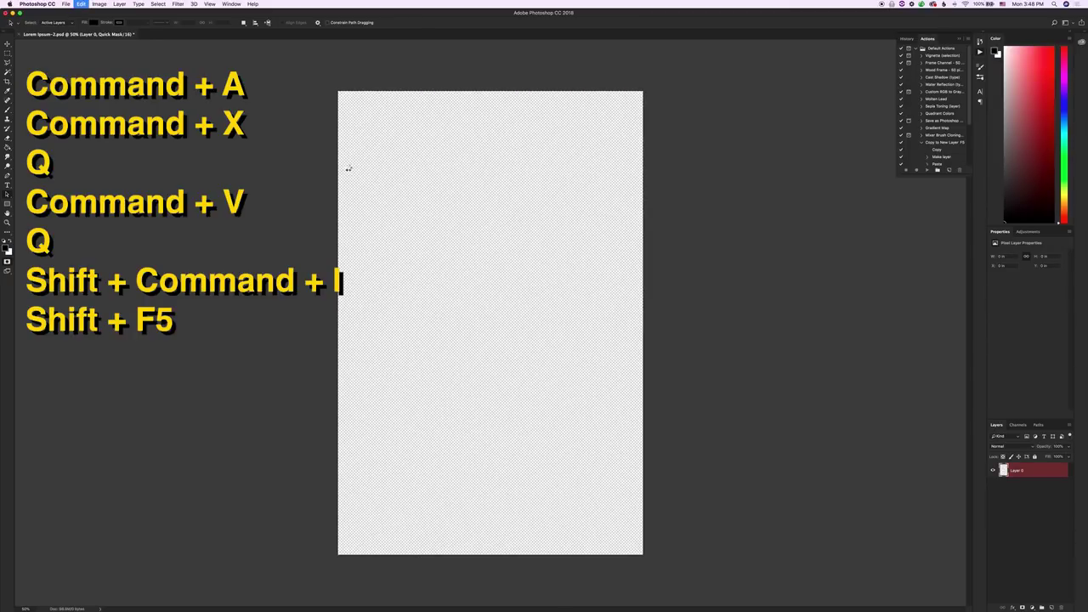
pyautogui.press('super+v')
pyautogui.press('q')
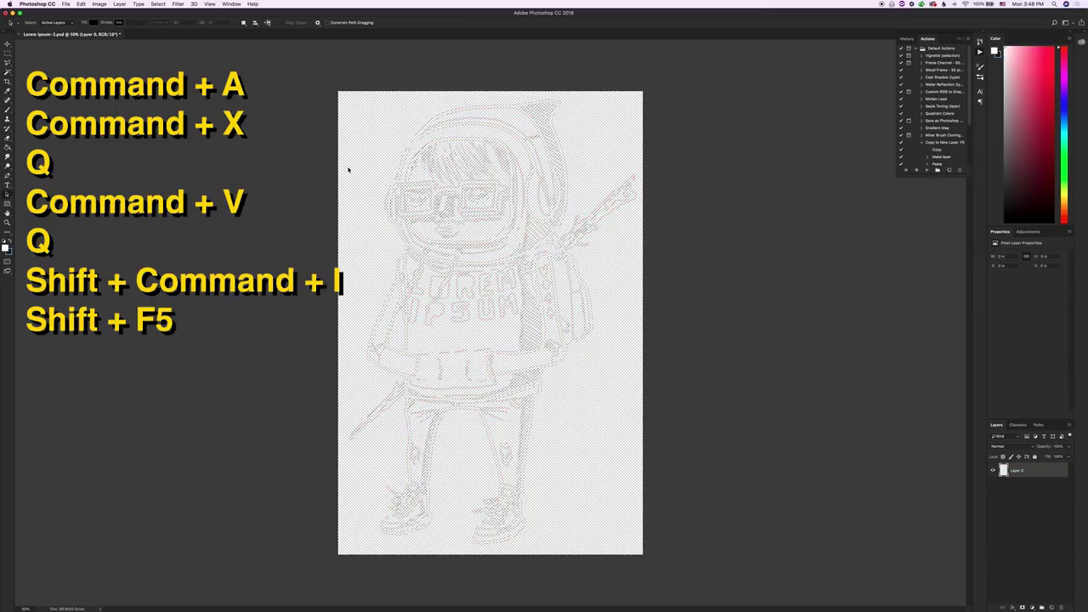
# Step: Invert the selection and fill it with black to leave only the line art on a transparent layer
pyautogui.press('shift+super+i')
pyautogui.hotkey('shift', 'F5')
pyautogui.press('Return')
pyautogui.press('a')
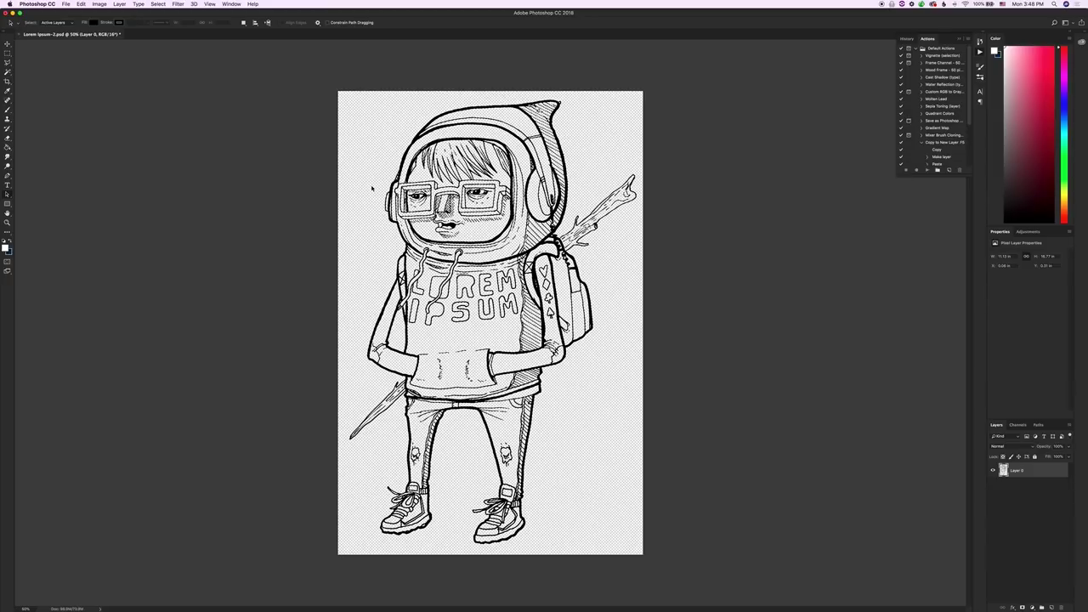
pyautogui.press('i')
pyautogui.hotkey('shift', 'F5')
pyautogui.press('Return')
pyautogui.press('a')
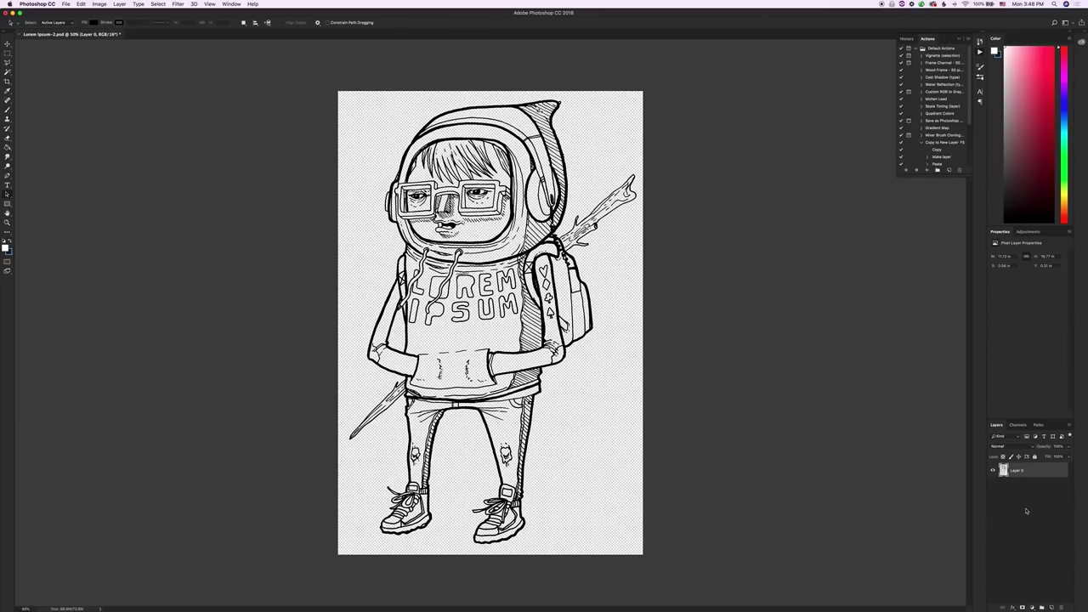
# Step: Add a new layer beneath the line art, fill it with white using the Paint Bucket, and check both layers' visibility
pyautogui.click(1053, 607)
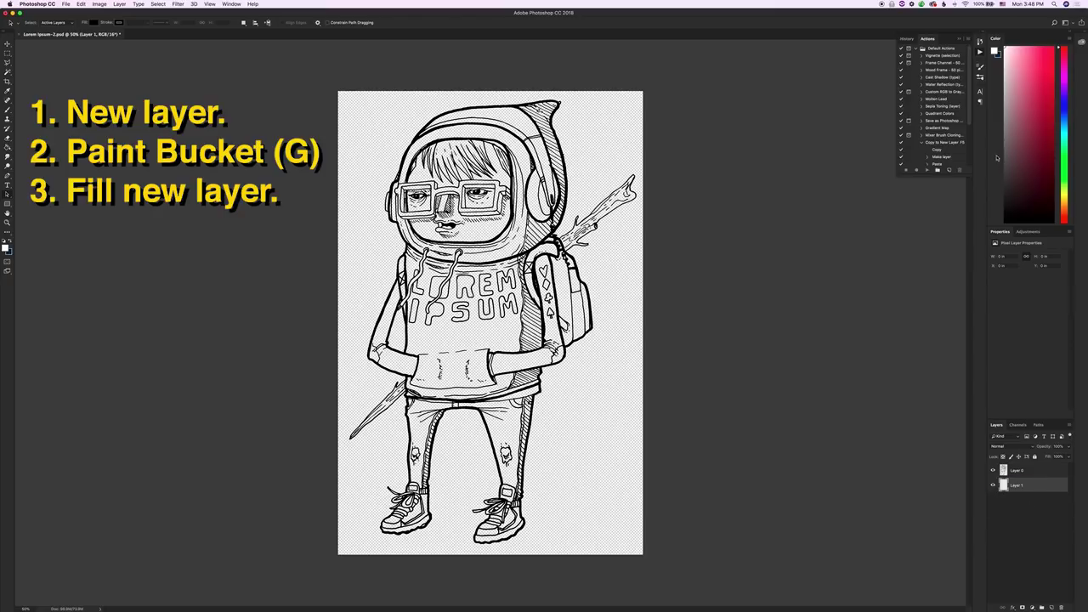
pyautogui.press('g')
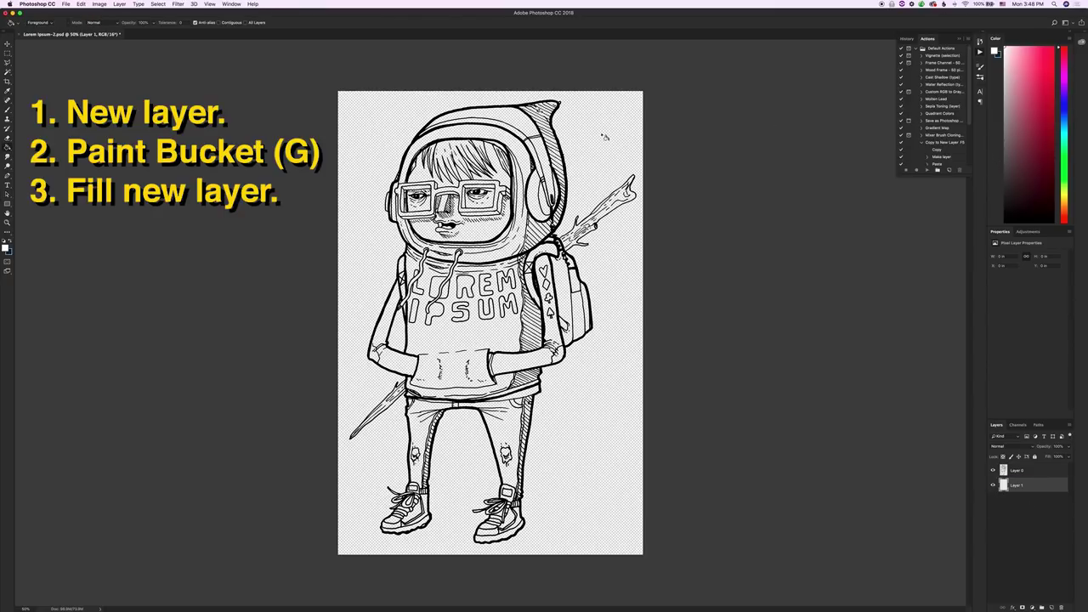
pyautogui.click(601, 133)
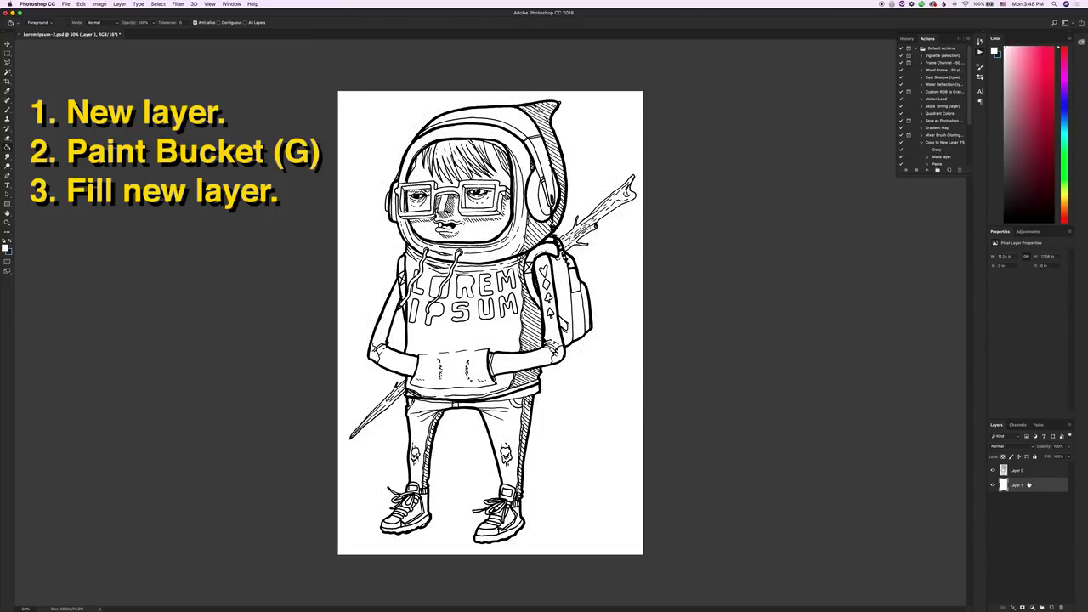
pyautogui.click(993, 485)
pyautogui.click(993, 484)
pyautogui.click(993, 471)
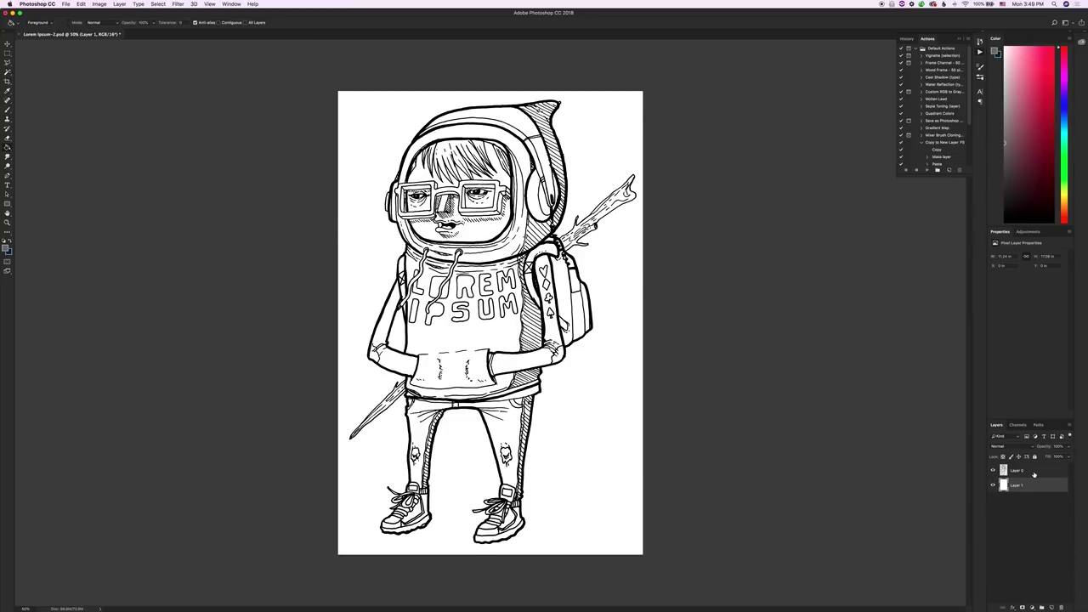
# Step: Rename the line art layer to Inks and the white layer to Background
pyautogui.click(1035, 474)
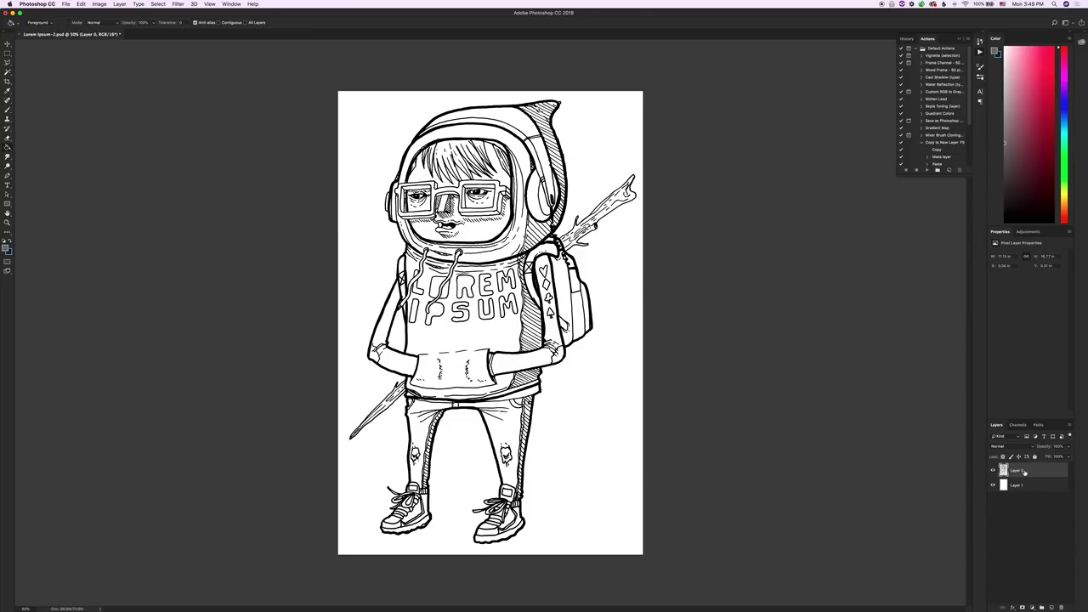
pyautogui.doubleClick(1018, 472)
pyautogui.write('roug')
pyautogui.press('Return')
pyautogui.doubleClick(1018, 485)
pyautogui.write('Ink')
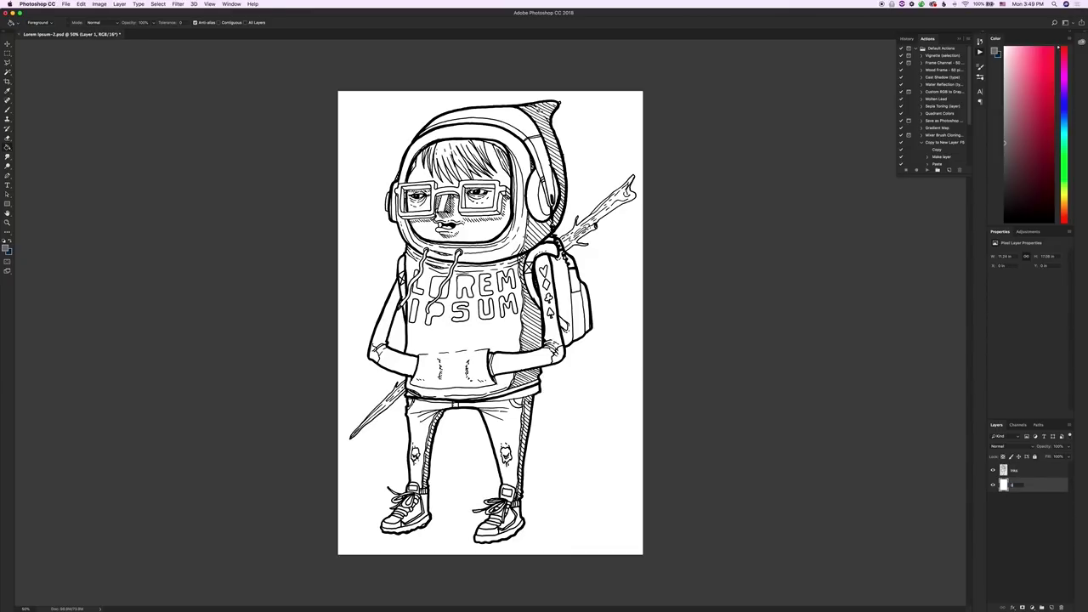
pyautogui.write('ackground')
pyautogui.press('Return')
# Step: Select the empty area around the character on the Inks layer with the Magic Wand
pyautogui.click(1026, 471)
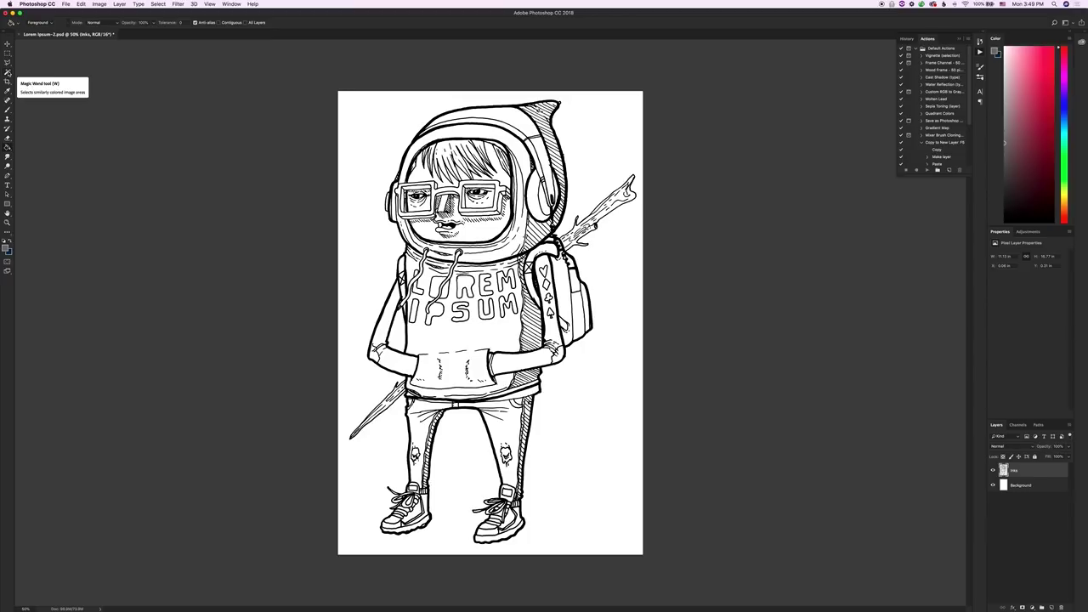
pyautogui.click(7, 72)
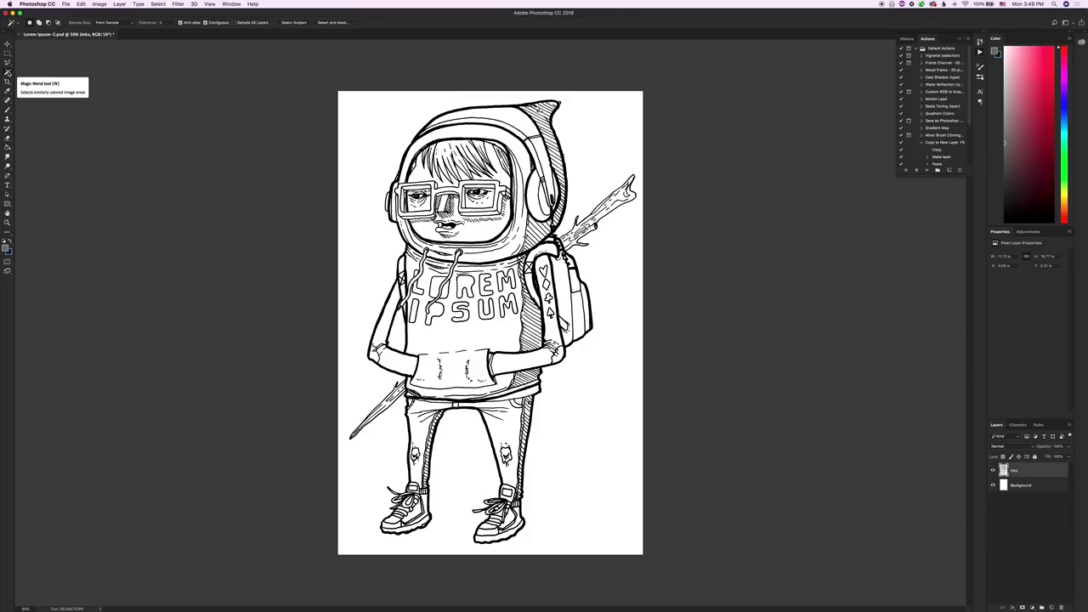
pyautogui.click(390, 124)
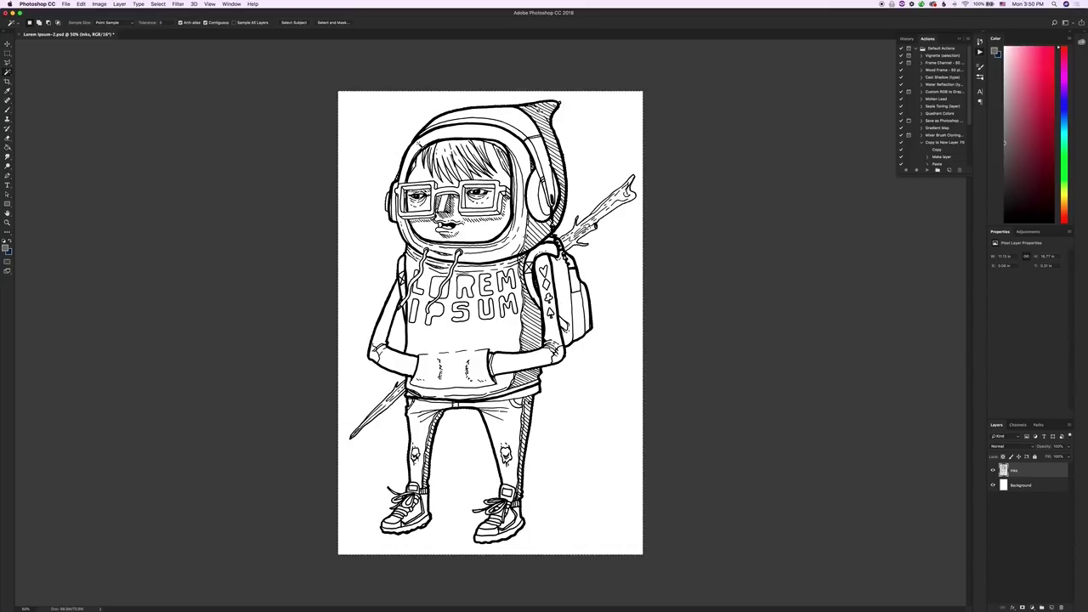
# Step: Try the Magic Wand with Contiguous off, turn Contiguous back on, deselect, and reselect the area outside the character
pyautogui.click(205, 23)
pyautogui.click(374, 137)
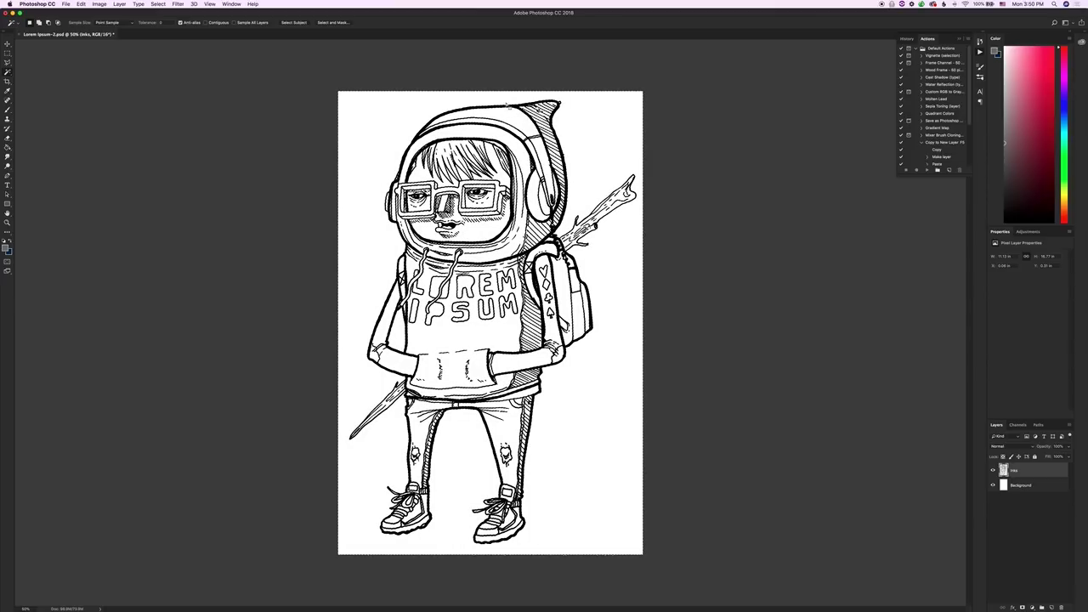
pyautogui.click(205, 23)
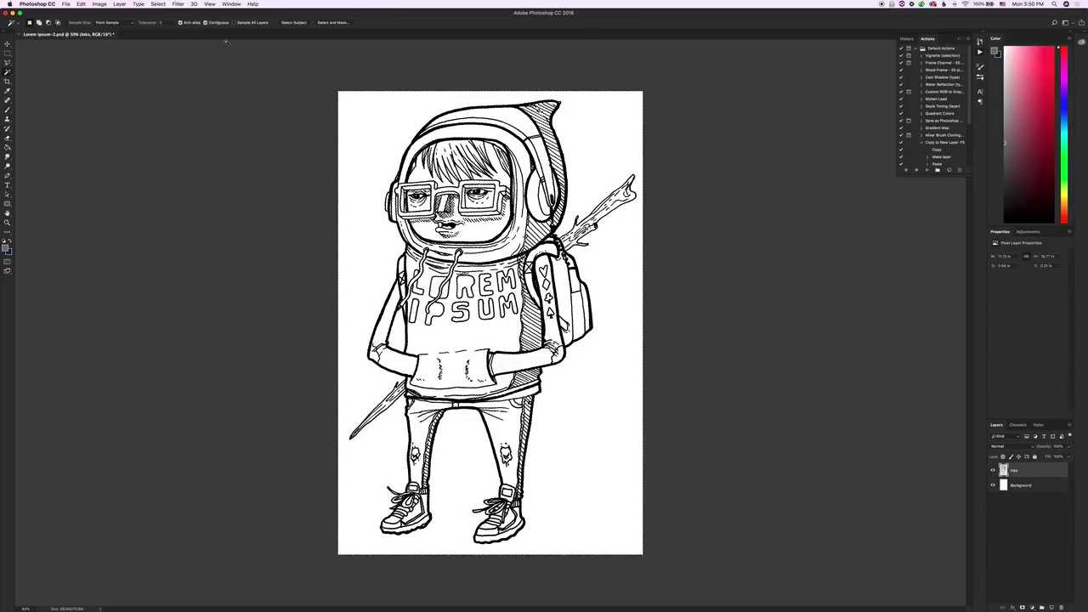
pyautogui.press('super+d')
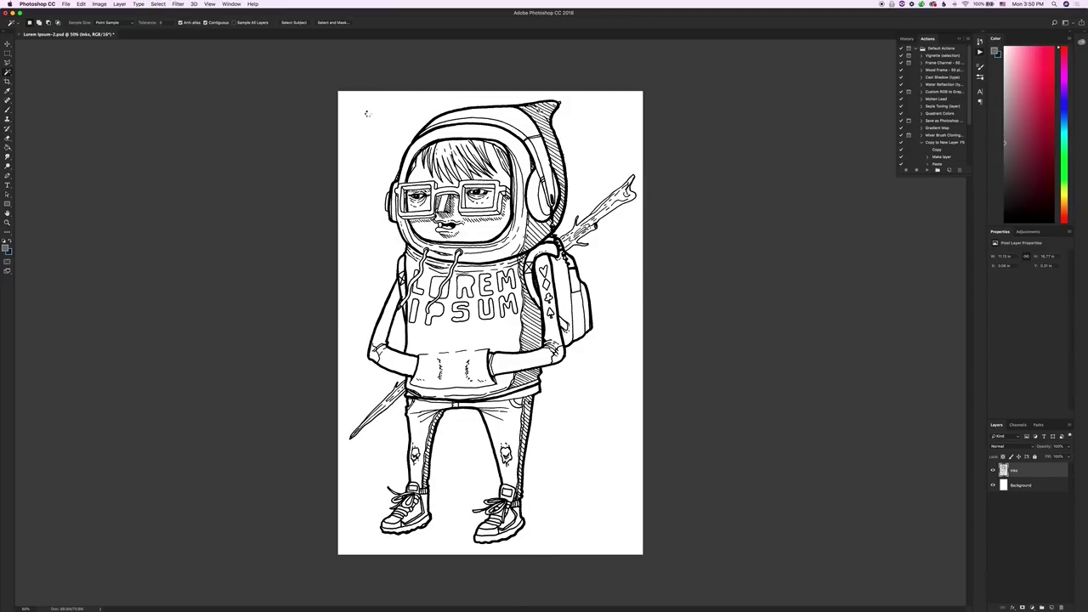
pyautogui.click(370, 127)
# Step: Examine the chest lettering, the drawstring ends and the enclosed gaps in the line art up close
pyautogui.press('super+equal')
pyautogui.press('super+equal')
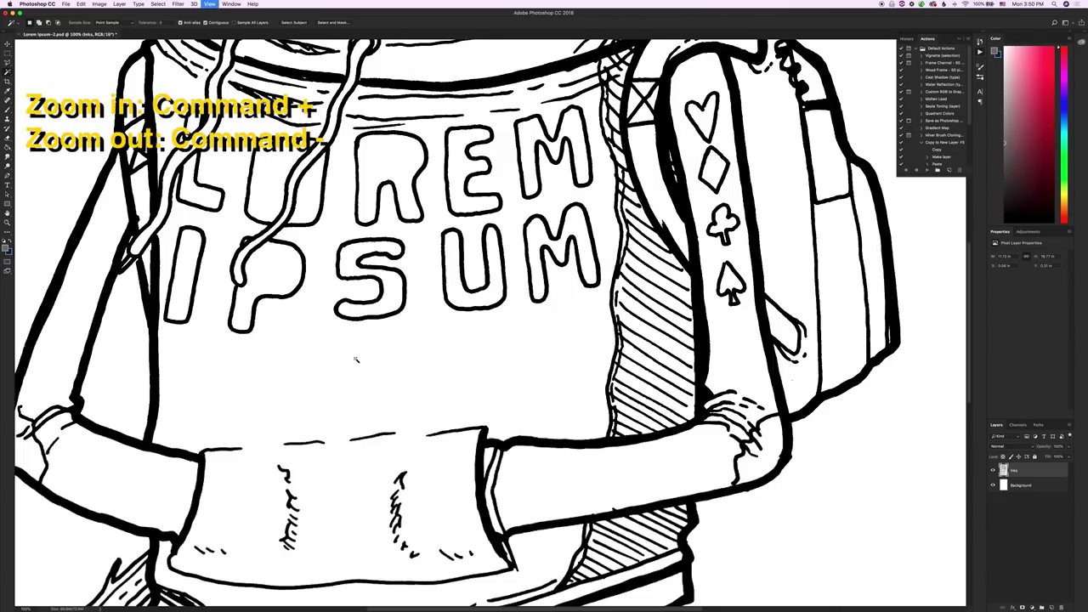
pyautogui.press('super+equal')
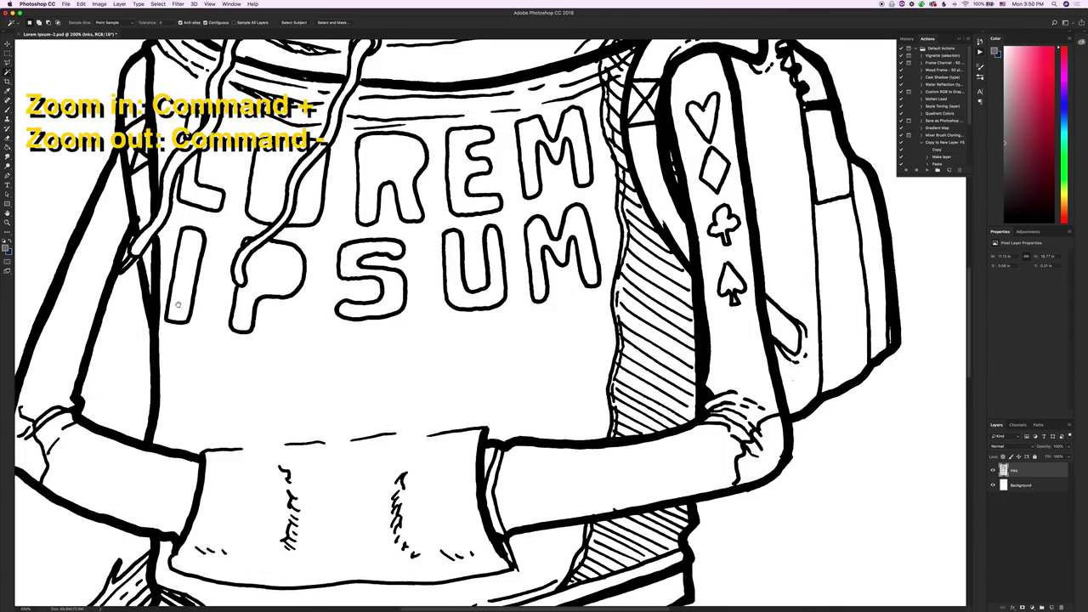
pyautogui.moveTo(178, 305); pyautogui.dragTo(355, 356)
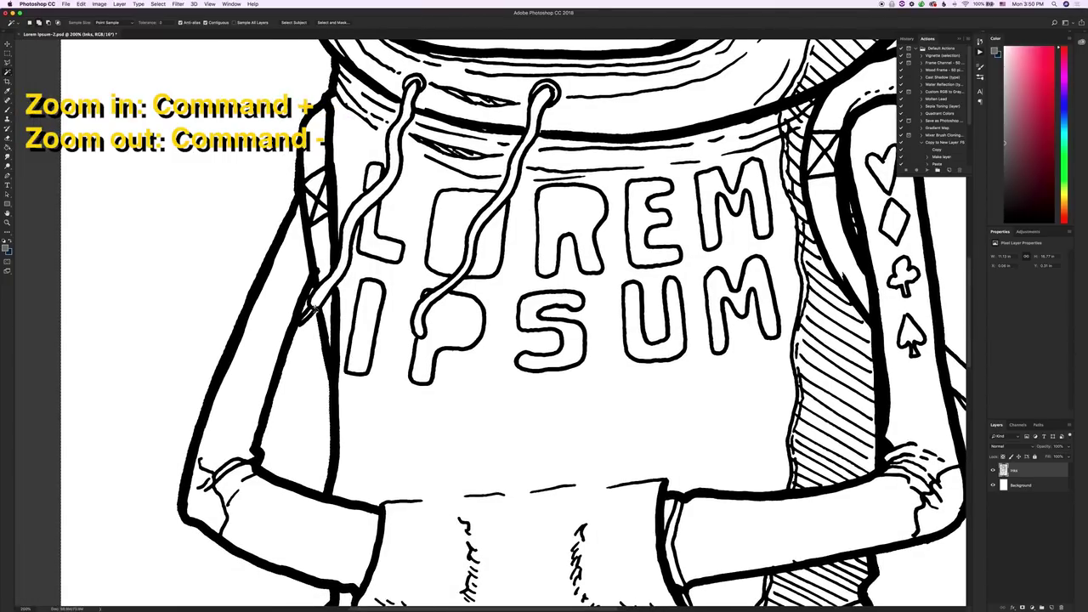
pyautogui.scroll(3, 300, 338)
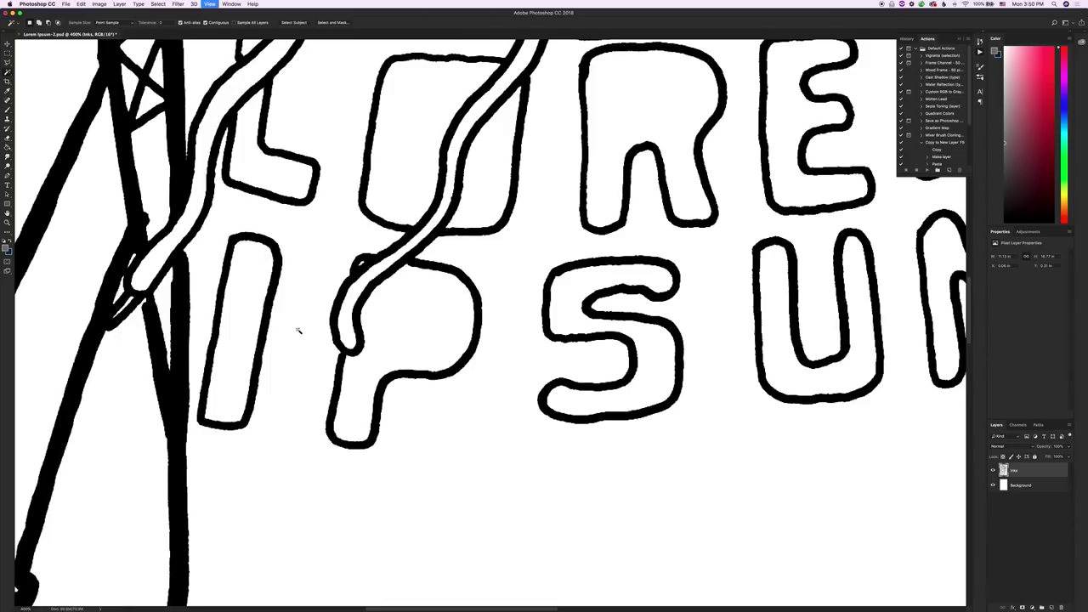
pyautogui.hscroll(-2, 595, 371)
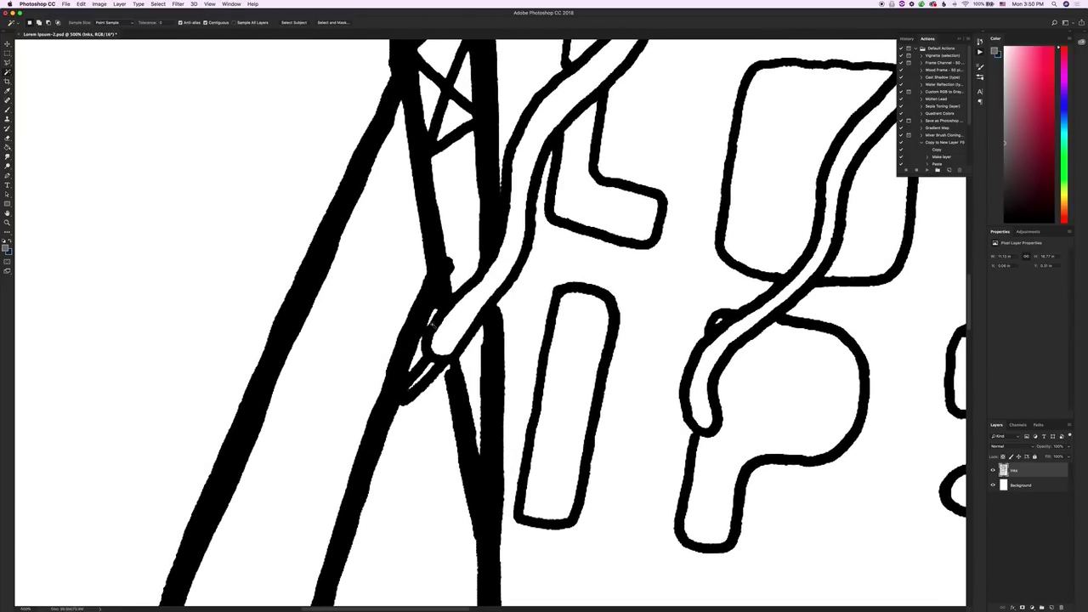
pyautogui.press('shift')
pyautogui.press('super+minus')
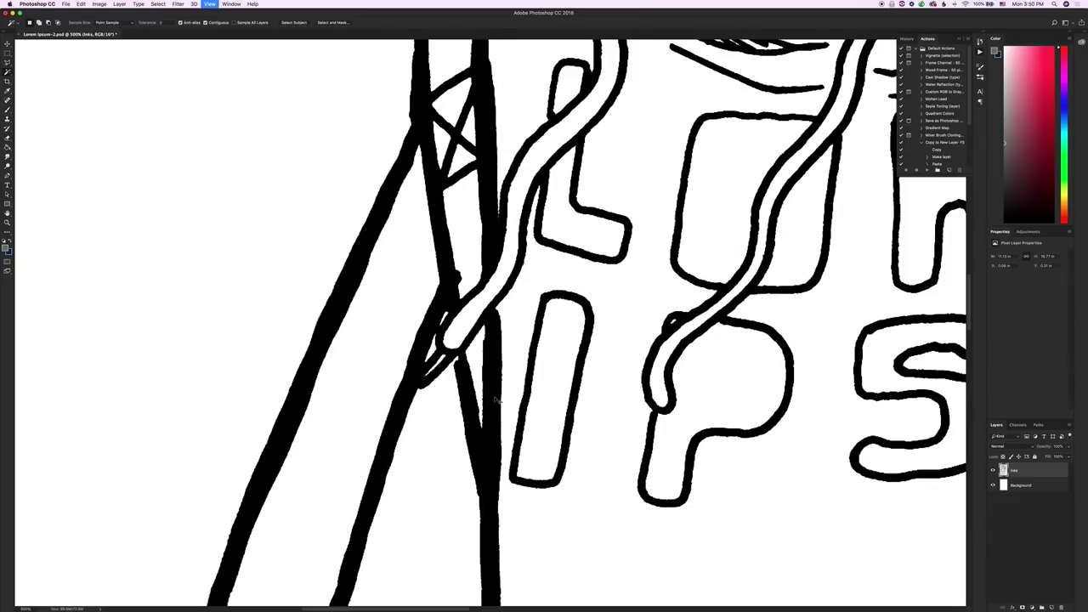
pyautogui.press('super+minus')
pyautogui.press('super+minus')
pyautogui.press('super+minus')
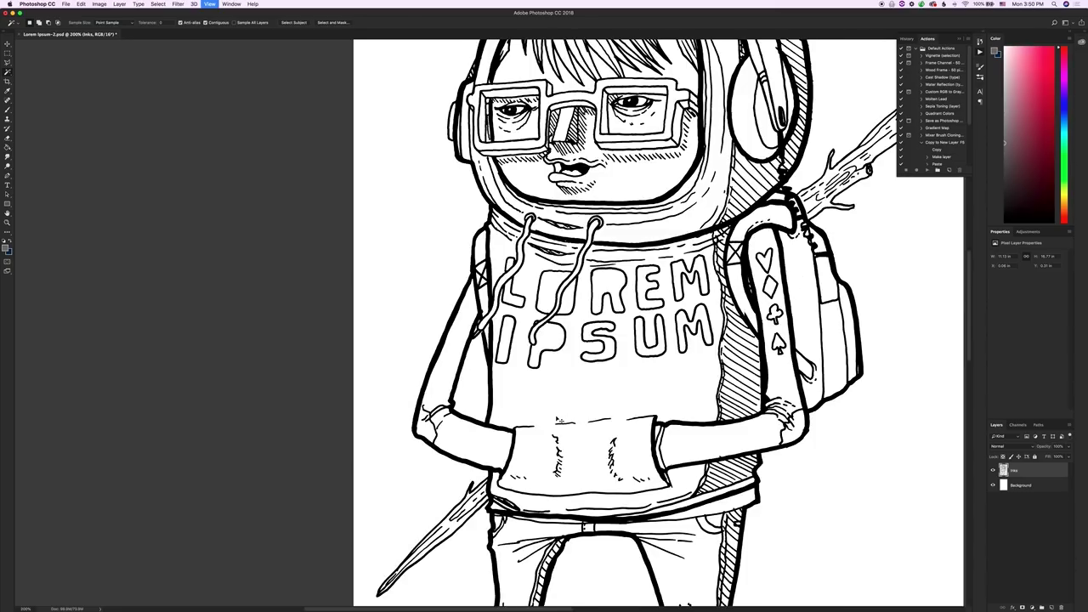
pyautogui.press('super+minus')
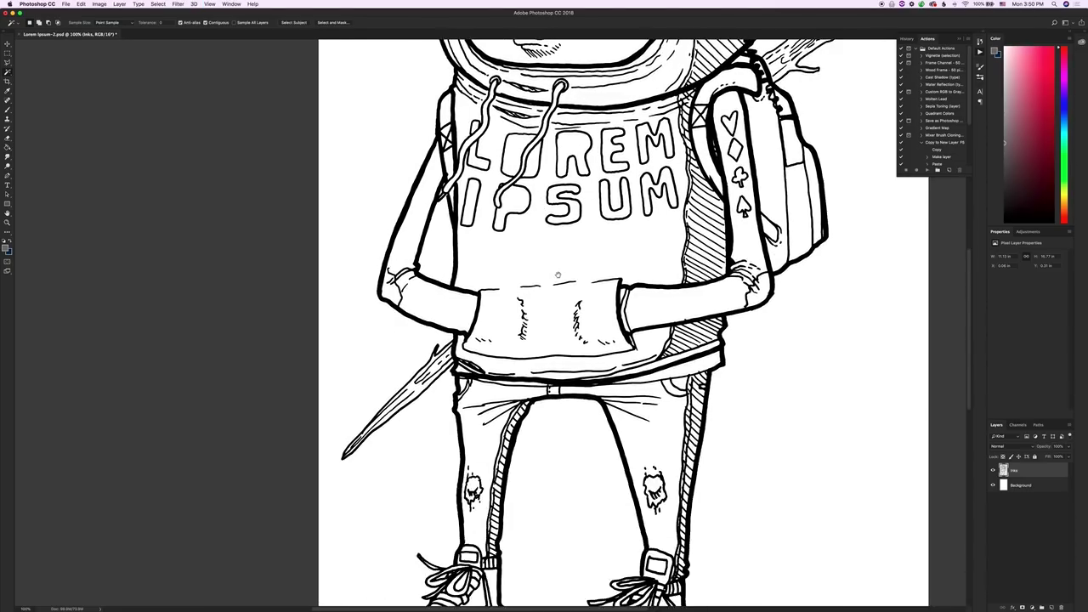
pyautogui.scroll(-3, 558, 275)
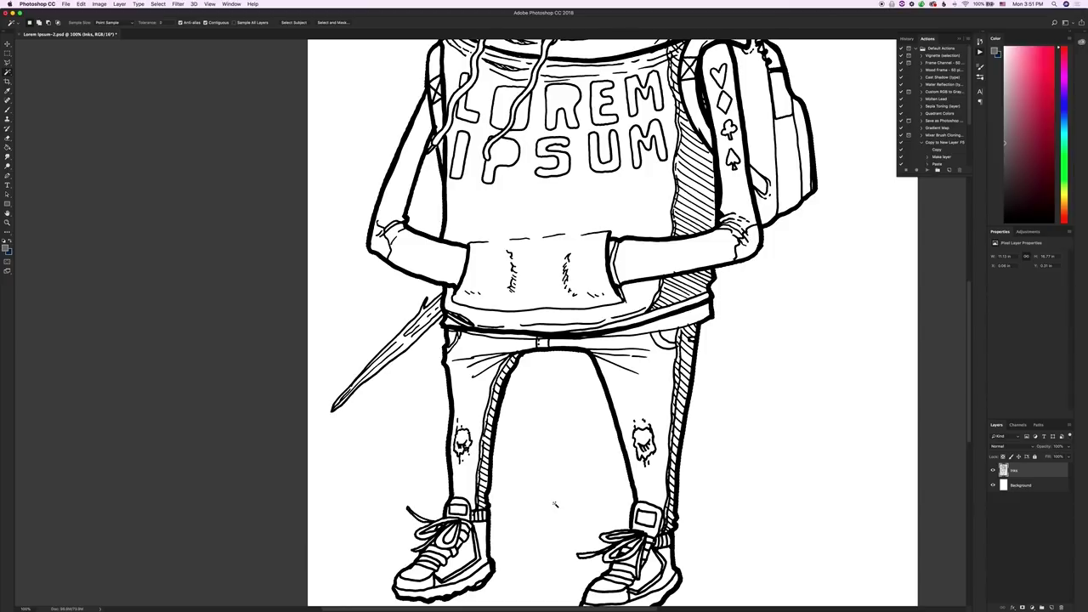
pyautogui.press('super+minus')
pyautogui.press('super+minus')
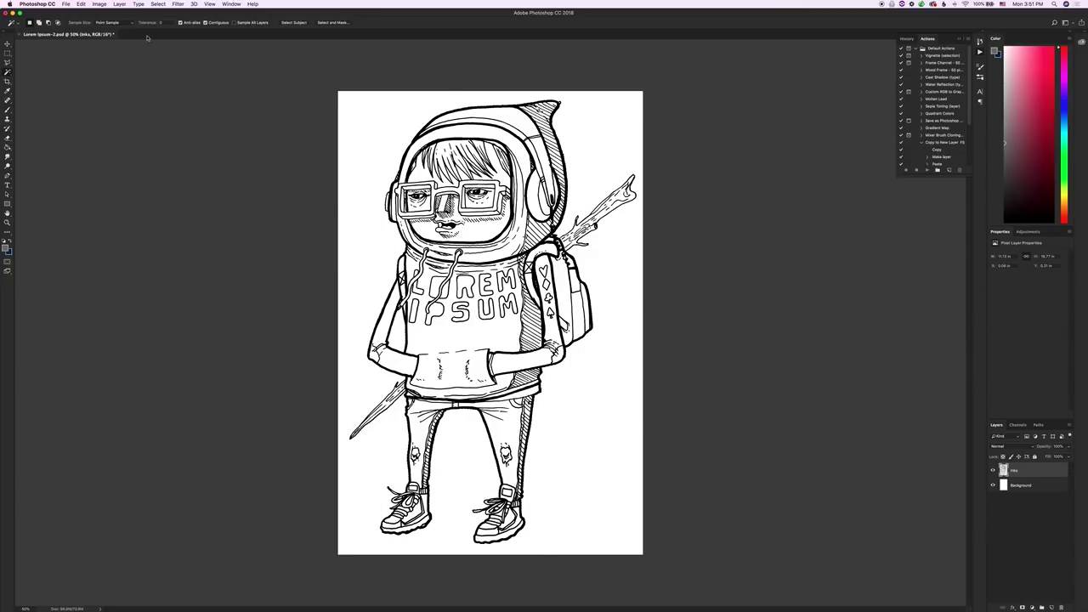
# Step: Contract the selection around the character, leaving the effect at canvas bounds off
pyautogui.click(158, 4)
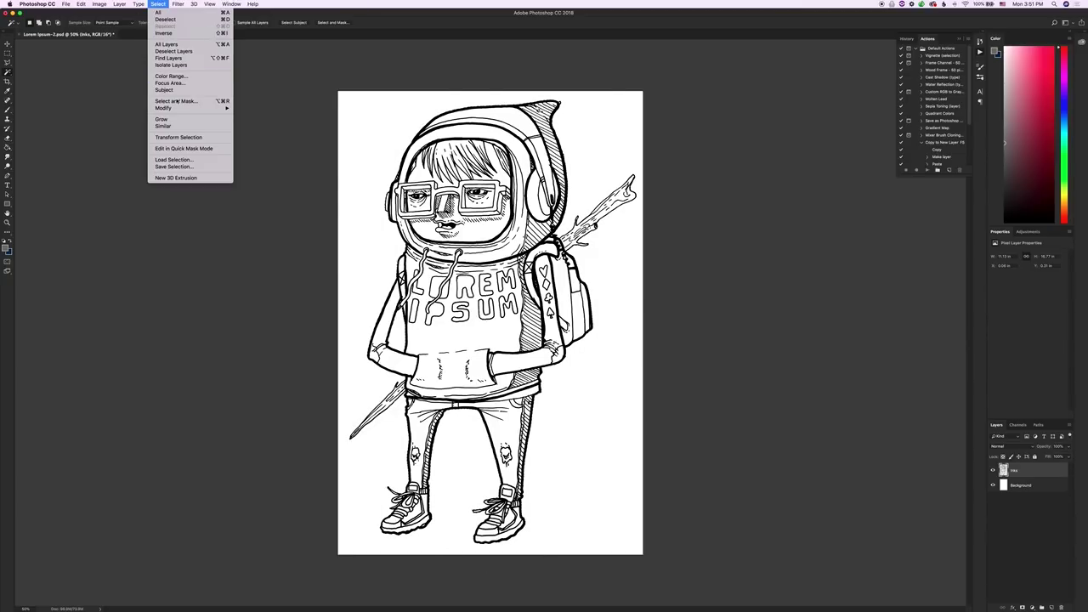
pyautogui.moveTo(177, 109)
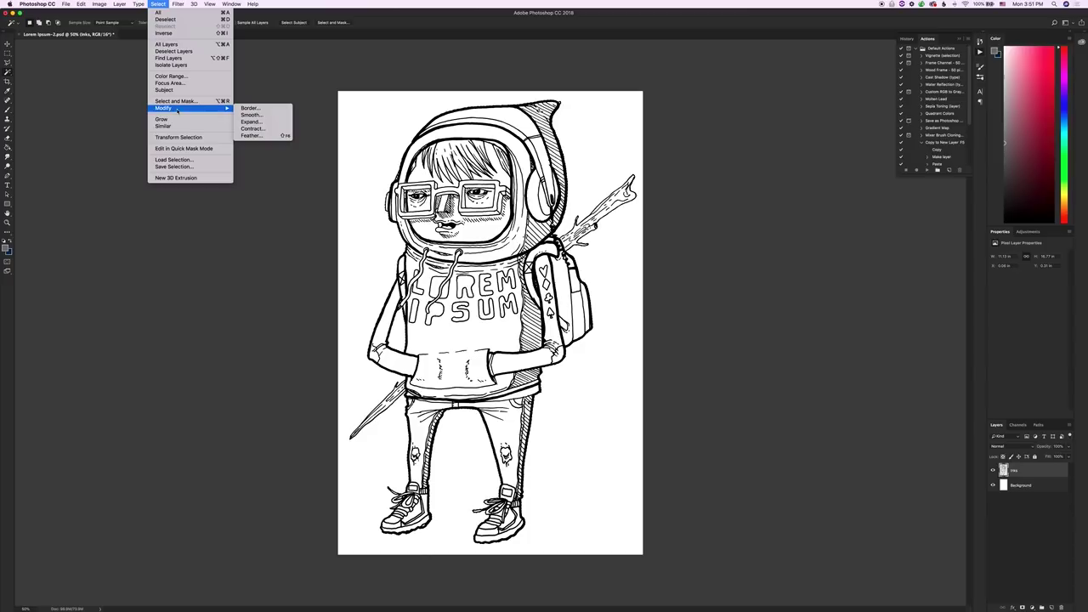
pyautogui.click(267, 130)
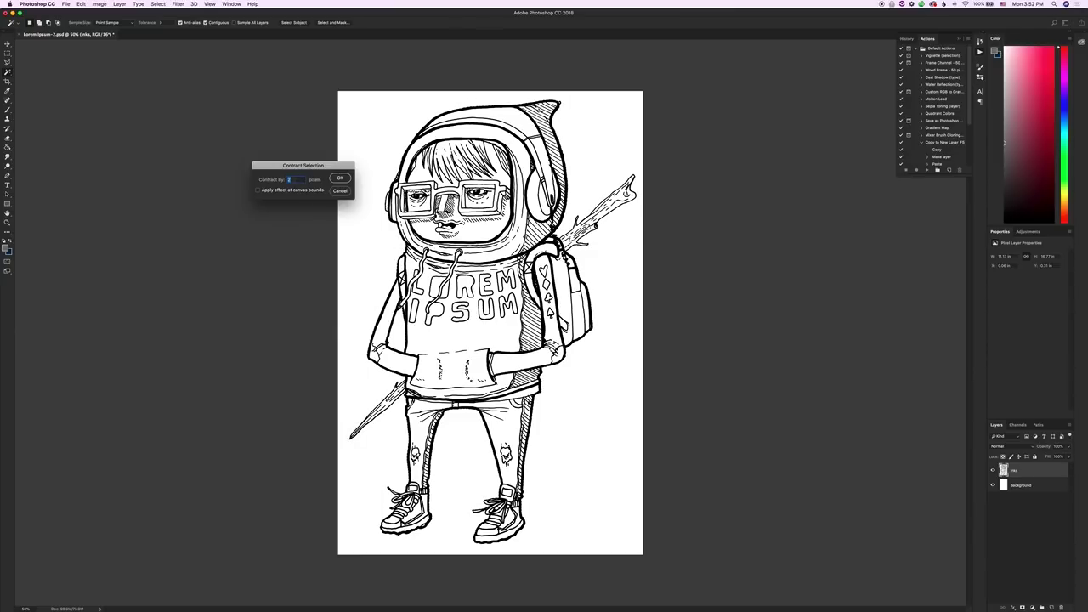
pyautogui.click(340, 180)
pyautogui.press('super+equal')
pyautogui.press('super+equal')
pyautogui.press('super+equal')
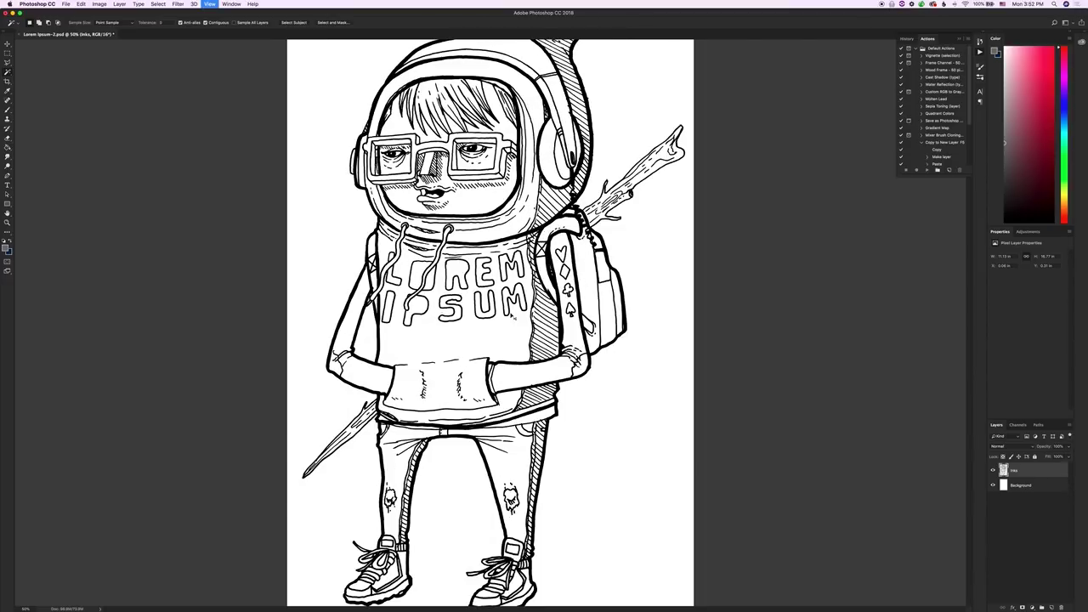
# Step: Create a new layer, place it between the Inks and Background layers, and name it Flats
pyautogui.press('super+equal')
pyautogui.press('super+equal')
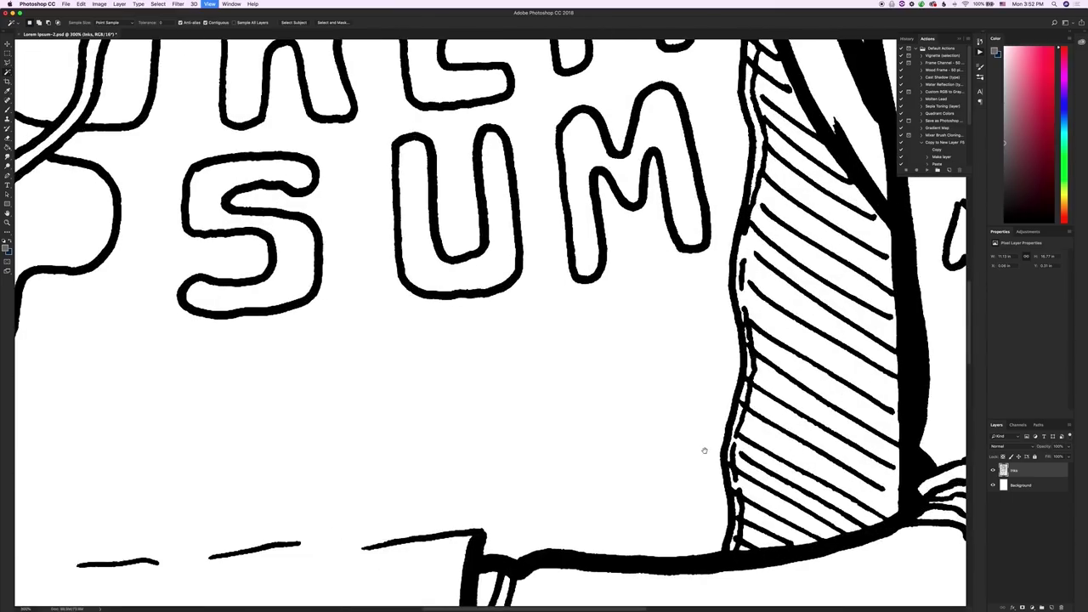
pyautogui.scroll(-3, 487, 164)
pyautogui.scroll(-5, 487, 164)
pyautogui.hscroll(3, 487, 164)
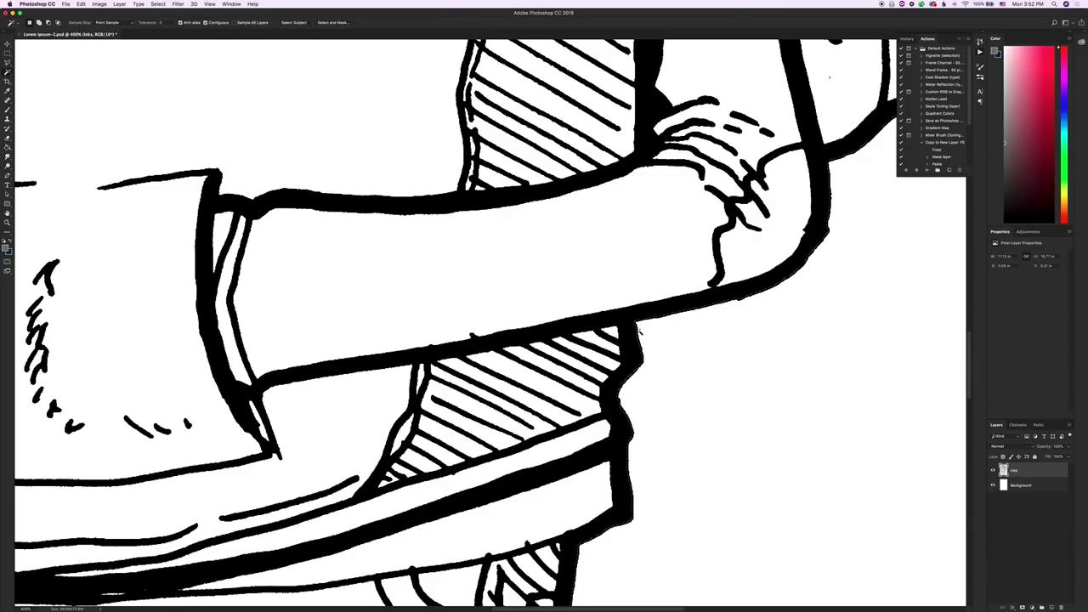
pyautogui.click(1052, 608)
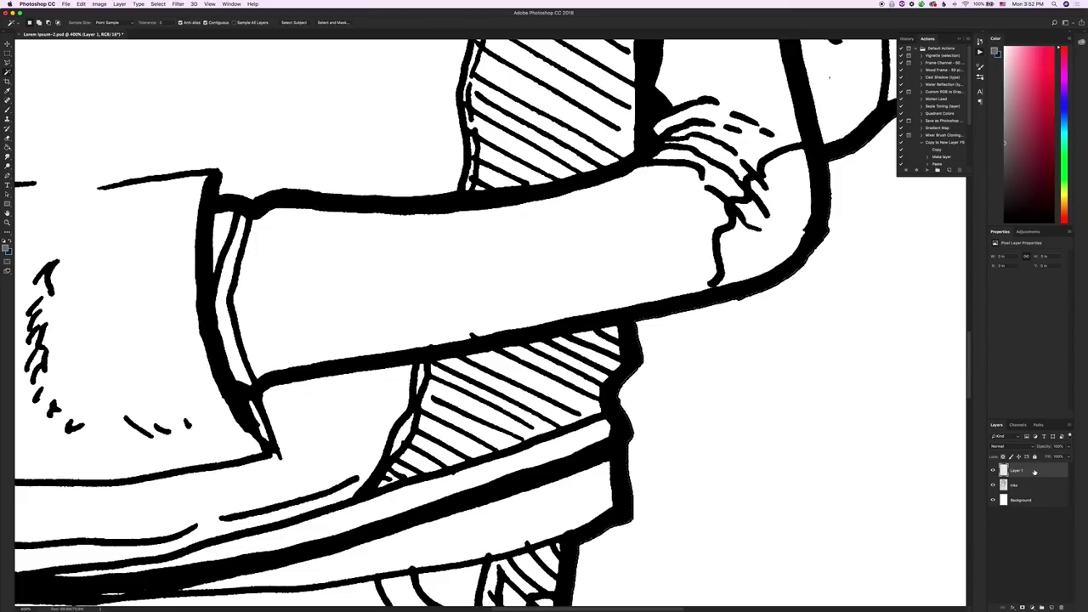
pyautogui.moveTo(1035, 472)
pyautogui.mouseDown()
pyautogui.moveTo(1033, 490)
pyautogui.moveTo(1021, 488)
pyautogui.mouseUp()
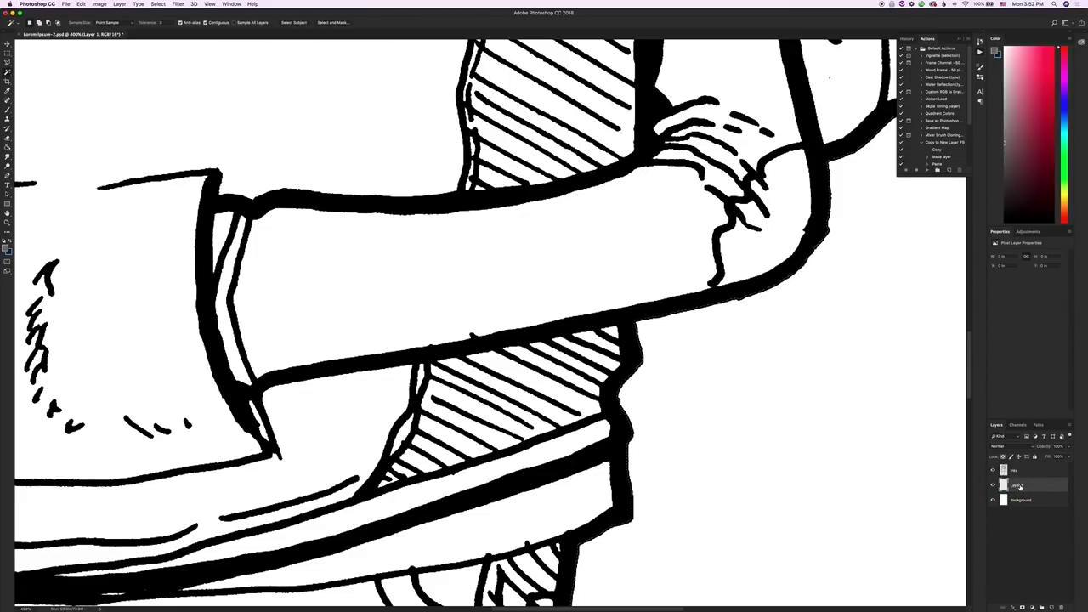
pyautogui.doubleClick(1018, 486)
pyautogui.write('Flats')
pyautogui.press('Return')
# Step: Fill the whole character silhouette on the Flats layer with solid pink using the Paint Bucket
pyautogui.moveTo(1026, 45); pyautogui.dragTo(1029, 39)
pyautogui.press('super+minus')
pyautogui.press('super+minus')
pyautogui.press('super+minus')
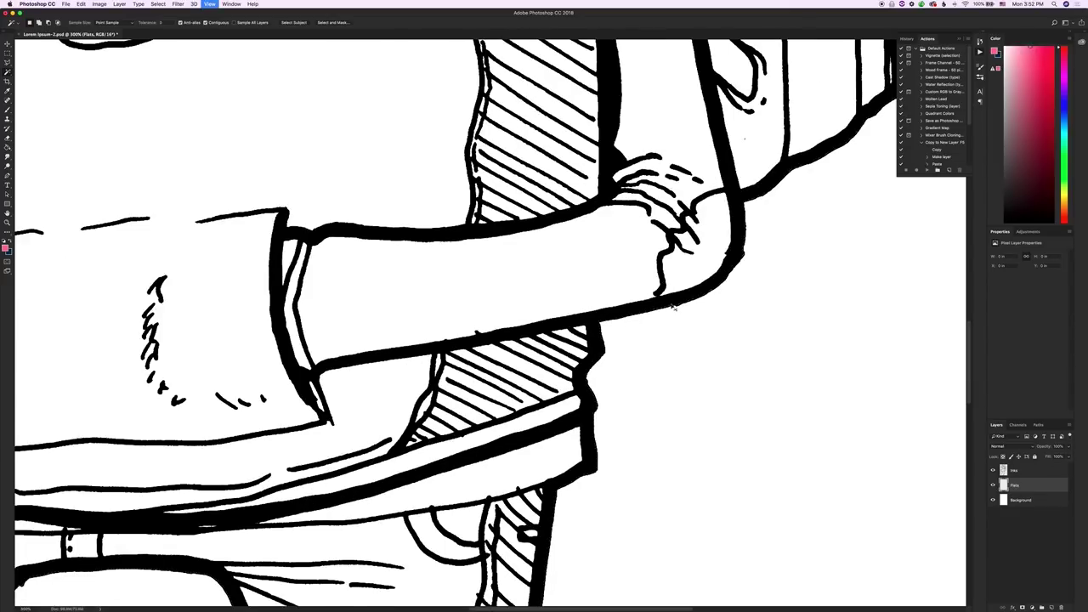
pyautogui.press('super+minus')
pyautogui.press('super+minus')
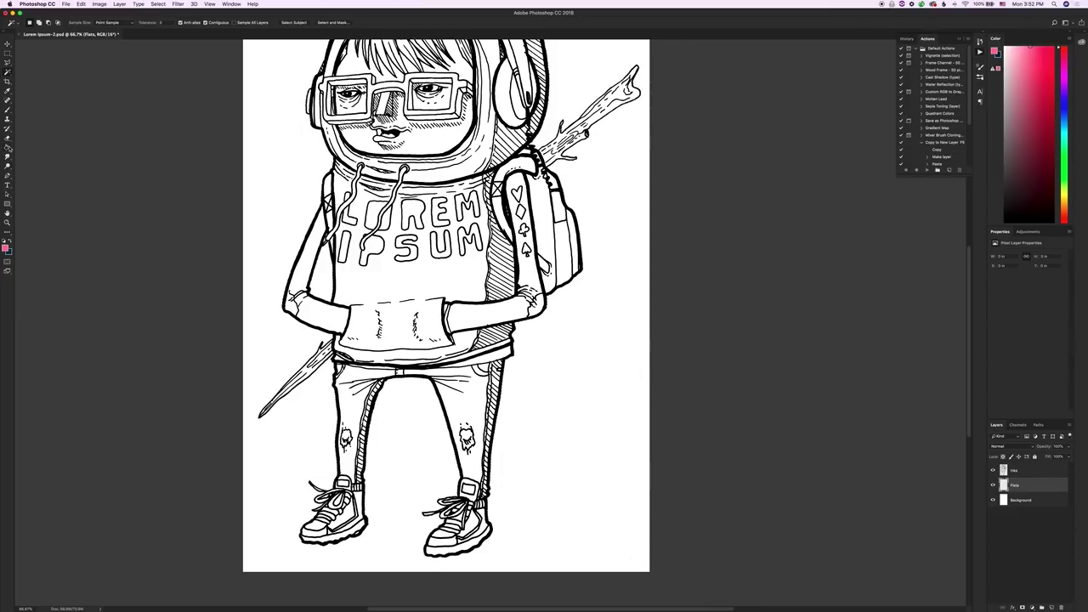
pyautogui.click(7, 147)
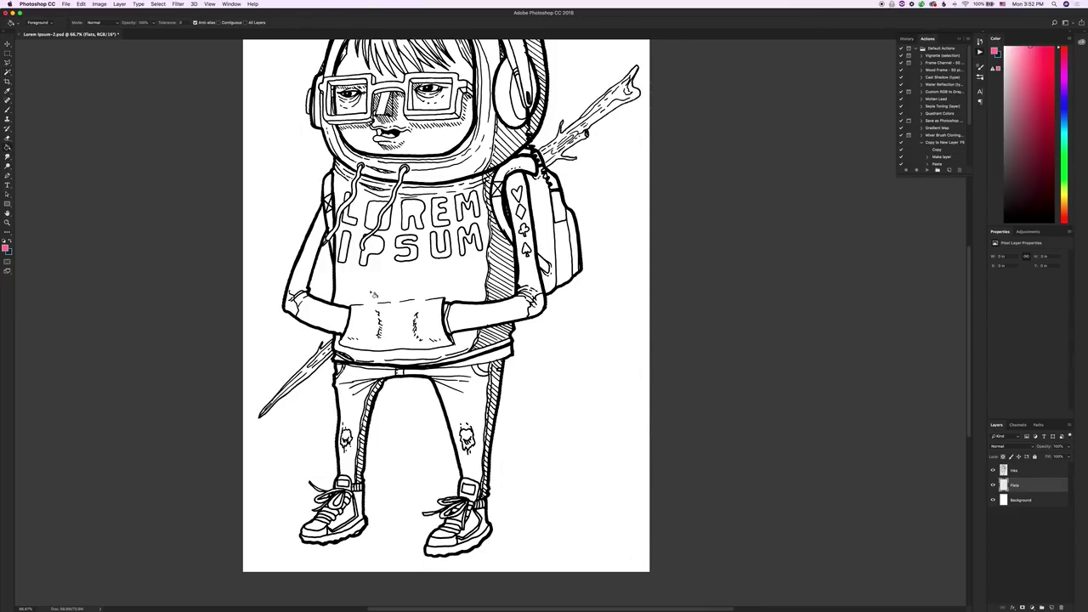
pyautogui.click(396, 288)
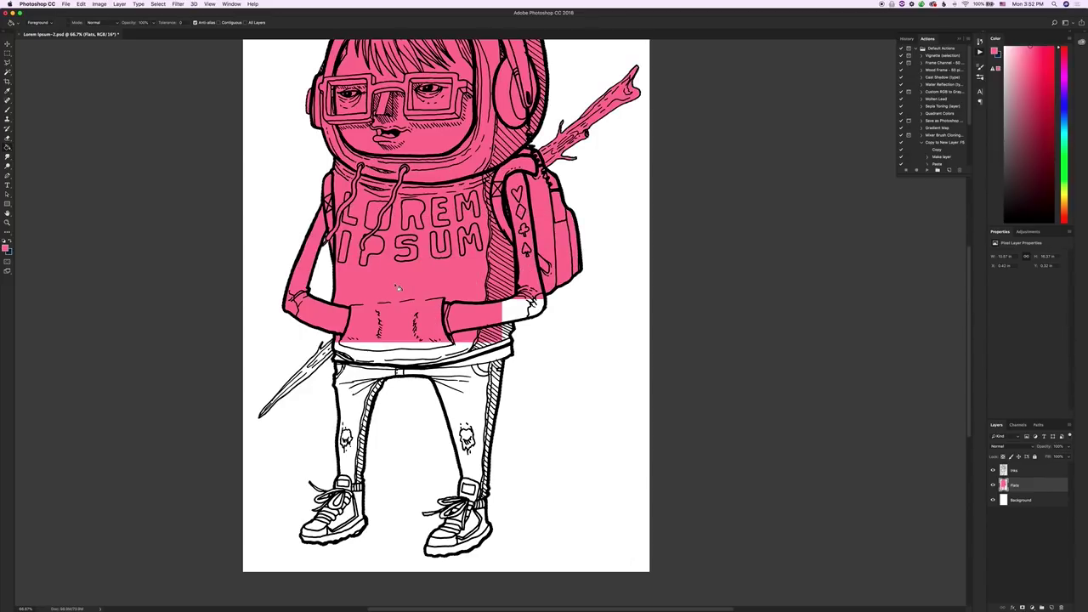
pyautogui.press('super+minus')
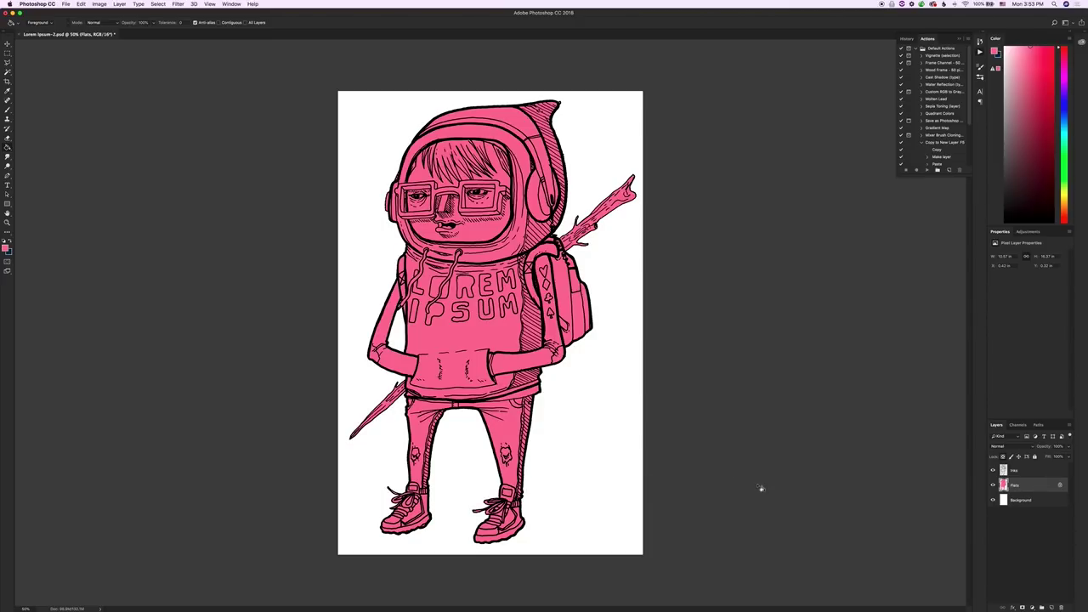
# Step: Outline the face opening inside the hood with the Lasso, following the thick ink line around chin and hair
pyautogui.press('super+1')
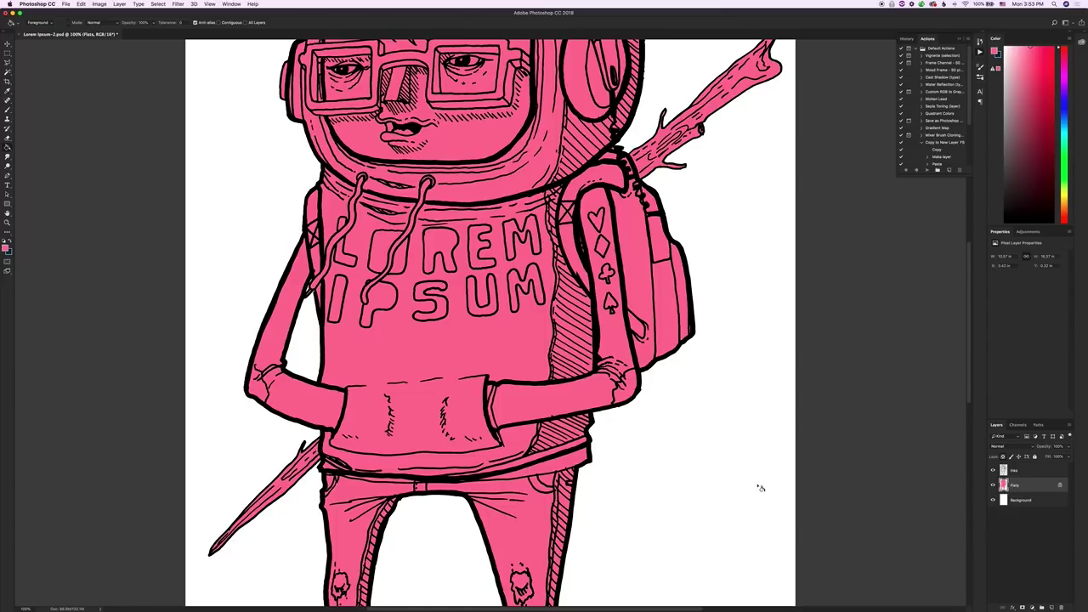
pyautogui.press('l')
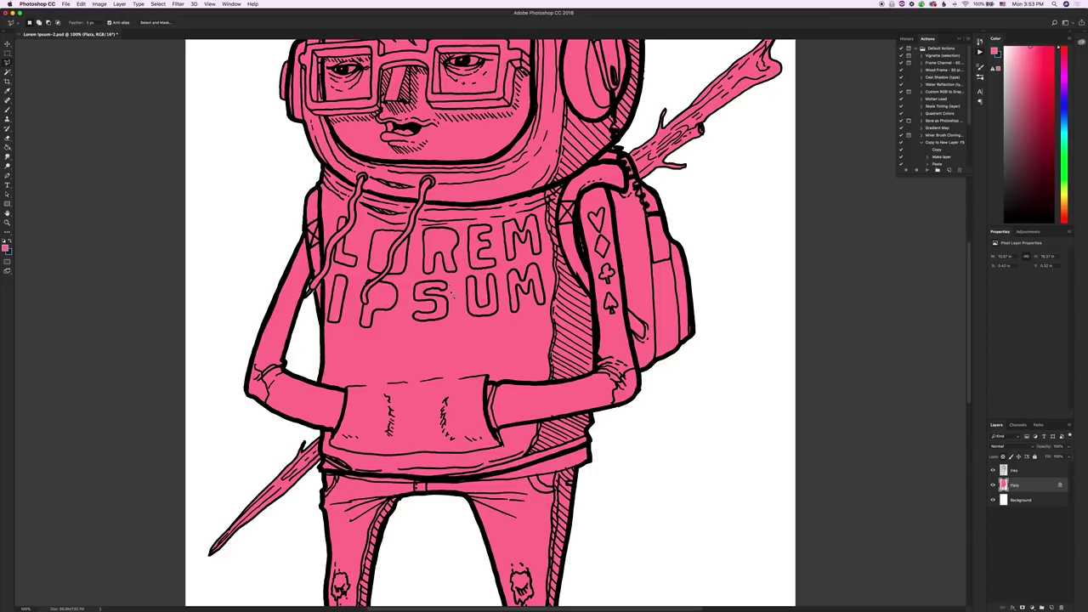
pyautogui.click(8, 63)
pyautogui.moveTo(328, 169); pyautogui.dragTo(316, 324)
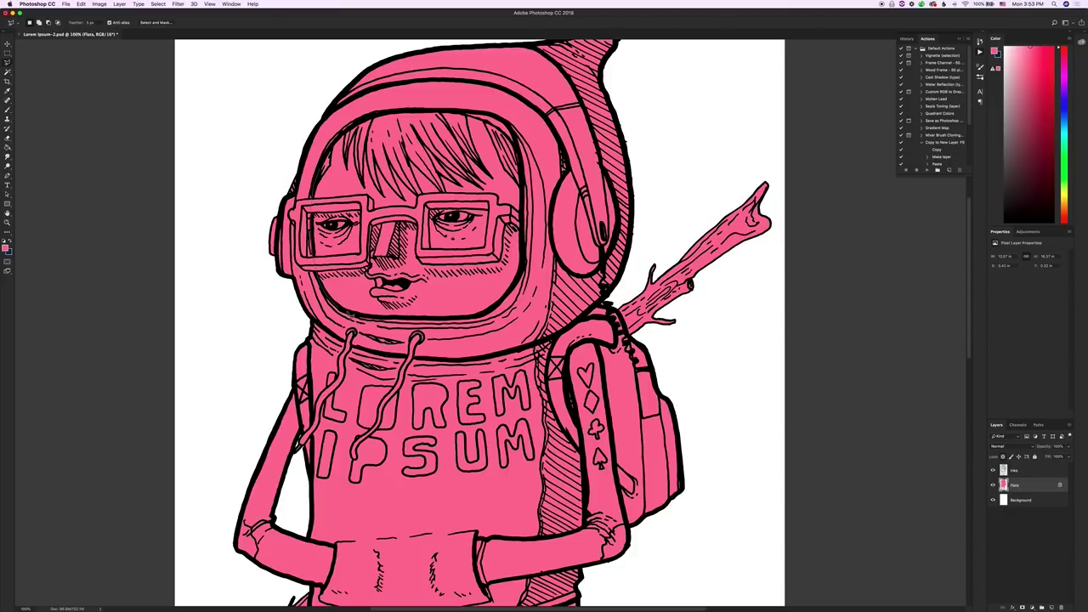
pyautogui.scroll(6, 350, 314)
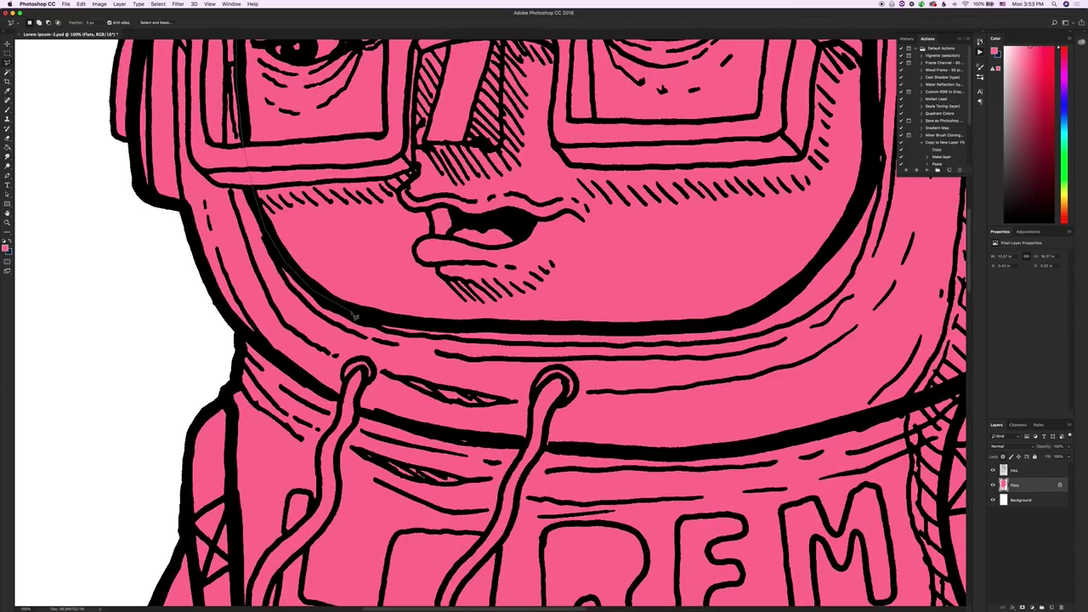
pyautogui.moveTo(355, 317)
pyautogui.mouseDown()
pyautogui.moveTo(440, 330)
pyautogui.moveTo(658, 333)
pyautogui.moveTo(771, 310)
pyautogui.moveTo(859, 212)
pyautogui.moveTo(874, 168)
pyautogui.moveTo(869, 68)
pyautogui.moveTo(866, 311)
pyautogui.moveTo(872, 297)
pyautogui.moveTo(868, 175)
pyautogui.moveTo(851, 340)
pyautogui.moveTo(843, 220)
pyautogui.moveTo(837, 229)
pyautogui.moveTo(783, 177)
pyautogui.moveTo(732, 153)
pyautogui.moveTo(651, 128)
pyautogui.moveTo(421, 137)
pyautogui.moveTo(311, 195)
pyautogui.moveTo(258, 268)
pyautogui.mouseUp()
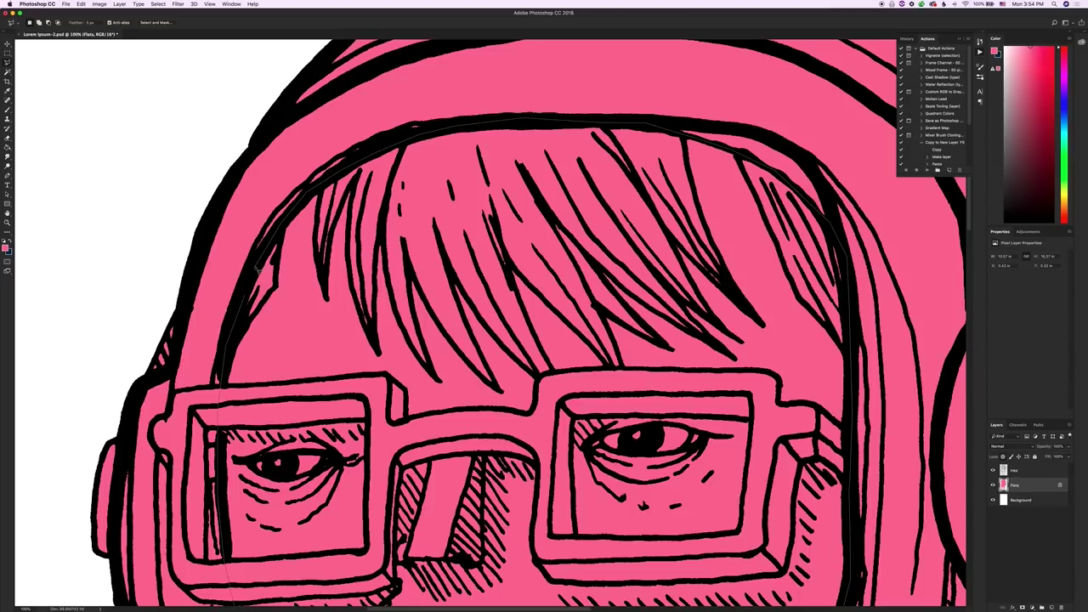
pyautogui.moveTo(258, 268); pyautogui.dragTo(258, 269)
# Step: Fill the selected face area with a bright turquoise on the Flats layer
pyautogui.click(1064, 136)
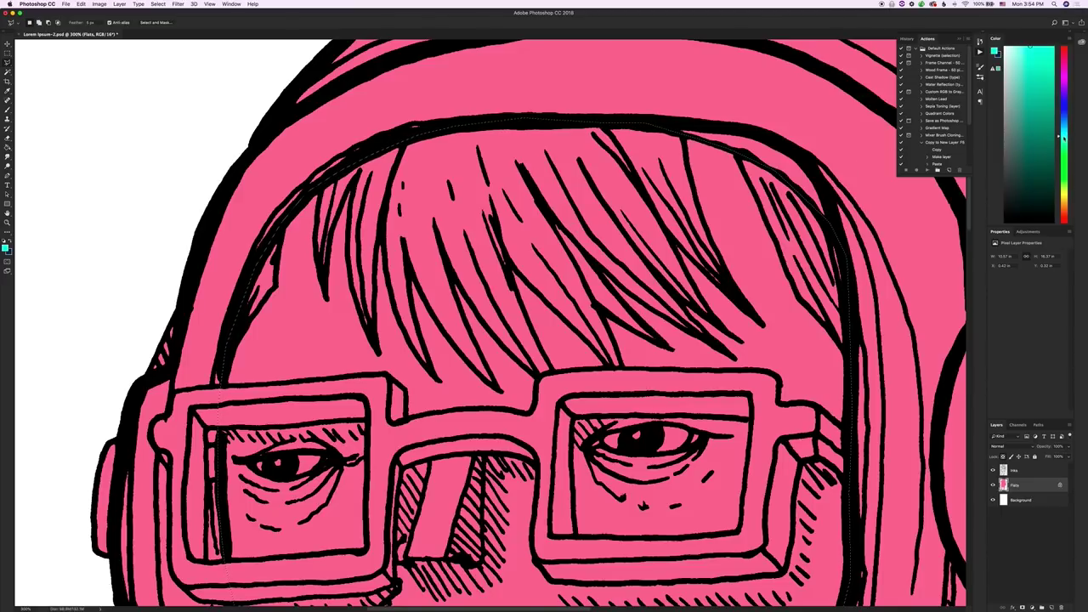
pyautogui.moveTo(1054, 121); pyautogui.dragTo(1064, 85)
pyautogui.press('super+minus')
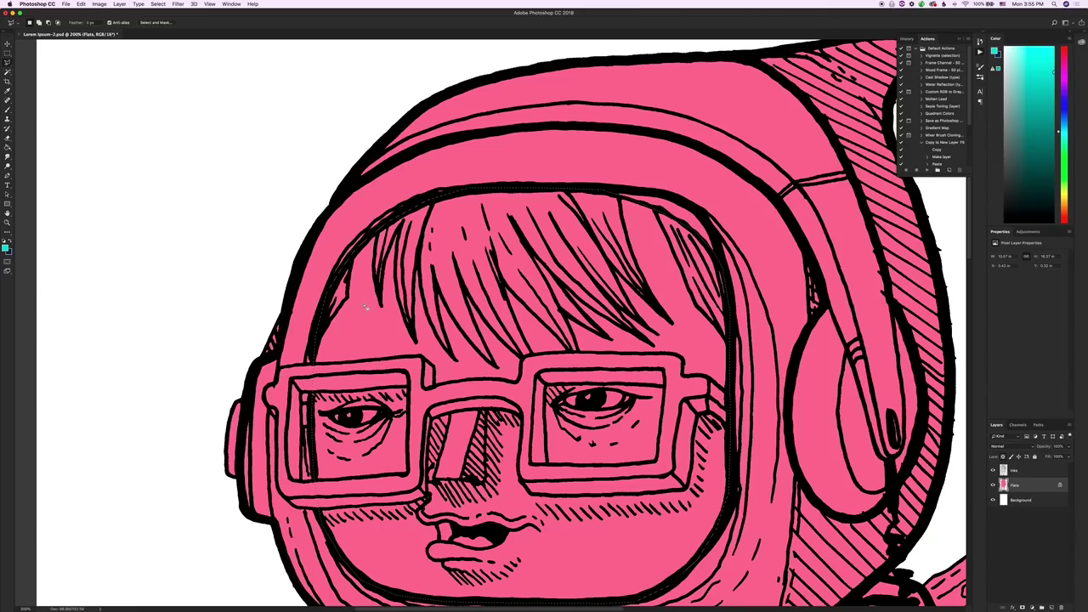
pyautogui.press('g')
pyautogui.click(370, 319)
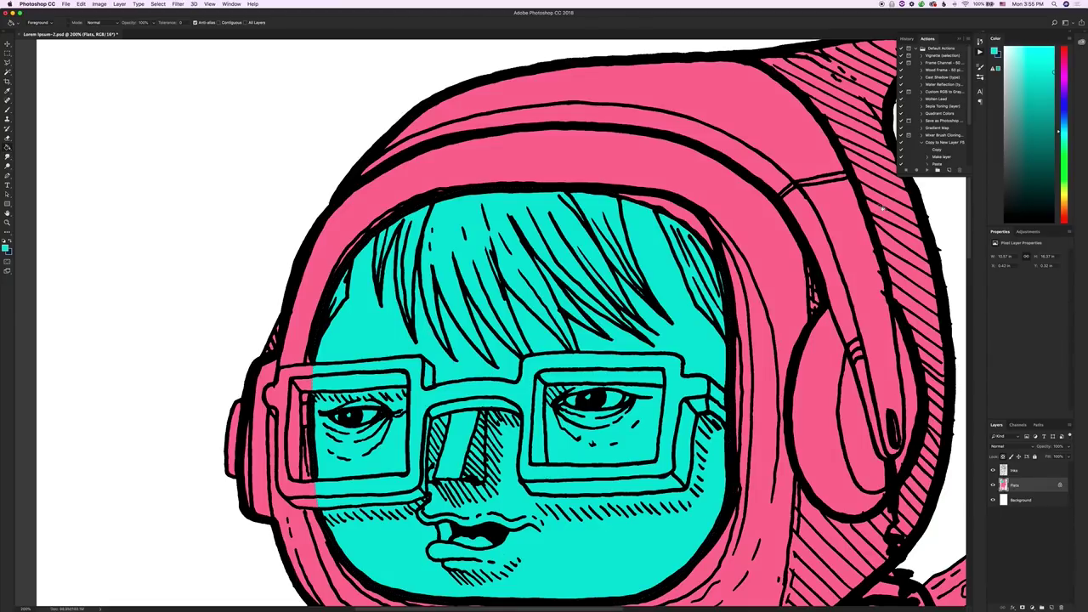
# Step: Lasso the small hair patch above the headphone-side lens nearest the white background, fill it with dark teal, and deselect
pyautogui.press('l')
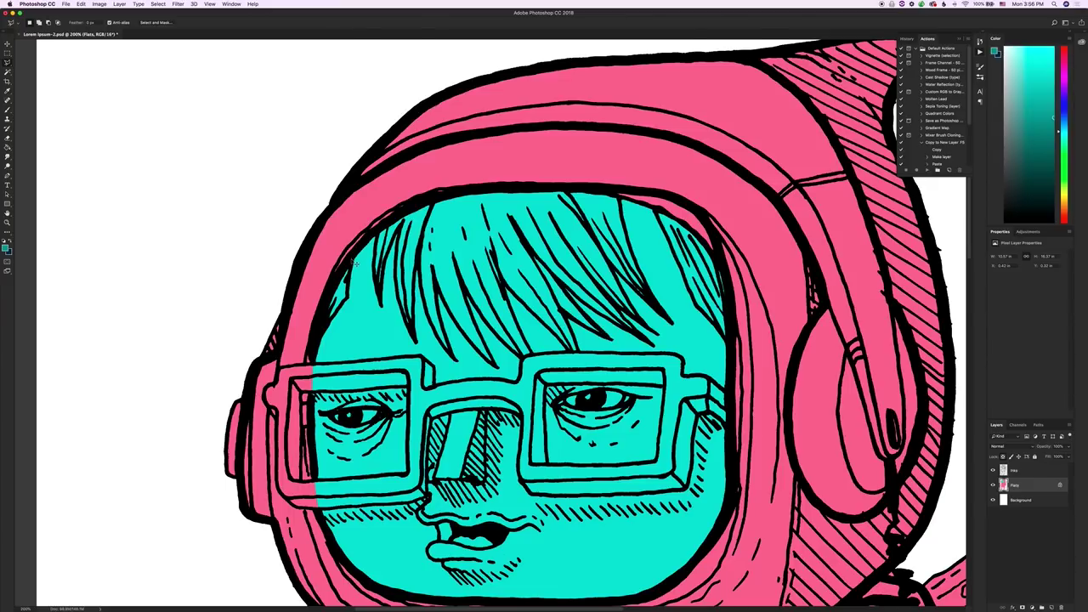
pyautogui.press('super+equal')
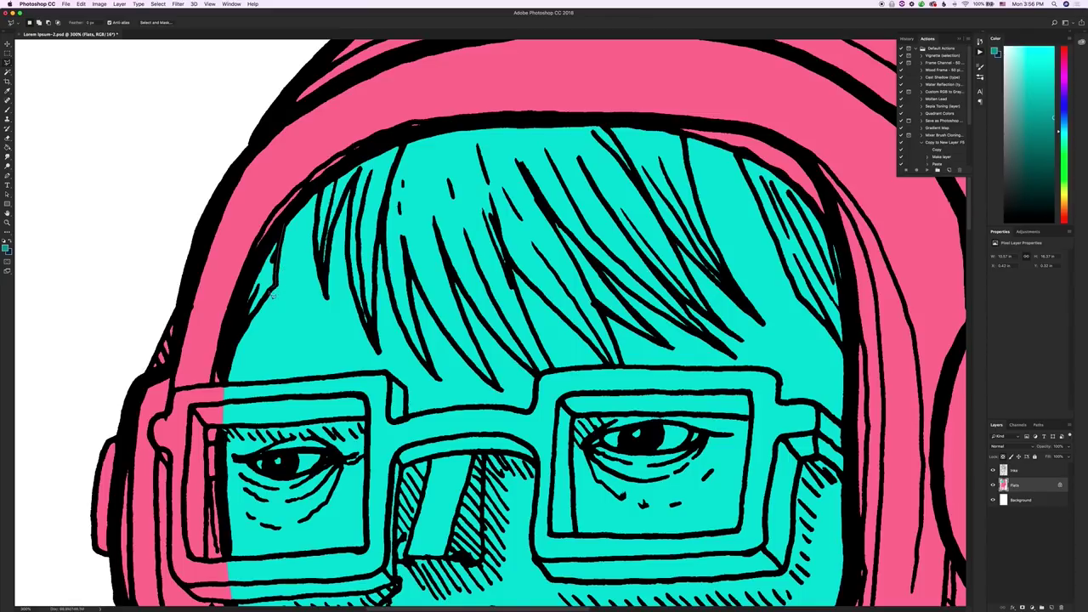
pyautogui.moveTo(246, 327); pyautogui.dragTo(210, 291)
pyautogui.moveTo(269, 212); pyautogui.dragTo(270, 213)
pyautogui.moveTo(1031, 141); pyautogui.dragTo(1054, 144)
pyautogui.press('g')
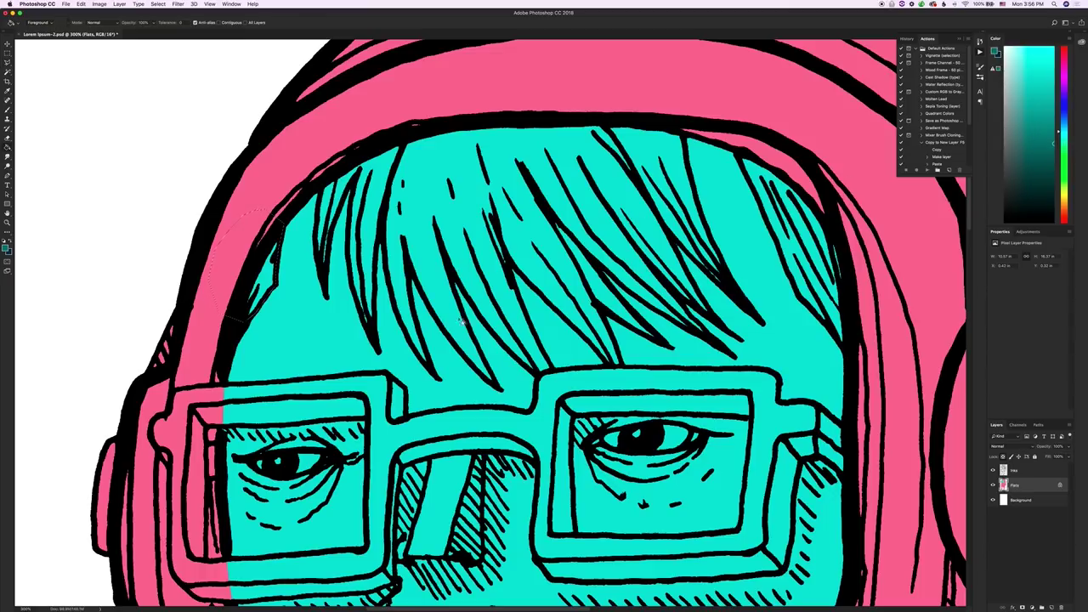
pyautogui.click(271, 279)
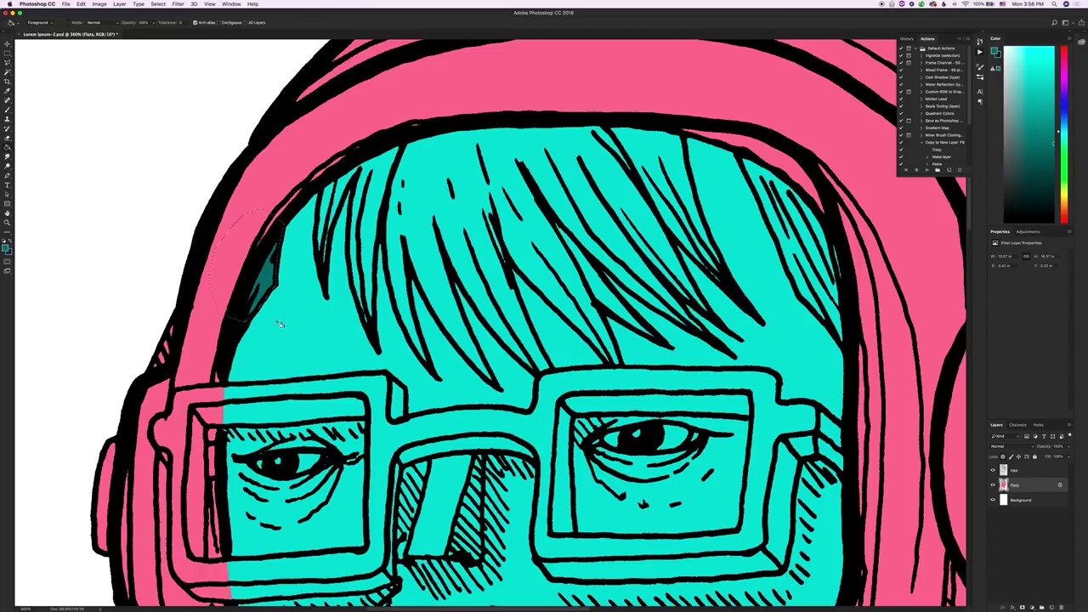
pyautogui.hotkey('ctrl', 'd')
# Step: Lasso the bangs along their pointed strands, fill them with the same dark teal, and deselect
pyautogui.press('l')
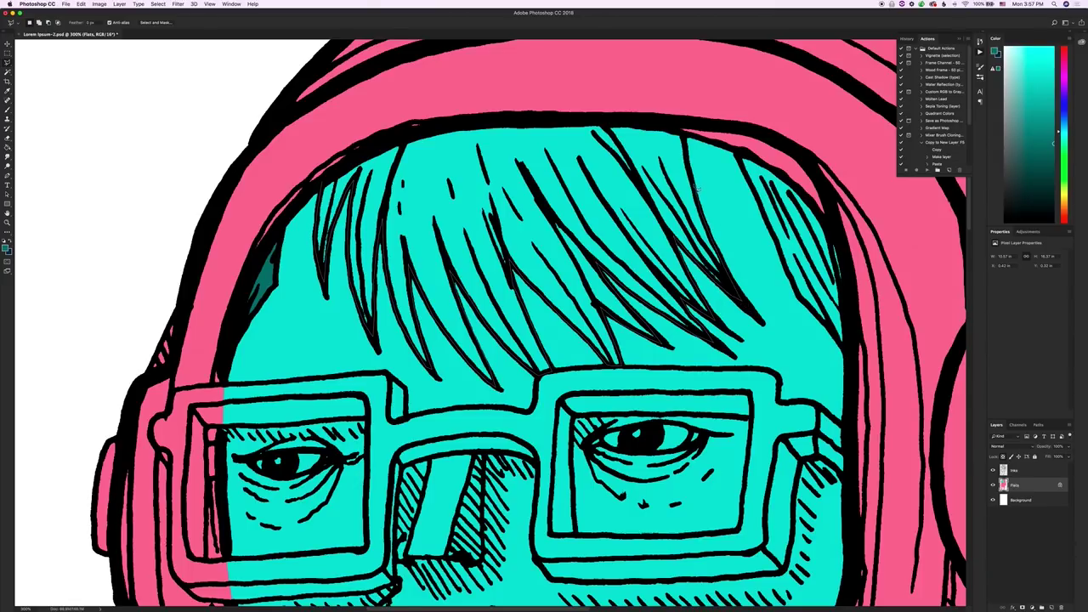
pyautogui.moveTo(690, 154)
pyautogui.mouseDown()
pyautogui.moveTo(686, 120)
pyautogui.moveTo(661, 114)
pyautogui.moveTo(401, 107)
pyautogui.mouseUp()
pyautogui.moveTo(326, 147); pyautogui.dragTo(327, 147)
pyautogui.press('g')
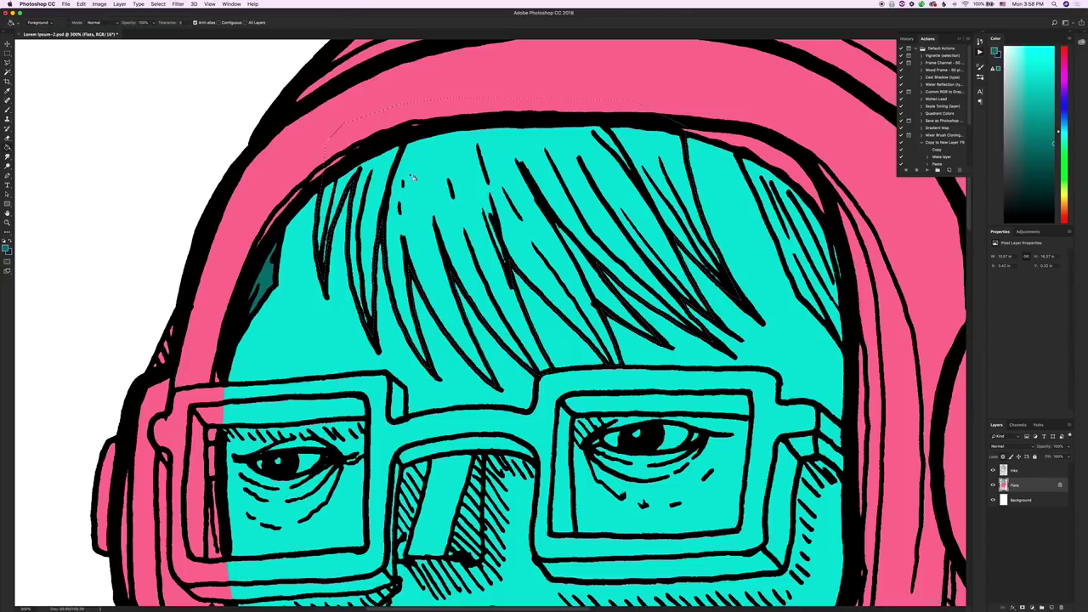
pyautogui.click(417, 167)
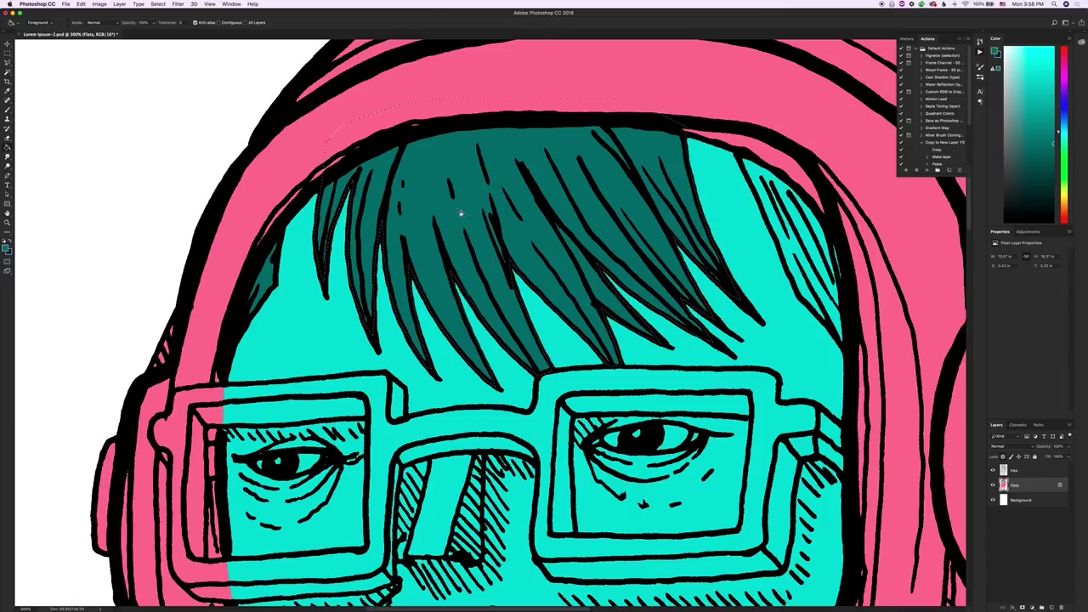
pyautogui.press('super+d')
# Step: Lasso the remaining hair patch at the temple beside the large headphone and fill it with dark teal
pyautogui.press('l')
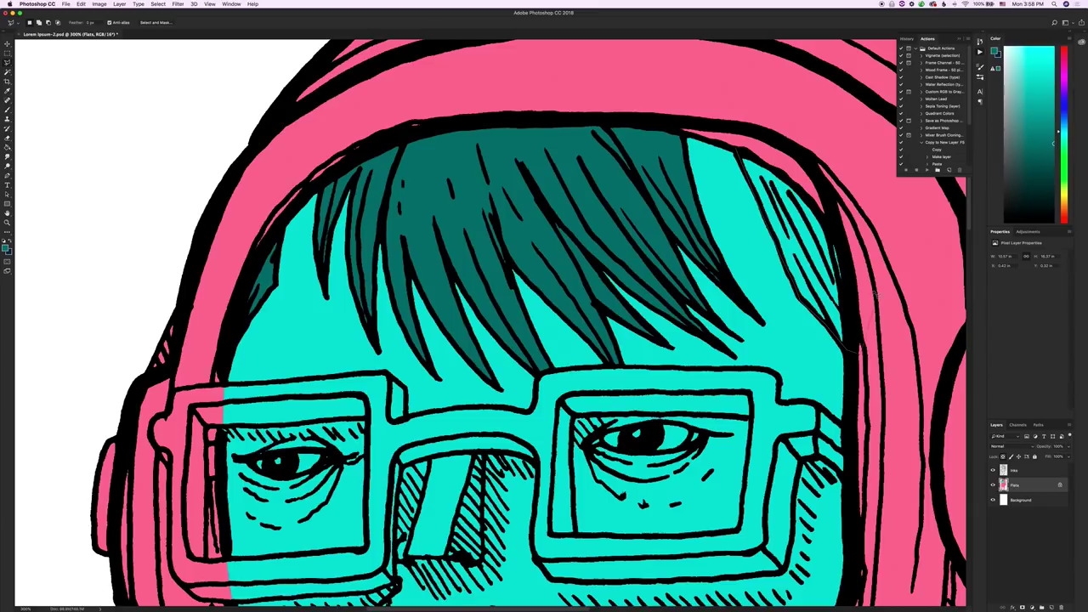
pyautogui.moveTo(843, 177)
pyautogui.mouseDown()
pyautogui.moveTo(803, 142)
pyautogui.moveTo(762, 130)
pyautogui.moveTo(738, 152)
pyautogui.mouseUp()
pyautogui.press('g')
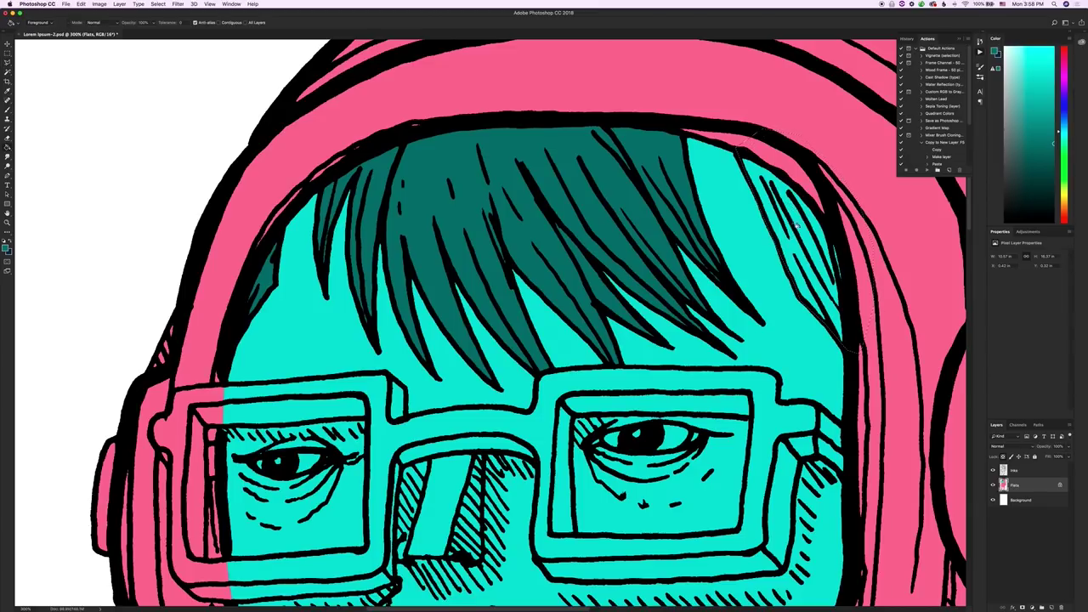
pyautogui.click(803, 231)
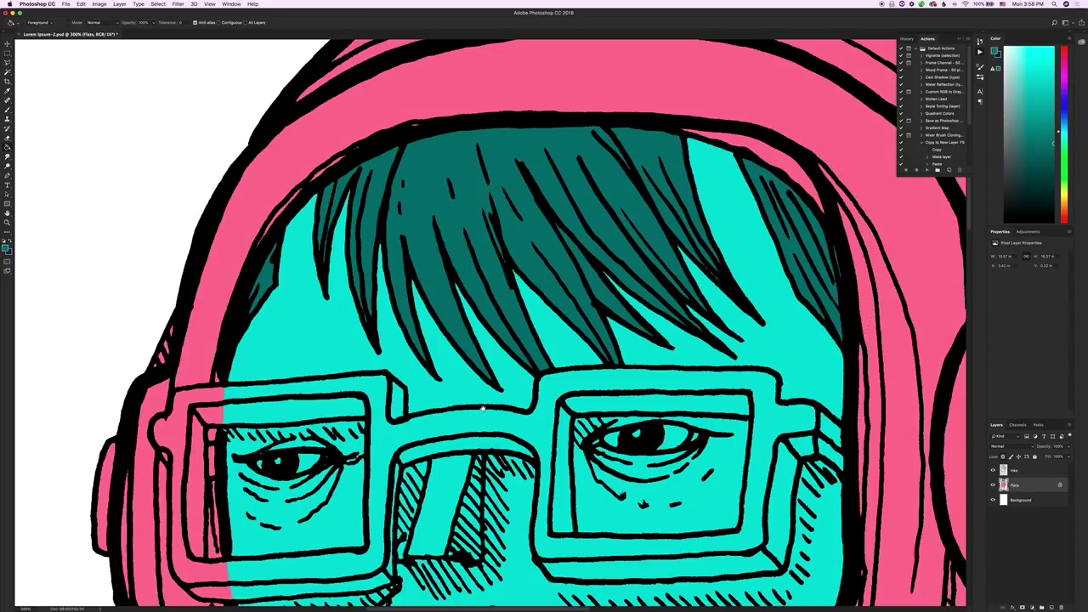
# Step: Select the glasses frame on the Inks layer with the Magic Wand, and expand that selection with the Flats layer active
pyautogui.scroll(-5, 483, 409)
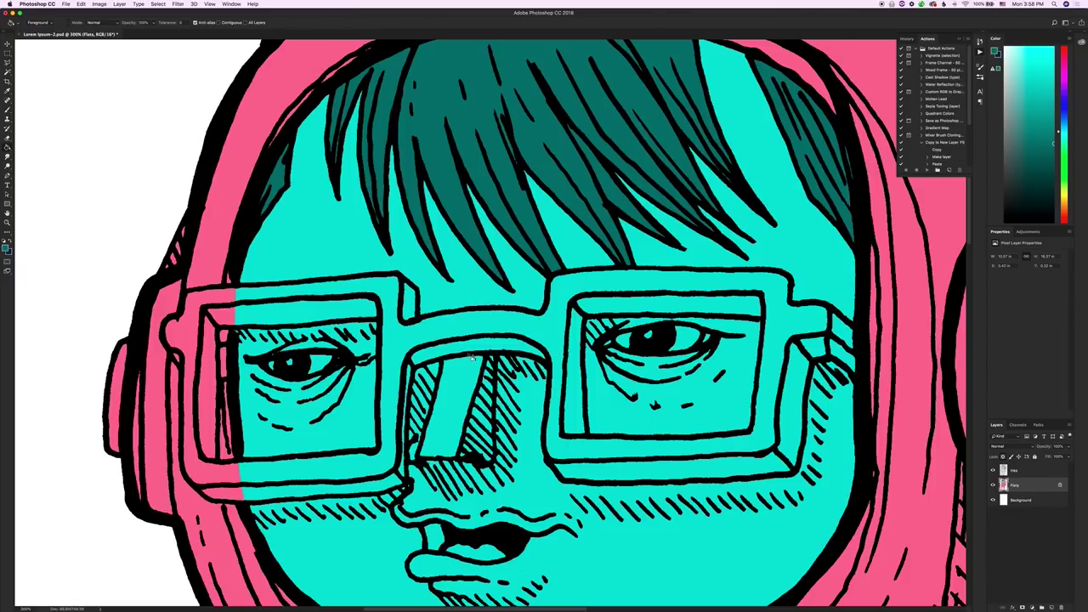
pyautogui.click(1030, 472)
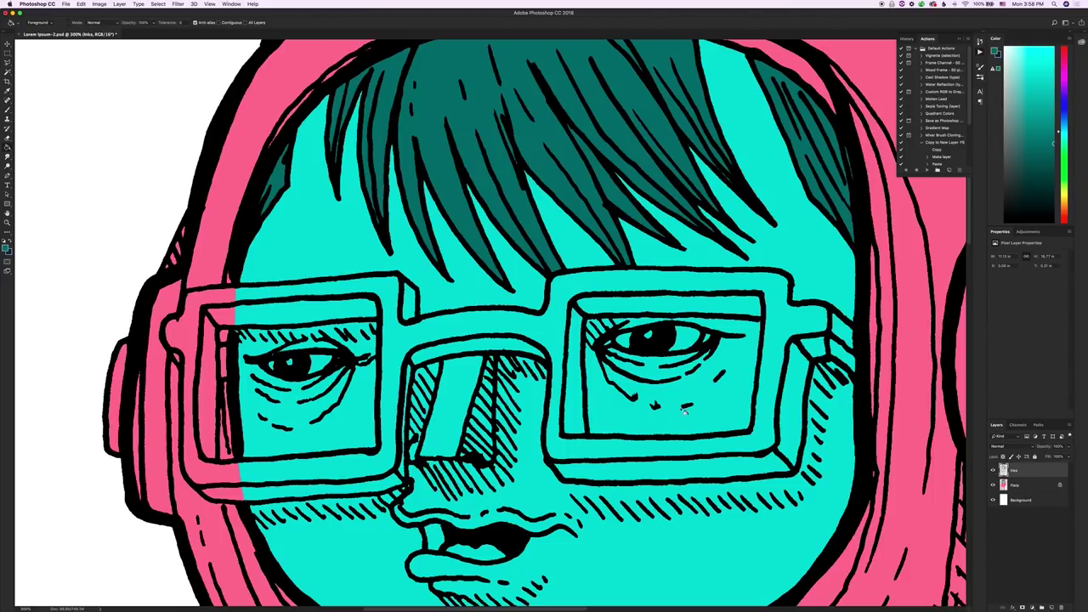
pyautogui.press('w')
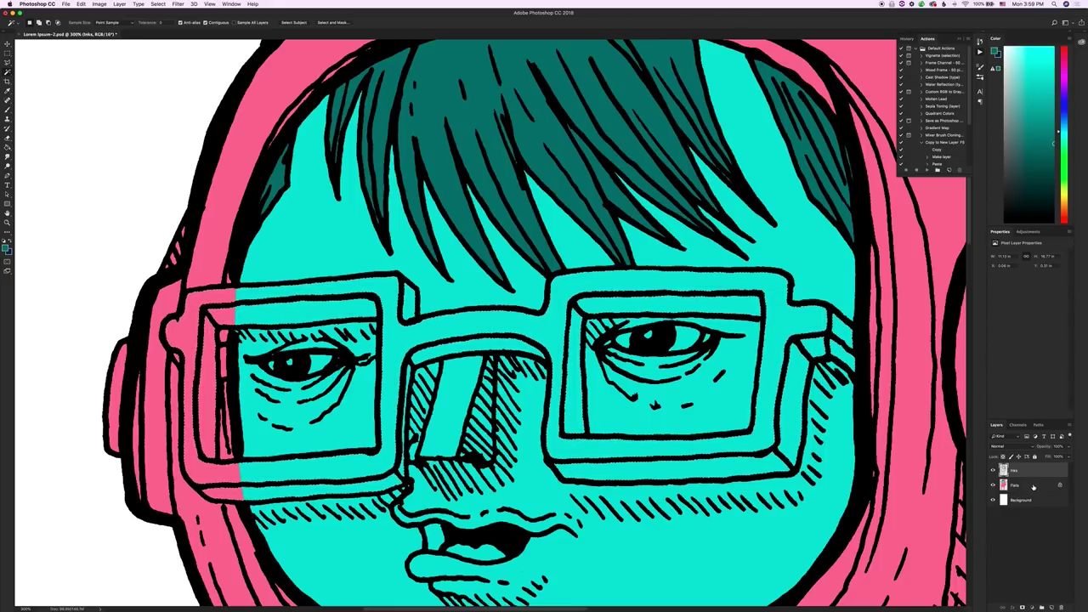
pyautogui.click(1034, 486)
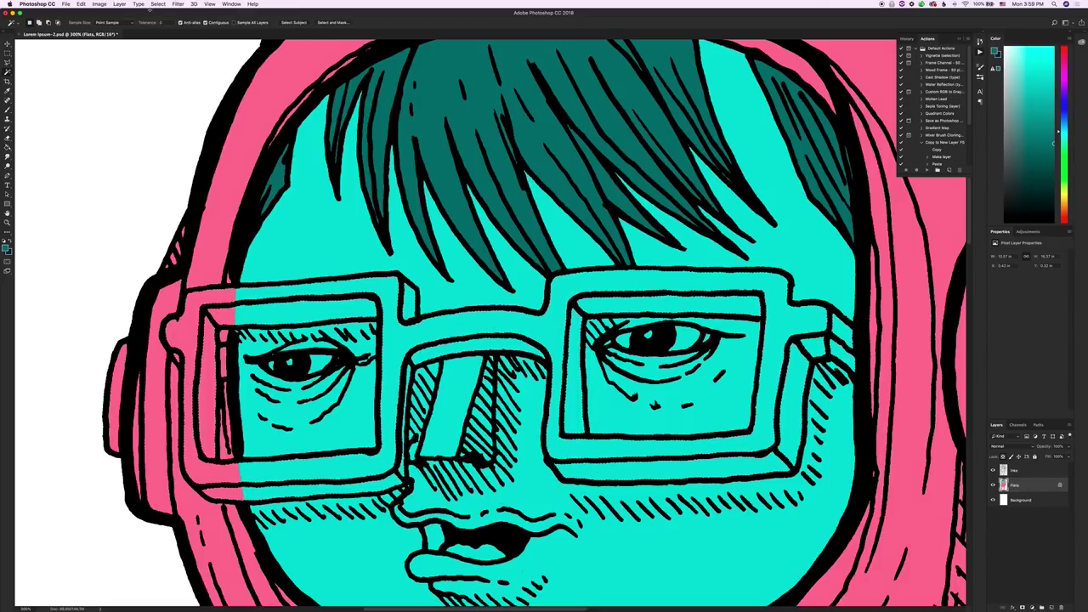
pyautogui.click(158, 4)
pyautogui.moveTo(173, 110)
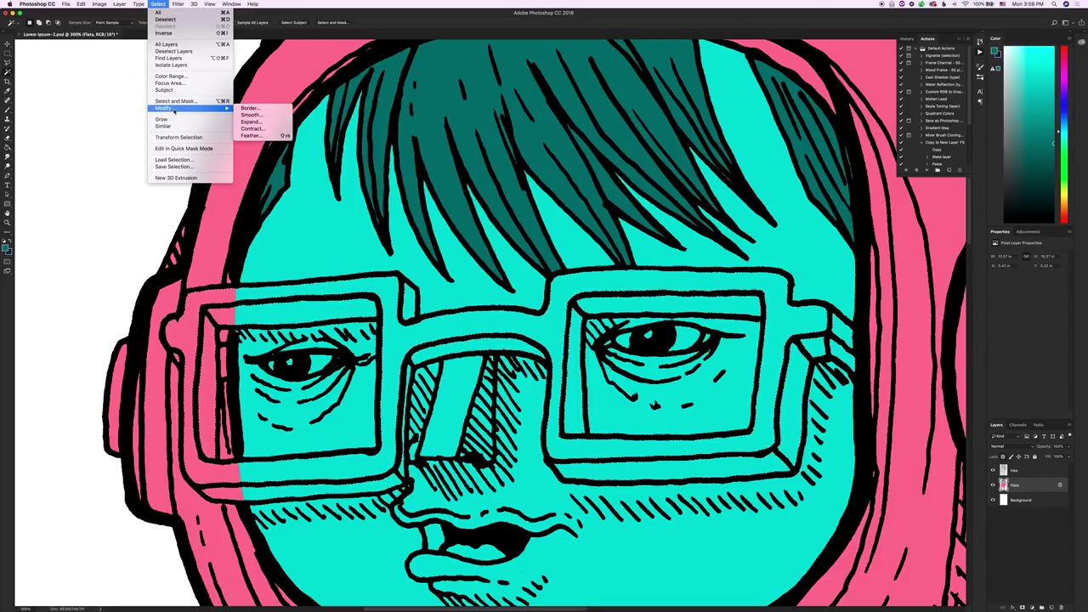
pyautogui.click(251, 122)
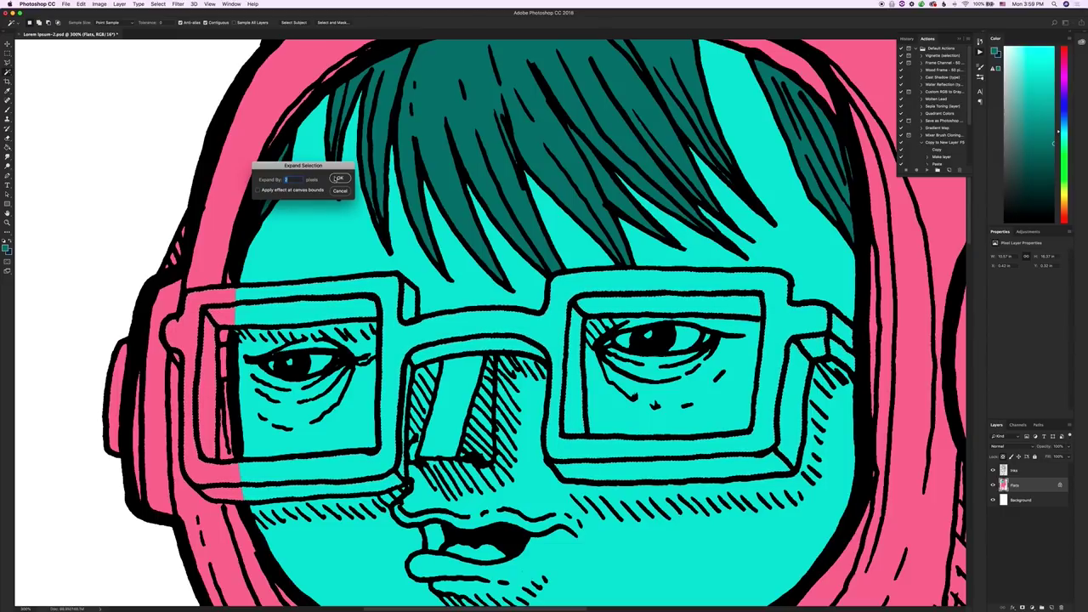
pyautogui.click(338, 178)
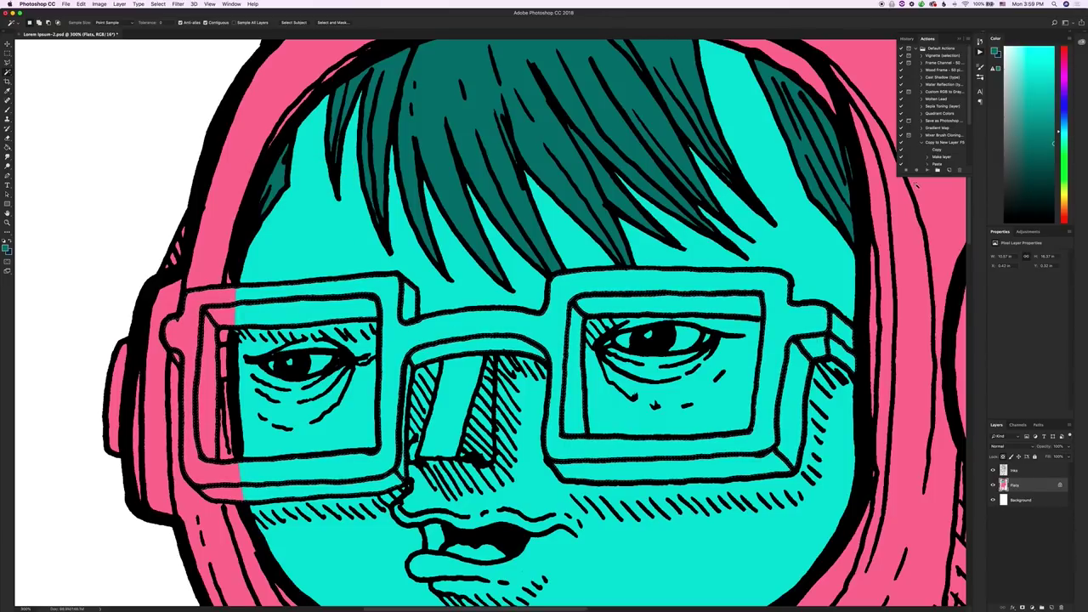
# Step: Pick a bright orange foreground color and fill the selected glasses frame with it using the Paint Bucket
pyautogui.click(1065, 201)
pyautogui.click(1021, 53)
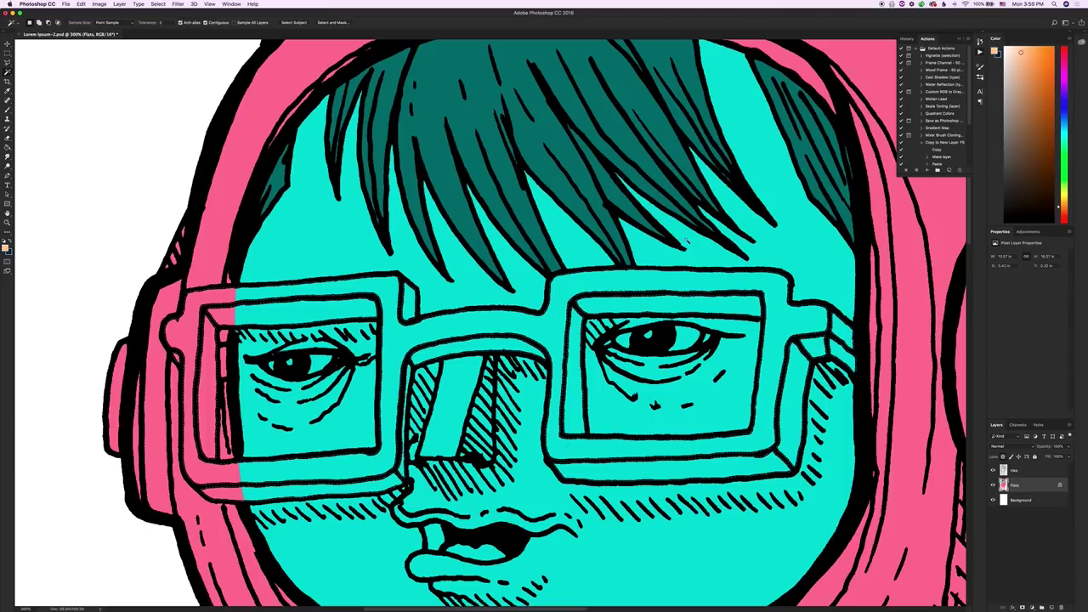
pyautogui.moveTo(1020, 65); pyautogui.dragTo(1074, 41)
pyautogui.press('g')
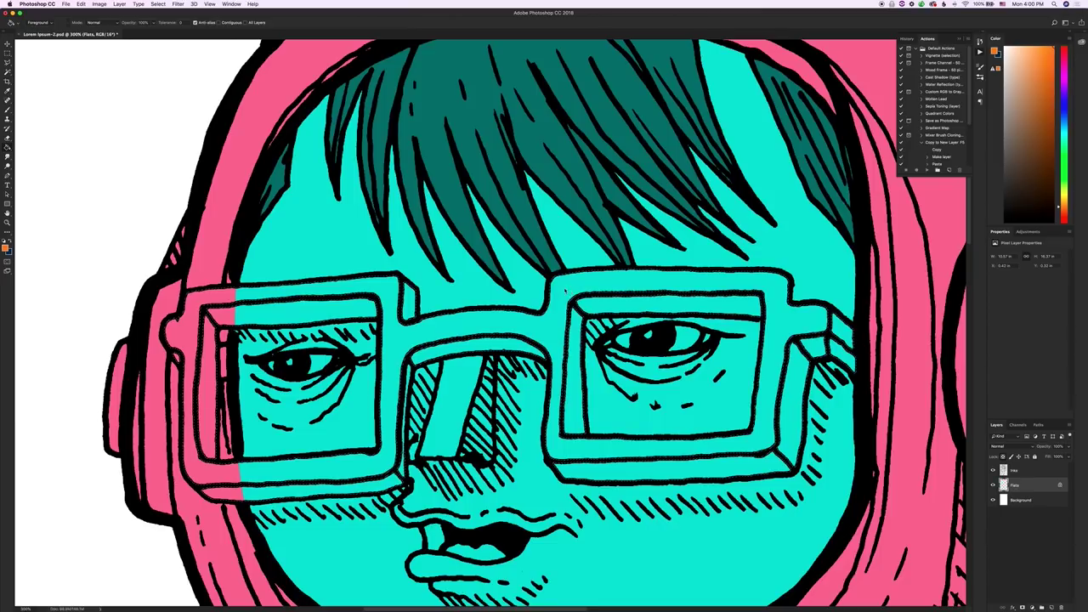
pyautogui.click(568, 290)
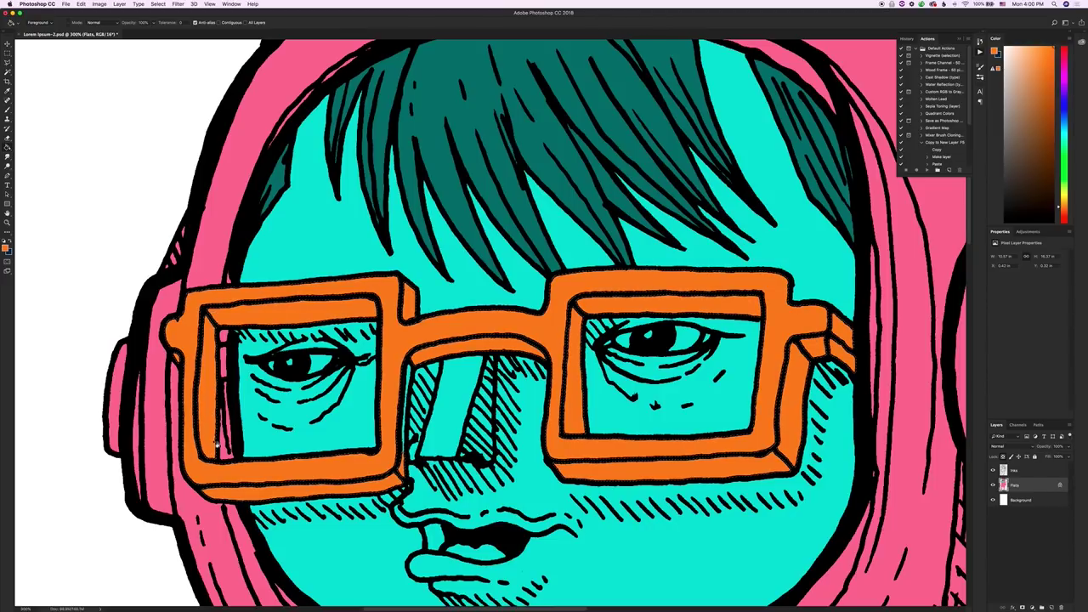
# Step: Lasso the small glasses arm piece visible inside the lens beside the hood edge, fill it with orange, deselect, and reset the default colors
pyautogui.press('l')
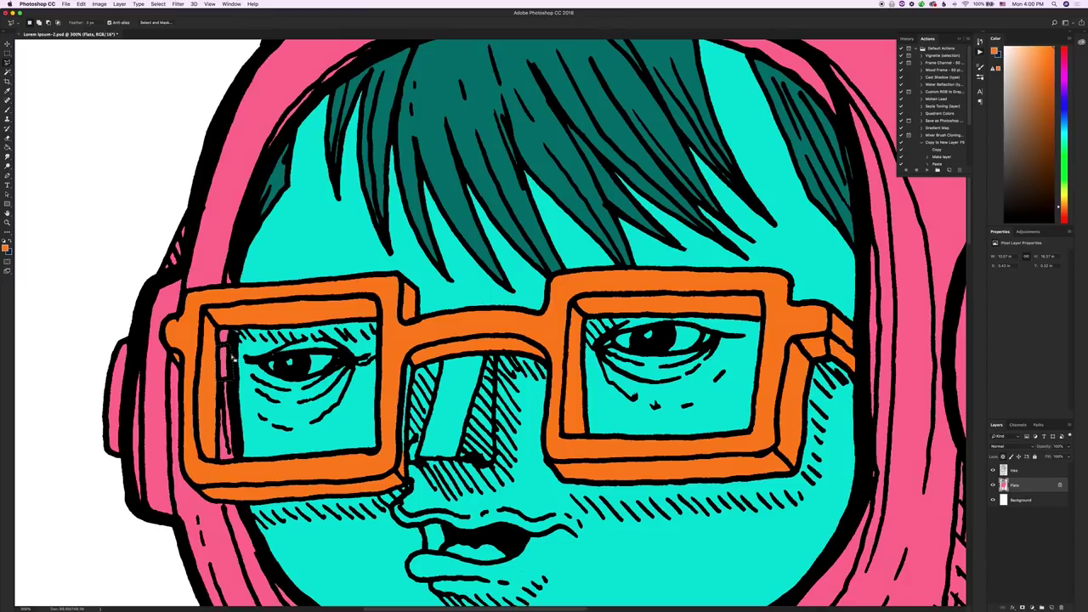
pyautogui.press('g')
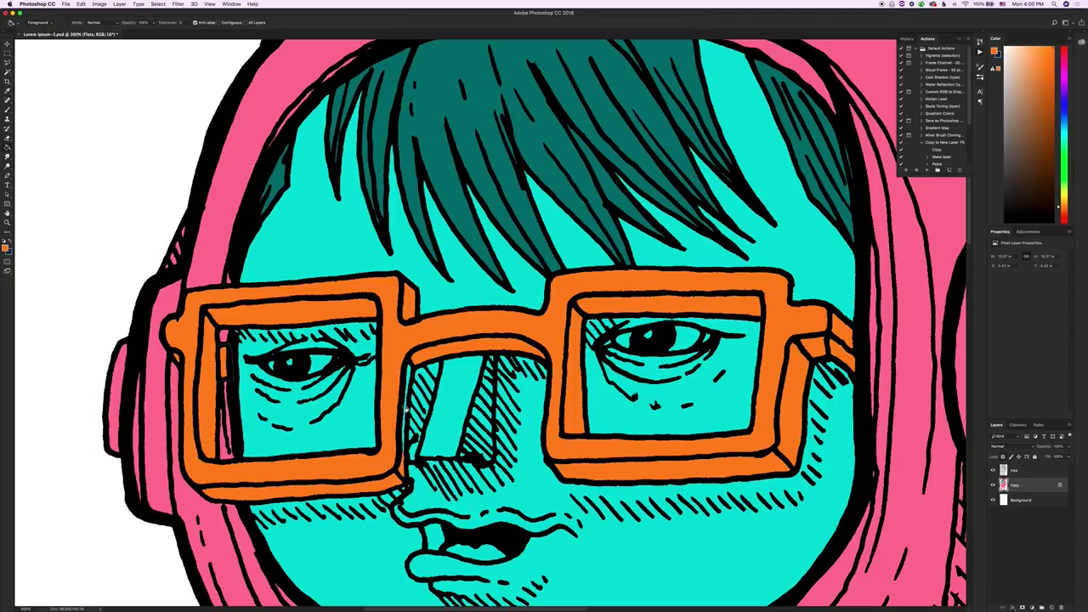
pyautogui.press('d')
pyautogui.press('super+d')
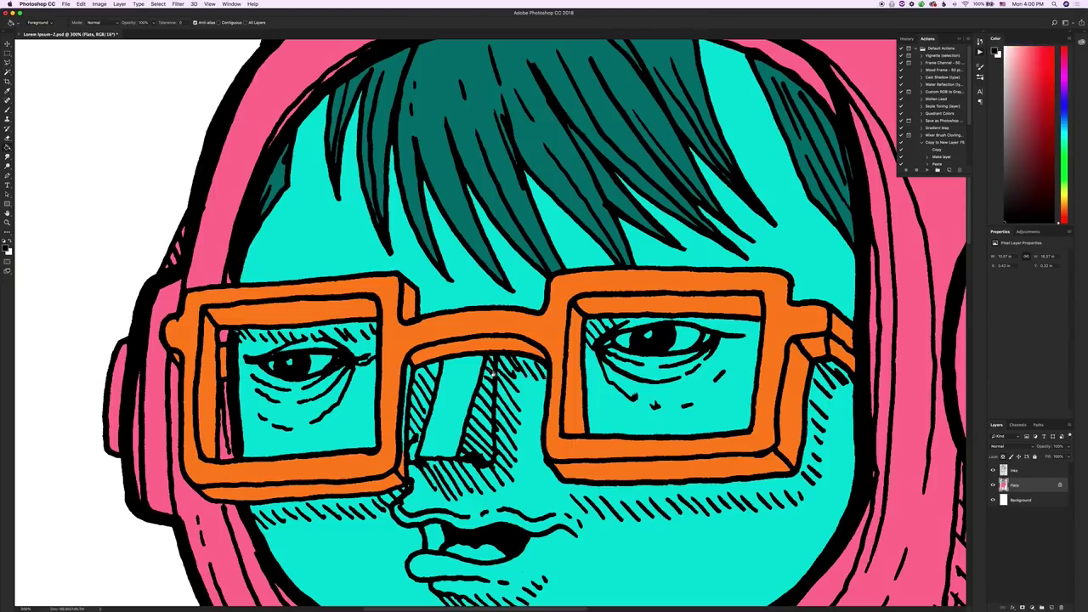
# Step: Pick a bright yellow, lasso the eye nearest the small earcup, and fill its white areas on both sides of the pupil
pyautogui.moveTo(1067, 200); pyautogui.dragTo(1065, 202)
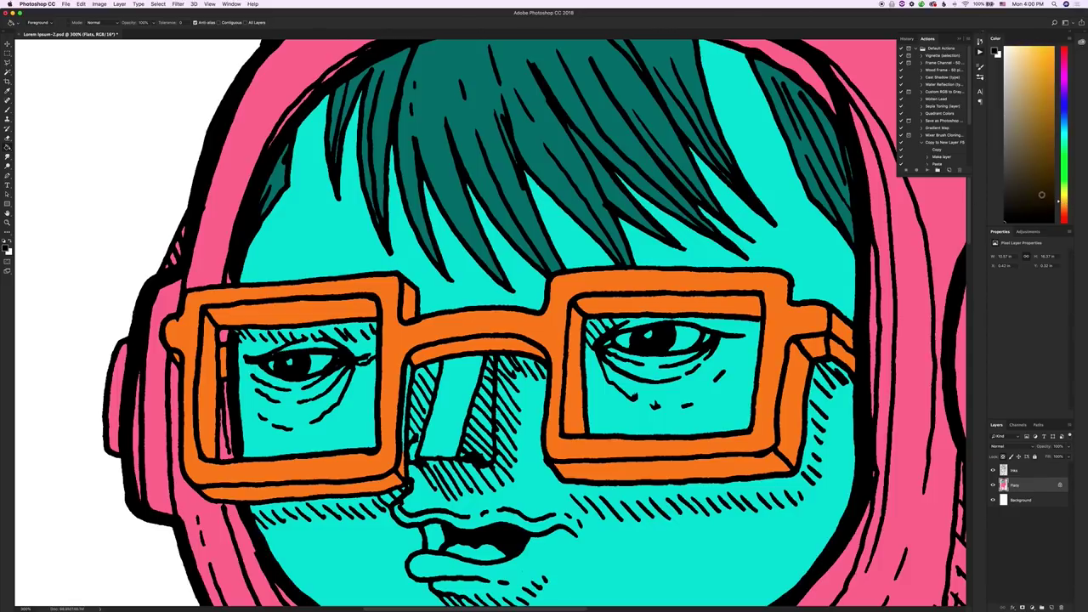
pyautogui.moveTo(1063, 199); pyautogui.dragTo(1064, 201)
pyautogui.moveTo(1044, 72); pyautogui.dragTo(1079, 27)
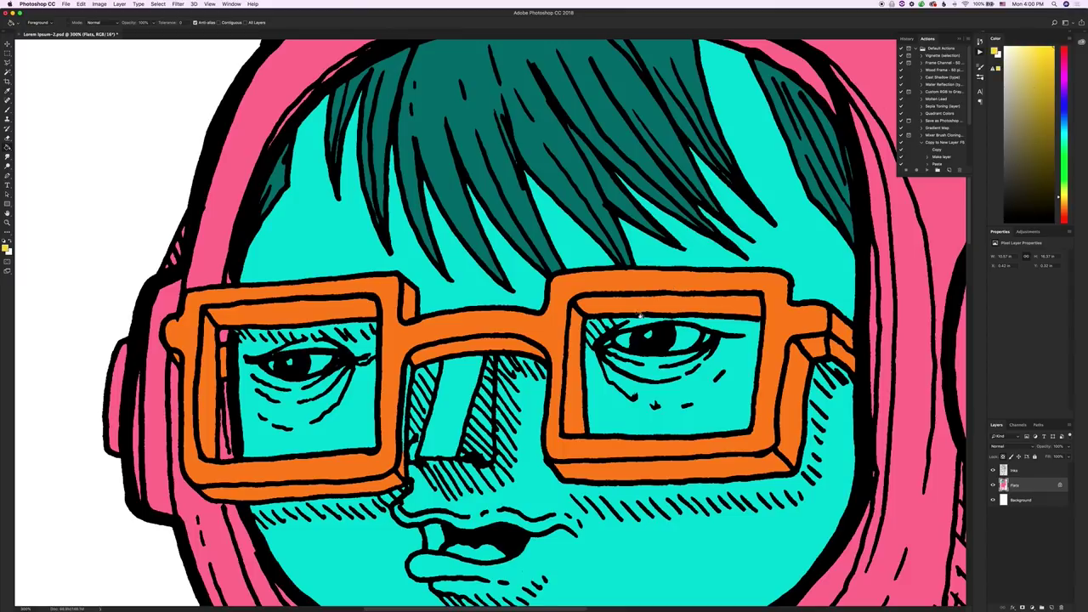
pyautogui.press('l')
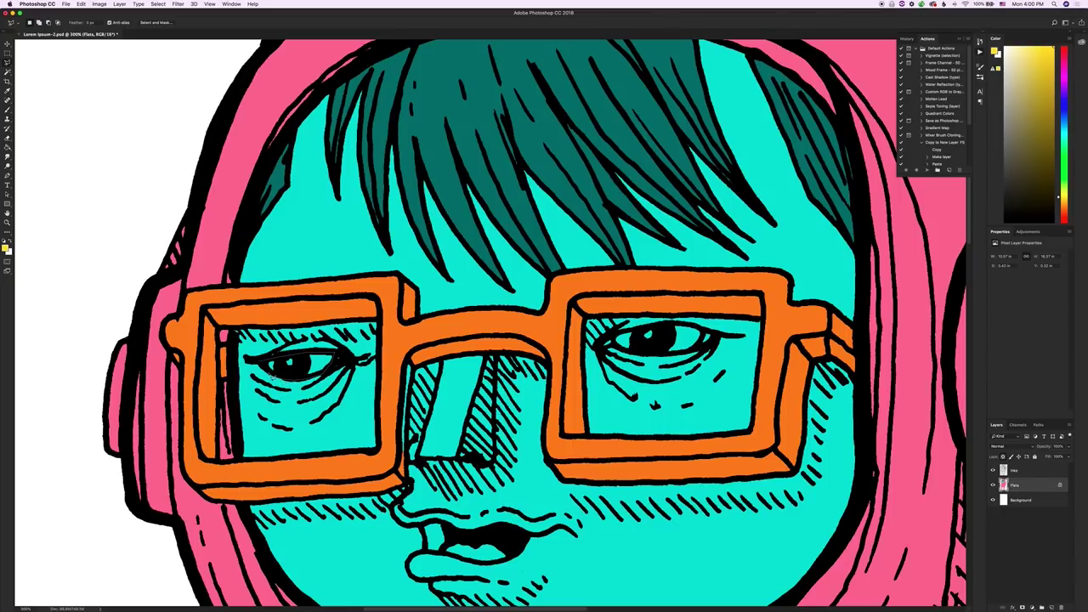
pyautogui.press('g')
pyautogui.click(321, 366)
pyautogui.click(270, 369)
# Step: Lasso the eye behind the other lens and fill its white areas with the same yellow
pyautogui.press('l')
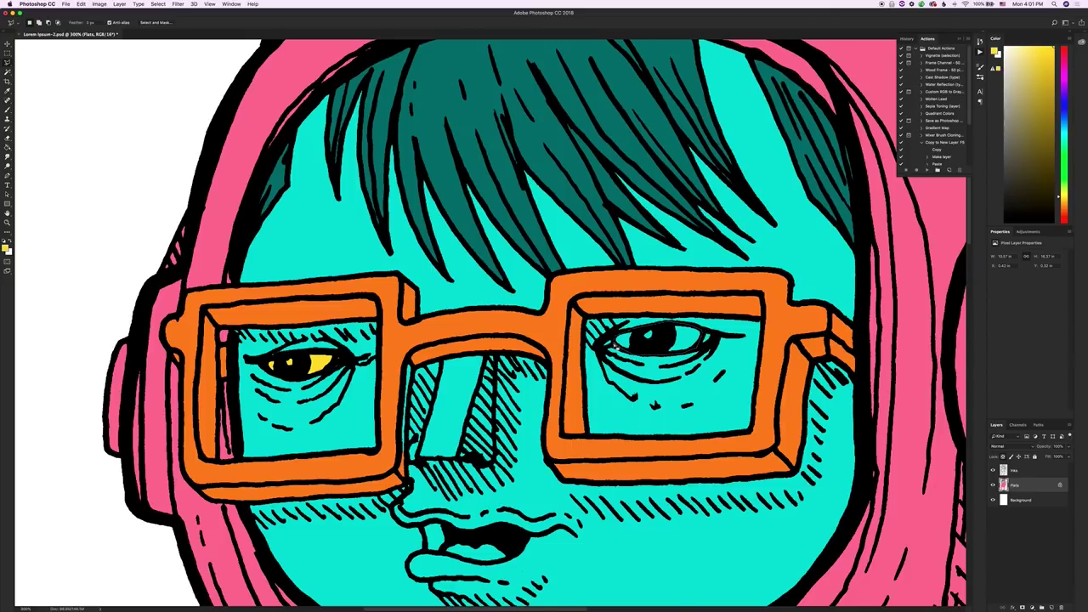
pyautogui.press('g')
pyautogui.click(624, 347)
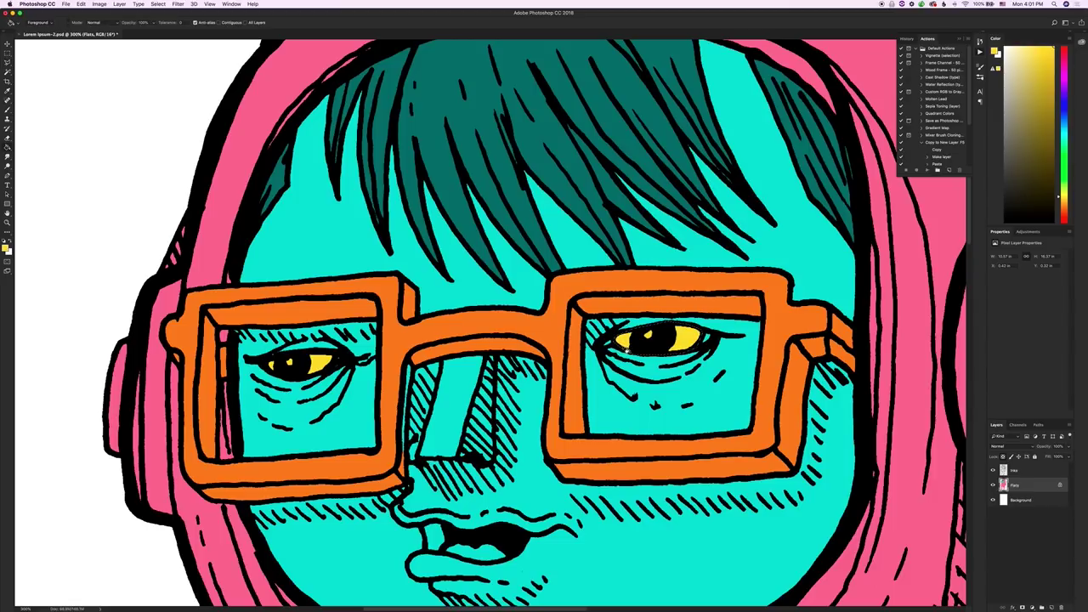
# Step: Hide the Inks layer to check the flat colors alone, and show it again
pyautogui.press('super+minus')
pyautogui.press('super+minus')
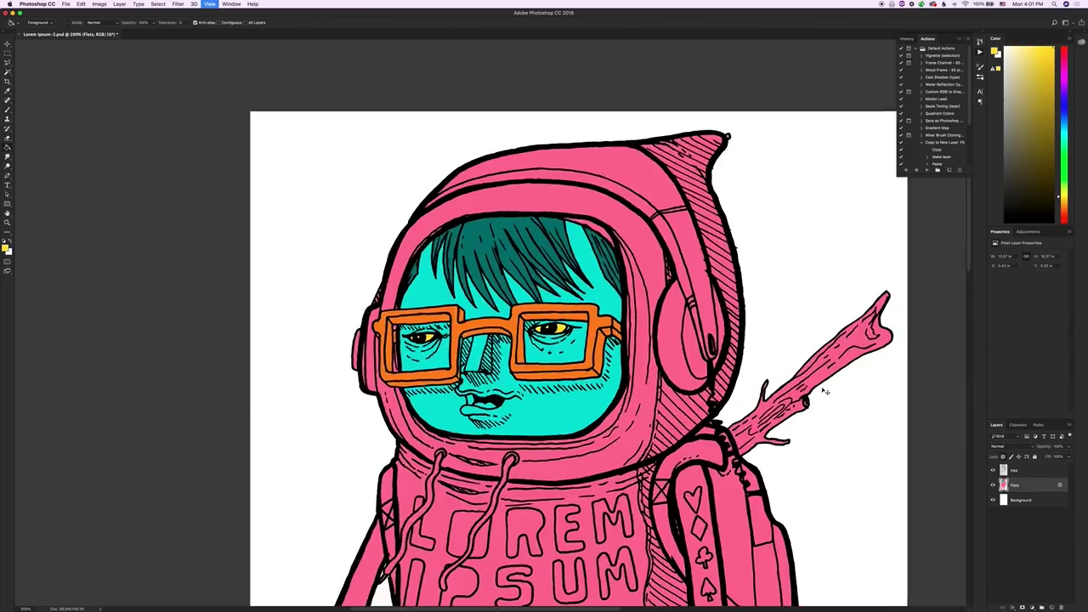
pyautogui.press('super+minus')
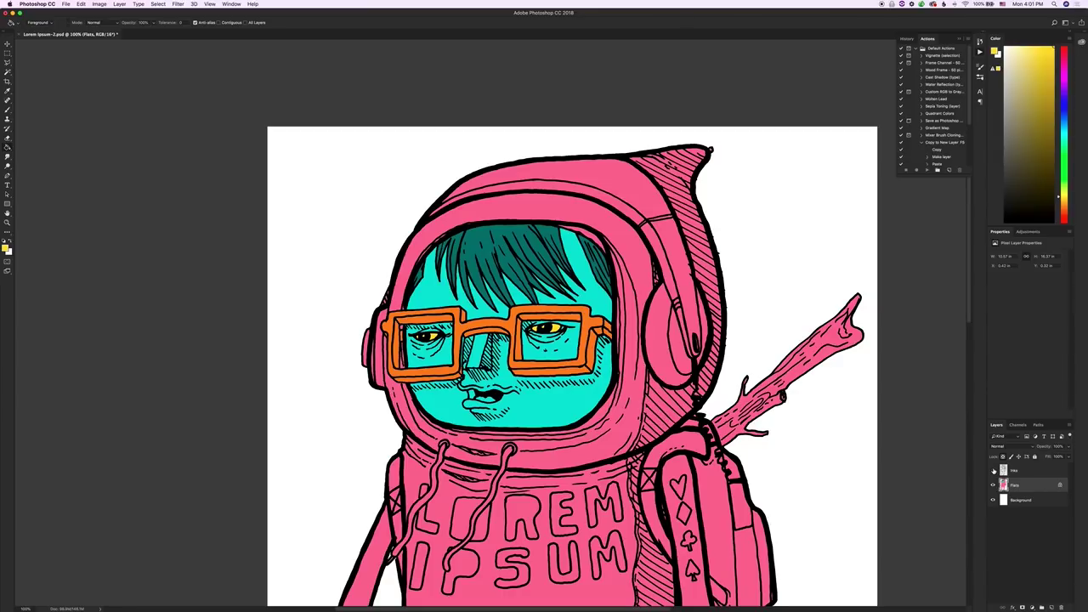
pyautogui.click(993, 471)
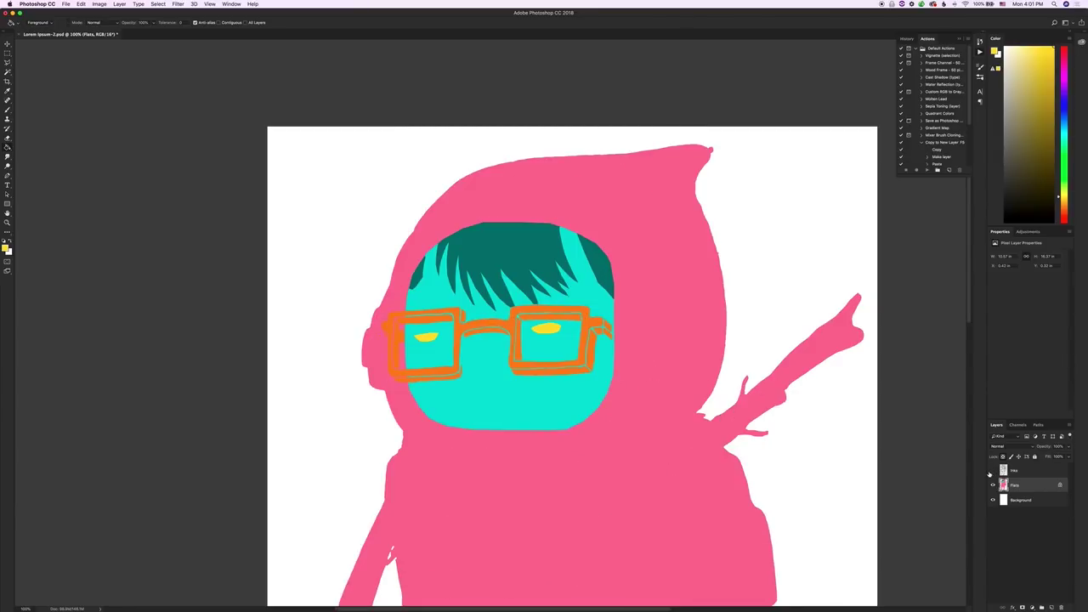
pyautogui.click(993, 470)
# Step: Lasso the tongue inside the open mouth, pick a hot magenta pink, and fill the selection
pyautogui.press('super+plus')
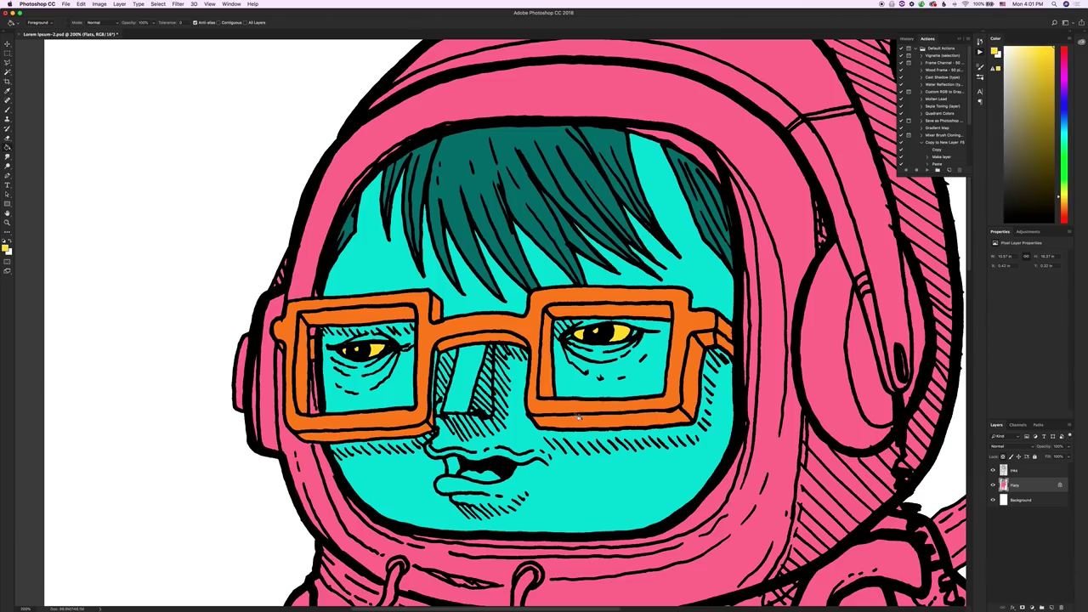
pyautogui.press('l')
pyautogui.press('super+plus')
pyautogui.scroll(-3, 459, 486)
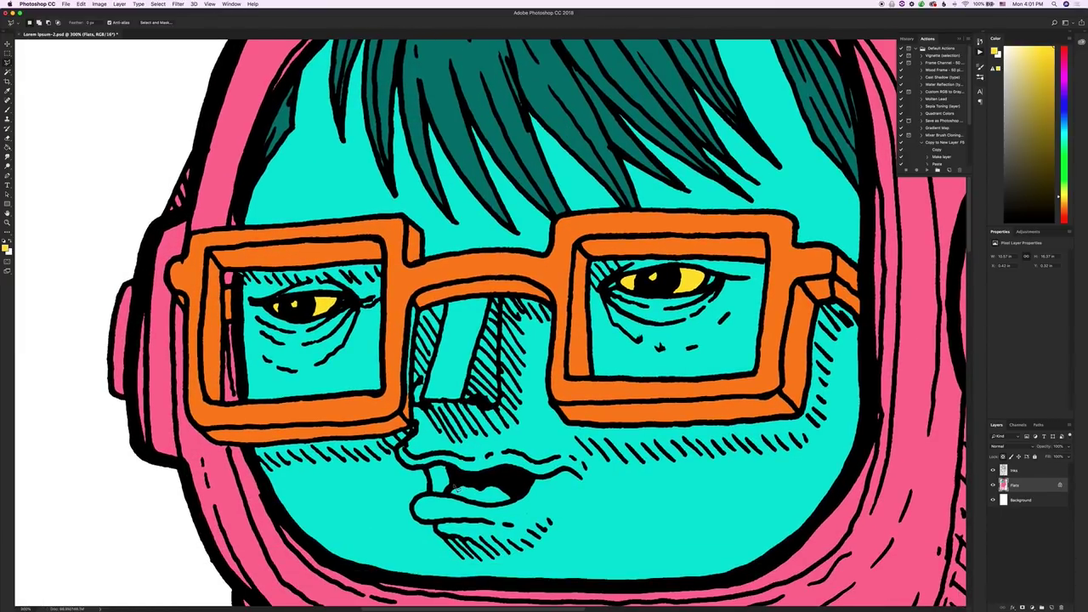
pyautogui.click(458, 485)
pyautogui.click(447, 495)
pyautogui.click(462, 501)
pyautogui.moveTo(481, 504)
pyautogui.mouseDown()
pyautogui.moveTo(524, 495)
pyautogui.moveTo(475, 487)
pyautogui.mouseUp()
pyautogui.click(1064, 60)
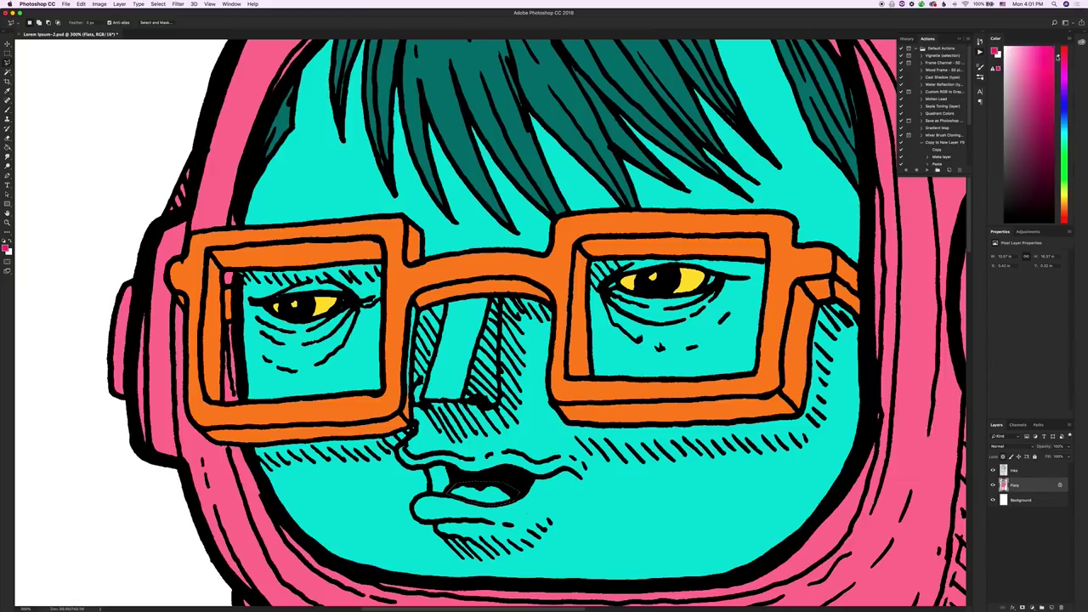
pyautogui.click(1041, 49)
pyautogui.press('g')
pyautogui.click(491, 497)
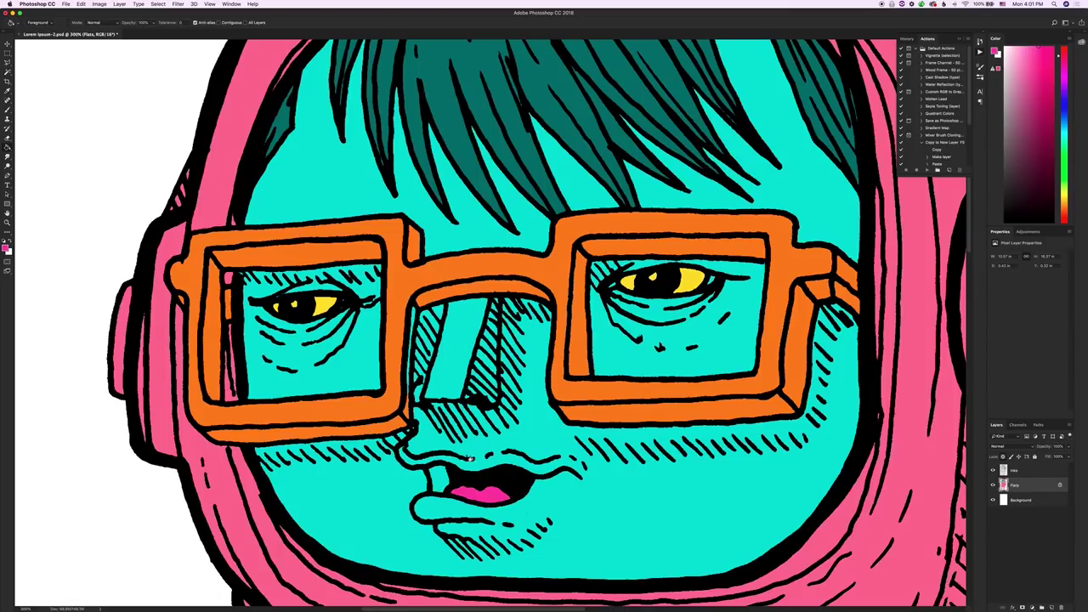
pyautogui.press('super+1')
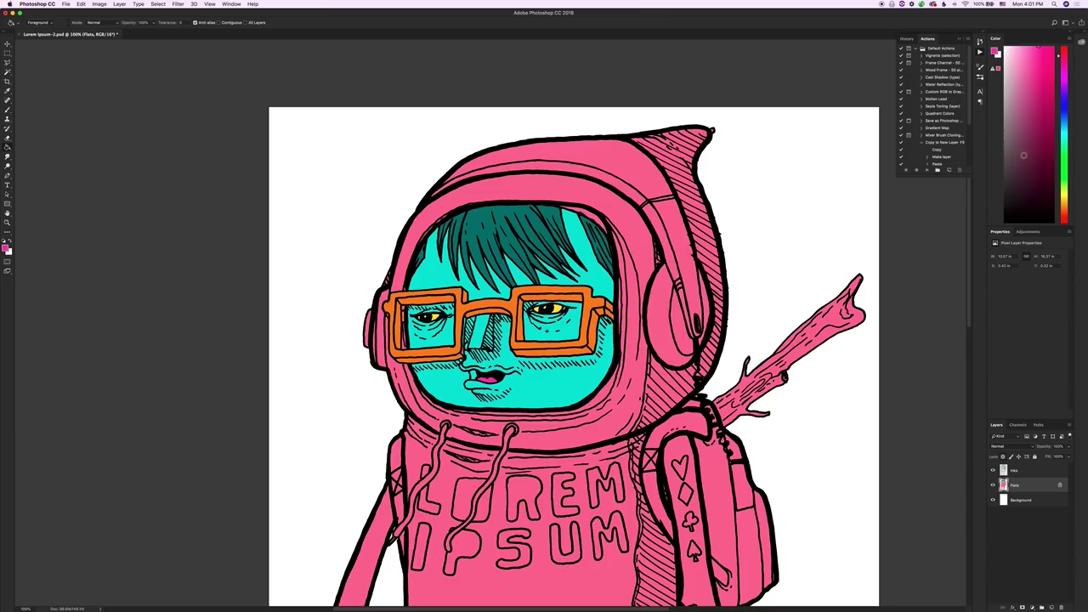
pyautogui.click(1065, 82)
pyautogui.moveTo(1039, 76); pyautogui.dragTo(1036, 71)
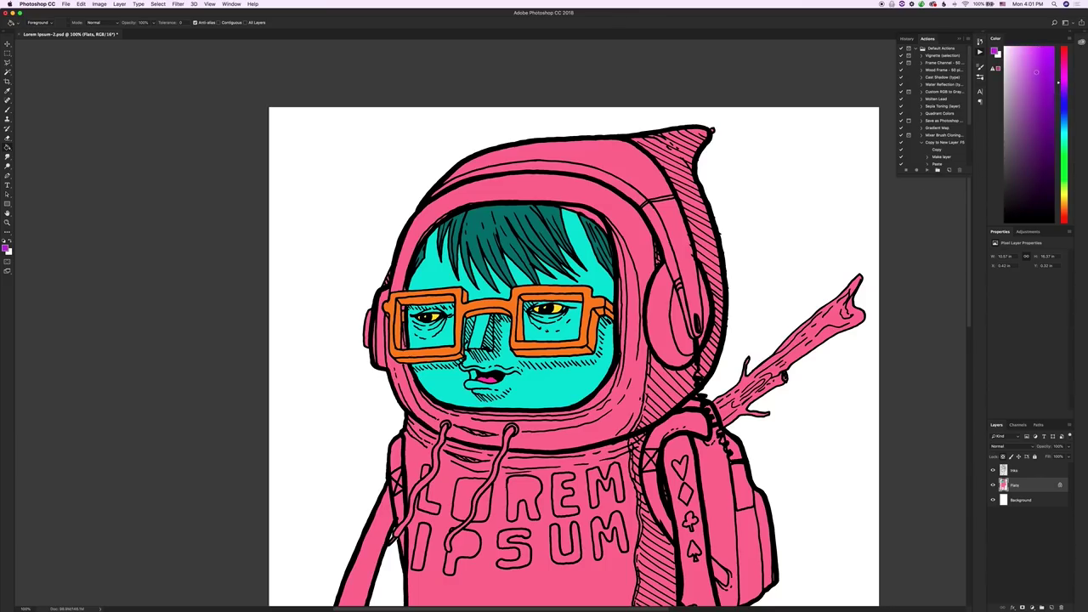
pyautogui.click(1067, 92)
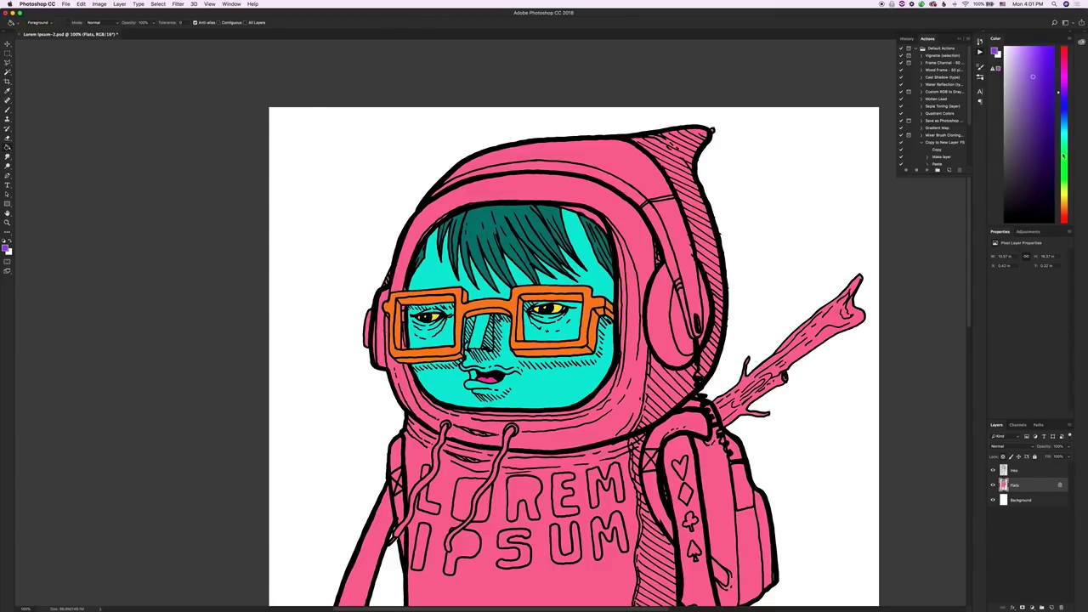
# Step: Pick a bright lime green, lasso the small headphone earcup beside the glasses, and fill it
pyautogui.click(1064, 191)
pyautogui.moveTo(1047, 87); pyautogui.dragTo(1055, 81)
pyautogui.press('l')
pyautogui.press('super+equal')
pyautogui.press('super+equal')
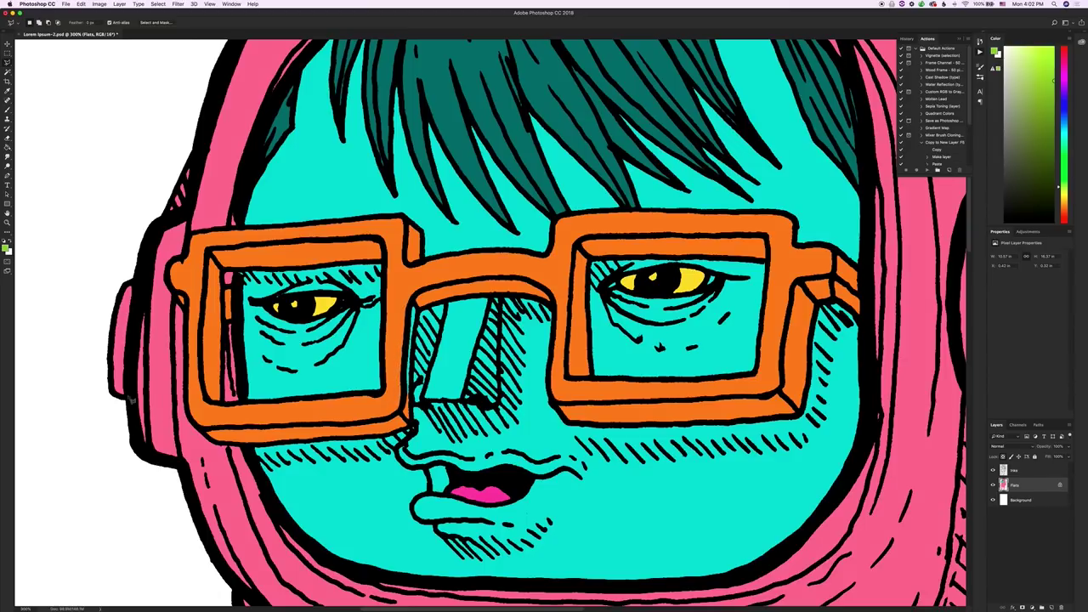
pyautogui.moveTo(120, 224)
pyautogui.mouseDown()
pyautogui.moveTo(90, 338)
pyautogui.moveTo(96, 421)
pyautogui.moveTo(121, 486)
pyautogui.moveTo(181, 482)
pyautogui.moveTo(173, 311)
pyautogui.moveTo(204, 134)
pyautogui.mouseUp()
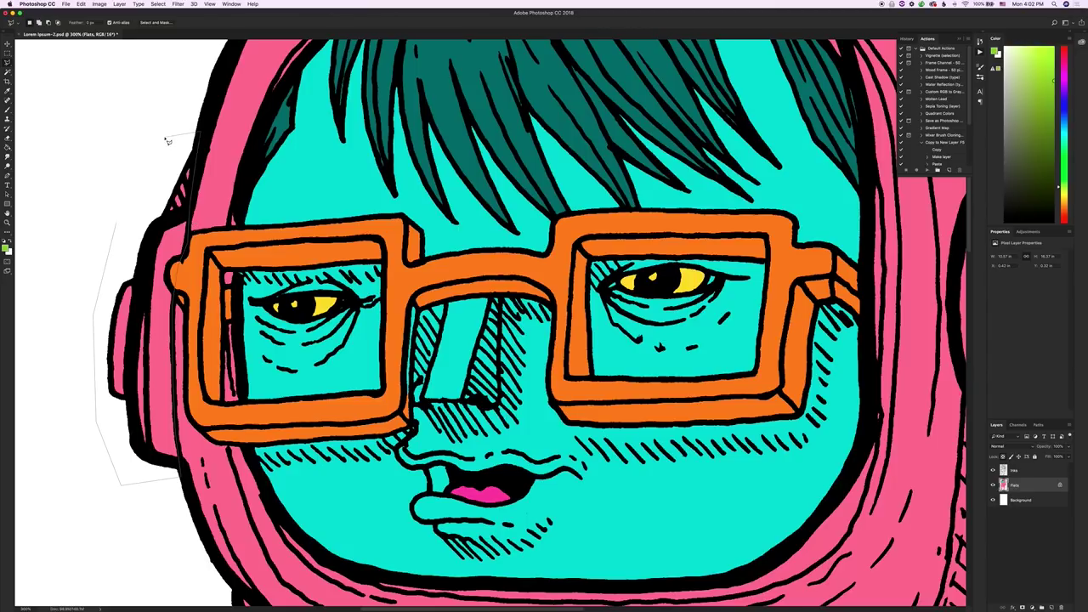
pyautogui.doubleClick(167, 139)
pyautogui.press('g')
pyautogui.click(168, 347)
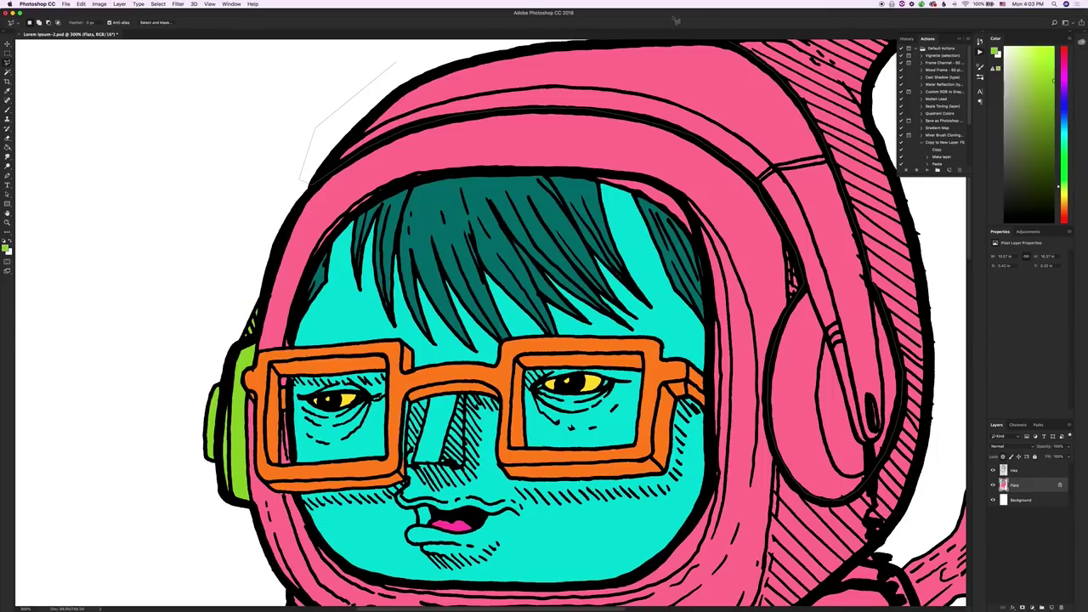
# Step: Lasso the headphone band over the hood together with the large earcup, fill them with lime green, and deselect
pyautogui.scroll(2, 697, 47)
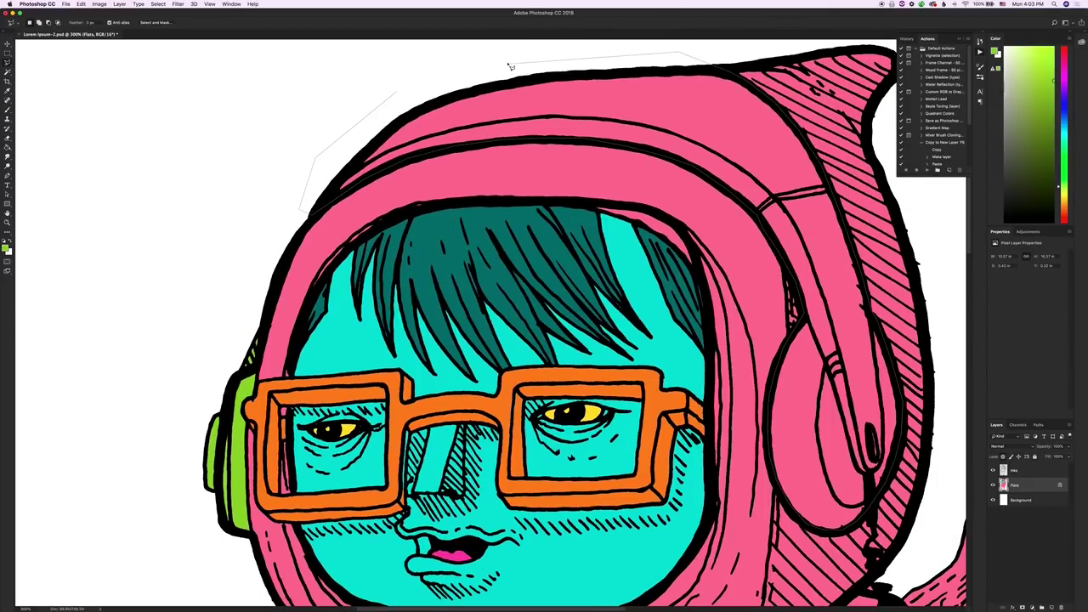
pyautogui.doubleClick(424, 80)
pyautogui.press('g')
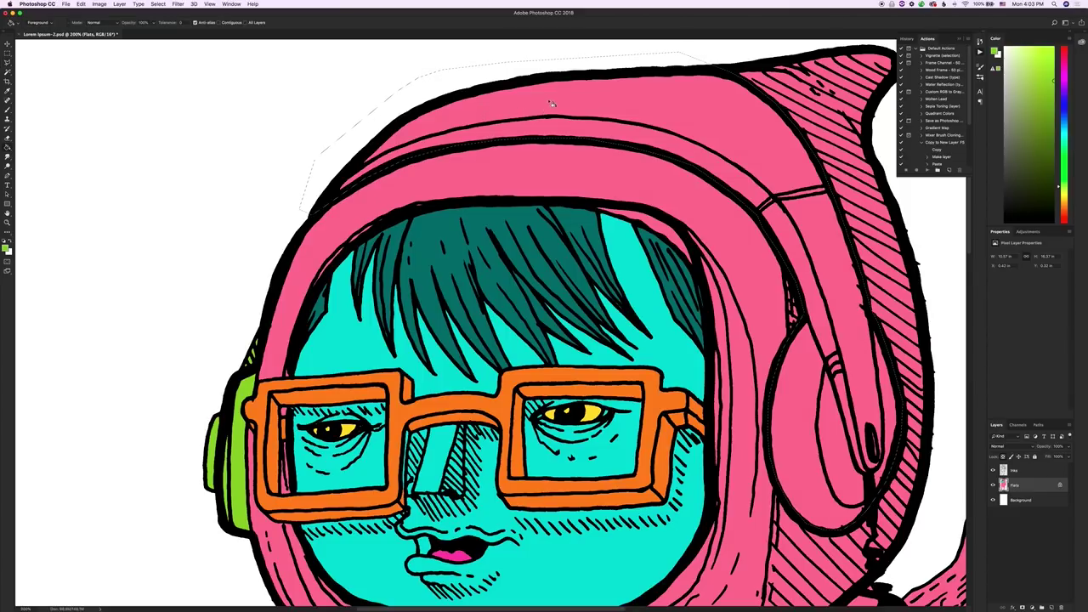
pyautogui.click(550, 102)
pyautogui.click(783, 252)
pyautogui.press('super+d')
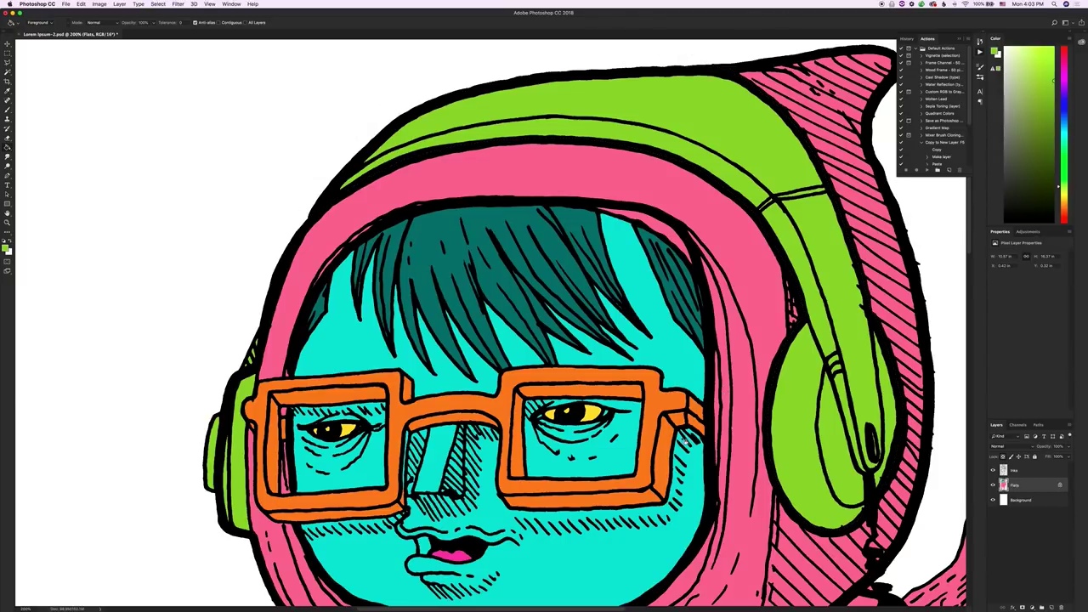
# Step: Select the cyan face color on the Flats layer with the Magic Wand
pyautogui.press('l')
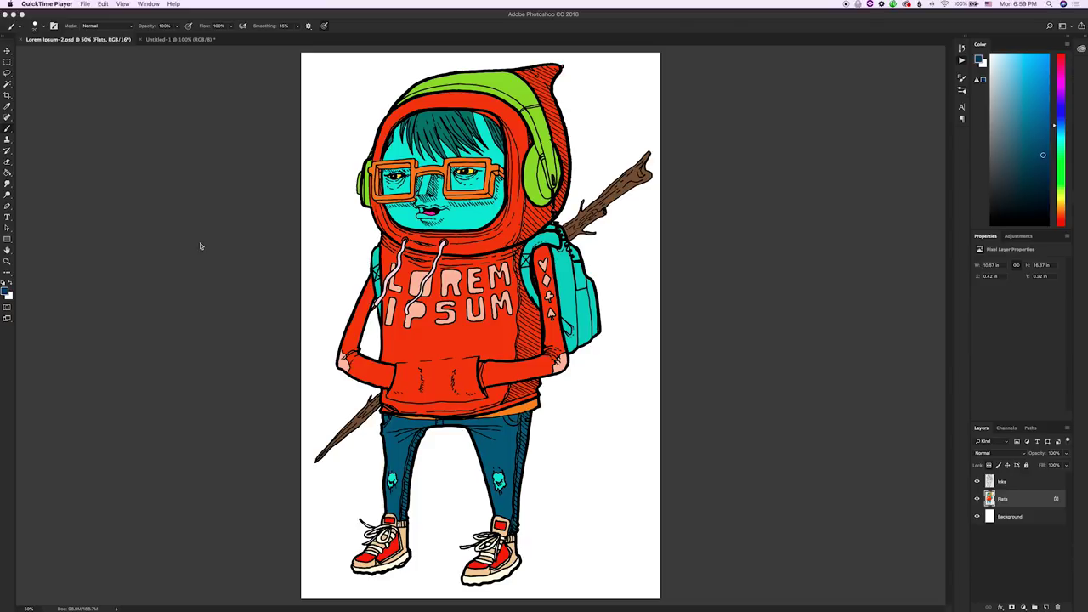
pyautogui.click(962, 63)
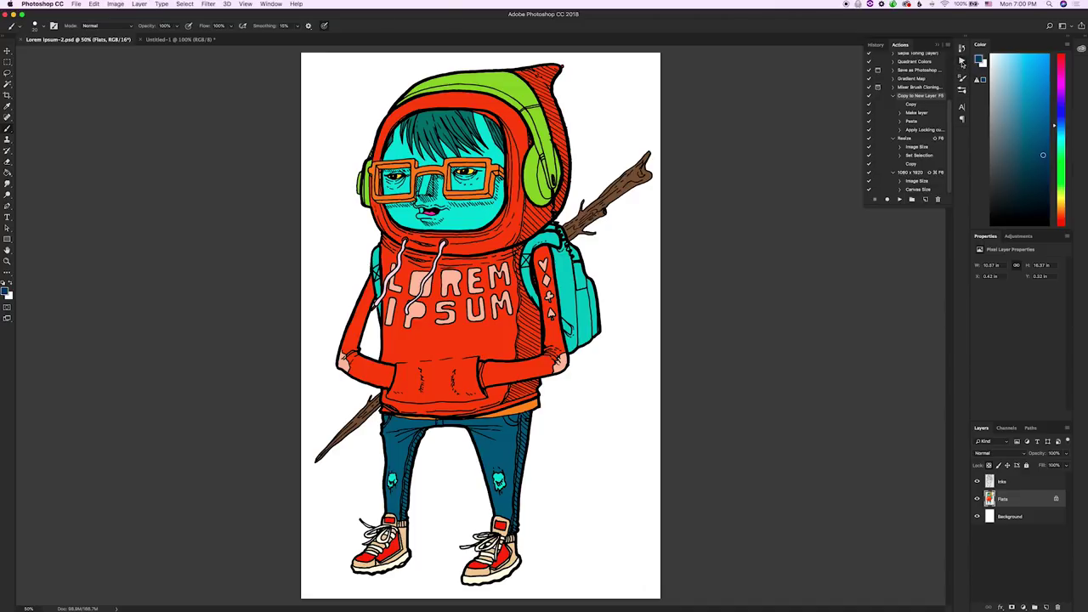
pyautogui.click(961, 62)
pyautogui.press('w')
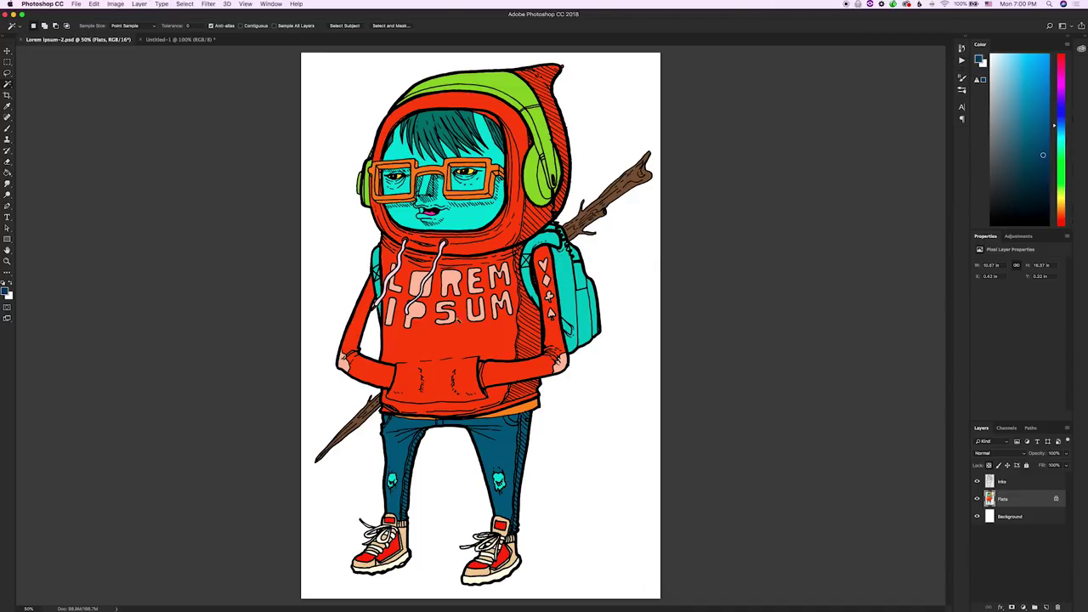
pyautogui.click(472, 223)
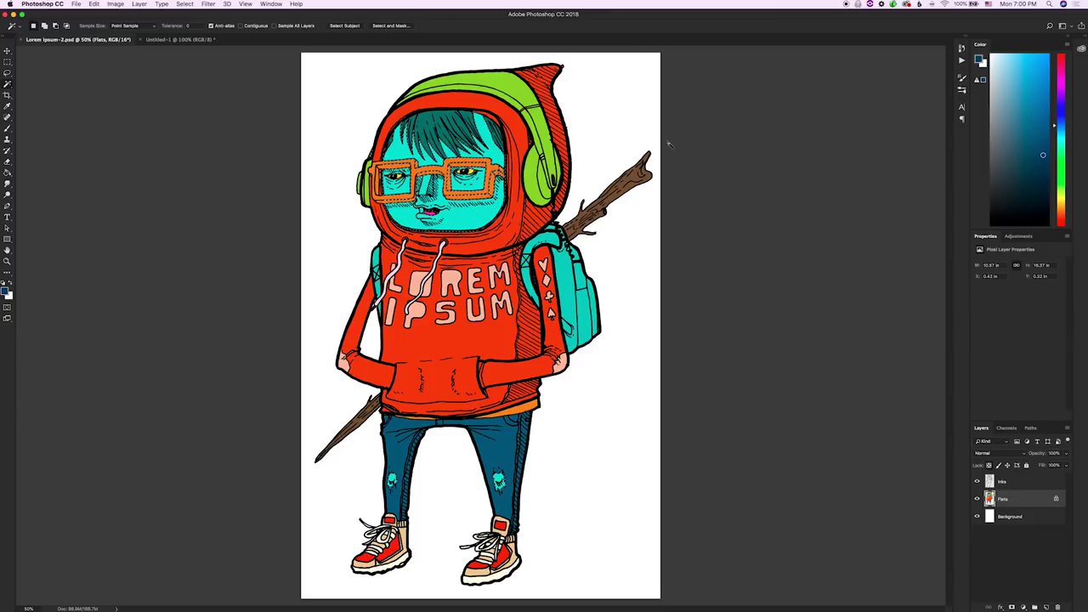
# Step: Create a new action named "tutorial" in Default Actions with function key F4, and start recording
pyautogui.click(963, 61)
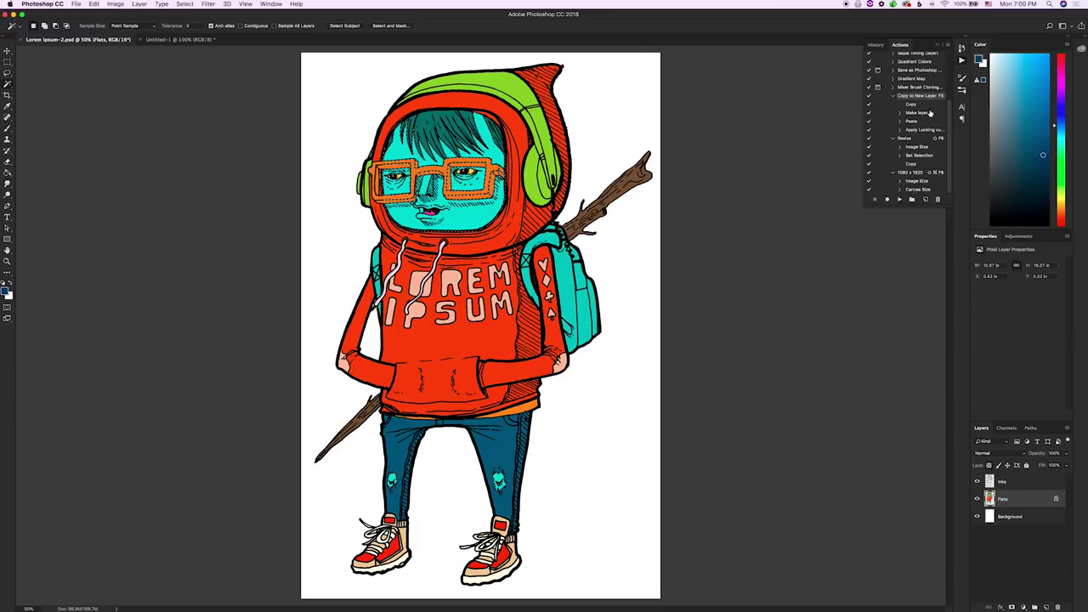
pyautogui.click(927, 200)
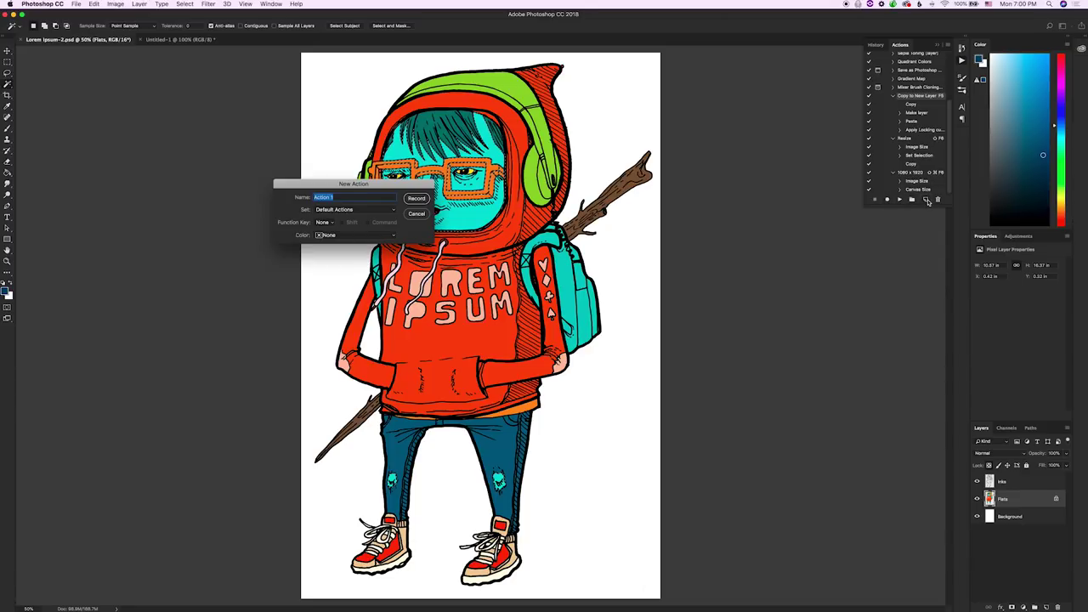
pyautogui.write('tutorial')
pyautogui.click(331, 223)
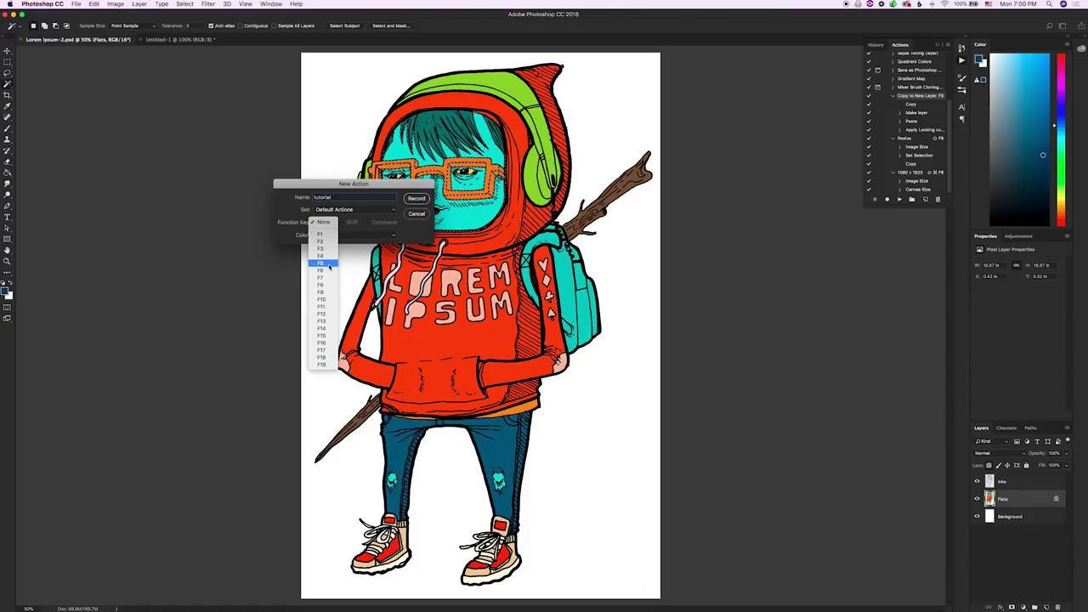
pyautogui.click(328, 258)
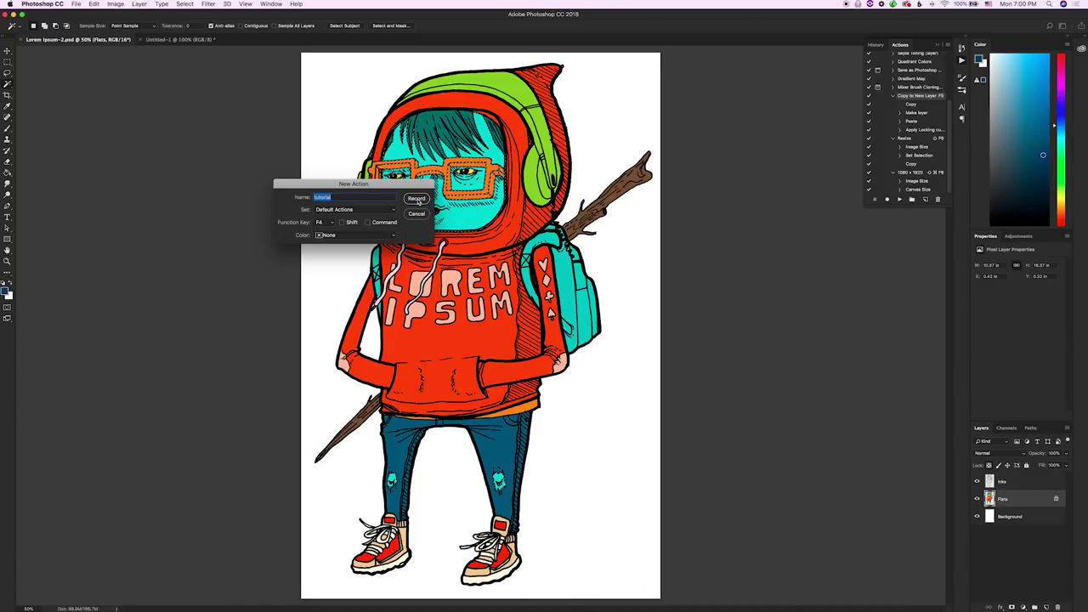
pyautogui.click(416, 198)
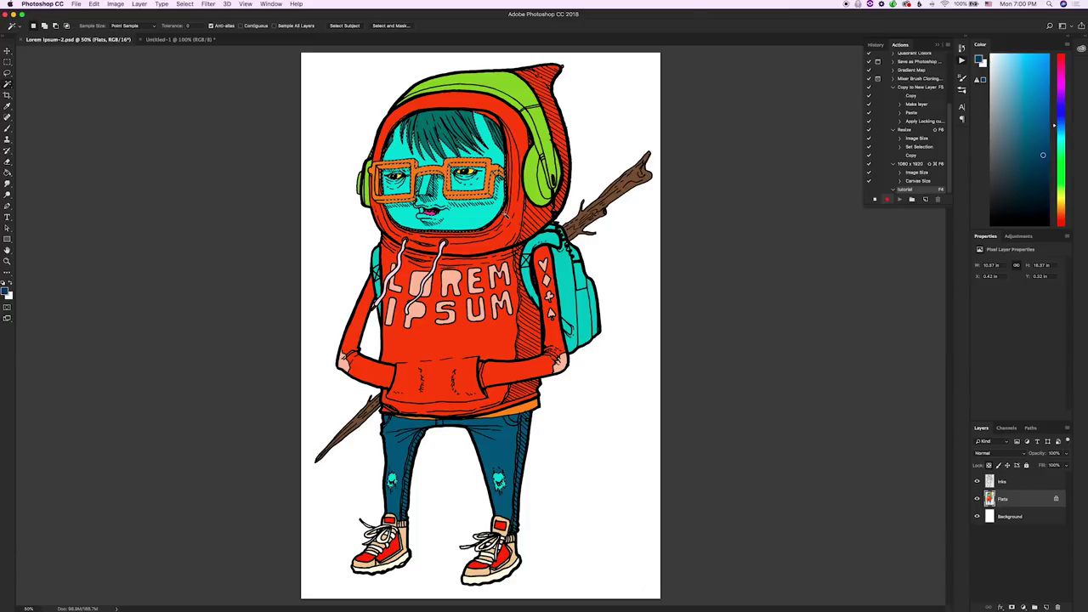
# Step: Record copying the selected face color, pasting it onto a new layer above Flats, and locking its transparent pixels; stop recording and check the layer with Flats hidden
pyautogui.press('super+c')
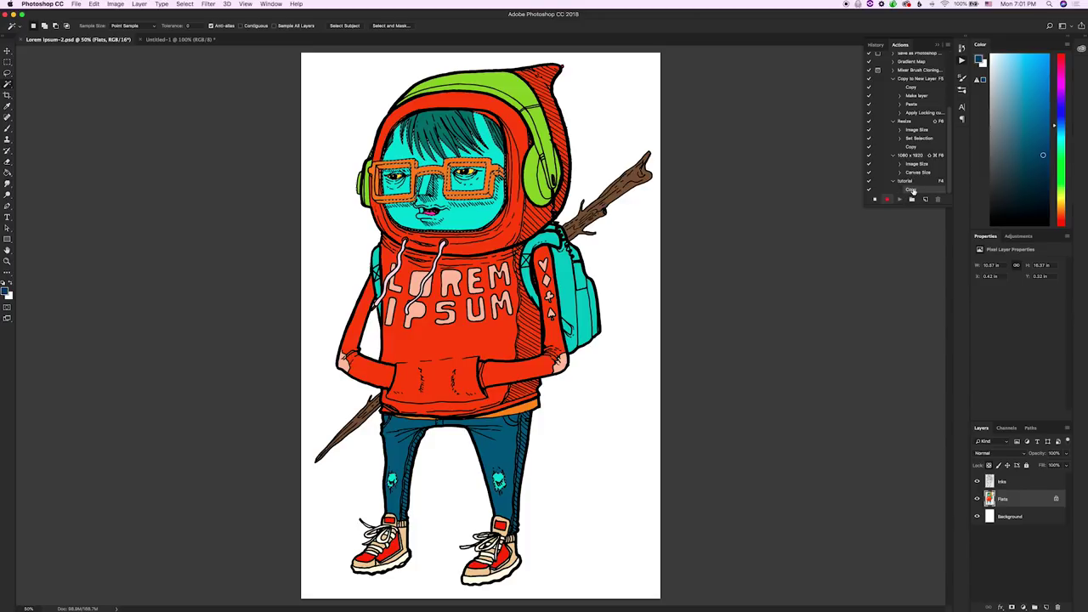
pyautogui.click(1047, 607)
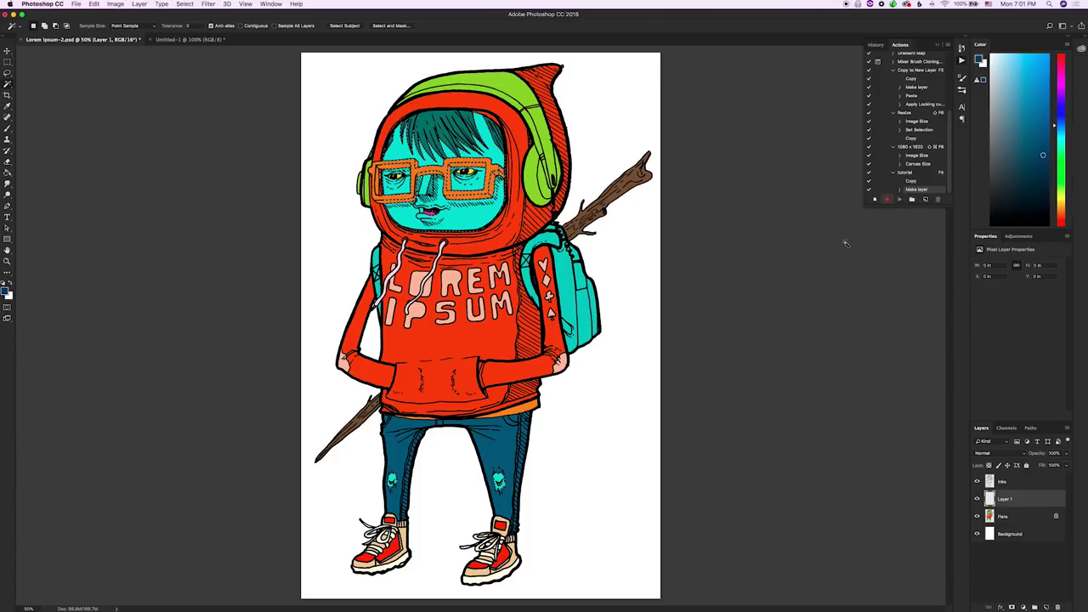
pyautogui.press('super+v')
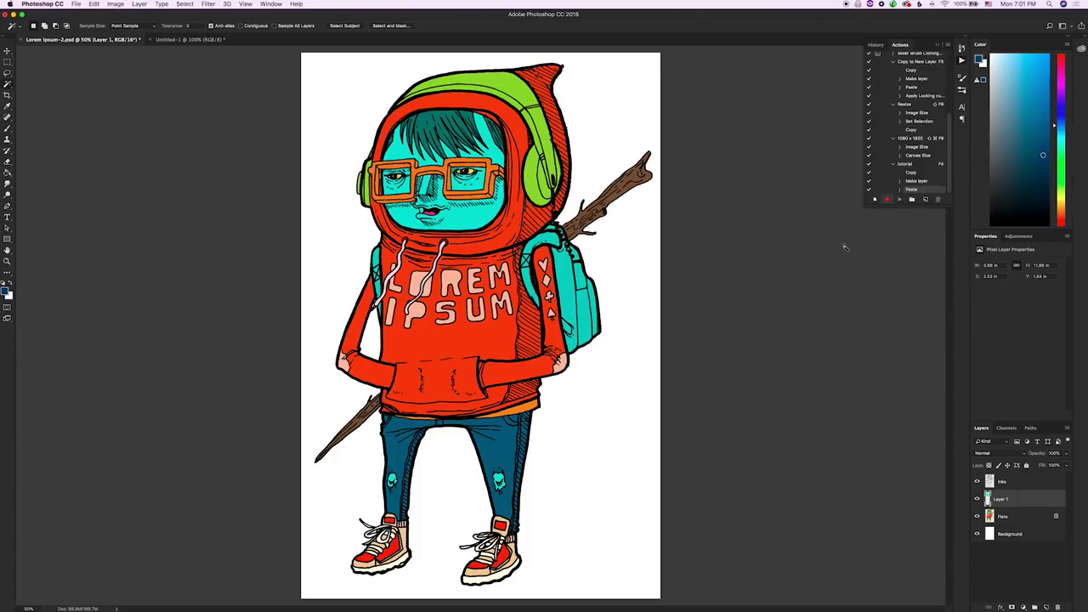
pyautogui.click(989, 467)
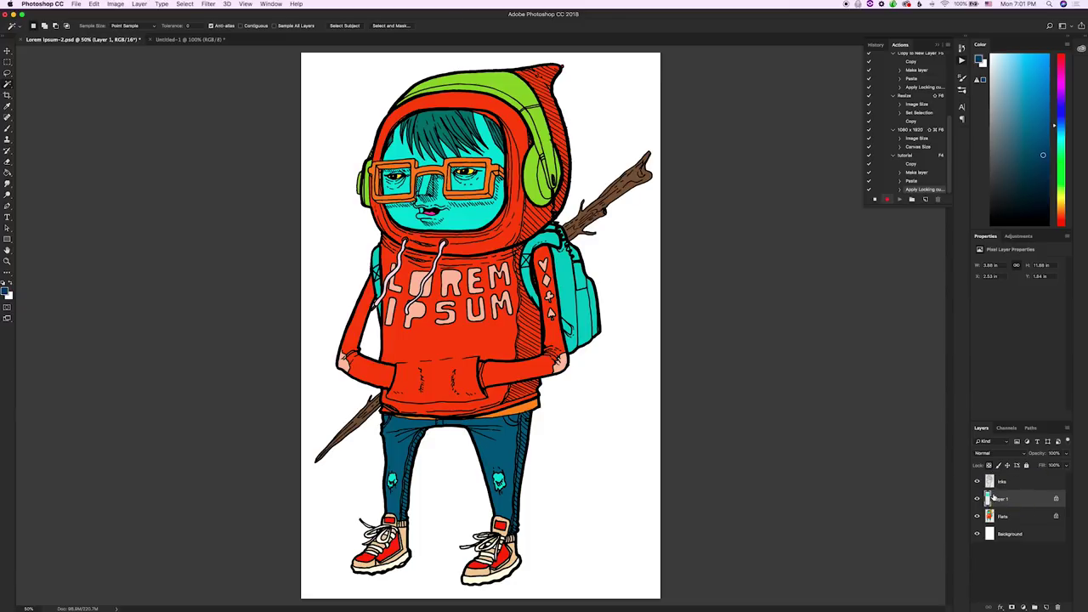
pyautogui.click(875, 199)
pyautogui.click(977, 517)
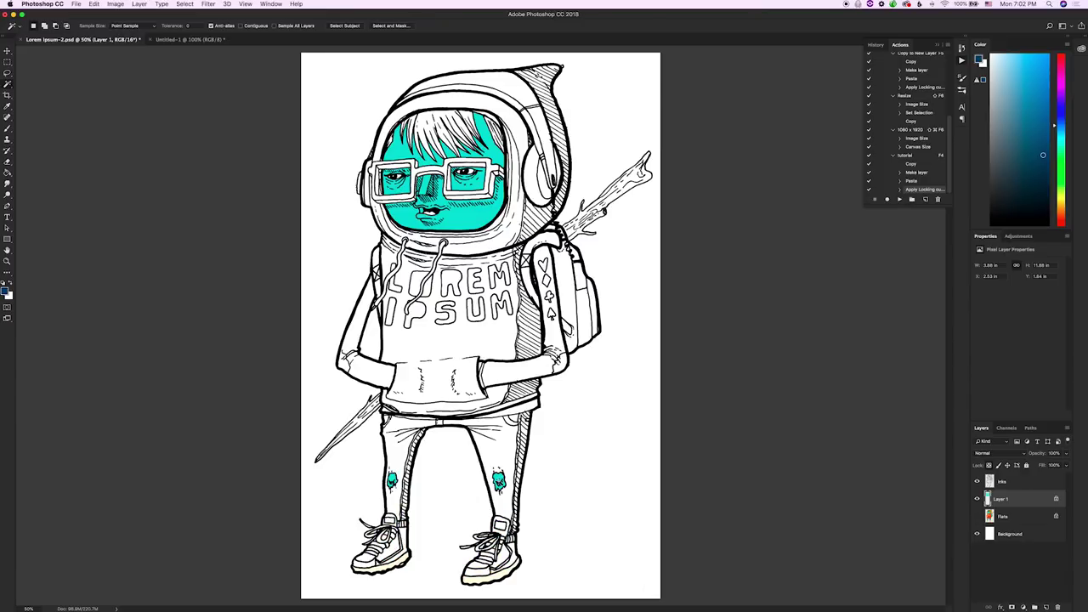
pyautogui.click(977, 516)
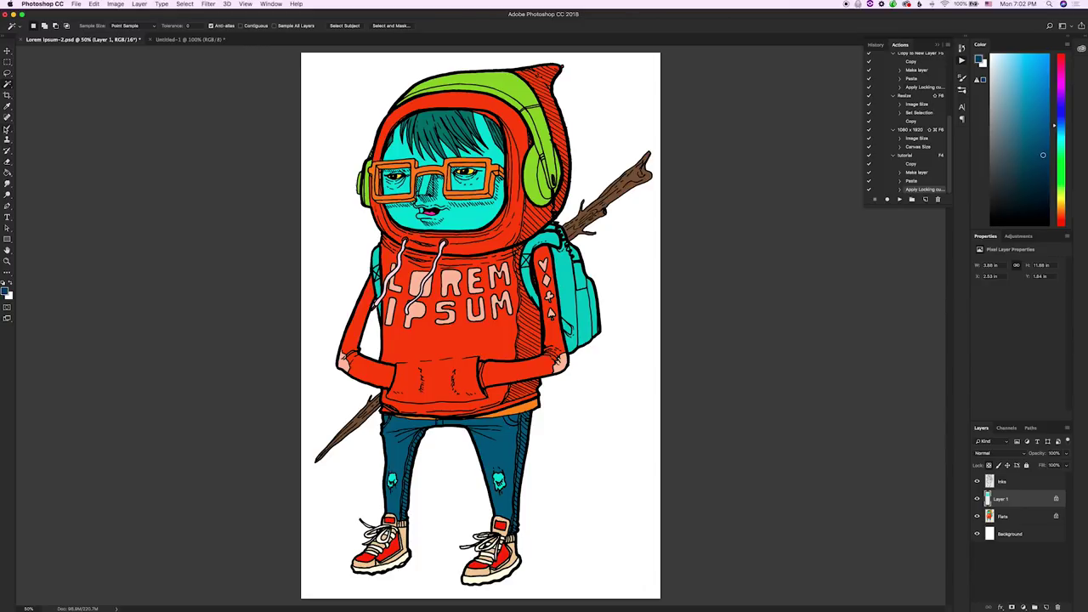
# Step: Try a brush stroke on the cheek and undo it, then give the round brush a soft edge and a size of 118 px
pyautogui.click(6, 129)
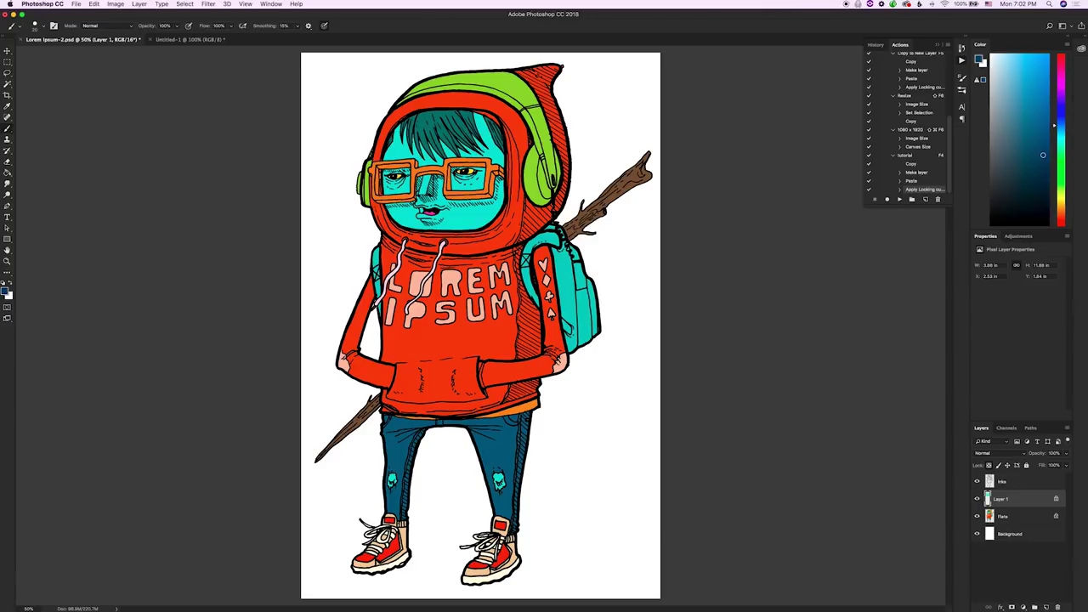
pyautogui.moveTo(462, 213); pyautogui.dragTo(485, 221)
pyautogui.press('super+z')
pyautogui.click(43, 27)
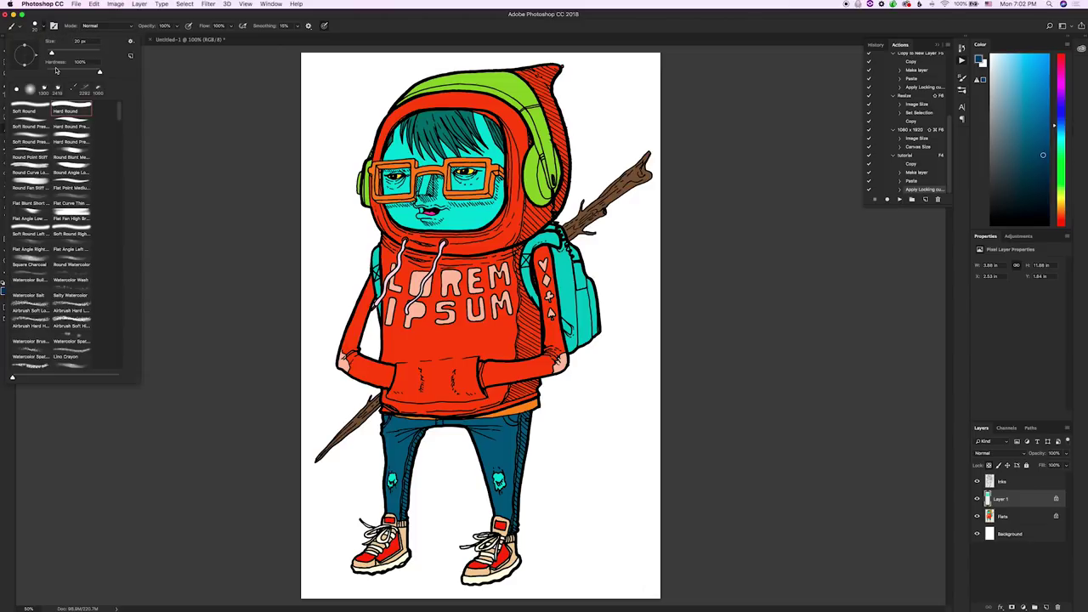
pyautogui.moveTo(57, 72)
pyautogui.mouseDown()
pyautogui.moveTo(41, 78)
pyautogui.moveTo(74, 52)
pyautogui.mouseUp()
pyautogui.press('Return')
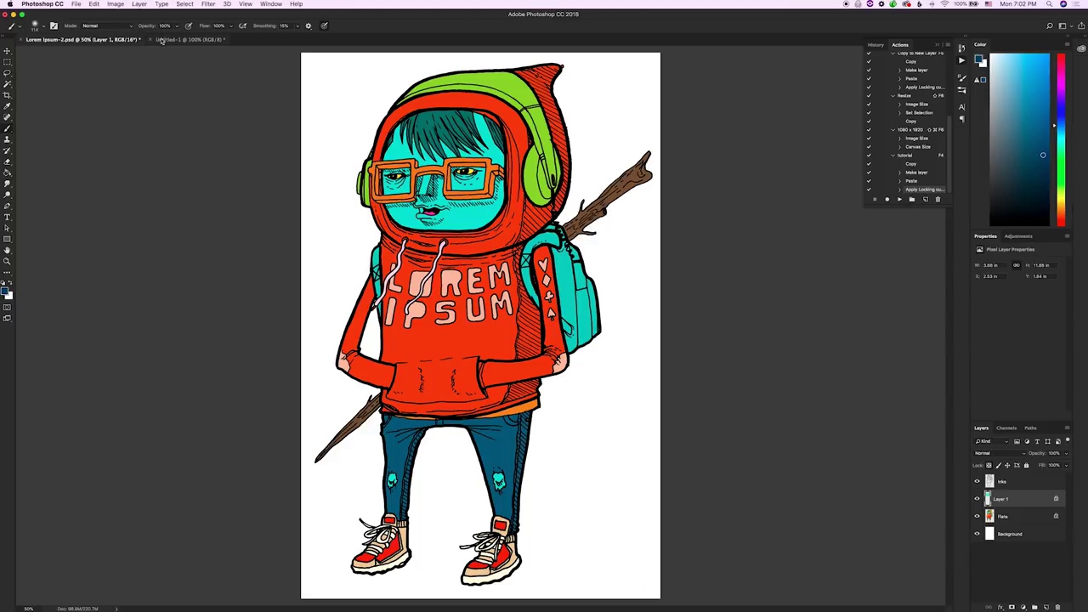
pyautogui.press('Return')
# Step: Lower the brush opacity to 20% and enlarge the brush to 700 px
pyautogui.write('3')
pyautogui.press(']')
pyautogui.press(']')
pyautogui.press(']')
pyautogui.press(']')
pyautogui.press(']')
pyautogui.press(']')
pyautogui.press(']')
pyautogui.press(']')
pyautogui.press(']')
pyautogui.press(']')
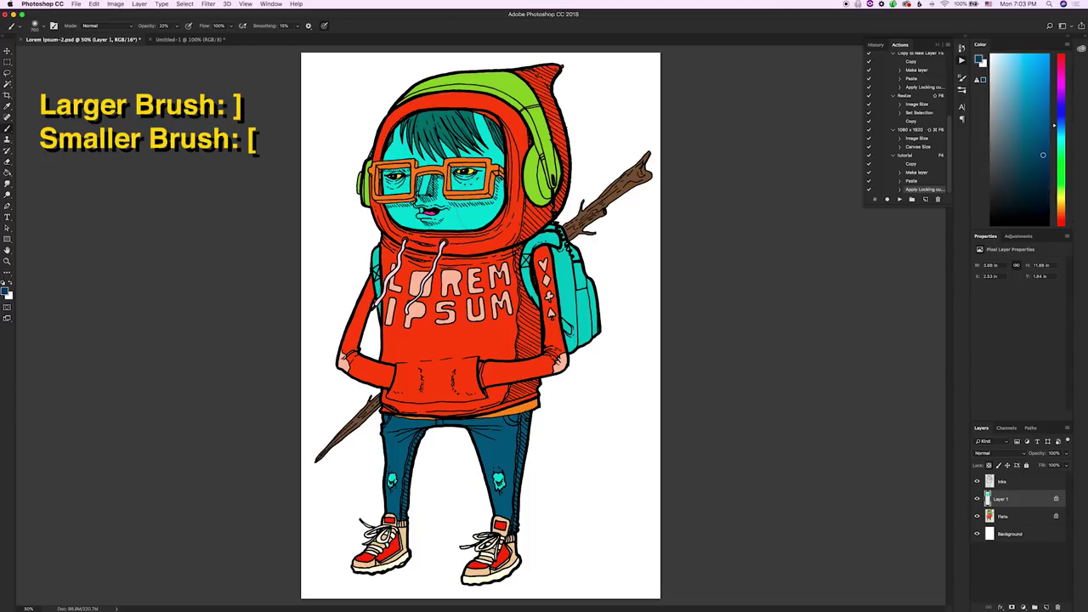
# Step: Sample the cyan face color, darken it to a deep teal, and brush soft shading down the headphone-earcup side of the face
pyautogui.press('i')
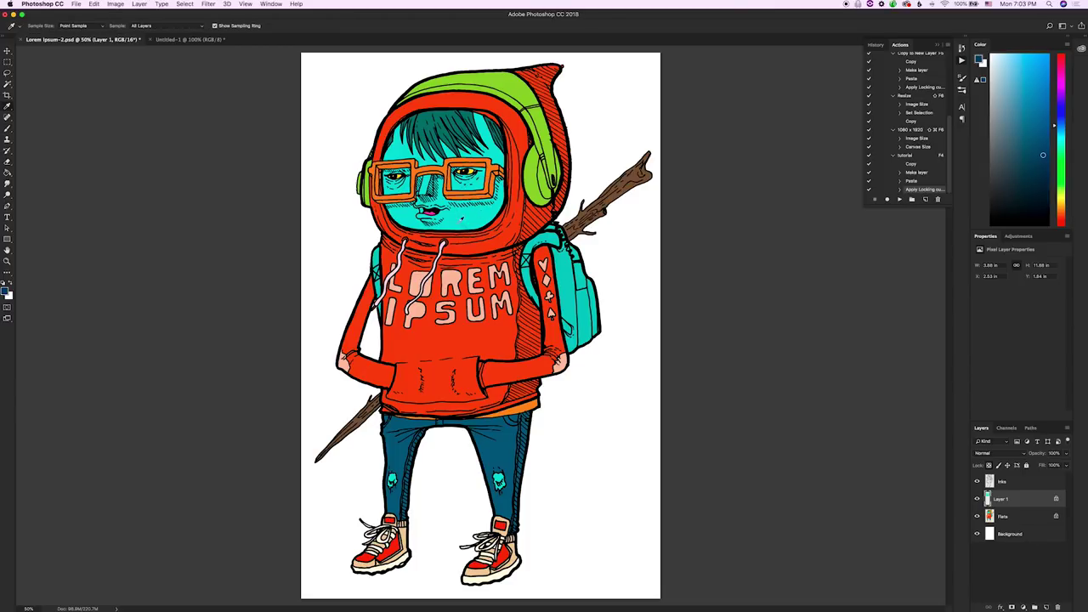
pyautogui.click(468, 216)
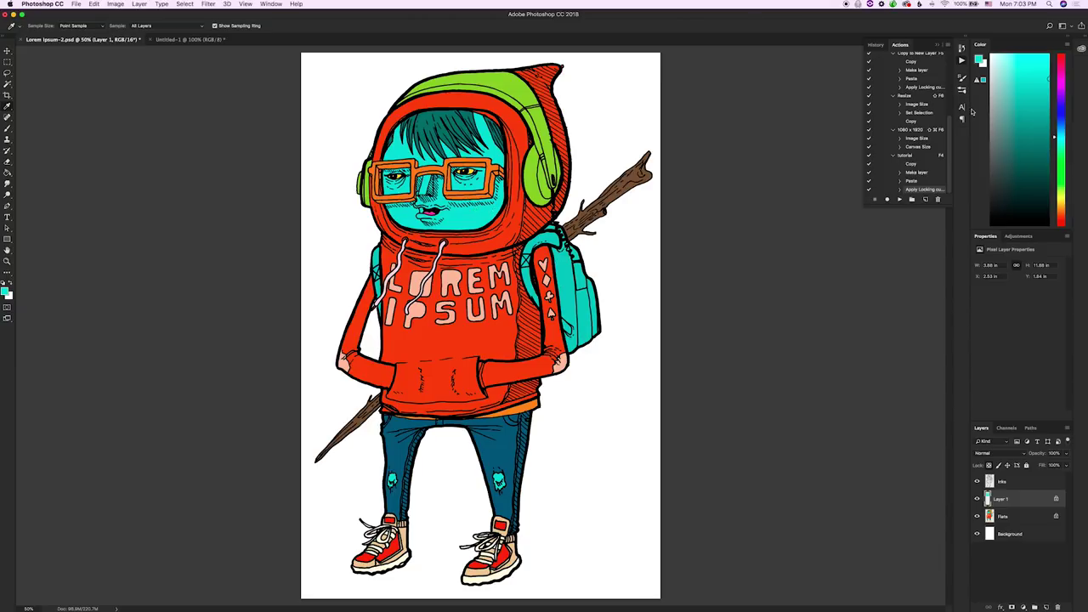
pyautogui.moveTo(1039, 125); pyautogui.dragTo(1048, 162)
pyautogui.press('b')
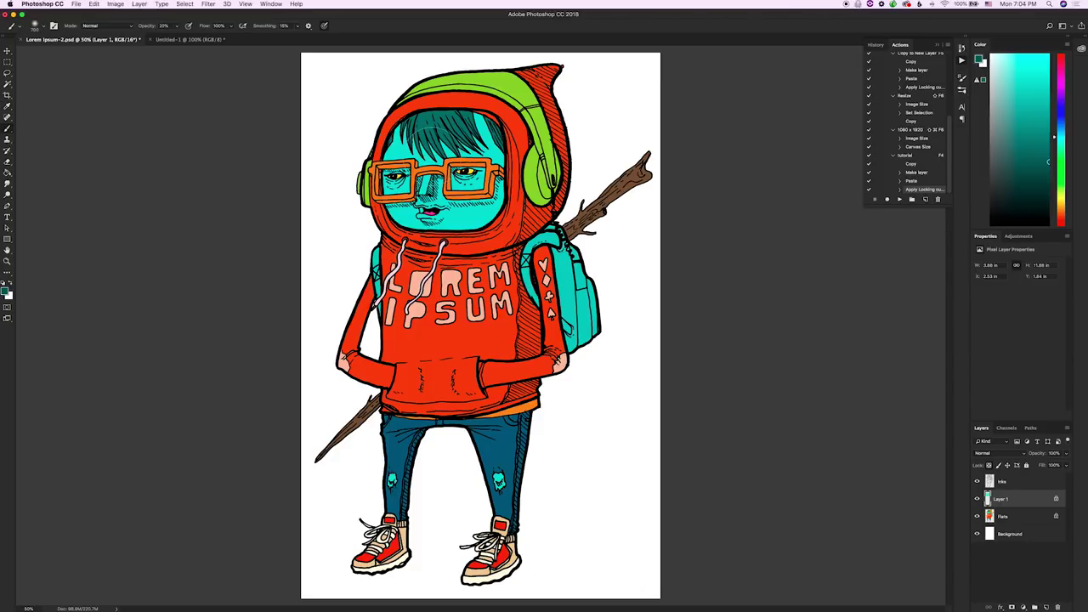
pyautogui.moveTo(490, 133)
pyautogui.mouseDown()
pyautogui.moveTo(489, 189)
pyautogui.moveTo(472, 218)
pyautogui.moveTo(489, 134)
pyautogui.moveTo(468, 244)
pyautogui.moveTo(482, 162)
pyautogui.moveTo(473, 136)
pyautogui.moveTo(457, 269)
pyautogui.mouseUp()
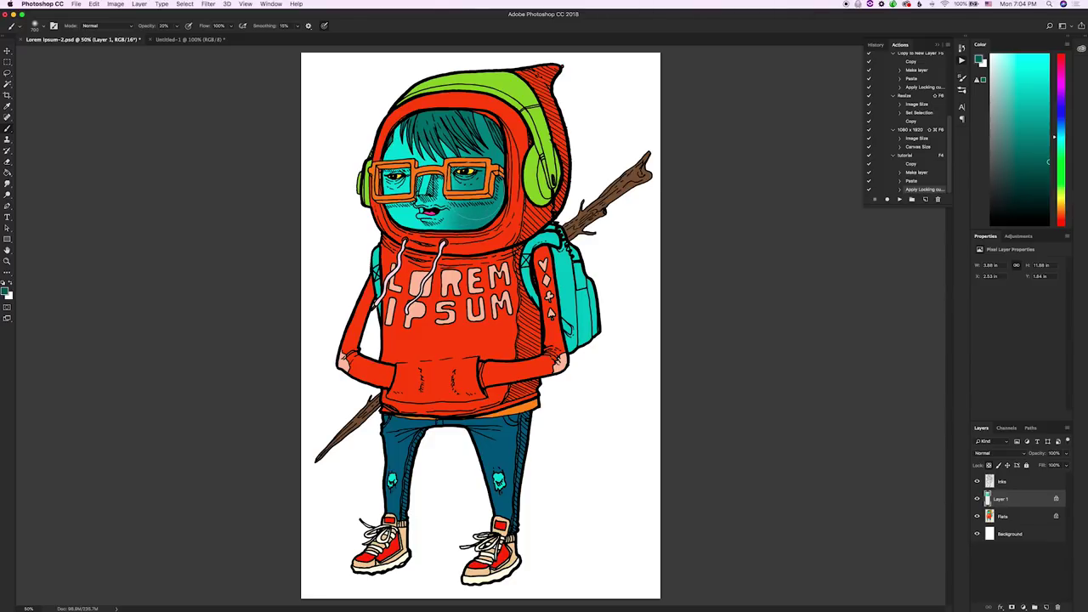
# Step: Lasso the shadow areas around the eye inside the smaller lens and along the hatched side of the nose
pyautogui.click(7, 74)
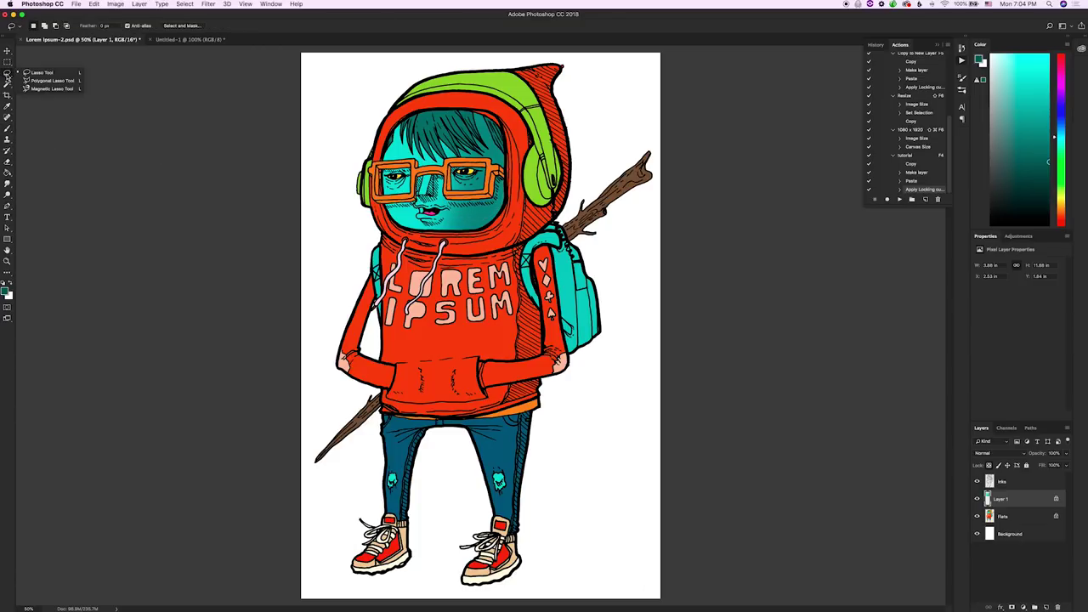
pyautogui.click(38, 74)
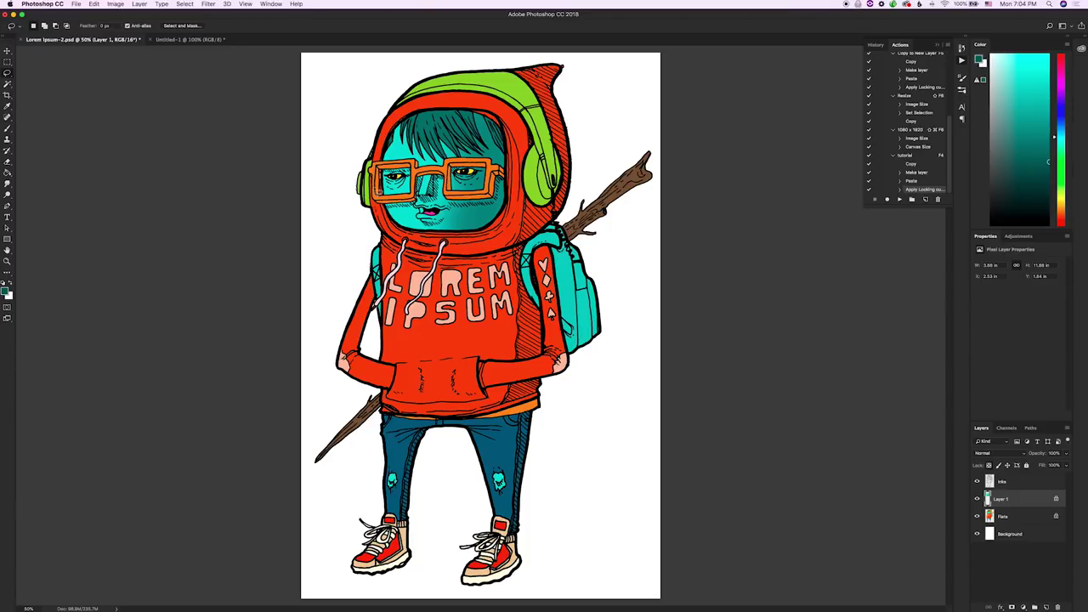
pyautogui.press('super+equal')
pyautogui.press('super+equal')
pyautogui.press('super+equal')
pyautogui.press('super+equal')
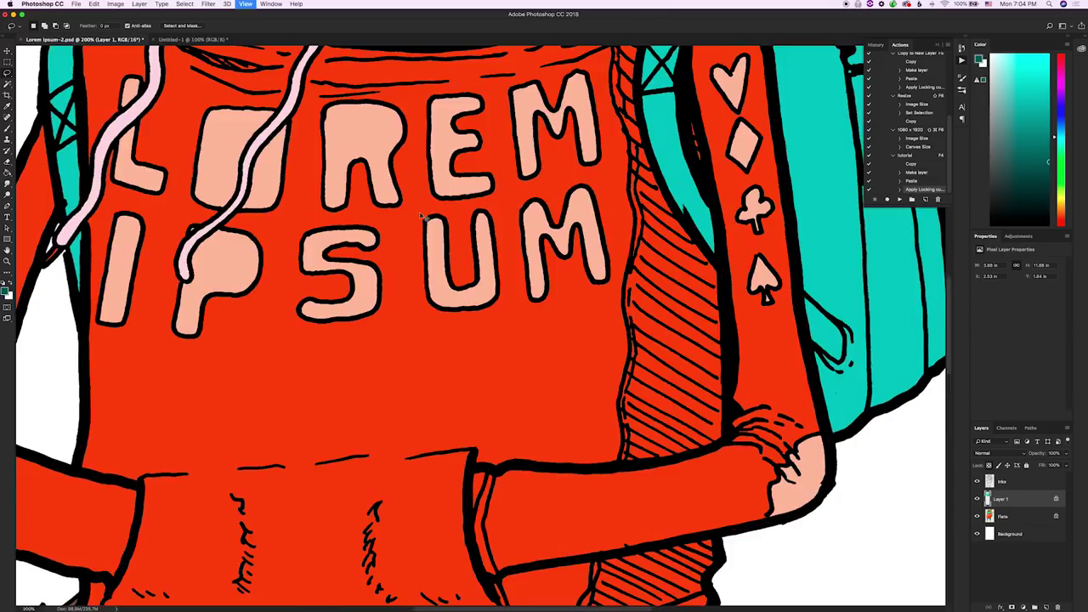
pyautogui.press('super+equal')
pyautogui.moveTo(425, 300); pyautogui.dragTo(490, 586)
pyautogui.moveTo(281, 57); pyautogui.dragTo(367, 255)
pyautogui.scroll(5, 435, 338)
pyautogui.hscroll(-4, 435, 338)
pyautogui.scroll(5, 386, 305)
pyautogui.hscroll(-3, 386, 305)
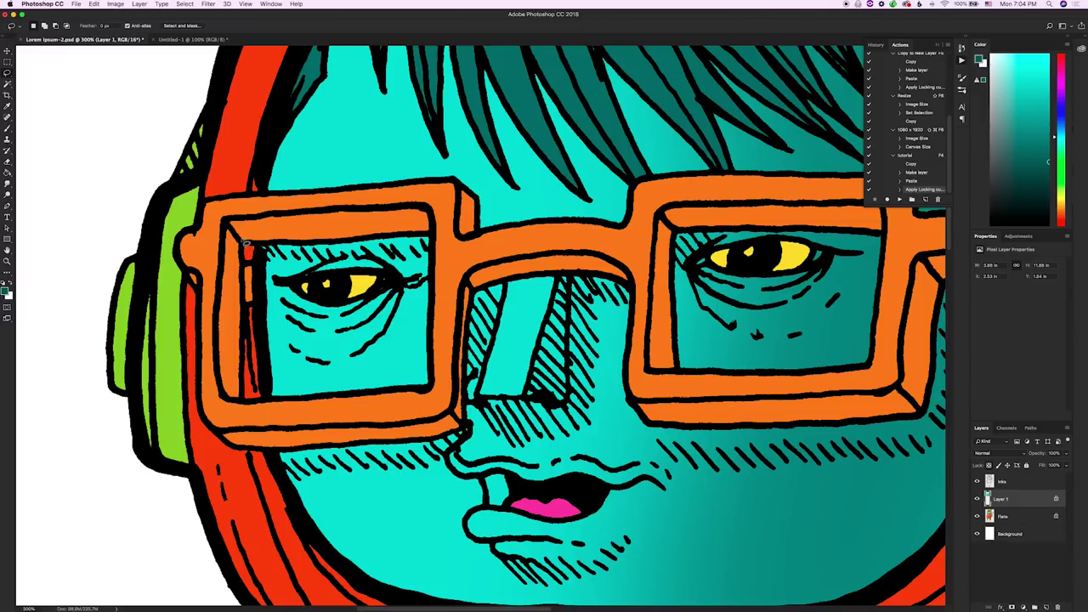
pyautogui.moveTo(251, 268)
pyautogui.mouseDown()
pyautogui.moveTo(413, 267)
pyautogui.moveTo(438, 212)
pyautogui.moveTo(244, 248)
pyautogui.mouseUp()
pyautogui.moveTo(508, 279)
pyautogui.mouseDown()
pyautogui.moveTo(481, 381)
pyautogui.moveTo(467, 389)
pyautogui.moveTo(468, 317)
pyautogui.moveTo(508, 278)
pyautogui.mouseUp()
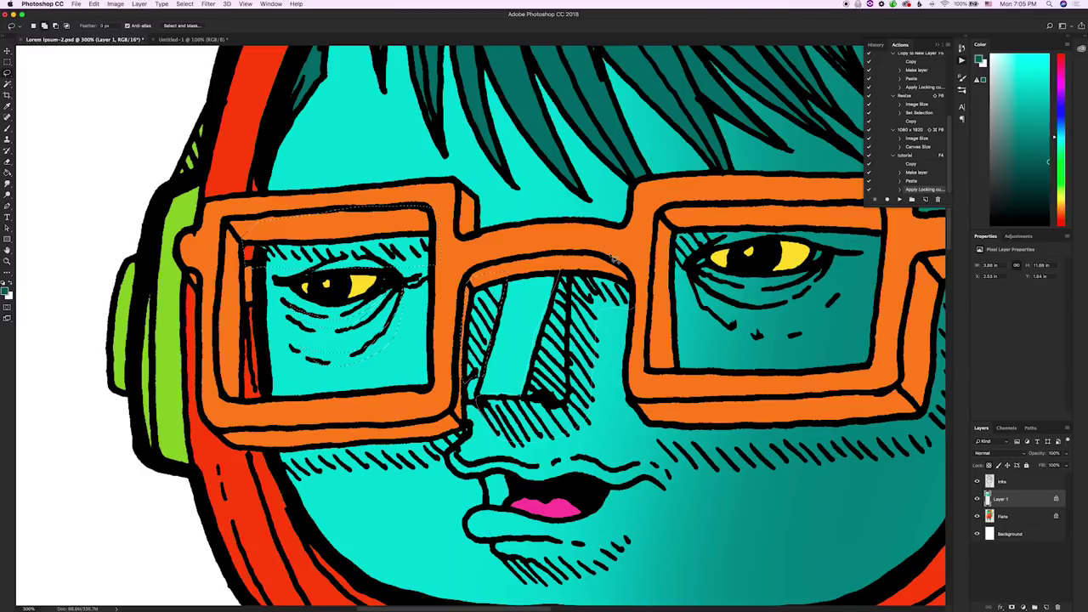
# Step: Add the hatched shadows beneath the glasses, under the lower lip, and inside the larger lens to the lasso selection
pyautogui.moveTo(284, 475)
pyautogui.mouseDown()
pyautogui.moveTo(274, 458)
pyautogui.moveTo(468, 426)
pyautogui.moveTo(496, 556)
pyautogui.moveTo(626, 543)
pyautogui.moveTo(610, 574)
pyautogui.mouseUp()
pyautogui.moveTo(520, 583); pyautogui.dragTo(509, 561)
pyautogui.moveTo(655, 430)
pyautogui.mouseDown()
pyautogui.moveTo(696, 470)
pyautogui.moveTo(933, 456)
pyautogui.moveTo(923, 445)
pyautogui.moveTo(797, 493)
pyautogui.moveTo(693, 429)
pyautogui.moveTo(567, 457)
pyautogui.moveTo(452, 312)
pyautogui.moveTo(662, 311)
pyautogui.moveTo(646, 273)
pyautogui.moveTo(513, 268)
pyautogui.moveTo(464, 281)
pyautogui.moveTo(539, 330)
pyautogui.mouseUp()
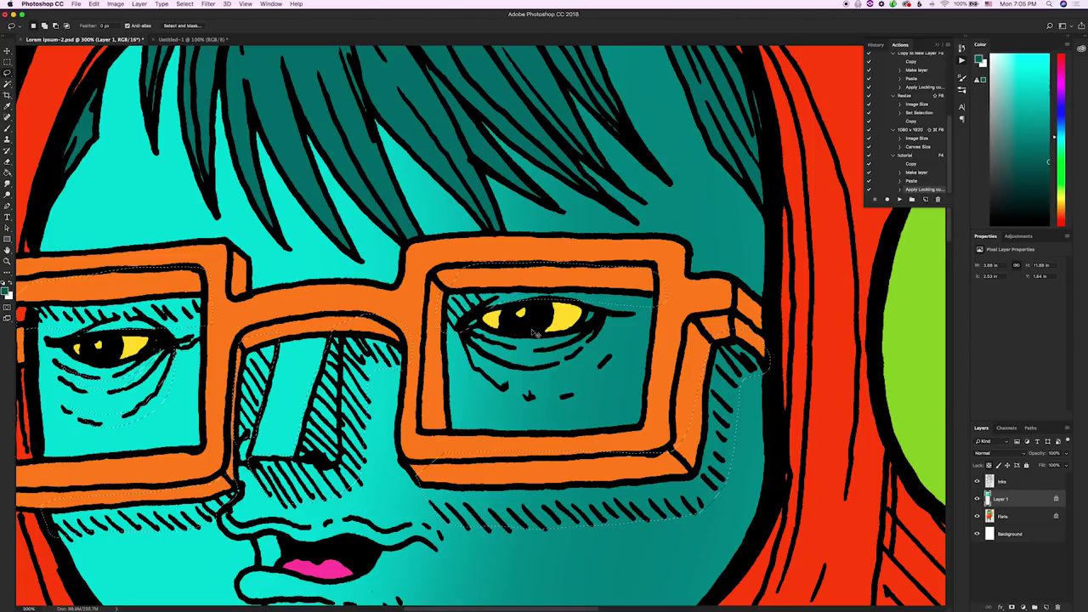
# Step: Add the shadows cast by the hair fringe and the curved shaded edge of the face to the lasso selection
pyautogui.press('super+minus')
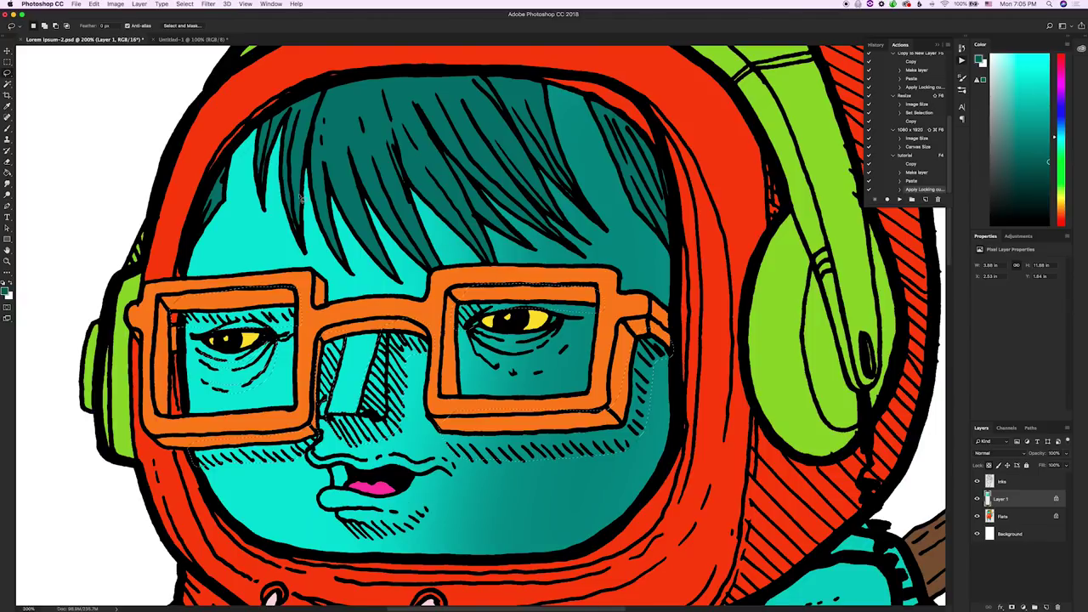
pyautogui.moveTo(272, 202)
pyautogui.mouseDown()
pyautogui.moveTo(294, 129)
pyautogui.moveTo(284, 108)
pyautogui.moveTo(298, 225)
pyautogui.moveTo(315, 266)
pyautogui.moveTo(300, 161)
pyautogui.moveTo(353, 280)
pyautogui.moveTo(329, 173)
pyautogui.moveTo(401, 280)
pyautogui.moveTo(380, 196)
pyautogui.moveTo(356, 177)
pyautogui.moveTo(428, 250)
pyautogui.moveTo(403, 206)
pyautogui.moveTo(438, 271)
pyautogui.moveTo(446, 245)
pyautogui.moveTo(431, 205)
pyautogui.moveTo(407, 183)
pyautogui.moveTo(545, 77)
pyautogui.moveTo(448, 105)
pyautogui.moveTo(279, 100)
pyautogui.mouseUp()
pyautogui.moveTo(579, 144)
pyautogui.mouseDown()
pyautogui.moveTo(607, 129)
pyautogui.moveTo(553, 100)
pyautogui.moveTo(586, 107)
pyautogui.mouseUp()
pyautogui.moveTo(633, 163)
pyautogui.mouseDown()
pyautogui.moveTo(661, 249)
pyautogui.moveTo(641, 462)
pyautogui.moveTo(572, 530)
pyautogui.moveTo(486, 564)
pyautogui.moveTo(587, 578)
pyautogui.moveTo(704, 483)
pyautogui.moveTo(731, 261)
pyautogui.moveTo(663, 122)
pyautogui.moveTo(604, 77)
pyautogui.moveTo(559, 84)
pyautogui.mouseUp()
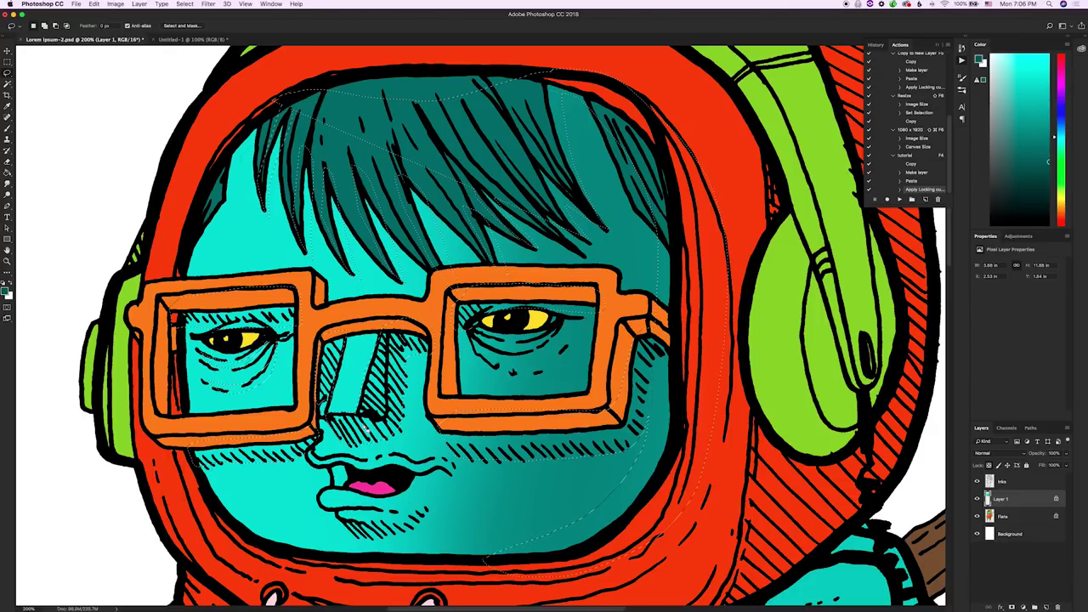
# Step: Brush a dark blue-teal over the selected face shadows with a 1000 px soft brush, and deselect
pyautogui.press('super+minus')
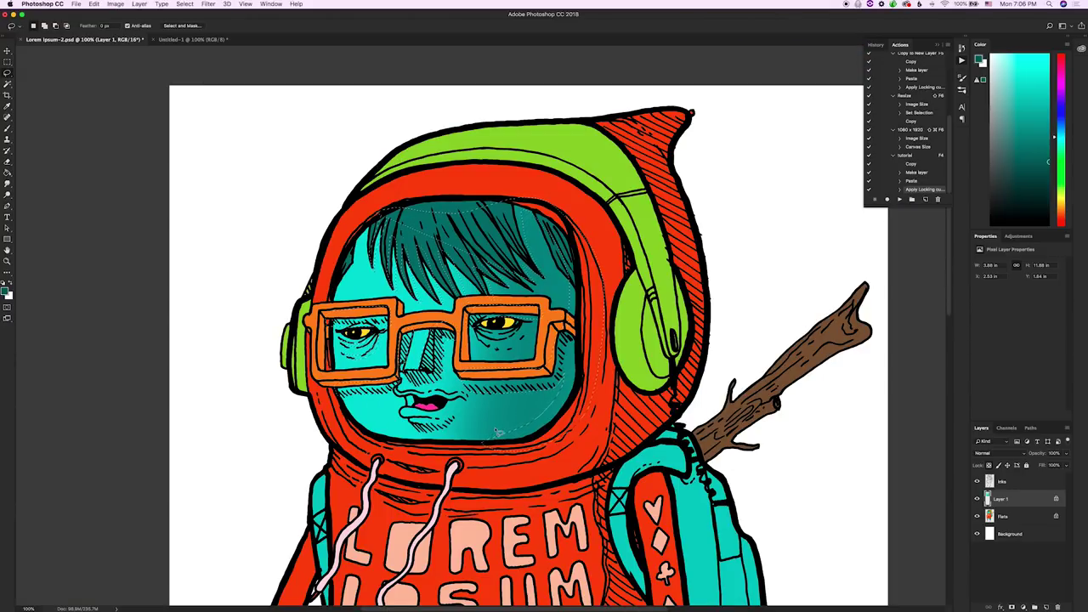
pyautogui.press('b')
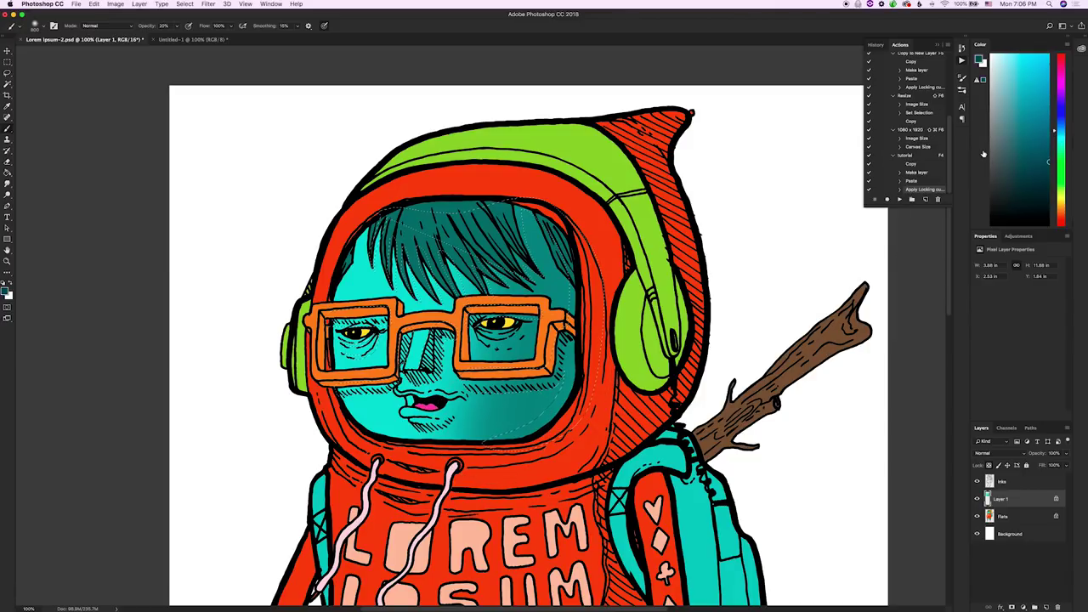
pyautogui.press(']')
pyautogui.press(']')
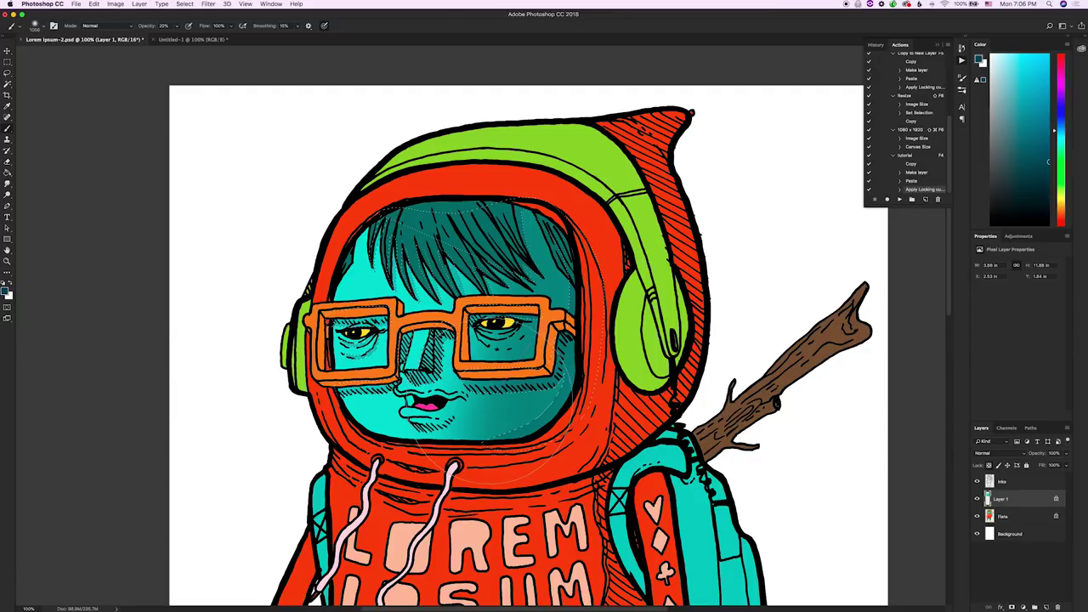
pyautogui.press('super+d')
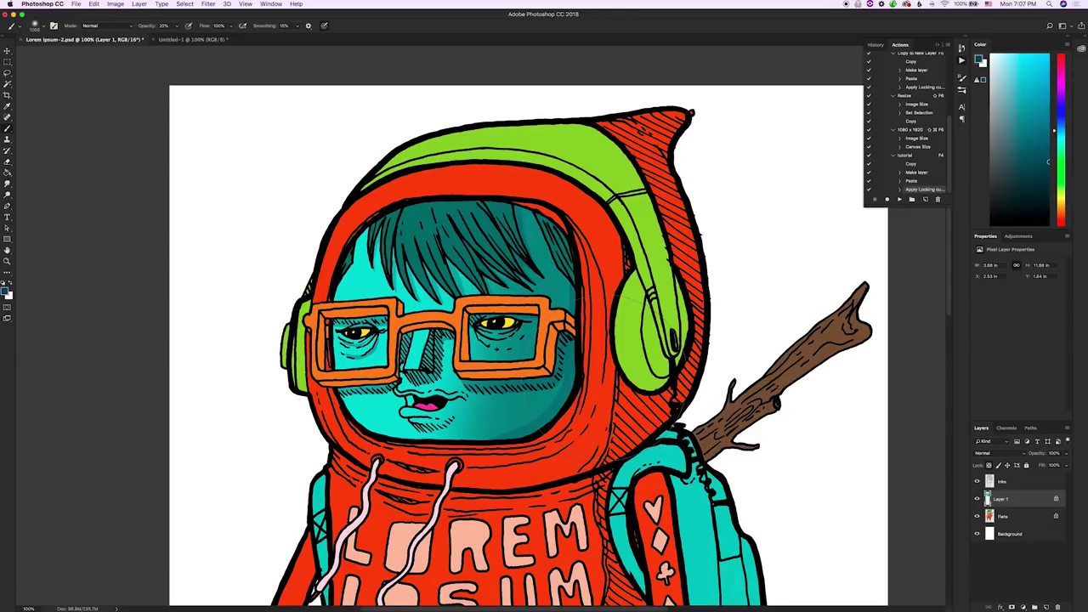
# Step: Lasso the light strip along the bridge of the nose between the hatched areas
pyautogui.press('l')
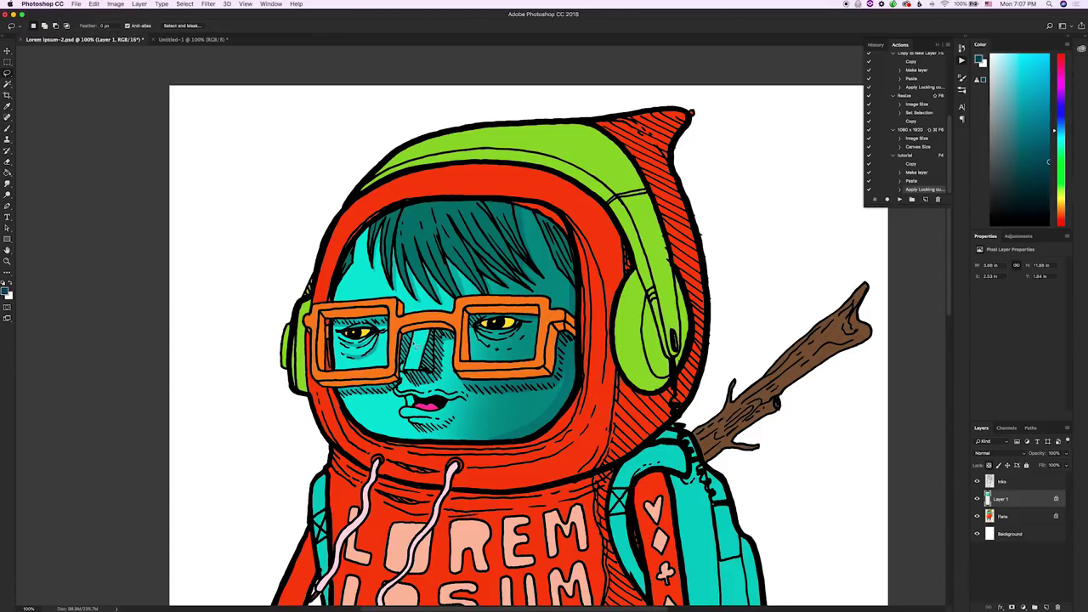
pyautogui.press('super+equal')
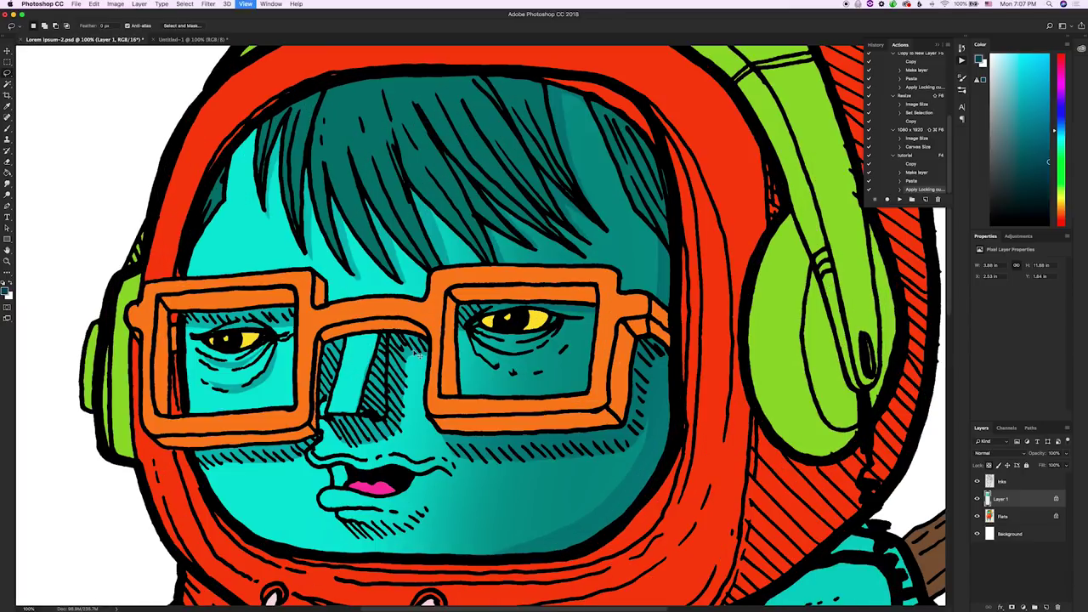
pyautogui.press('super+equal')
pyautogui.press('super+equal')
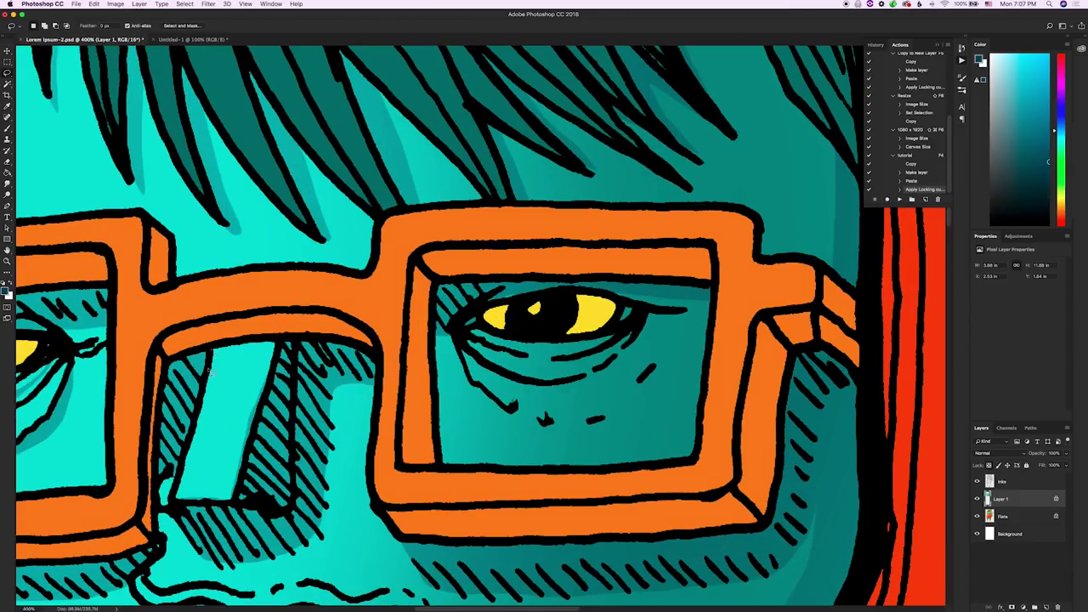
pyautogui.moveTo(201, 403); pyautogui.dragTo(194, 424)
pyautogui.moveTo(183, 477)
pyautogui.mouseDown()
pyautogui.moveTo(174, 500)
pyautogui.moveTo(203, 500)
pyautogui.moveTo(218, 488)
pyautogui.mouseUp()
pyautogui.moveTo(244, 344); pyautogui.dragTo(234, 344)
pyautogui.press('shift+super+d')
# Step: Pick a very pale mint and brush a highlight inside the nose bridge selection
pyautogui.click(1061, 142)
pyautogui.click(1009, 54)
pyautogui.press('b')
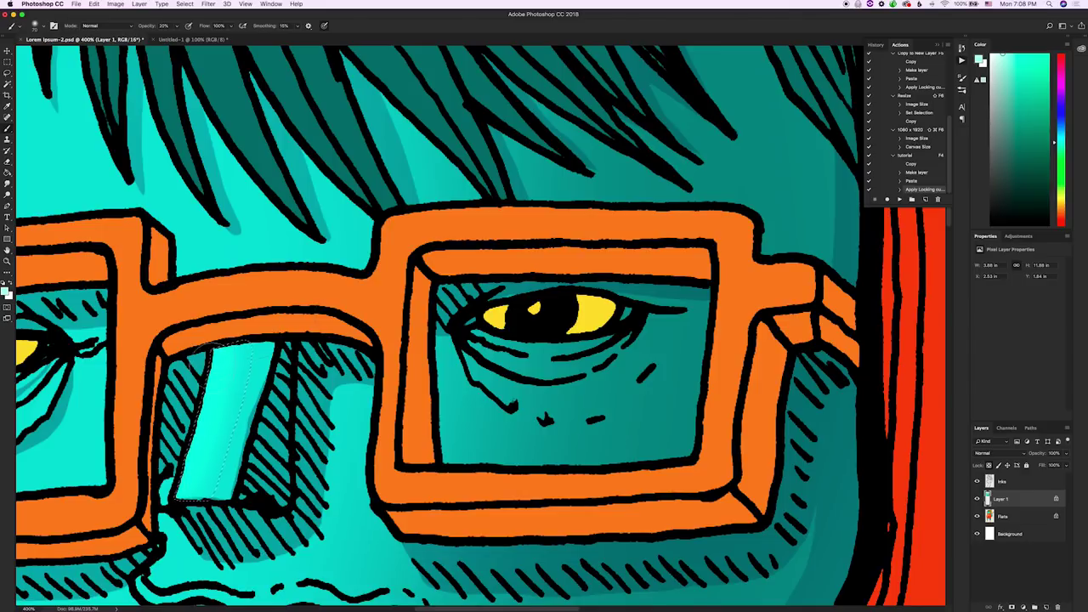
# Step: Brush more pale mint along the lit edge of the nose bridge selection and hide the selection edges
pyautogui.moveTo(189, 460)
pyautogui.mouseDown()
pyautogui.moveTo(220, 356)
pyautogui.moveTo(195, 459)
pyautogui.mouseUp()
pyautogui.click(195, 464)
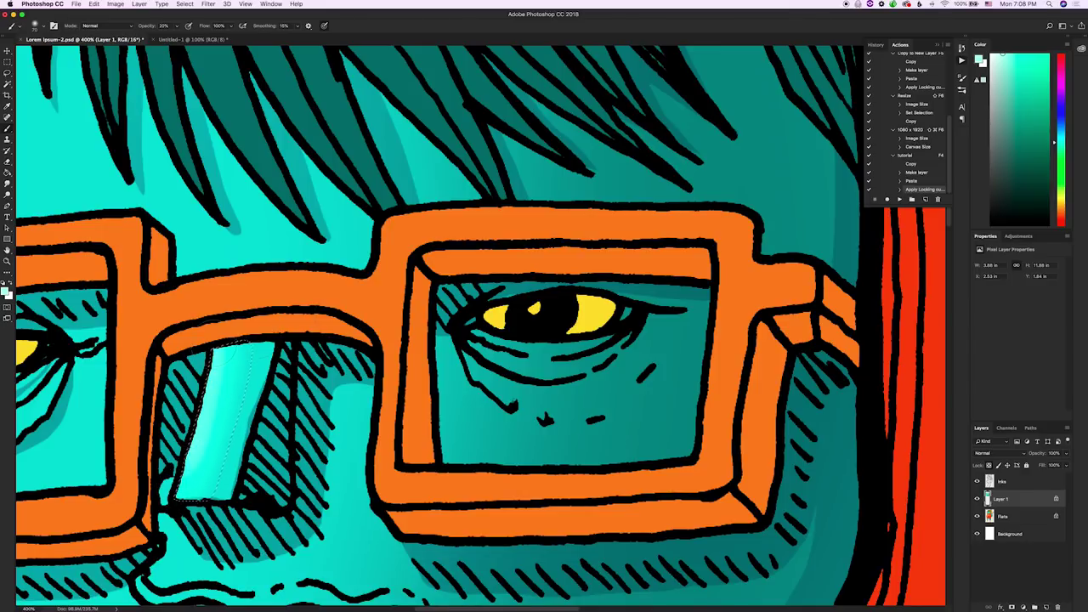
pyautogui.moveTo(219, 357); pyautogui.dragTo(219, 396)
pyautogui.press('super+h')
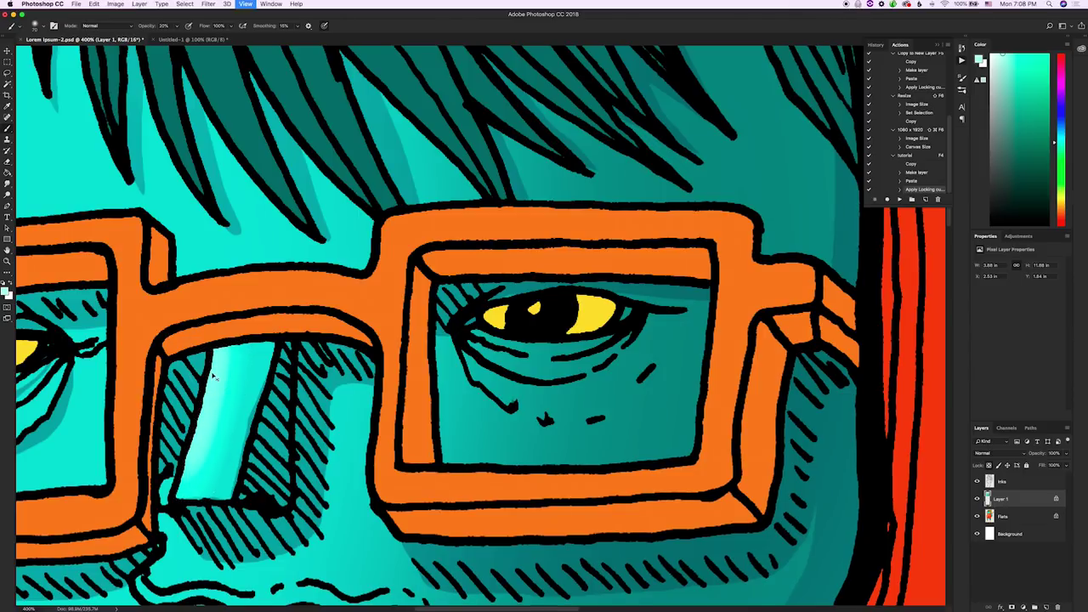
# Step: Dab a soft pale mint highlight onto the lit side of the forehead with a larger brush
pyautogui.press('super+minus')
pyautogui.press('super+minus')
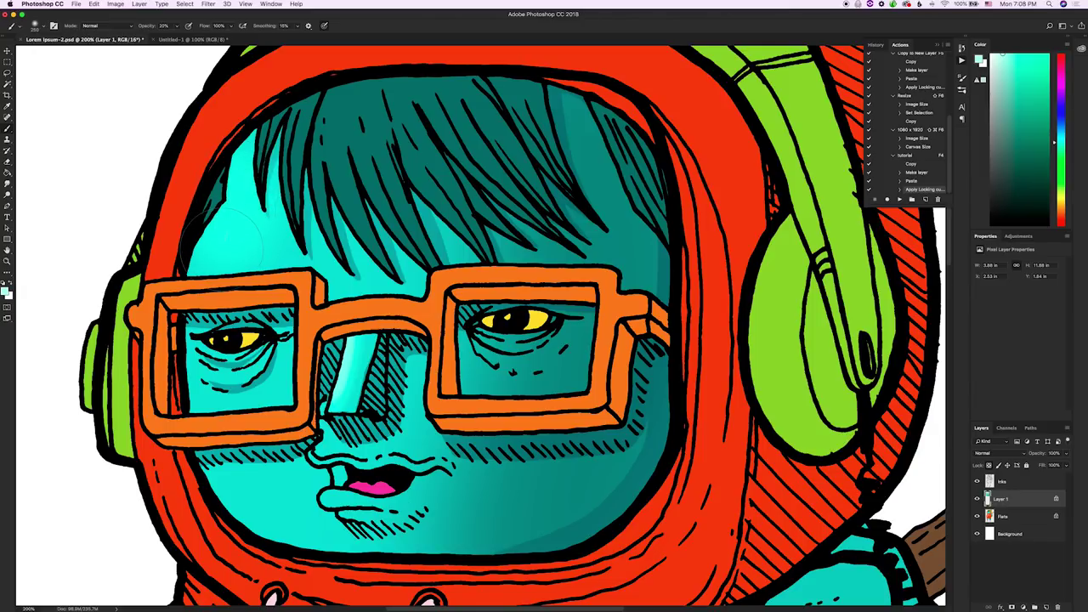
pyautogui.click(234, 217)
pyautogui.click(233, 217)
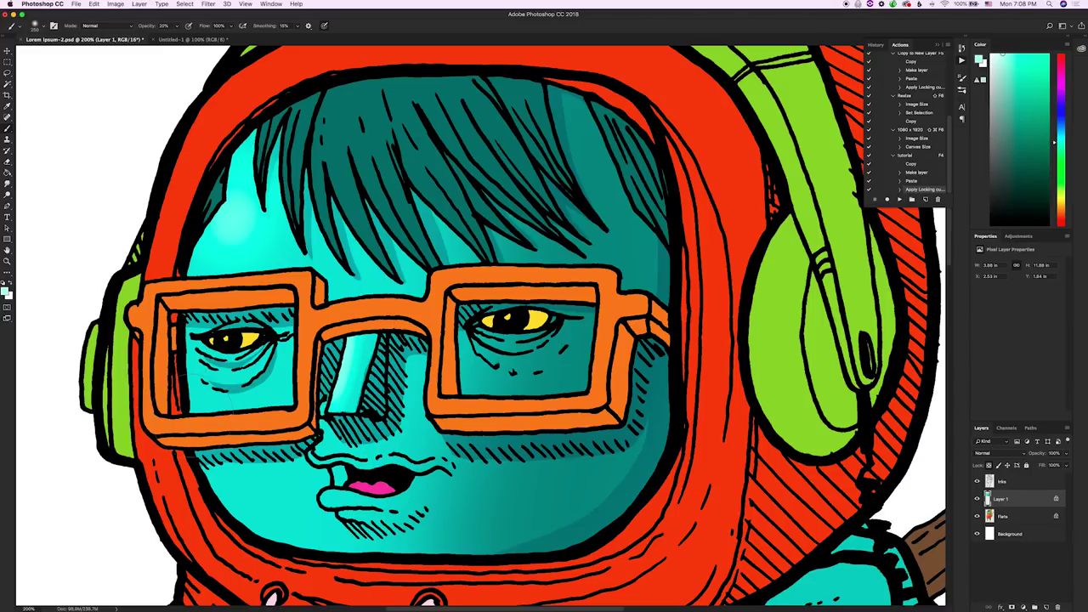
# Step: Lasso the small gap between the upper and lower lips beside the mouth opening
pyautogui.press('l')
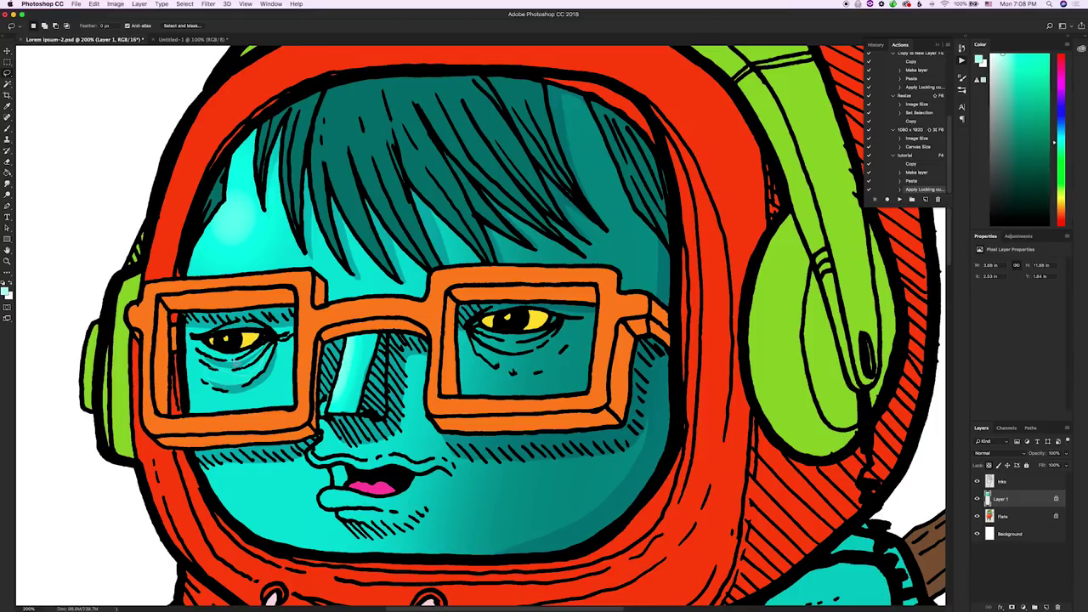
pyautogui.press('shift')
pyautogui.press('b')
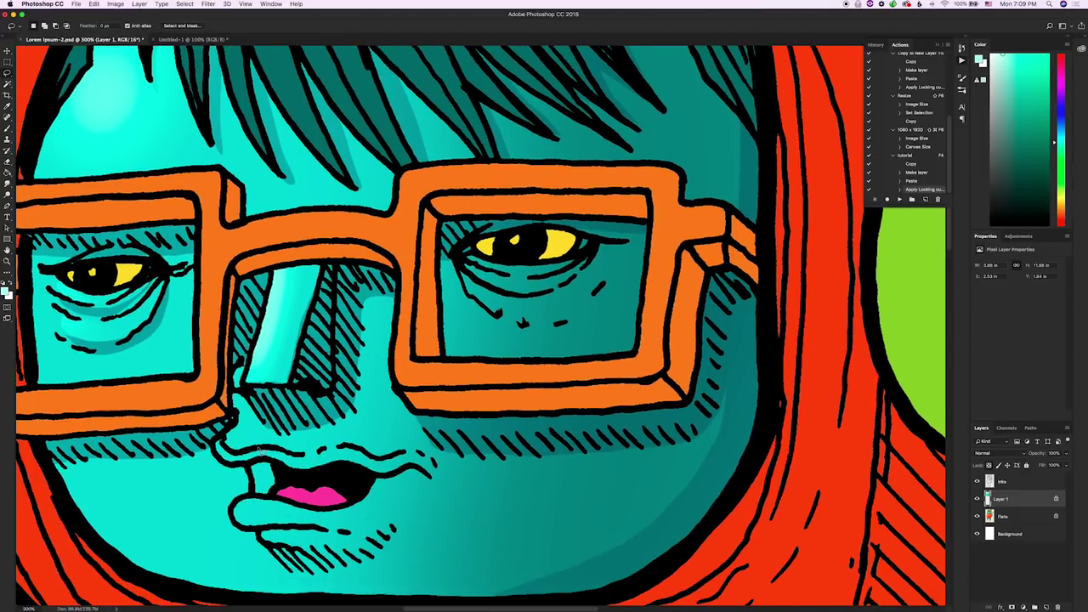
pyautogui.moveTo(288, 515)
pyautogui.mouseDown()
pyautogui.moveTo(253, 530)
pyautogui.moveTo(222, 508)
pyautogui.mouseUp()
pyautogui.moveTo(223, 507); pyautogui.dragTo(226, 512)
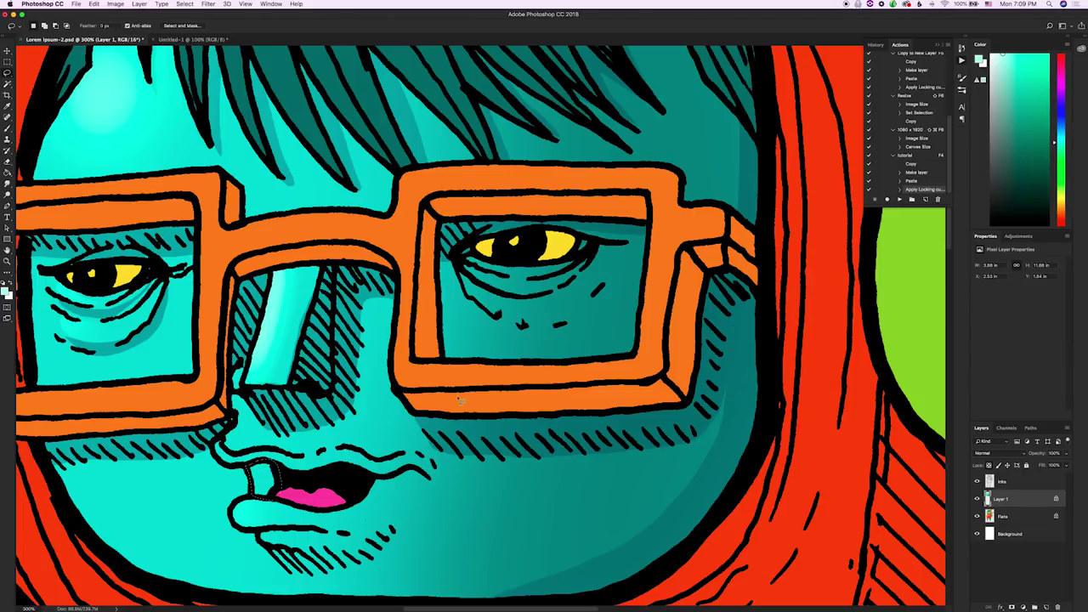
# Step: Pick a dark blue, brush it over the selected gap between the lips, and deselect
pyautogui.click(1061, 129)
pyautogui.click(1041, 129)
pyautogui.moveTo(1042, 130); pyautogui.dragTo(1048, 134)
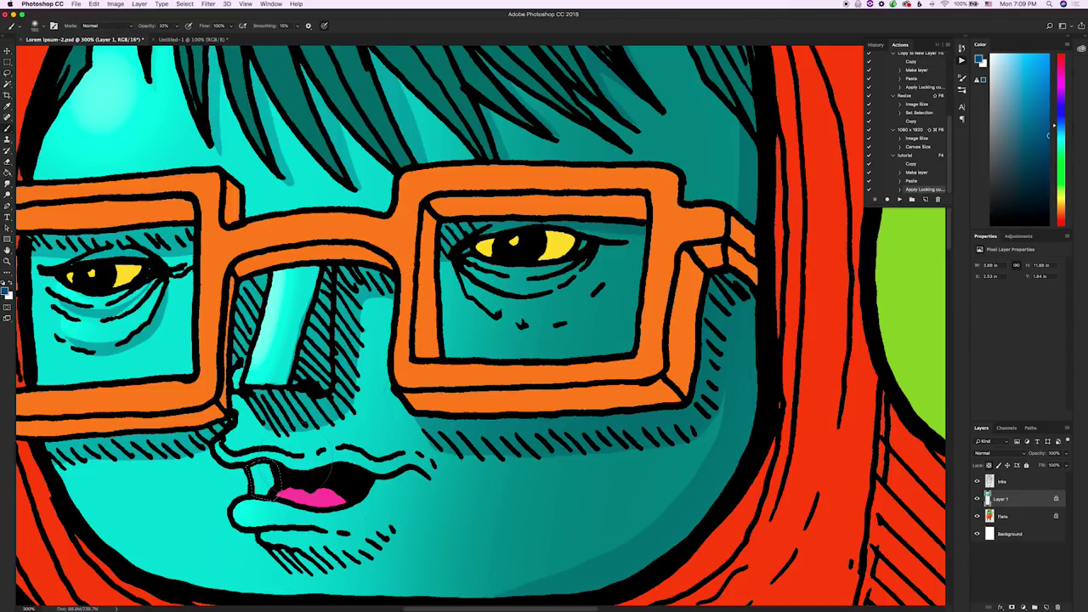
pyautogui.press('b')
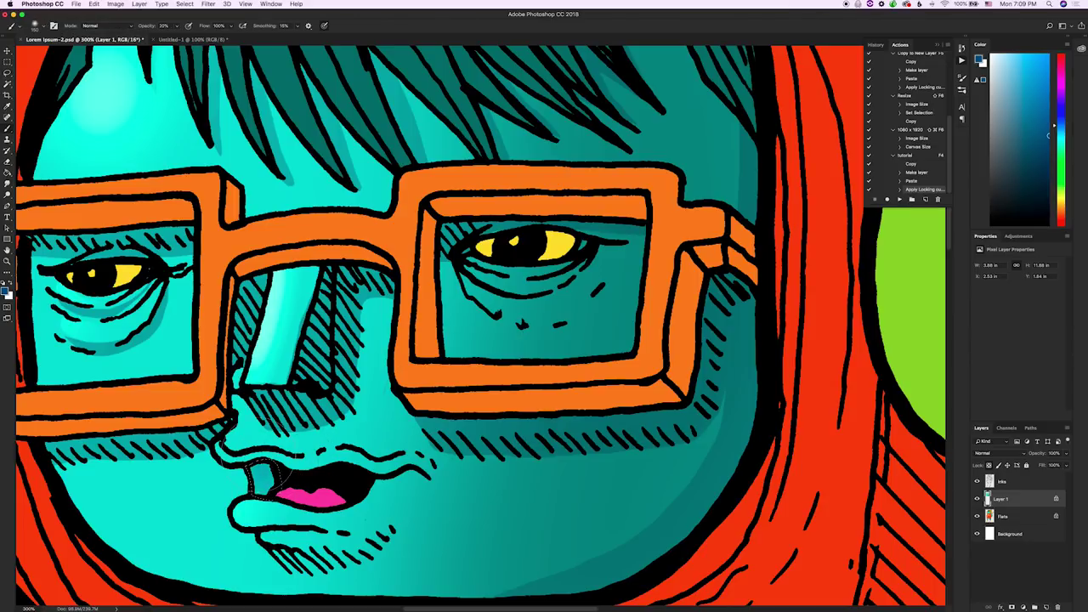
pyautogui.moveTo(259, 476)
pyautogui.mouseDown()
pyautogui.moveTo(300, 479)
pyautogui.moveTo(229, 421)
pyautogui.moveTo(293, 485)
pyautogui.moveTo(312, 456)
pyautogui.mouseUp()
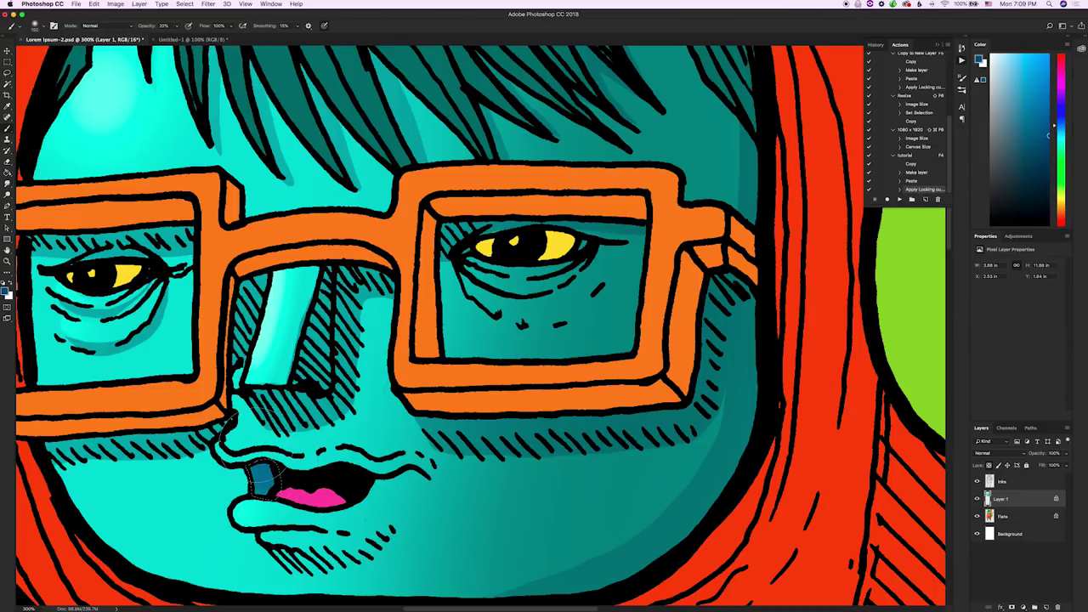
pyautogui.press('super+d')
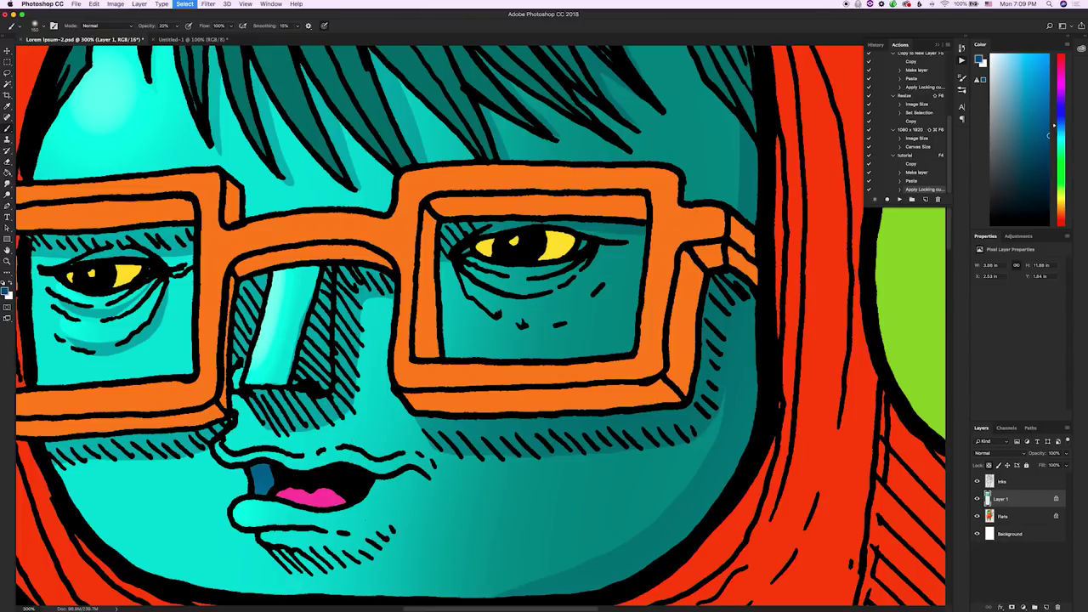
# Step: Pick a deep violet and brush it softly over the shaded side of the face with a very large brush
pyautogui.hotkey('ctrl', '-')
pyautogui.hotkey('ctrl', '-')
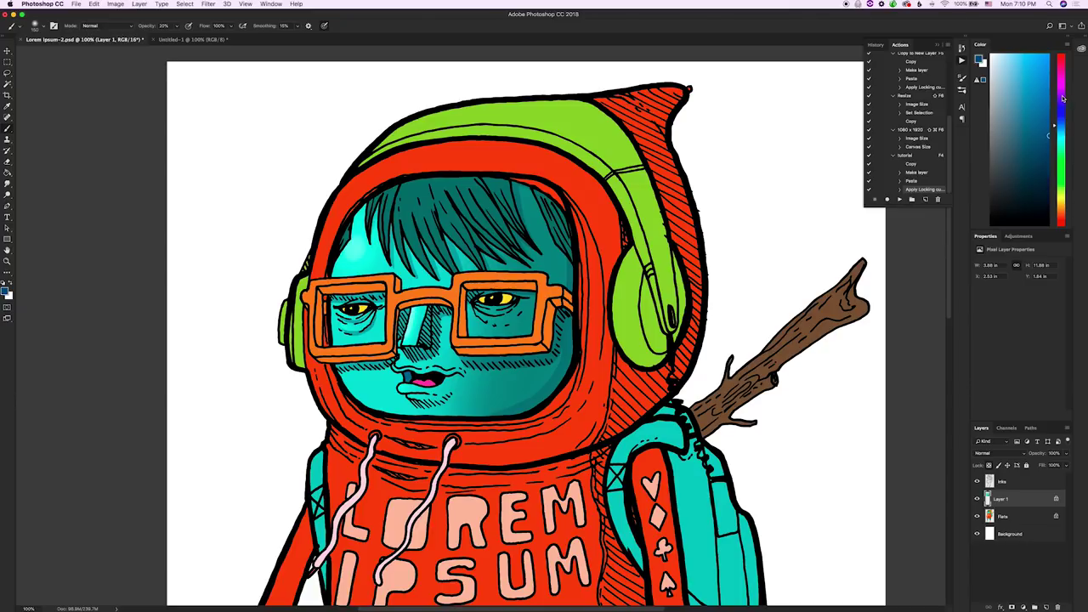
pyautogui.click(1063, 98)
pyautogui.click(1048, 122)
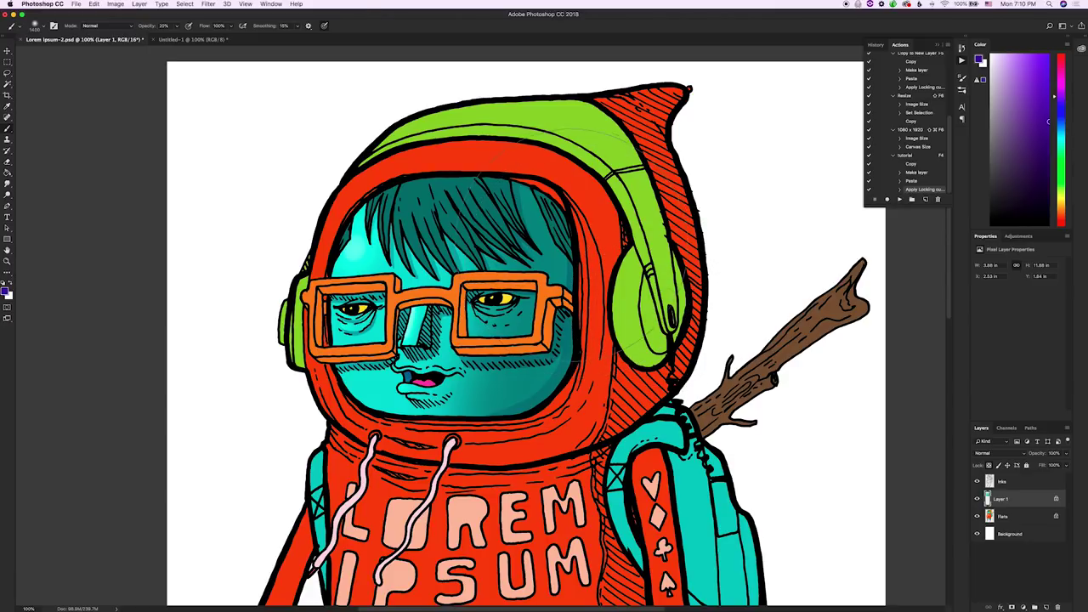
pyautogui.moveTo(563, 228)
pyautogui.mouseDown()
pyautogui.moveTo(565, 274)
pyautogui.moveTo(532, 383)
pyautogui.mouseUp()
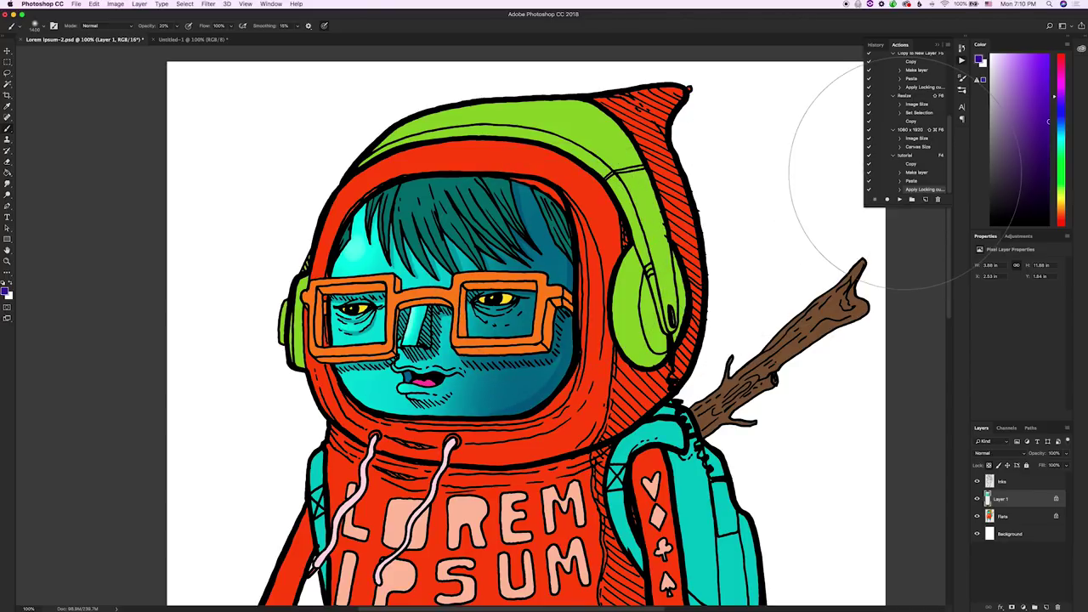
pyautogui.press('super+z')
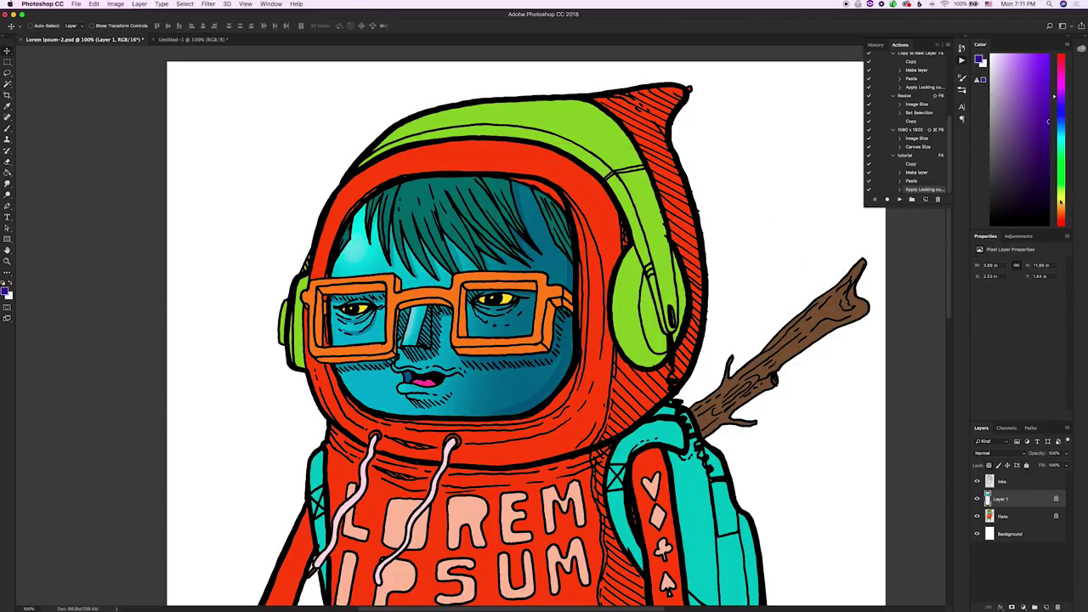
# Step: Pick a warm yellow and glaze the lit side of the face with a very large soft brush
pyautogui.click(1061, 204)
pyautogui.click(1033, 58)
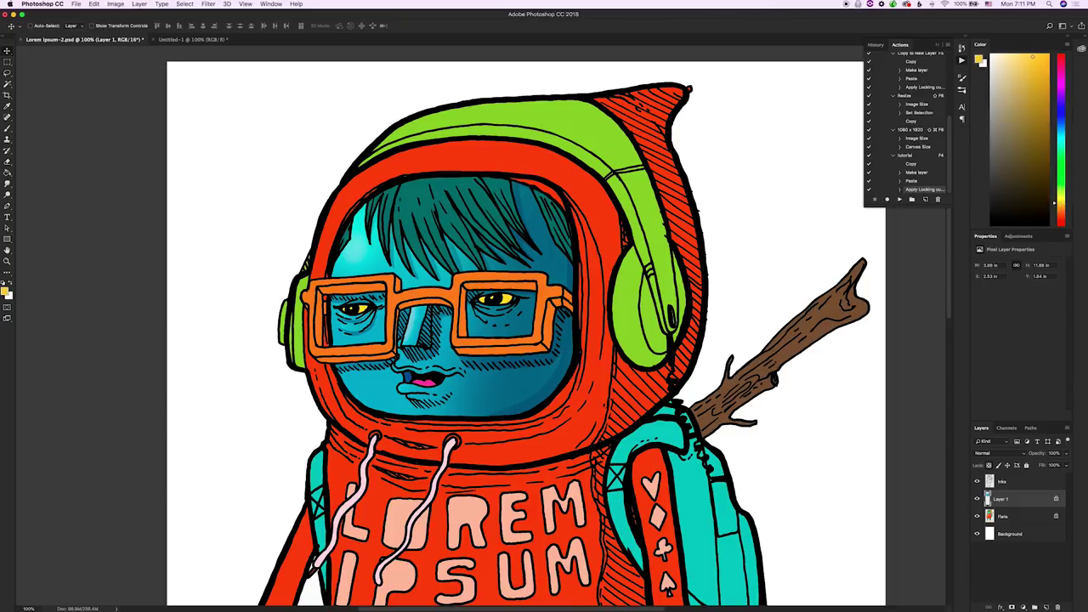
pyautogui.press('b')
pyautogui.press(']')
pyautogui.press(']')
pyautogui.press(']')
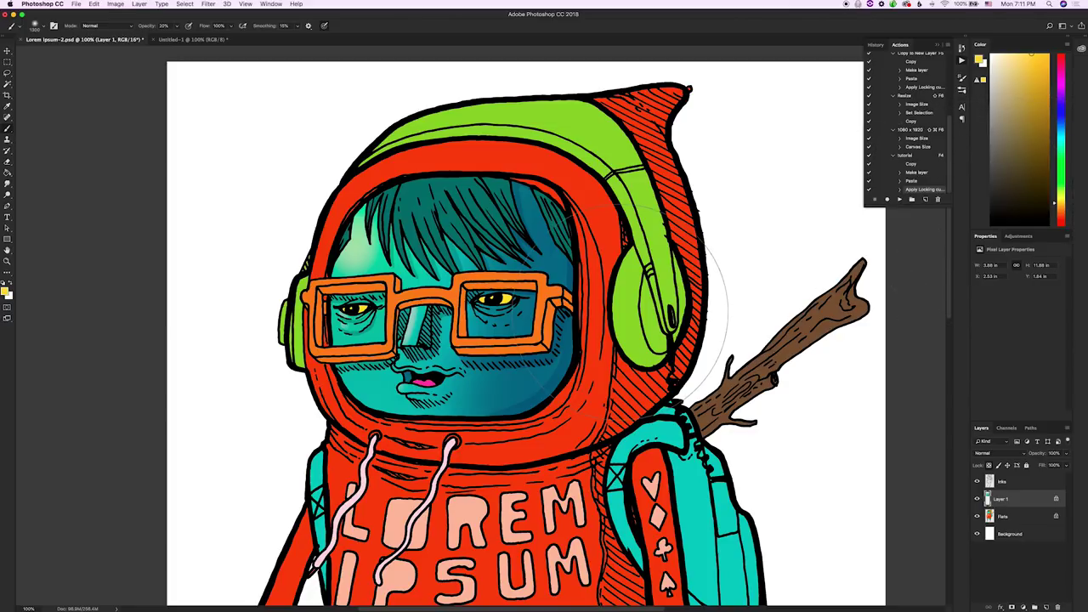
# Step: Pick a saturated orange-red as the painting color and reduce the brush size considerably
pyautogui.press('v')
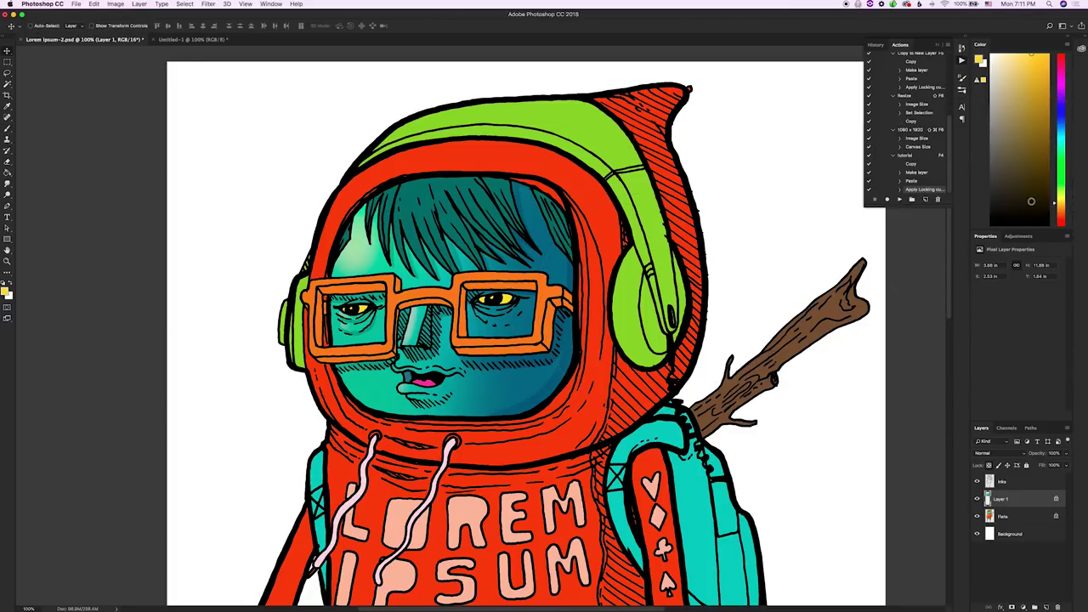
pyautogui.click(1059, 216)
pyautogui.moveTo(1036, 162); pyautogui.dragTo(1049, 96)
pyautogui.press('b')
pyautogui.press('[')
pyautogui.press('[')
pyautogui.press('[')
pyautogui.press('[')
pyautogui.press('[')
pyautogui.press('[')
pyautogui.press('[')
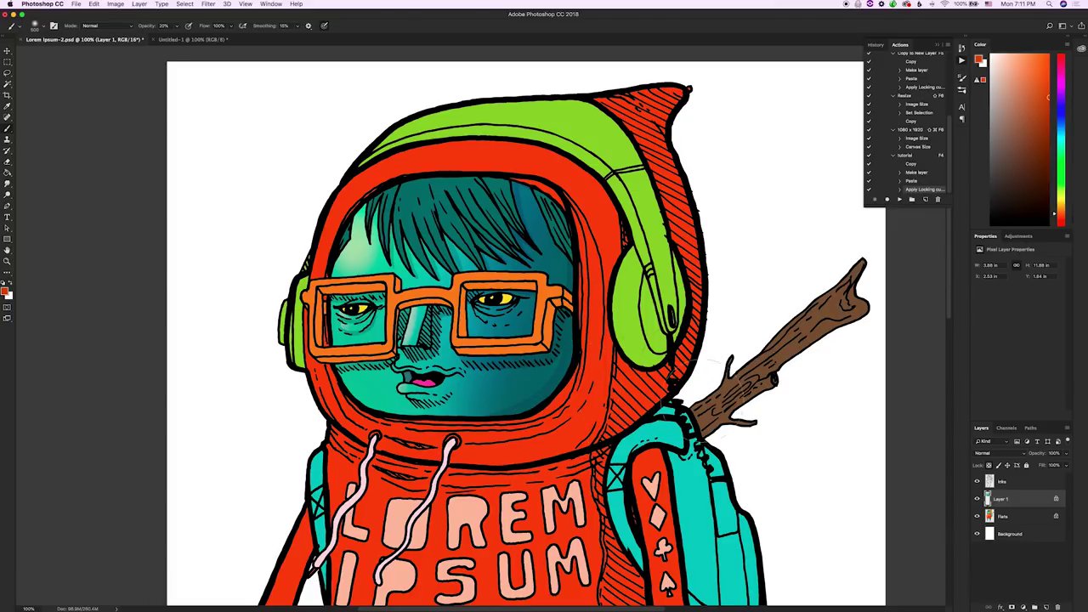
# Step: Select the hair color on the Flats layer with the Magic Wand and copy it to a new locked layer using the recorded action
pyautogui.click(1013, 519)
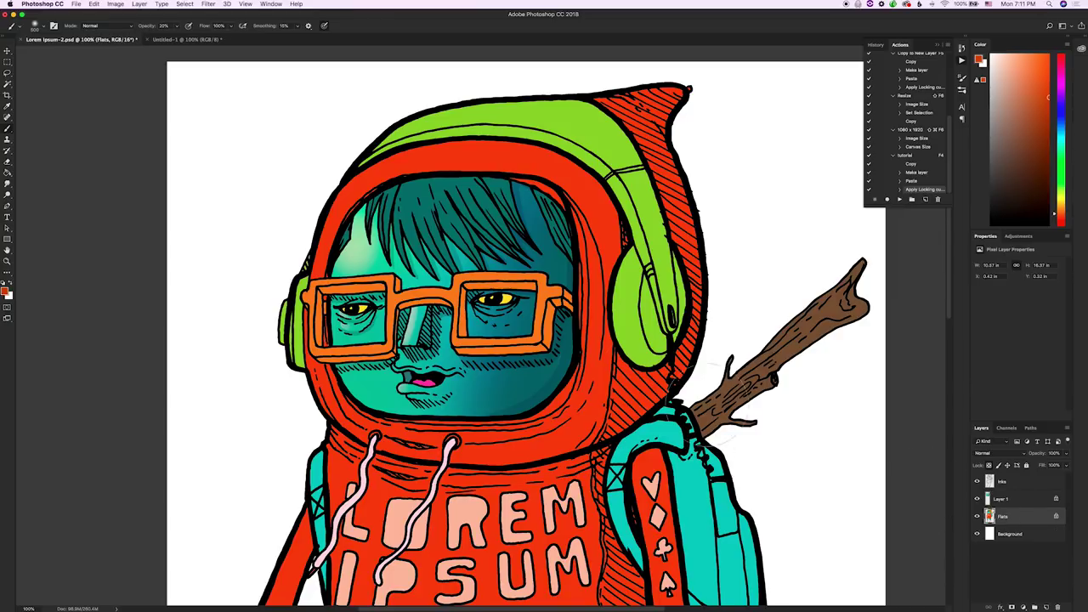
pyautogui.press('w')
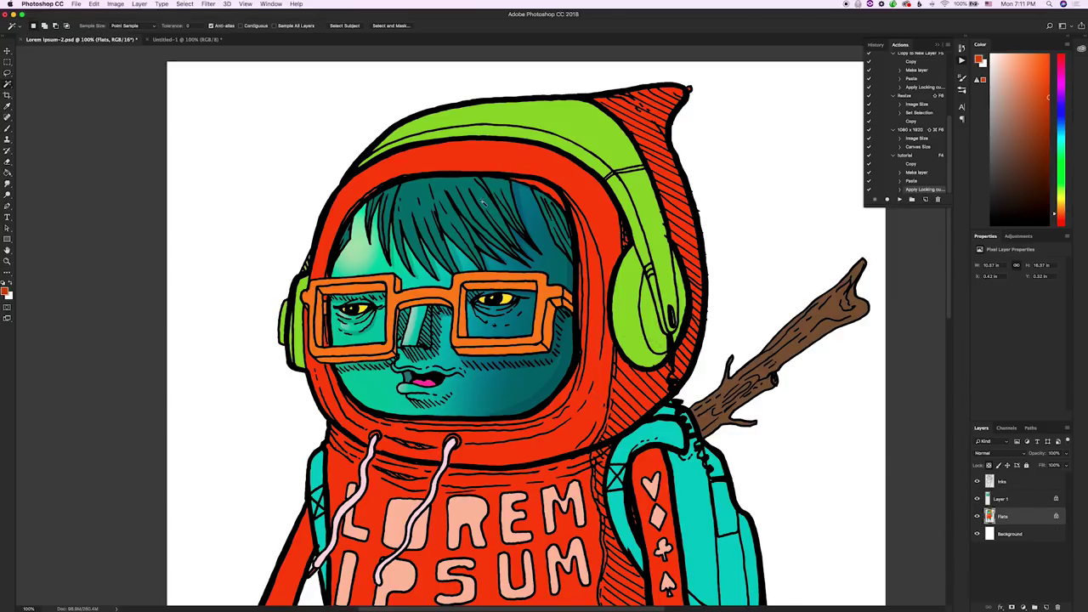
pyautogui.click(482, 197)
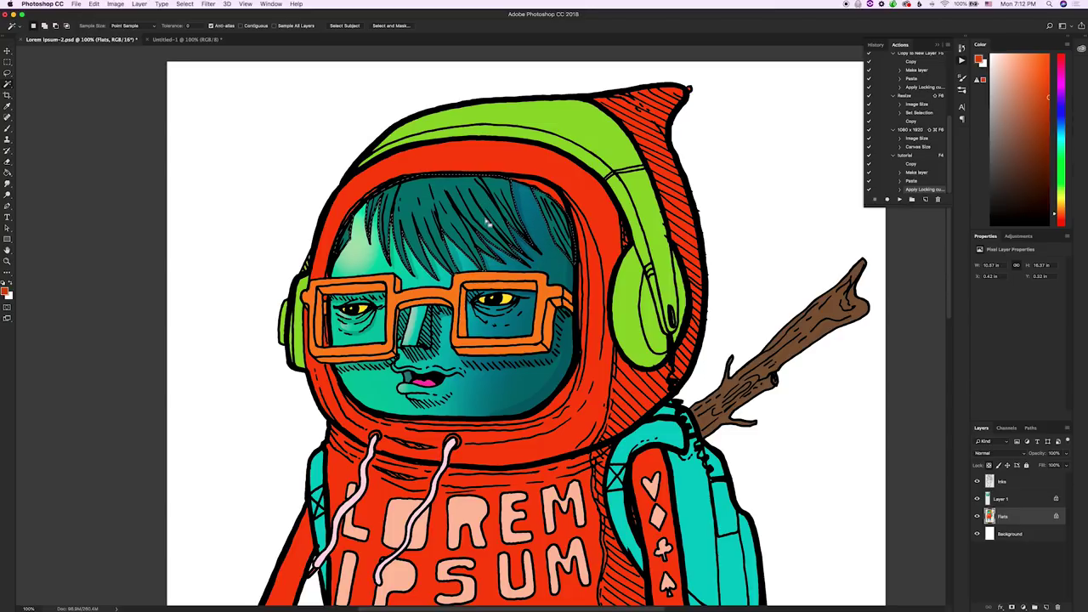
pyautogui.press('F5')
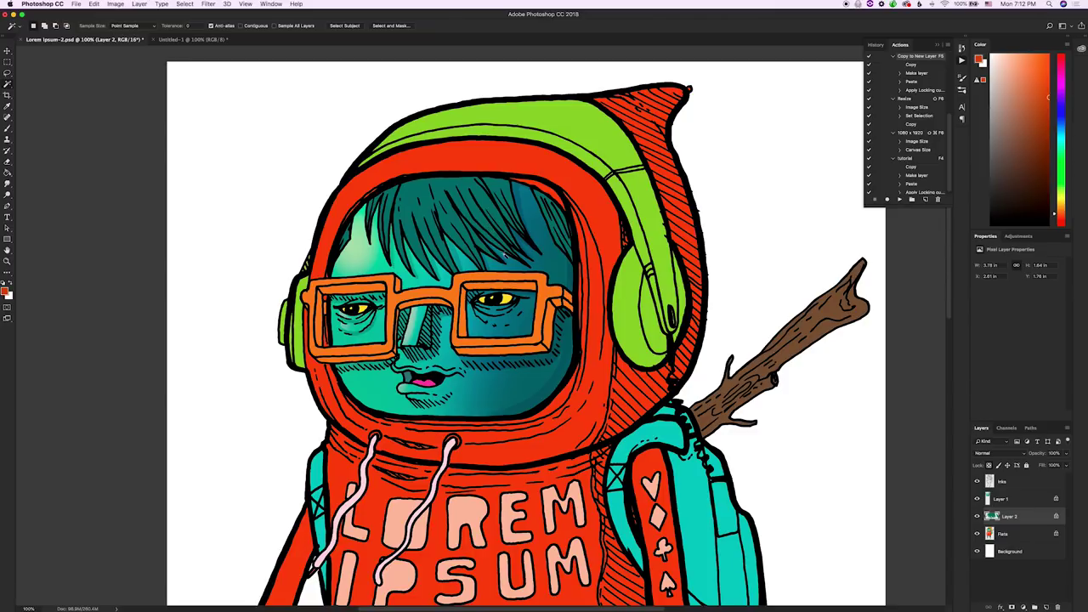
# Step: Pick a dark blue and brush it softly over the shaded side of the hair
pyautogui.press('l')
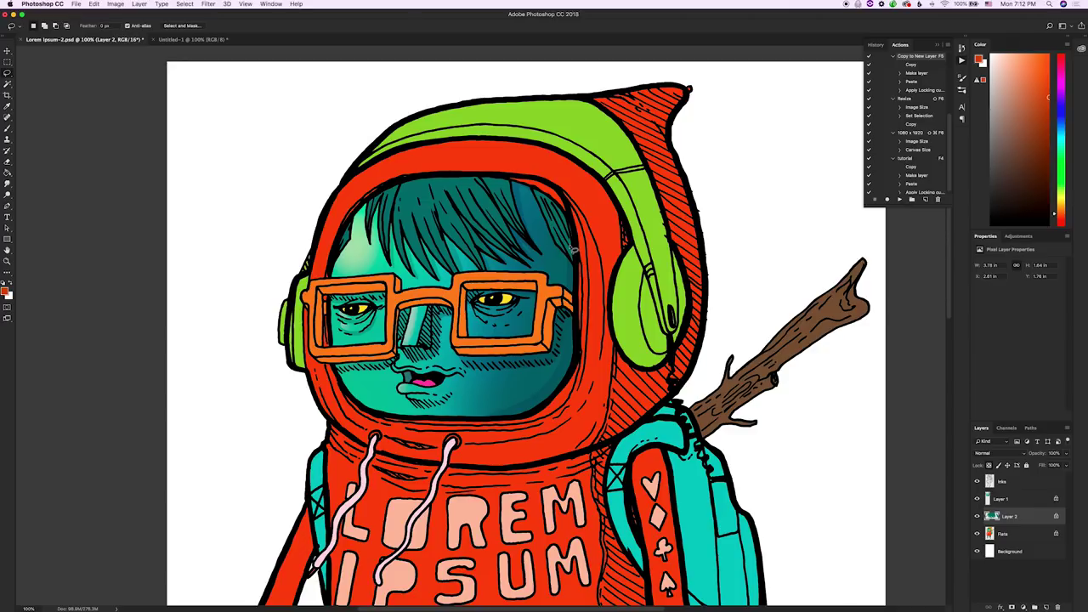
pyautogui.click(1061, 118)
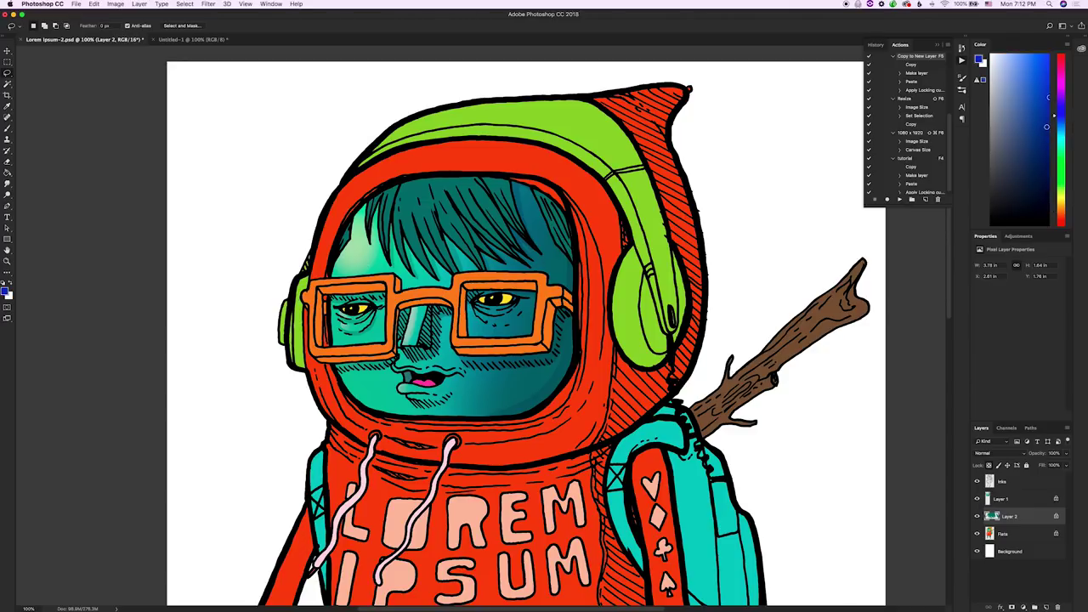
pyautogui.moveTo(1062, 119); pyautogui.dragTo(1063, 122)
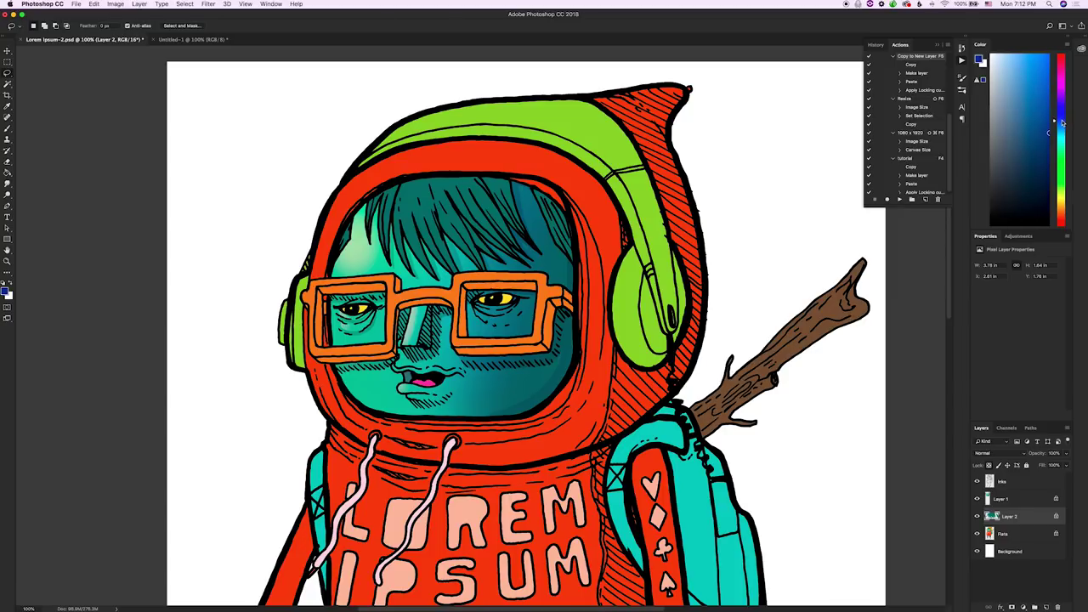
pyautogui.press('b')
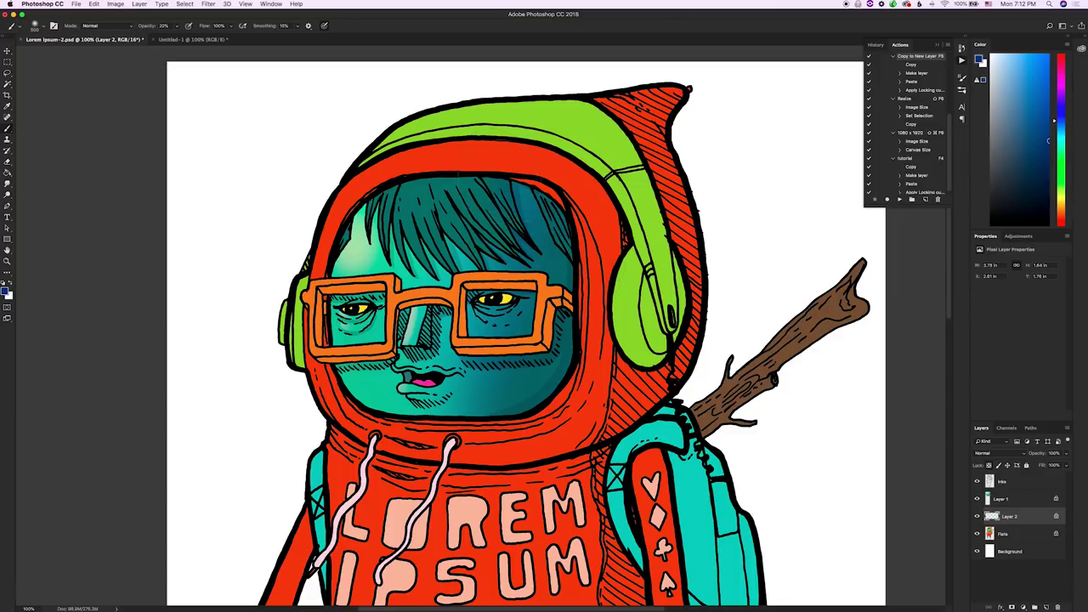
pyautogui.moveTo(578, 282)
pyautogui.mouseDown()
pyautogui.moveTo(537, 208)
pyautogui.moveTo(494, 166)
pyautogui.moveTo(541, 246)
pyautogui.moveTo(582, 286)
pyautogui.mouseUp()
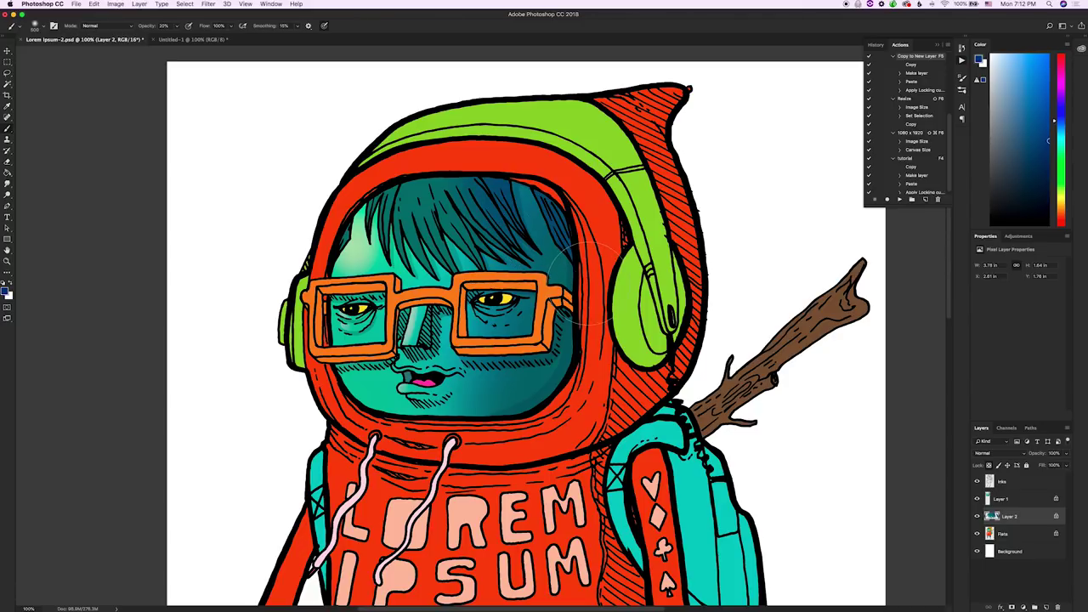
# Step: Pick a bright aqua and brush a soft highlight over the lit part of the hair fringe
pyautogui.click(1063, 141)
pyautogui.moveTo(1017, 43)
pyautogui.mouseDown()
pyautogui.moveTo(989, 54)
pyautogui.moveTo(1016, 53)
pyautogui.mouseUp()
pyautogui.moveTo(393, 223); pyautogui.dragTo(401, 247)
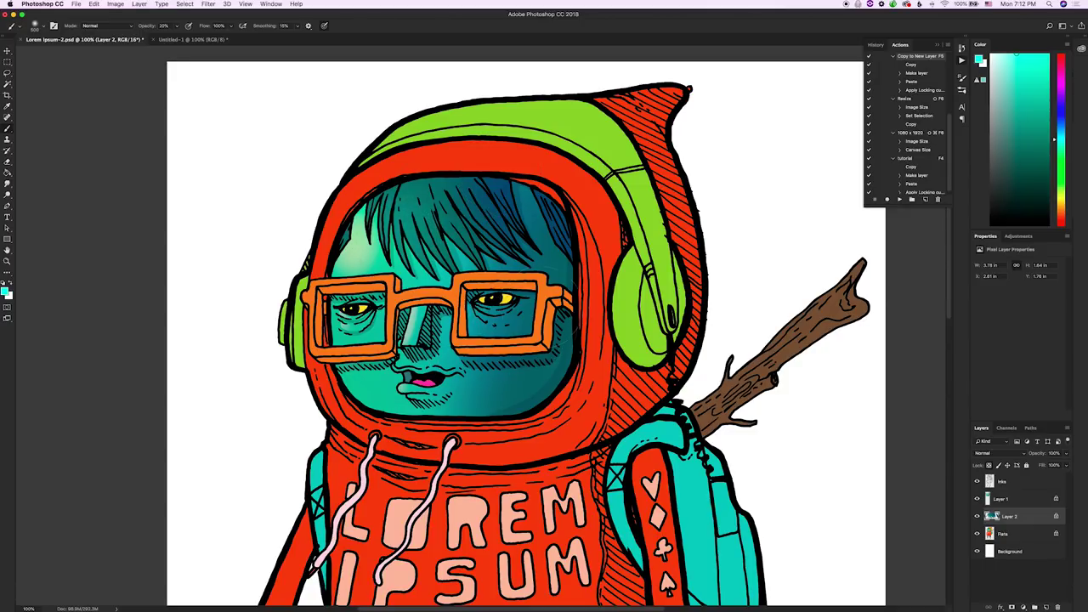
# Step: Lasso the shadow areas between the inked strands on the shaded side of the hair
pyautogui.press('l')
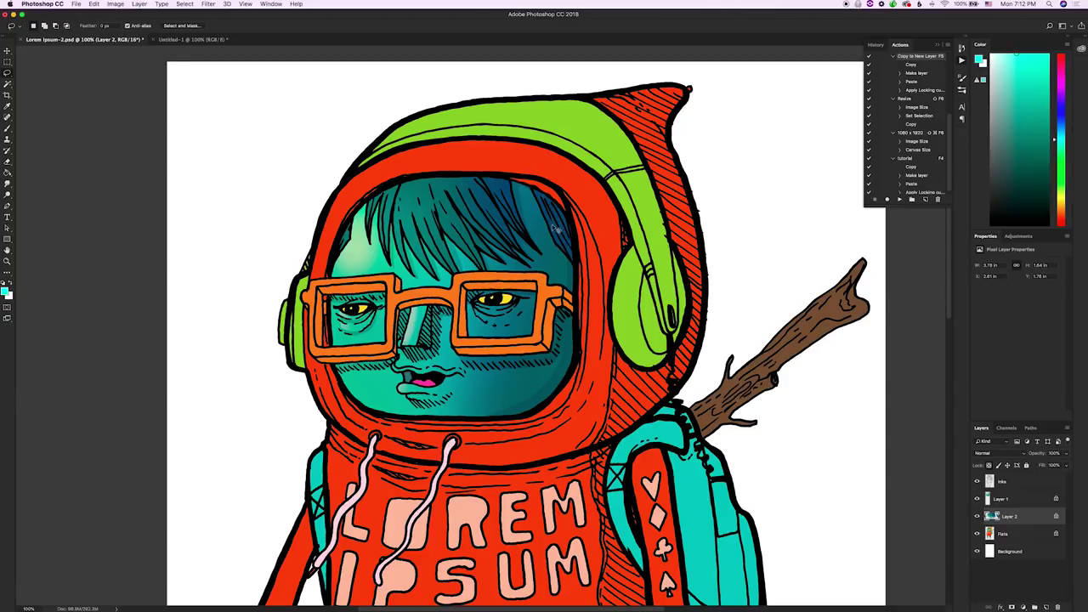
pyautogui.press('super+plus')
pyautogui.press('super+plus')
pyautogui.moveTo(593, 144); pyautogui.dragTo(465, 308)
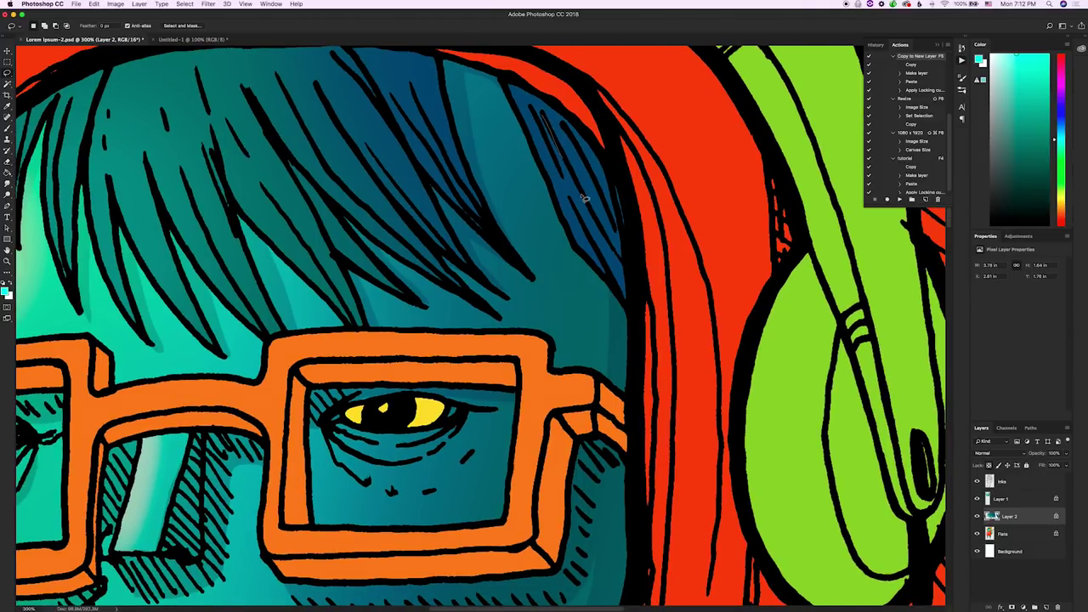
pyautogui.moveTo(629, 268)
pyautogui.mouseDown()
pyautogui.moveTo(537, 108)
pyautogui.moveTo(581, 154)
pyautogui.moveTo(564, 121)
pyautogui.moveTo(625, 244)
pyautogui.moveTo(573, 125)
pyautogui.moveTo(551, 131)
pyautogui.moveTo(556, 159)
pyautogui.moveTo(619, 291)
pyautogui.moveTo(534, 107)
pyautogui.mouseUp()
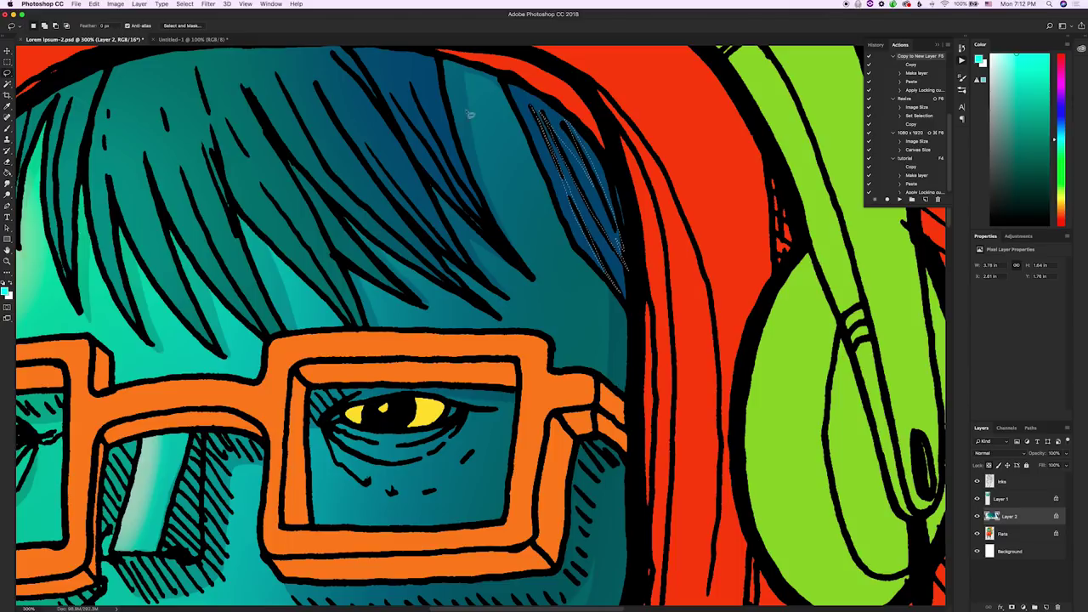
pyautogui.moveTo(414, 85)
pyautogui.mouseDown()
pyautogui.moveTo(507, 251)
pyautogui.moveTo(415, 87)
pyautogui.moveTo(430, 134)
pyautogui.moveTo(408, 117)
pyautogui.mouseUp()
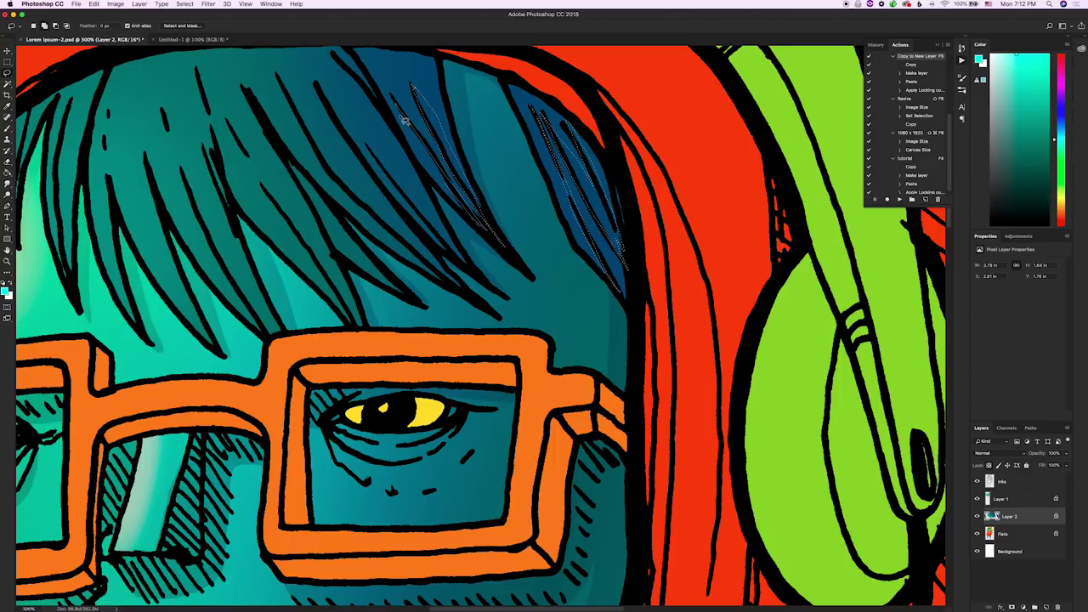
# Step: Add shadow shapes between the strands across the rest of the fringe to the lasso selection
pyautogui.scroll(5, 416, 136)
pyautogui.moveTo(342, 158)
pyautogui.mouseDown()
pyautogui.moveTo(468, 334)
pyautogui.moveTo(343, 162)
pyautogui.mouseUp()
pyautogui.moveTo(377, 194)
pyautogui.mouseDown()
pyautogui.moveTo(447, 293)
pyautogui.moveTo(378, 194)
pyautogui.mouseUp()
pyautogui.moveTo(298, 152)
pyautogui.mouseDown()
pyautogui.moveTo(377, 258)
pyautogui.moveTo(298, 151)
pyautogui.moveTo(386, 307)
pyautogui.moveTo(268, 167)
pyautogui.mouseUp()
pyautogui.moveTo(300, 247)
pyautogui.mouseDown()
pyautogui.moveTo(309, 289)
pyautogui.moveTo(243, 189)
pyautogui.mouseUp()
pyautogui.moveTo(220, 150)
pyautogui.mouseDown()
pyautogui.moveTo(284, 358)
pyautogui.moveTo(200, 247)
pyautogui.moveTo(194, 206)
pyautogui.mouseUp()
pyautogui.moveTo(169, 231)
pyautogui.mouseDown()
pyautogui.moveTo(219, 383)
pyautogui.moveTo(162, 150)
pyautogui.moveTo(129, 259)
pyautogui.mouseUp()
pyautogui.moveTo(136, 134)
pyautogui.mouseDown()
pyautogui.moveTo(95, 334)
pyautogui.moveTo(109, 165)
pyautogui.mouseUp()
pyautogui.moveTo(66, 199); pyautogui.dragTo(87, 169)
# Step: Pick a dark blue and brush it softly into the selected strand shadows on the shaded side of the hair
pyautogui.press('super+1')
pyautogui.press('b')
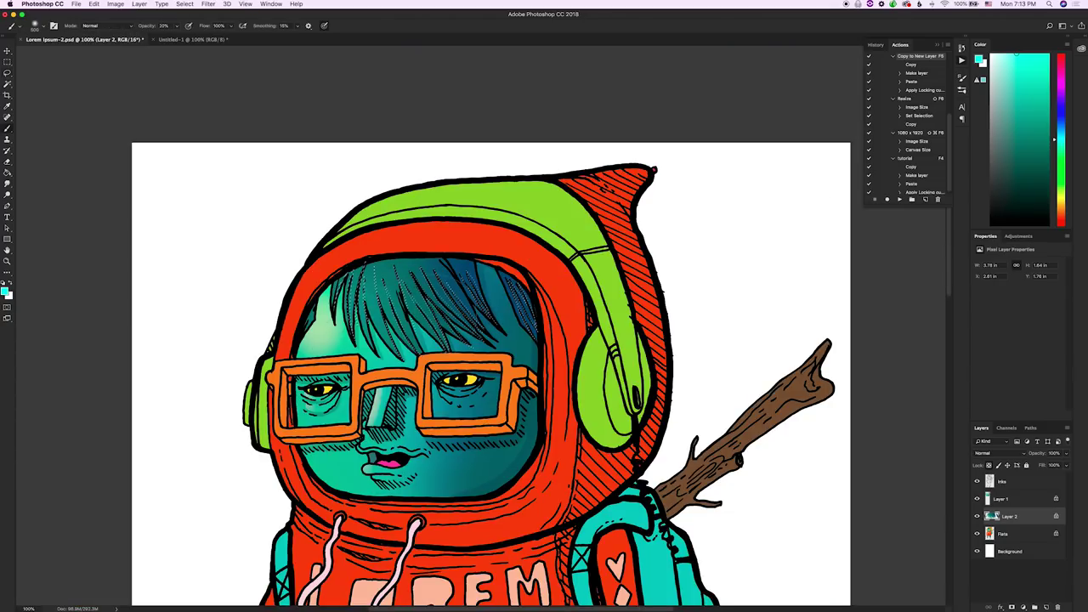
pyautogui.click(1061, 119)
pyautogui.click(1046, 128)
pyautogui.click(1036, 134)
pyautogui.moveTo(1035, 136); pyautogui.dragTo(1036, 145)
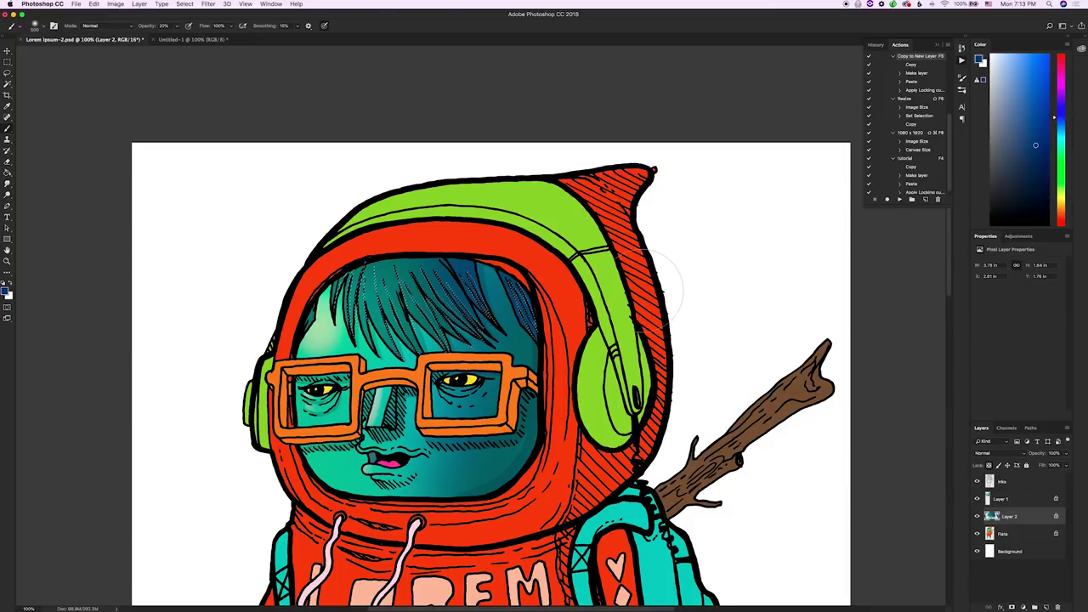
pyautogui.click(526, 331)
pyautogui.press('super+d')
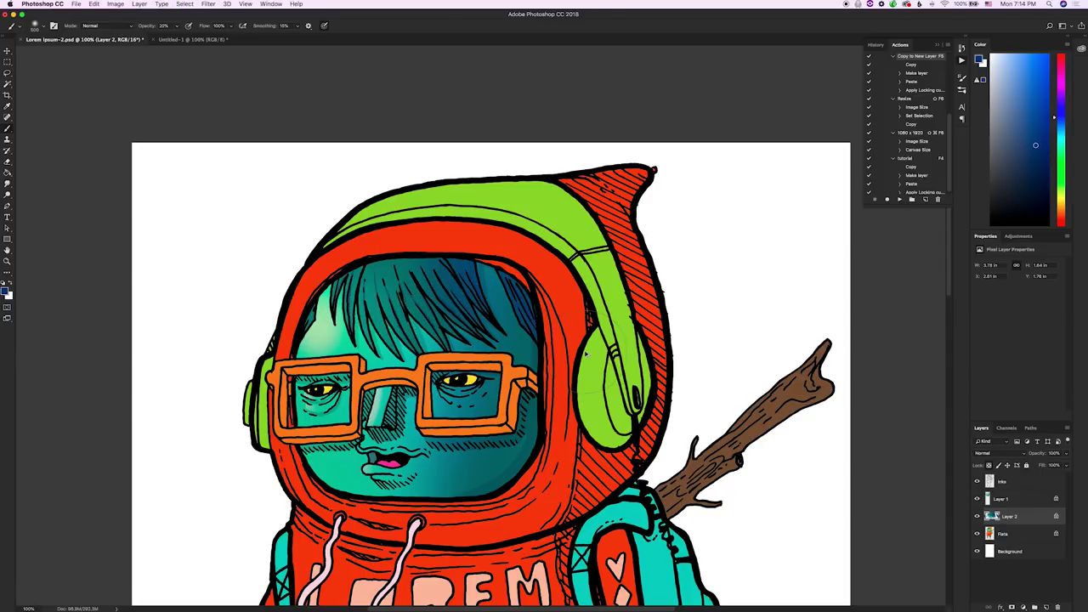
pyautogui.press('super+z')
pyautogui.moveTo(545, 327)
pyautogui.mouseDown()
pyautogui.moveTo(497, 298)
pyautogui.moveTo(523, 337)
pyautogui.mouseUp()
# Step: Lasso thin highlight shapes inside the inked strands across the whole hair fringe
pyautogui.press('l')
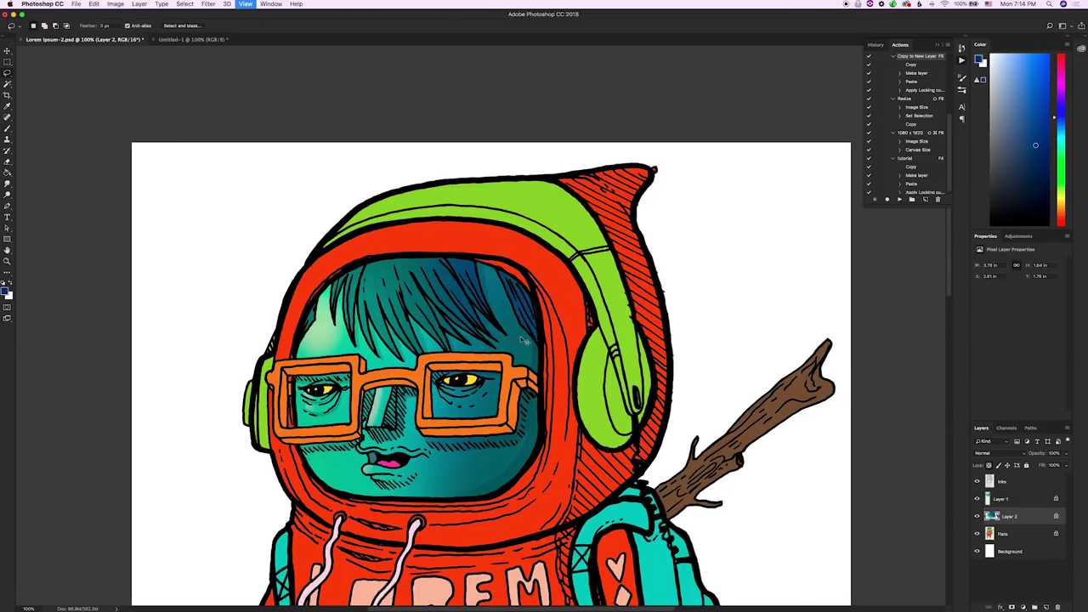
pyautogui.press('super+equal')
pyautogui.press('super+equal')
pyautogui.moveTo(322, 313); pyautogui.dragTo(425, 299)
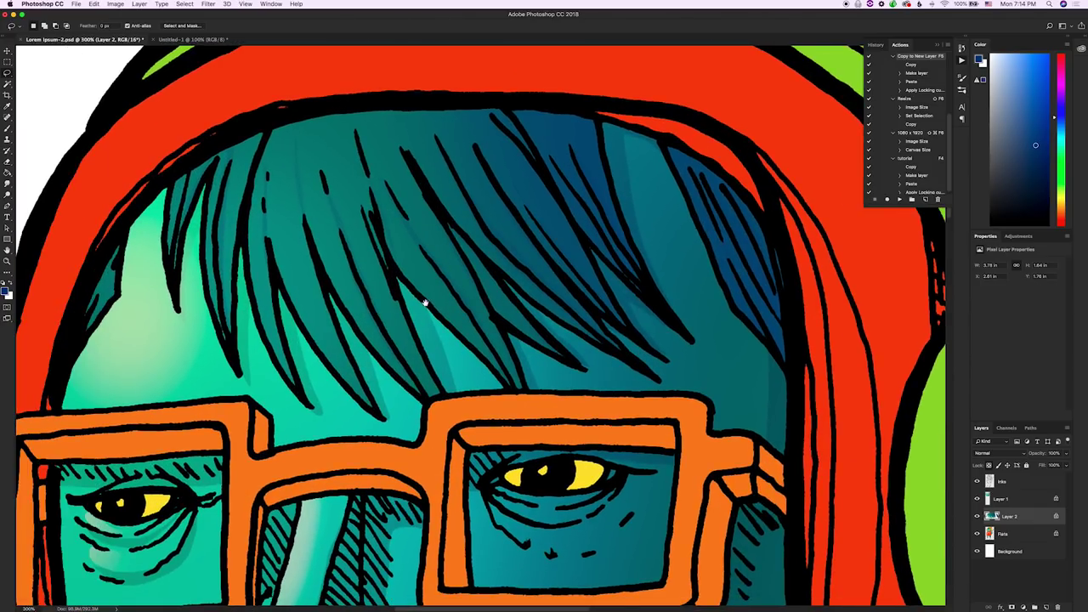
pyautogui.moveTo(258, 170)
pyautogui.mouseDown()
pyautogui.moveTo(276, 334)
pyautogui.moveTo(263, 189)
pyautogui.moveTo(276, 164)
pyautogui.moveTo(303, 316)
pyautogui.moveTo(364, 403)
pyautogui.moveTo(290, 169)
pyautogui.moveTo(248, 177)
pyautogui.moveTo(225, 239)
pyautogui.moveTo(243, 212)
pyautogui.moveTo(244, 151)
pyautogui.mouseUp()
pyautogui.moveTo(180, 183); pyautogui.dragTo(176, 176)
pyautogui.moveTo(297, 157)
pyautogui.mouseDown()
pyautogui.moveTo(330, 283)
pyautogui.moveTo(308, 148)
pyautogui.moveTo(347, 170)
pyautogui.moveTo(413, 279)
pyautogui.moveTo(490, 320)
pyautogui.moveTo(383, 186)
pyautogui.mouseUp()
pyautogui.moveTo(399, 186)
pyautogui.mouseDown()
pyautogui.moveTo(522, 328)
pyautogui.moveTo(408, 189)
pyautogui.mouseUp()
pyautogui.moveTo(425, 157)
pyautogui.mouseDown()
pyautogui.moveTo(568, 322)
pyautogui.moveTo(434, 128)
pyautogui.moveTo(554, 275)
pyautogui.moveTo(458, 135)
pyautogui.moveTo(533, 234)
pyautogui.moveTo(552, 240)
pyautogui.moveTo(508, 141)
pyautogui.moveTo(594, 235)
pyautogui.moveTo(552, 139)
pyautogui.mouseUp()
pyautogui.moveTo(573, 127)
pyautogui.mouseDown()
pyautogui.moveTo(607, 210)
pyautogui.moveTo(575, 128)
pyautogui.mouseUp()
# Step: Pick a bright aqua and brush it softly over the selected highlight shapes in the fringe
pyautogui.click(1061, 141)
pyautogui.click(1018, 55)
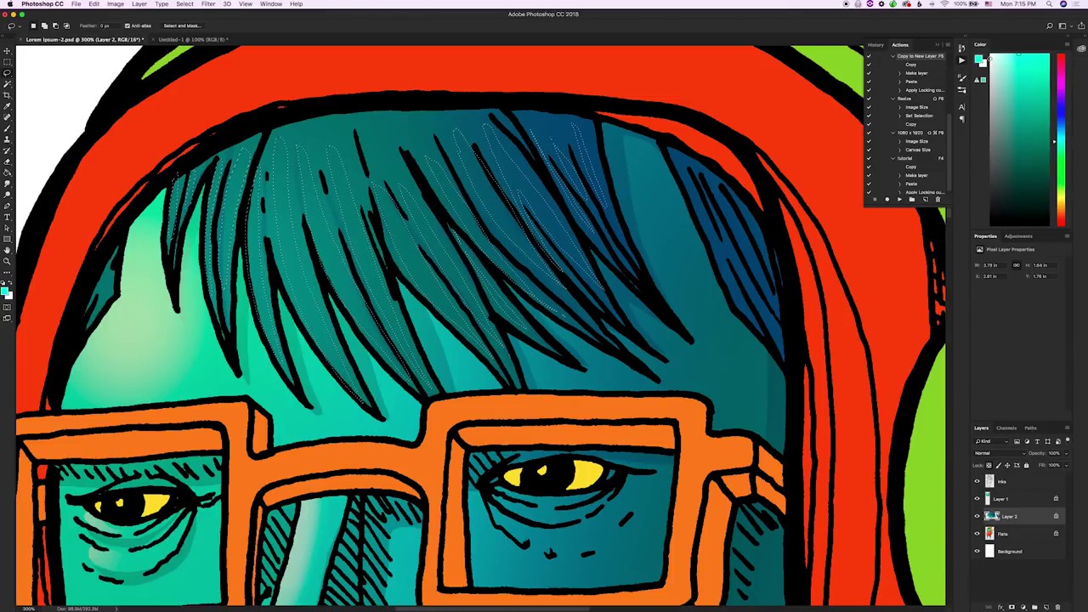
pyautogui.press('super+minus')
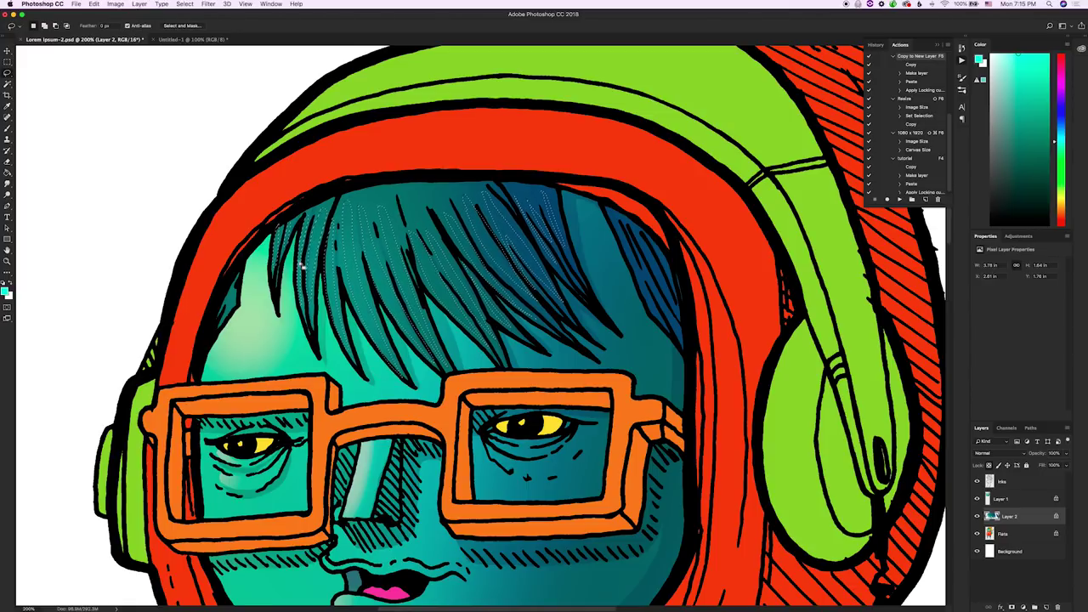
pyautogui.press('b')
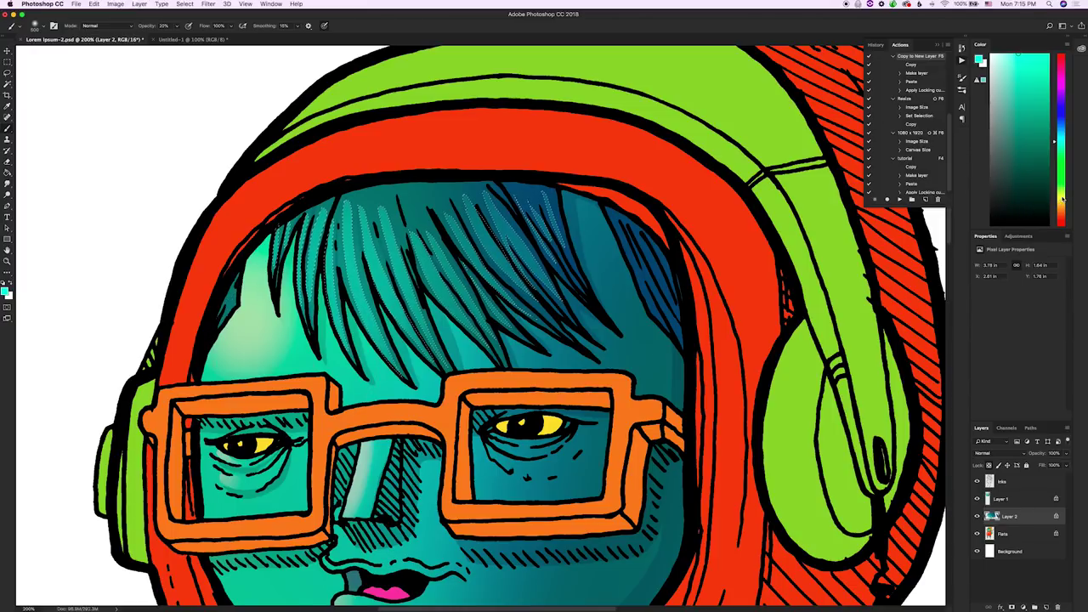
# Step: Pick a light yellow, set the brush opacity to 10%, and brush a faint glow over the selected hair highlights
pyautogui.moveTo(1061, 157); pyautogui.dragTo(1062, 198)
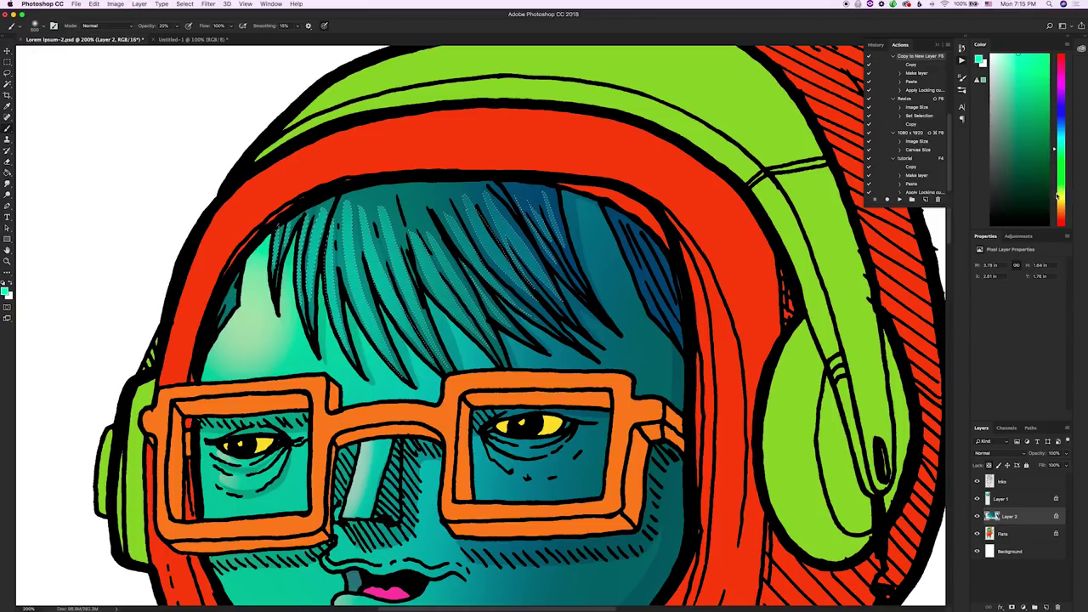
pyautogui.click(1022, 76)
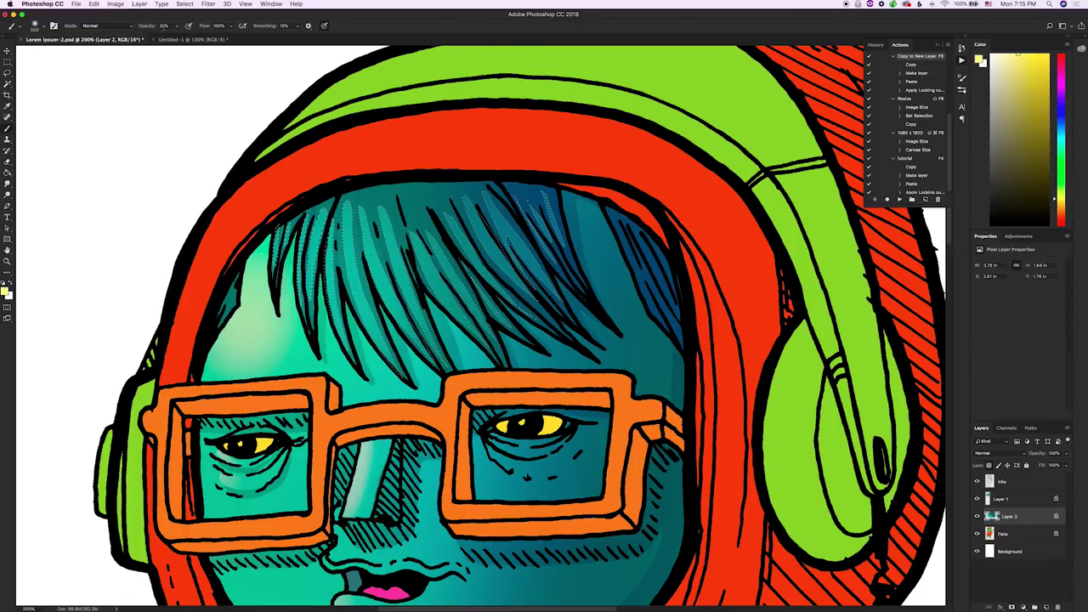
pyautogui.click(163, 26)
pyautogui.write('10')
pyautogui.press('Return')
pyautogui.press('super+minus')
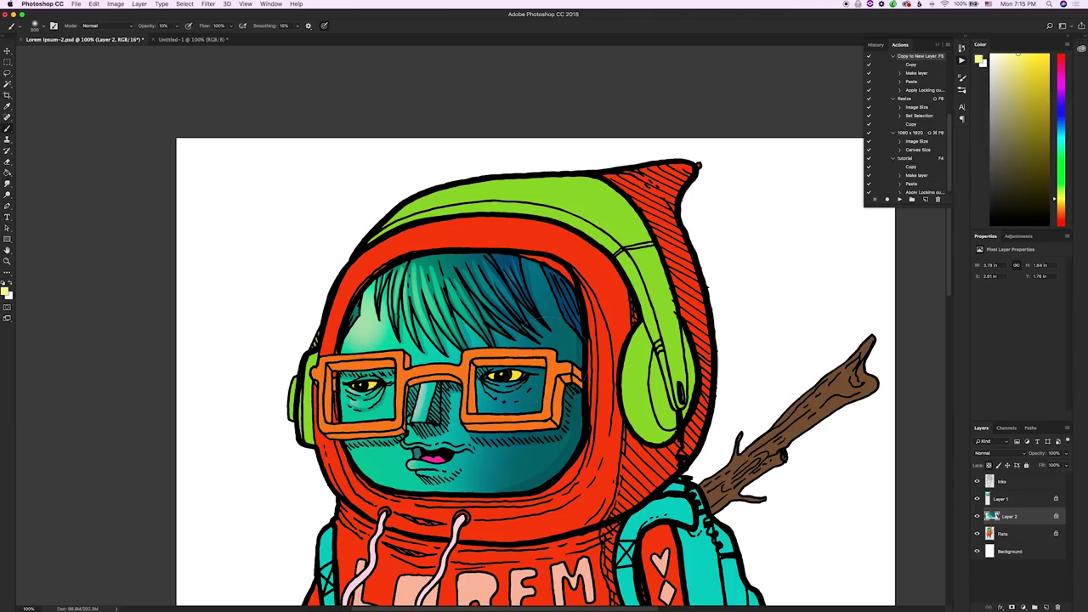
# Step: Select the red hoodie areas on the Flats layer with the Magic Wand and copy them to a new locked layer
pyautogui.press('super+minus')
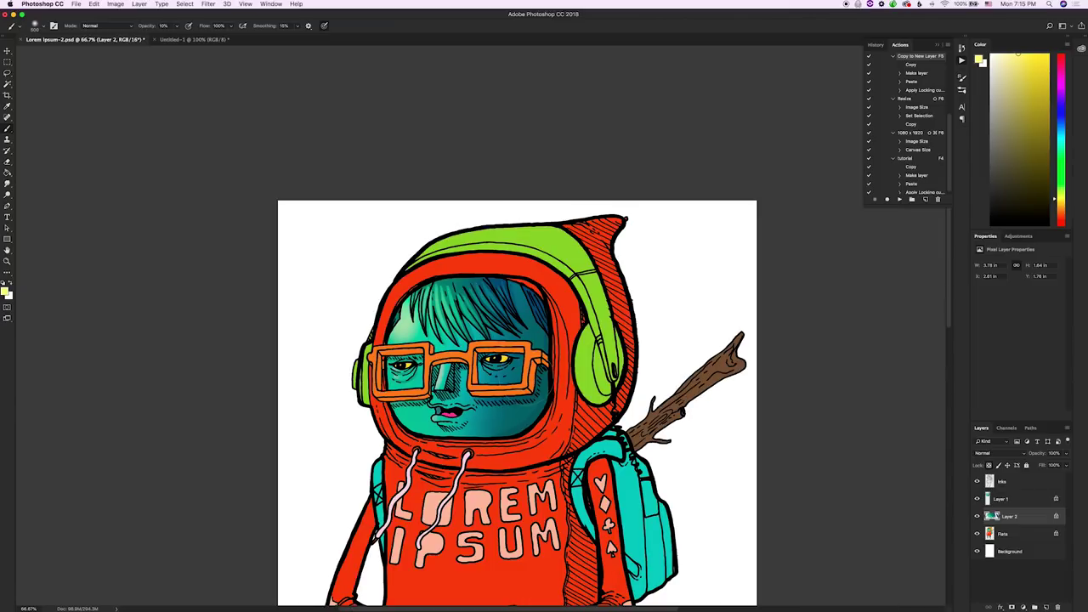
pyautogui.press('super+minus')
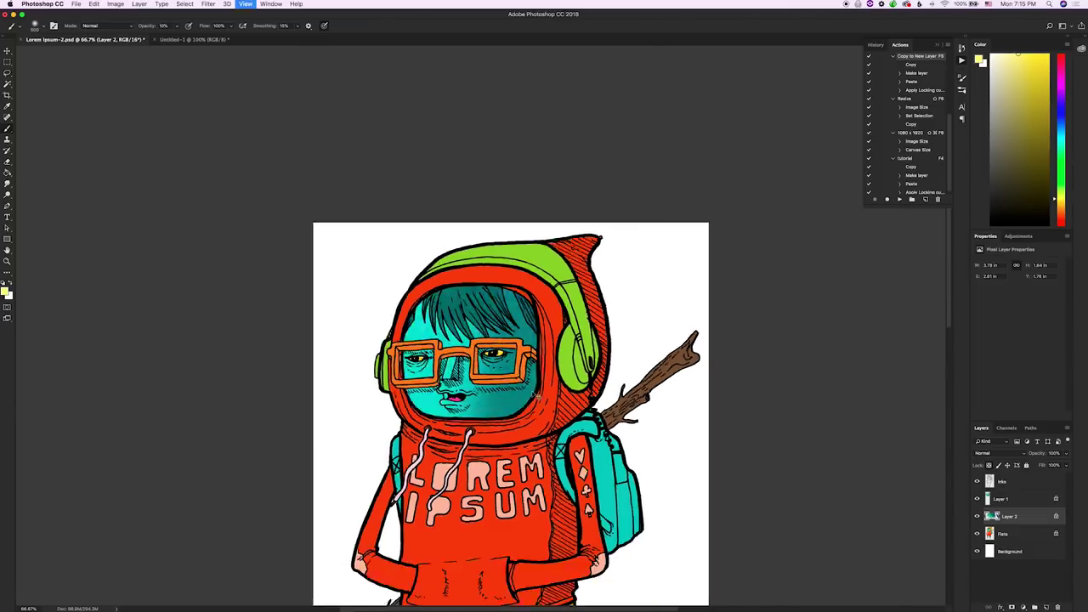
pyautogui.press('super+plus')
pyautogui.scroll(5, 442, 378)
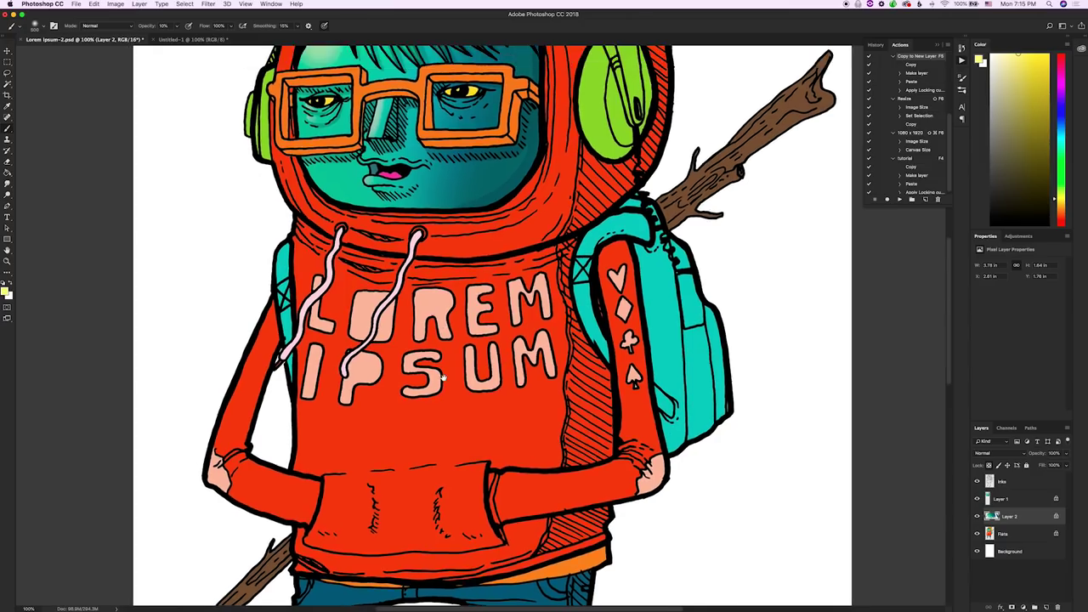
pyautogui.press('super+minus')
pyautogui.press('super+plus')
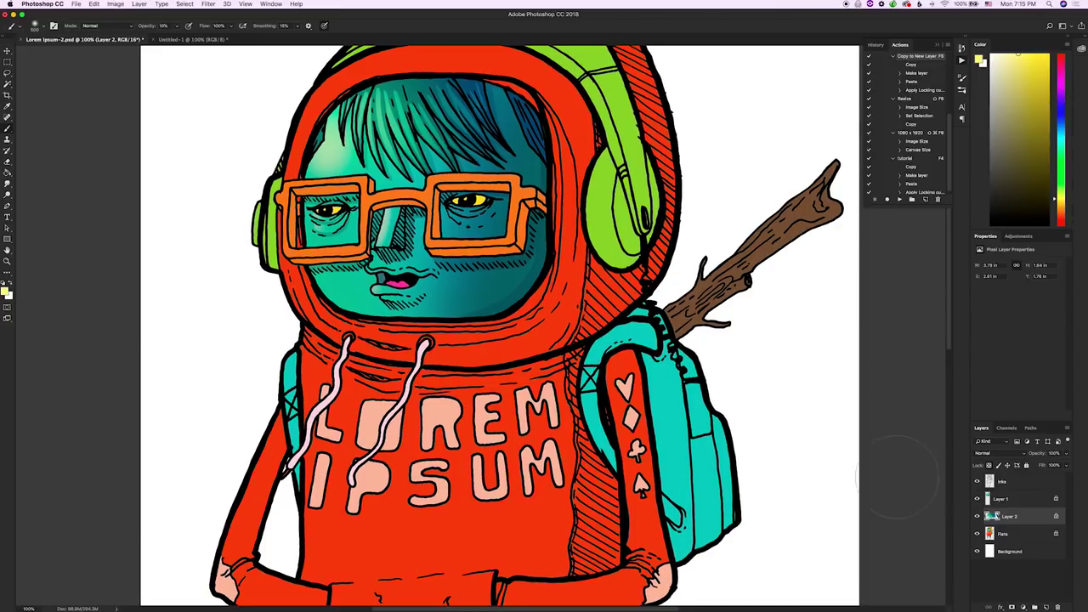
pyautogui.click(1013, 536)
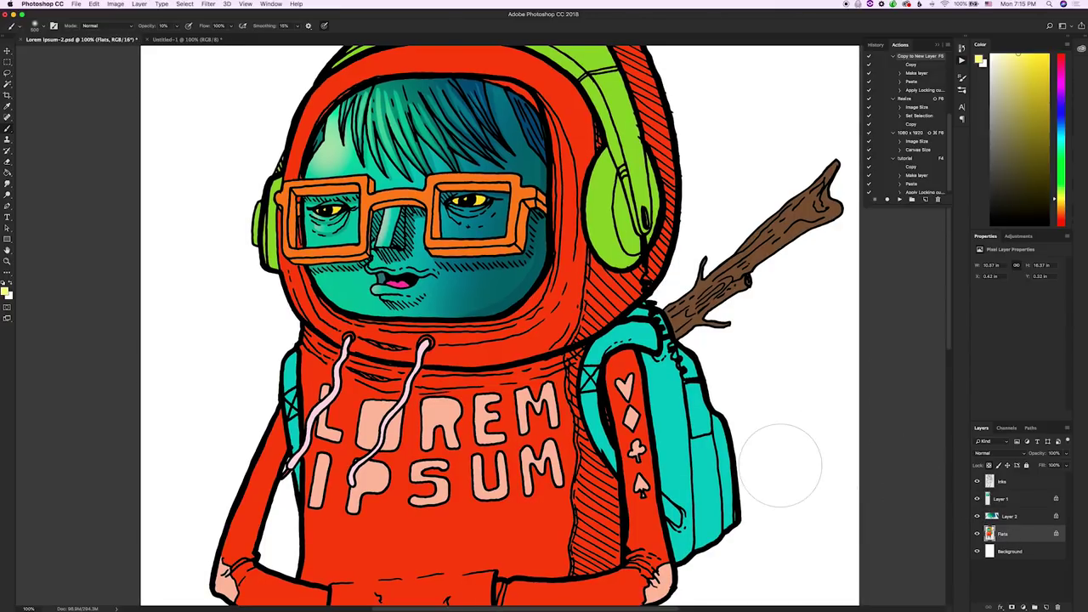
pyautogui.press('w')
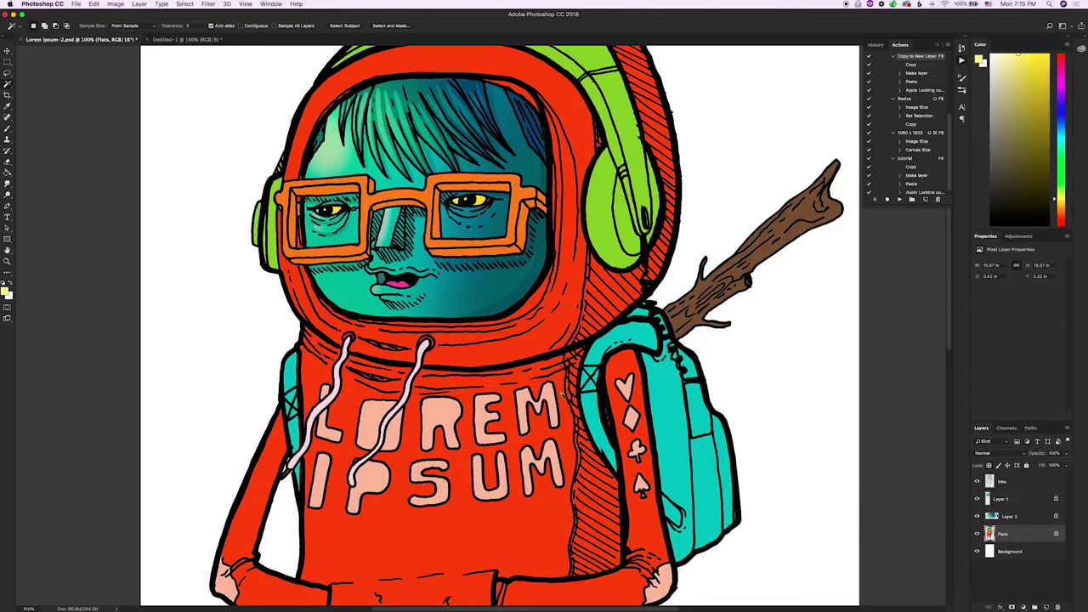
pyautogui.click(542, 339)
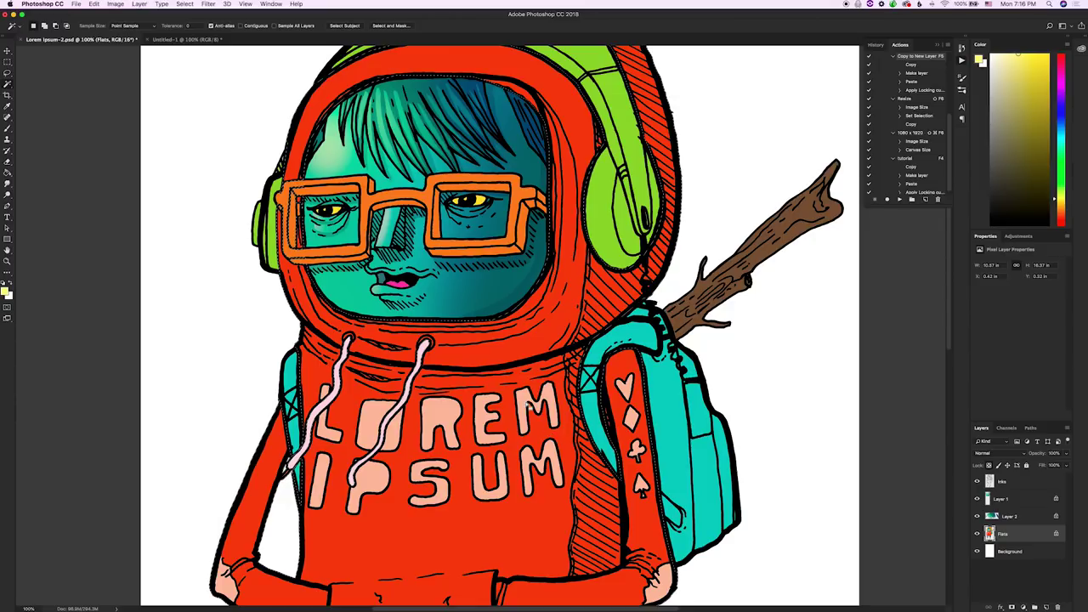
pyautogui.press('super+minus')
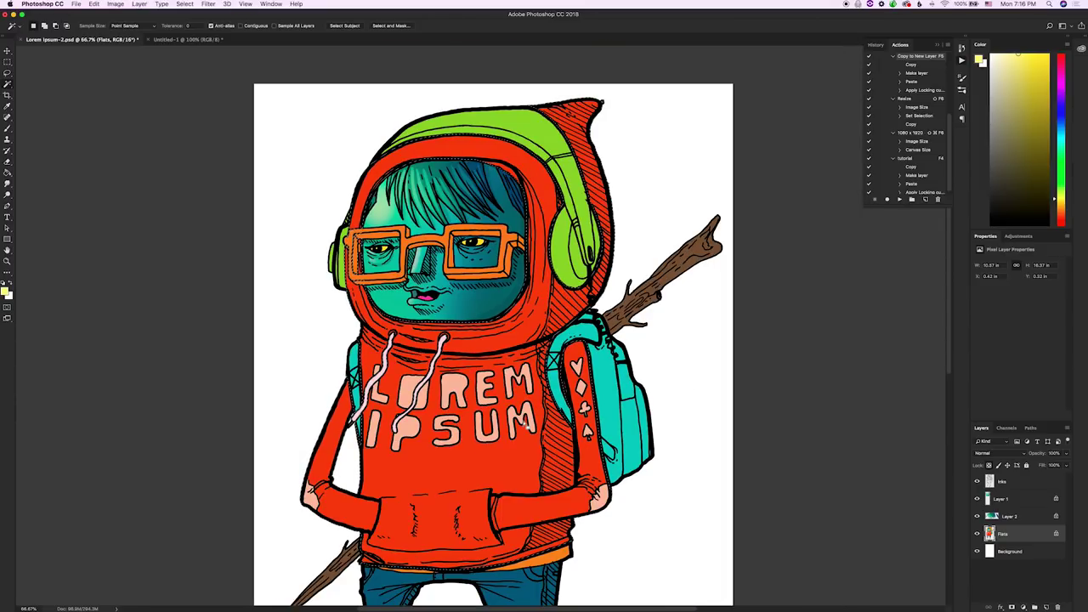
pyautogui.press('super+j')
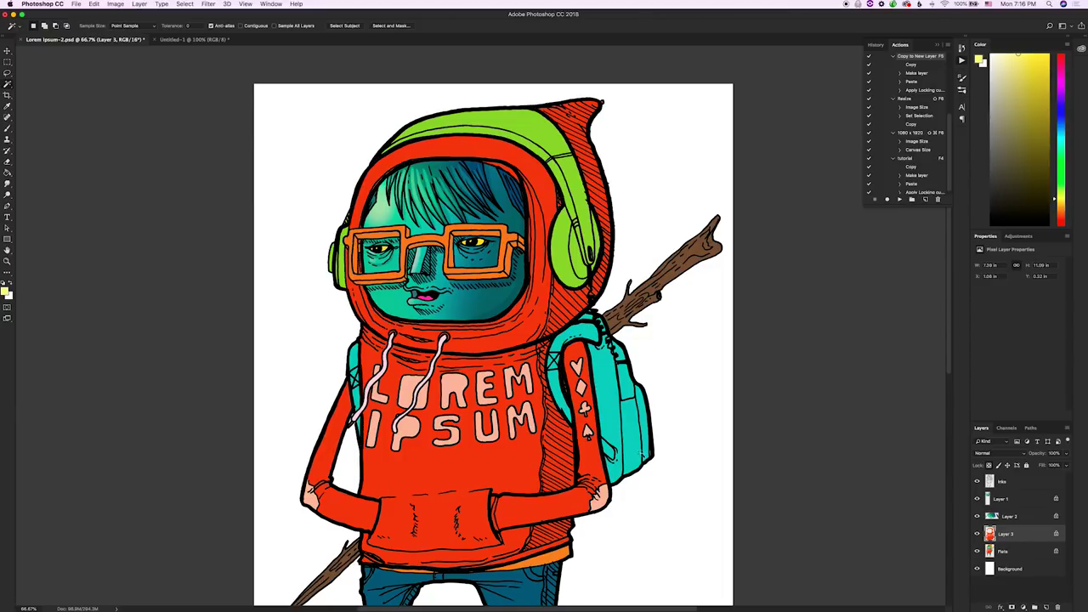
# Step: Toggle the visibility of the Flats layer and the hoodie copy to check what was copied
pyautogui.click(978, 552)
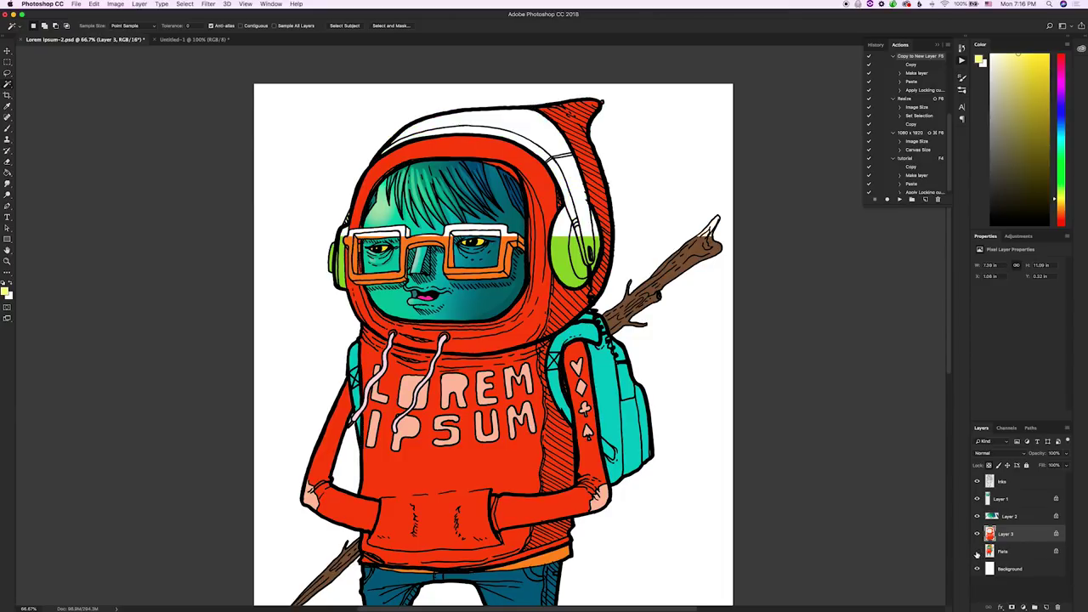
pyautogui.click(977, 534)
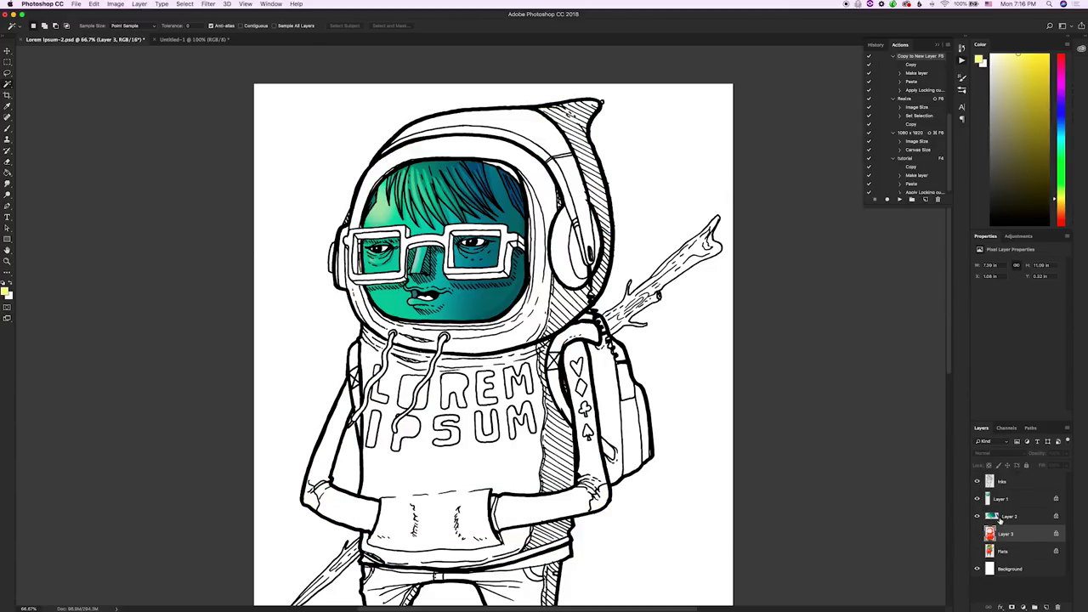
pyautogui.click(977, 534)
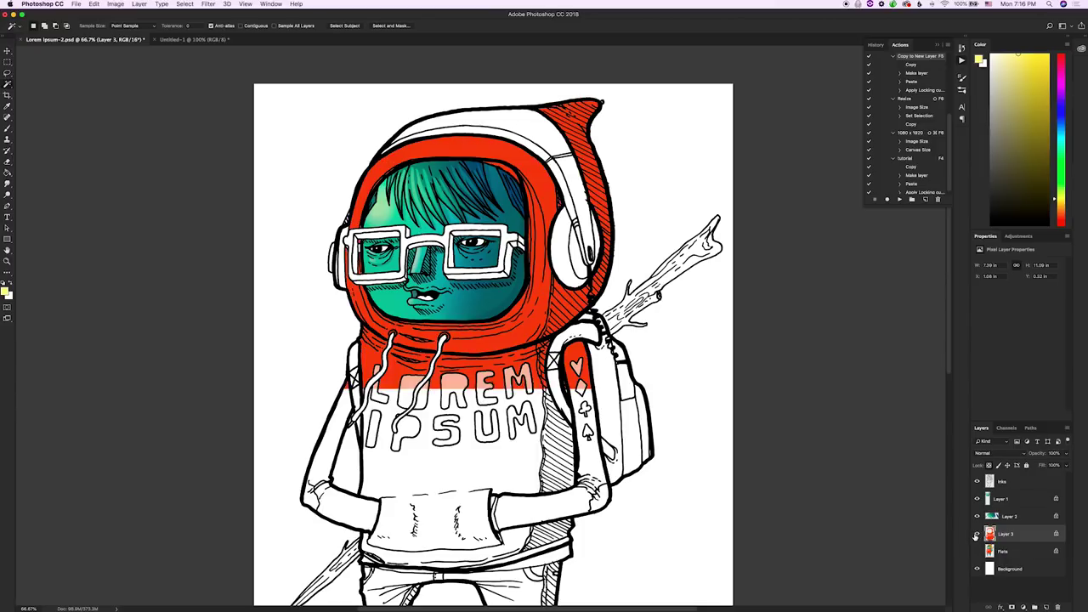
pyautogui.click(977, 552)
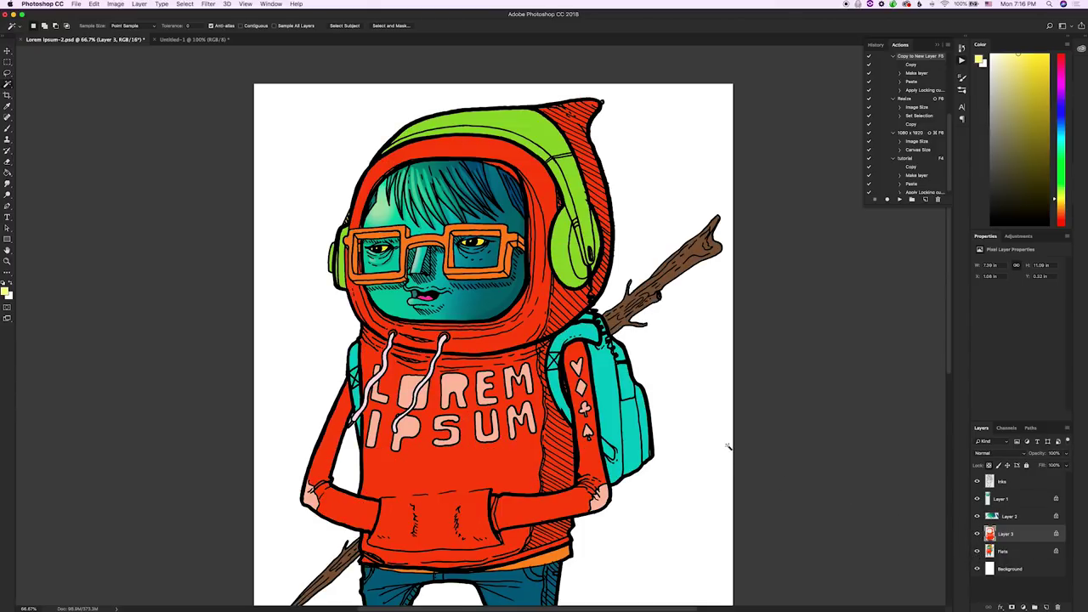
# Step: Sample the hoodie color, shift it to a dark crimson, and enlarge the soft brush for shading the whole hoodie
pyautogui.press('i')
pyautogui.click(526, 459)
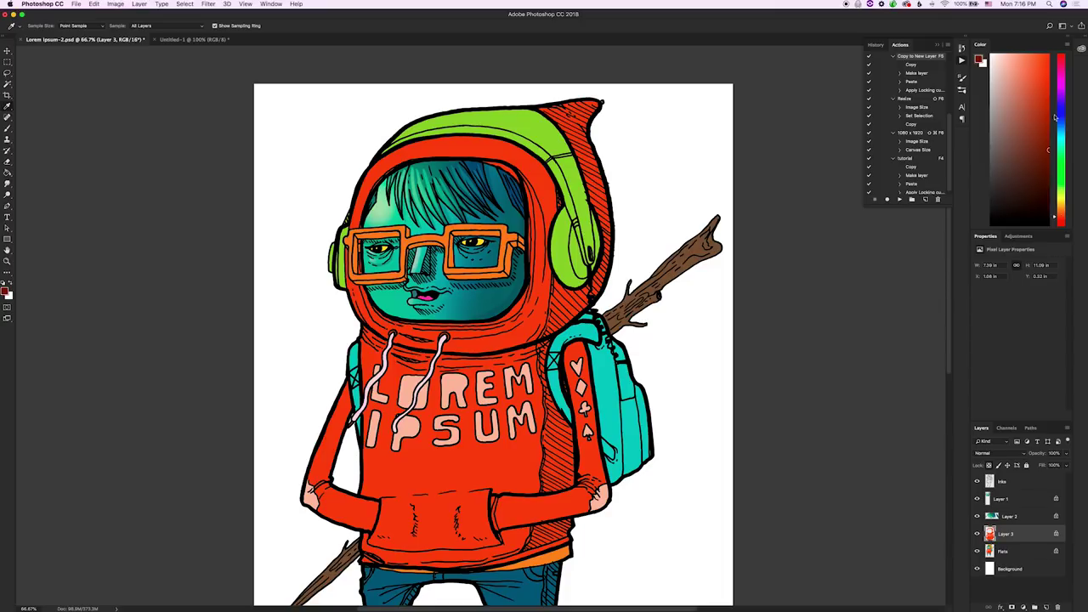
pyautogui.moveTo(1062, 64); pyautogui.dragTo(1065, 42)
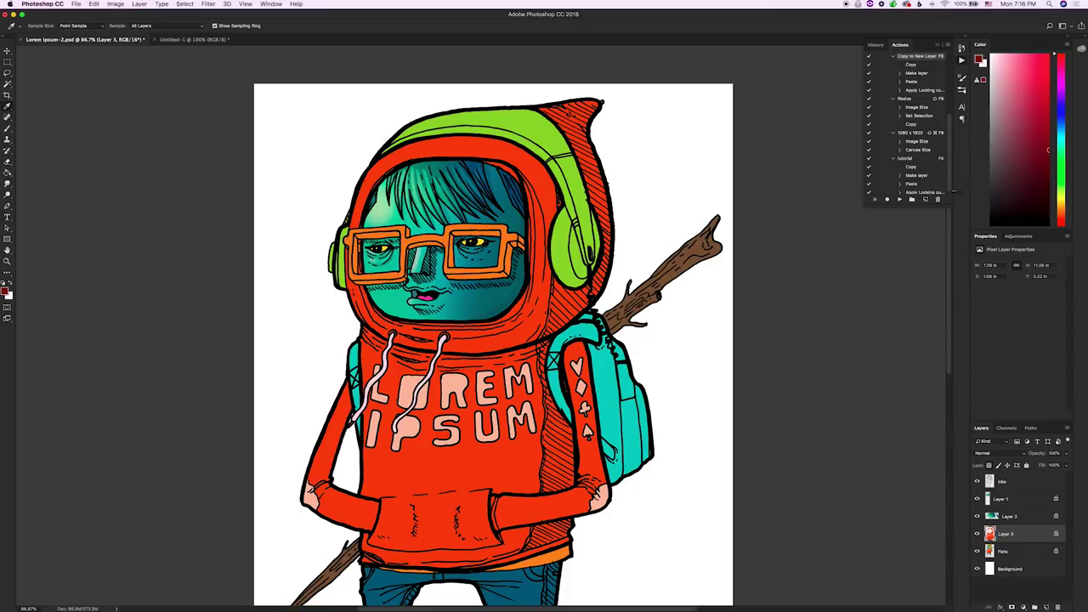
pyautogui.press('b')
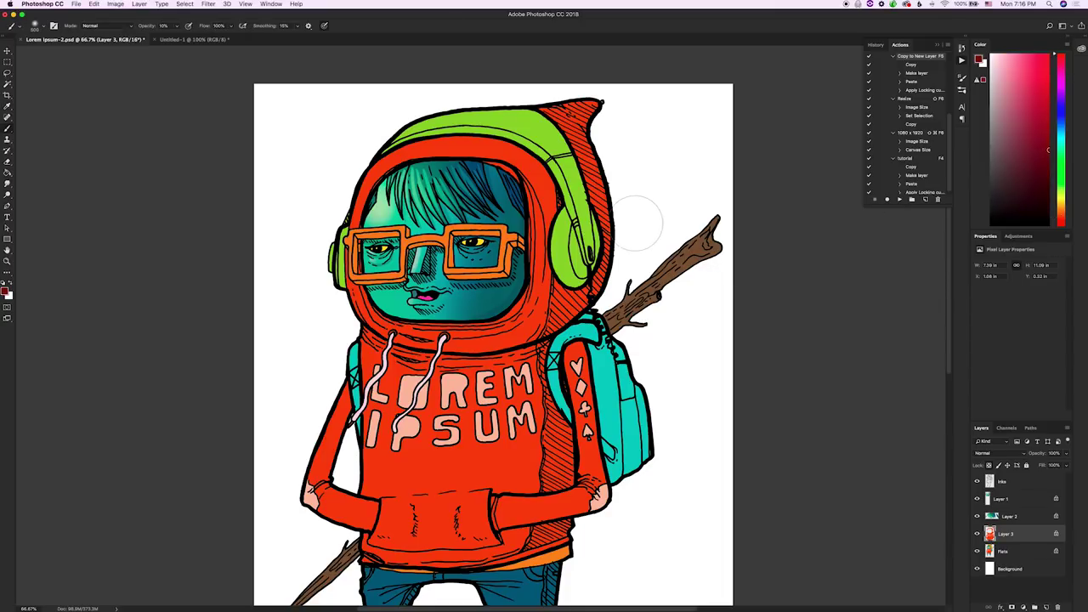
pyautogui.press(']')
pyautogui.press(']')
pyautogui.press(']')
pyautogui.press(']')
pyautogui.press('super+0')
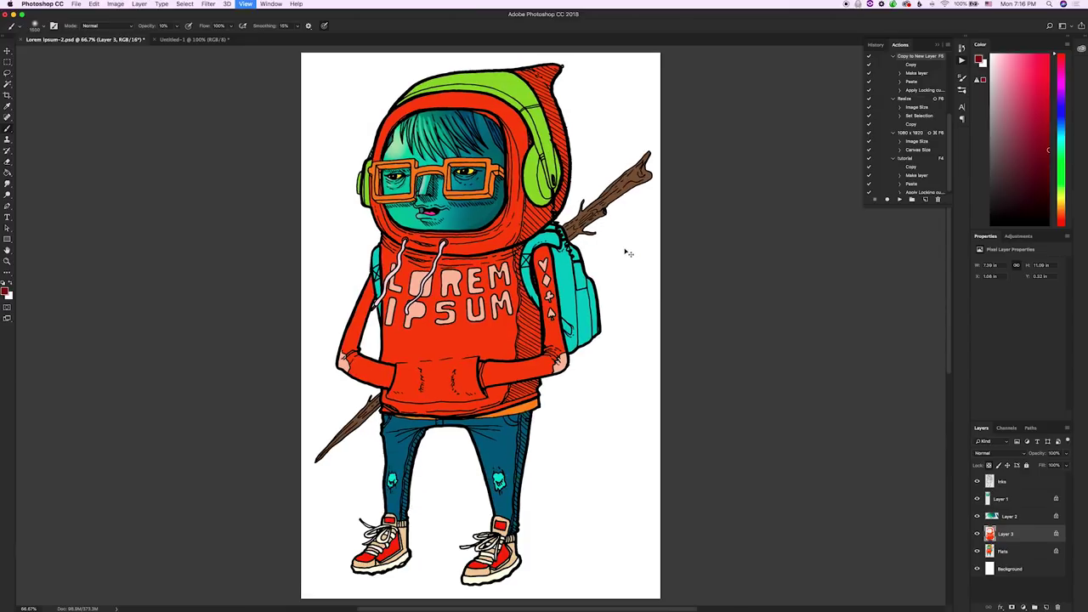
pyautogui.press('super+minus')
pyautogui.press('super+minus')
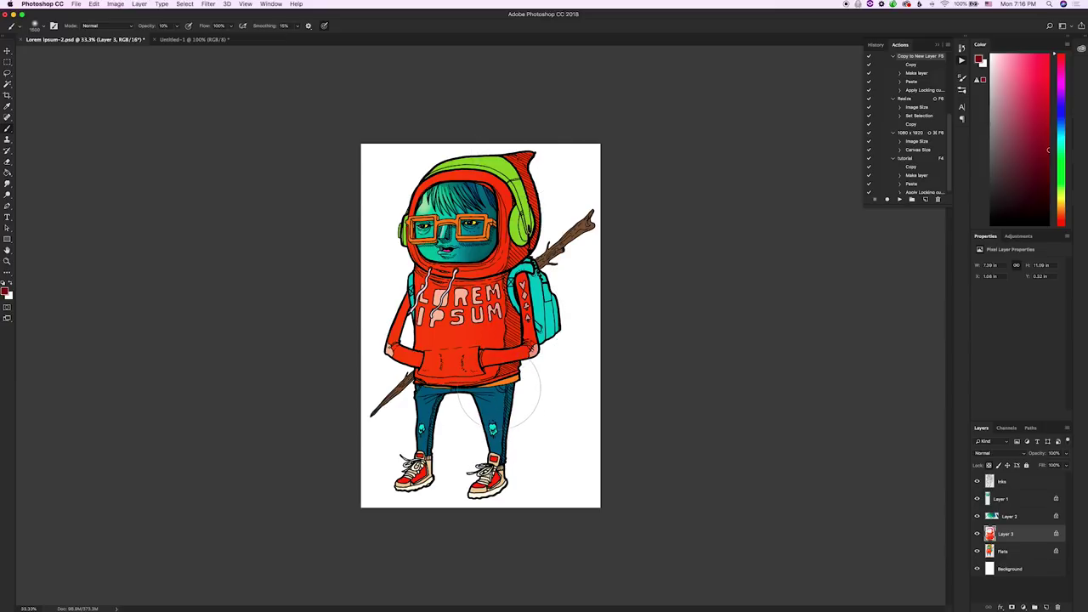
# Step: Set the brush opacity to 20% and brush dark crimson shading softly over the shaded side of the hoodie
pyautogui.click(162, 26)
pyautogui.write('15')
pyautogui.press('BackSpace')
pyautogui.press('BackSpace')
pyautogui.write('20')
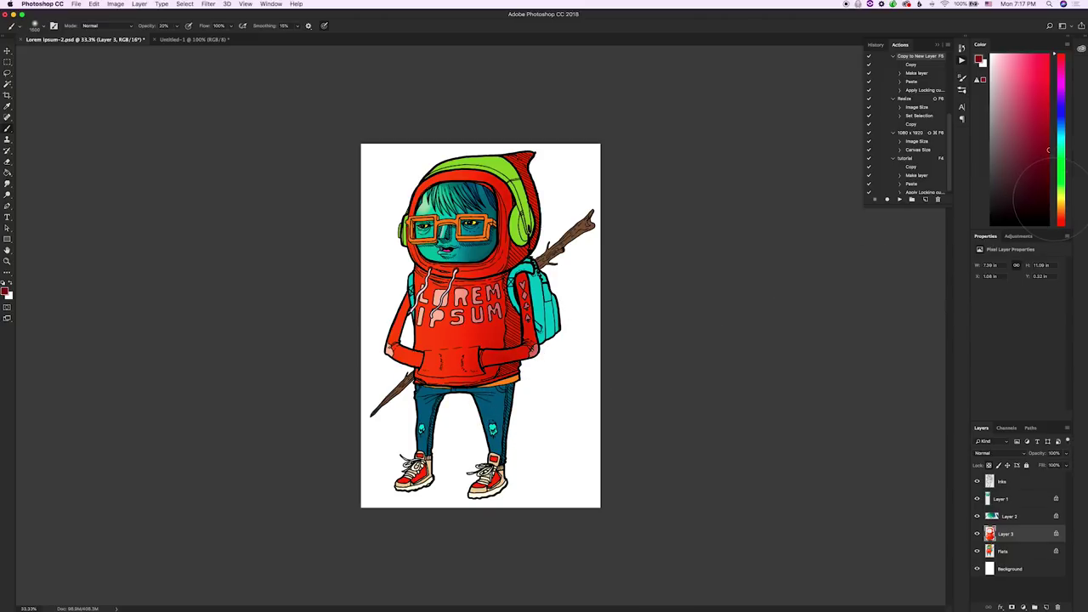
pyautogui.click(164, 26)
# Step: Pick a golden yellow and brush a soft highlight down the lit side of the hoodie and its sleeve
pyautogui.click(1063, 203)
pyautogui.click(1046, 64)
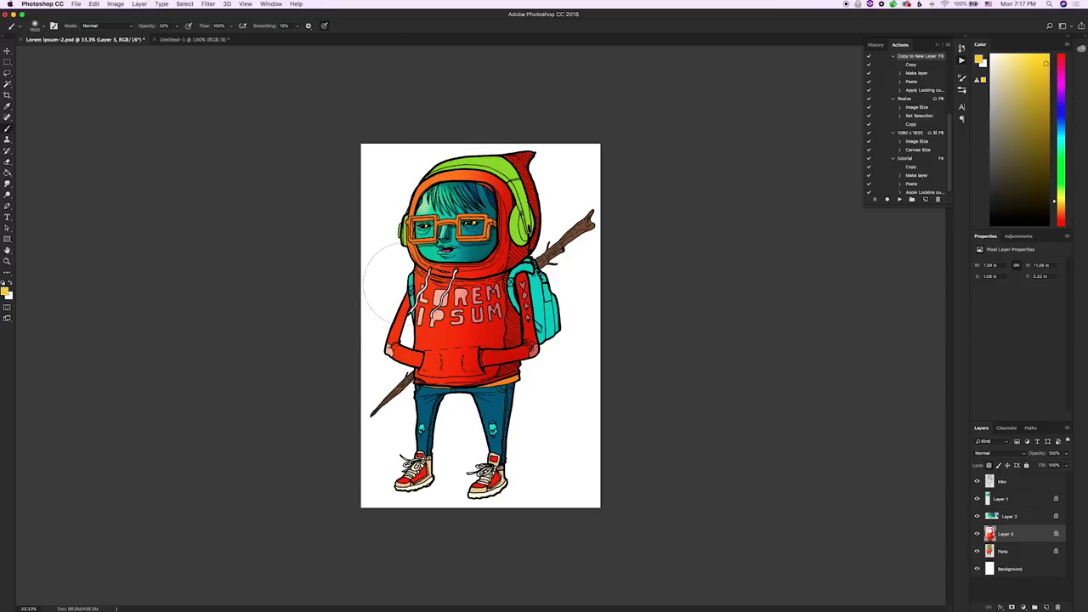
pyautogui.moveTo(404, 283); pyautogui.dragTo(403, 349)
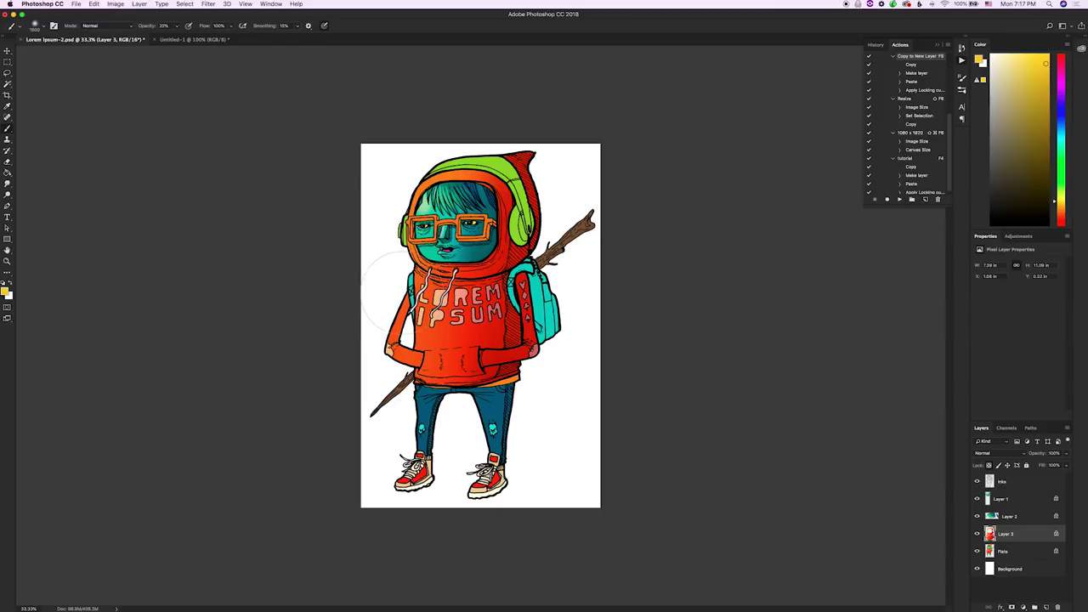
pyautogui.moveTo(406, 301)
pyautogui.mouseDown()
pyautogui.moveTo(411, 349)
pyautogui.moveTo(397, 379)
pyautogui.mouseUp()
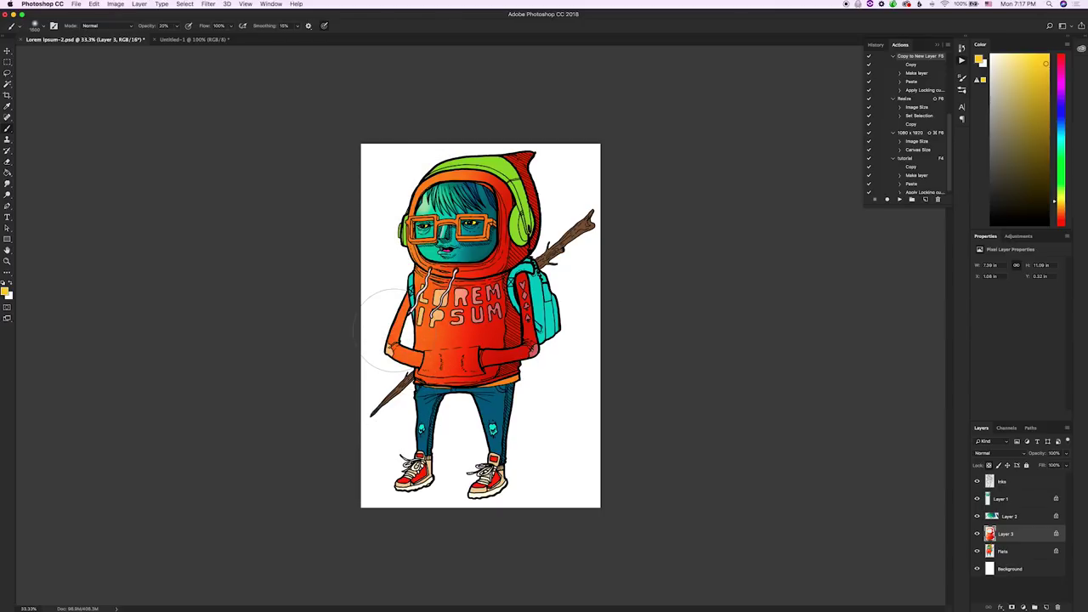
# Step: Lasso the shadow areas over the hatched back of the hood, the hoodie's shaded side and the fold under the hood
pyautogui.press('l')
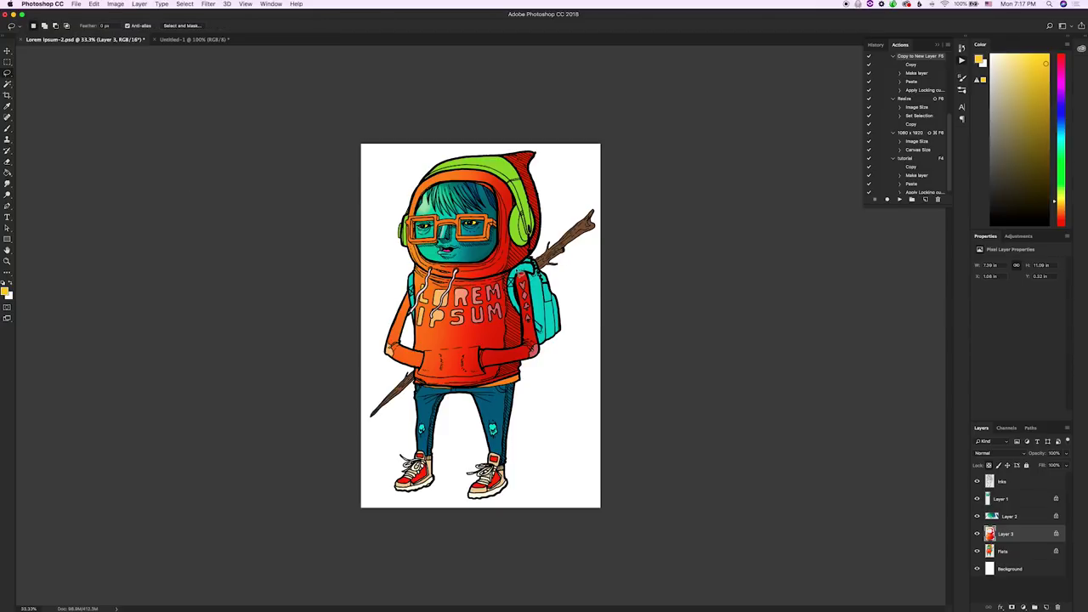
pyautogui.press('super+equal')
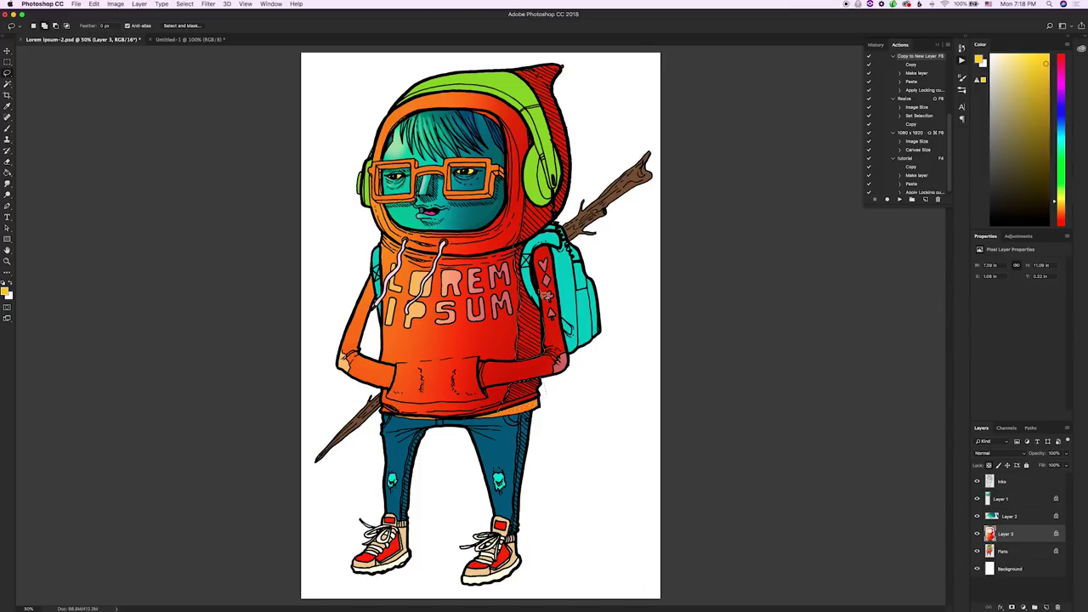
pyautogui.moveTo(580, 214); pyautogui.dragTo(572, 66)
pyautogui.moveTo(527, 209); pyautogui.dragTo(515, 228)
pyautogui.scroll(8, 496, 247)
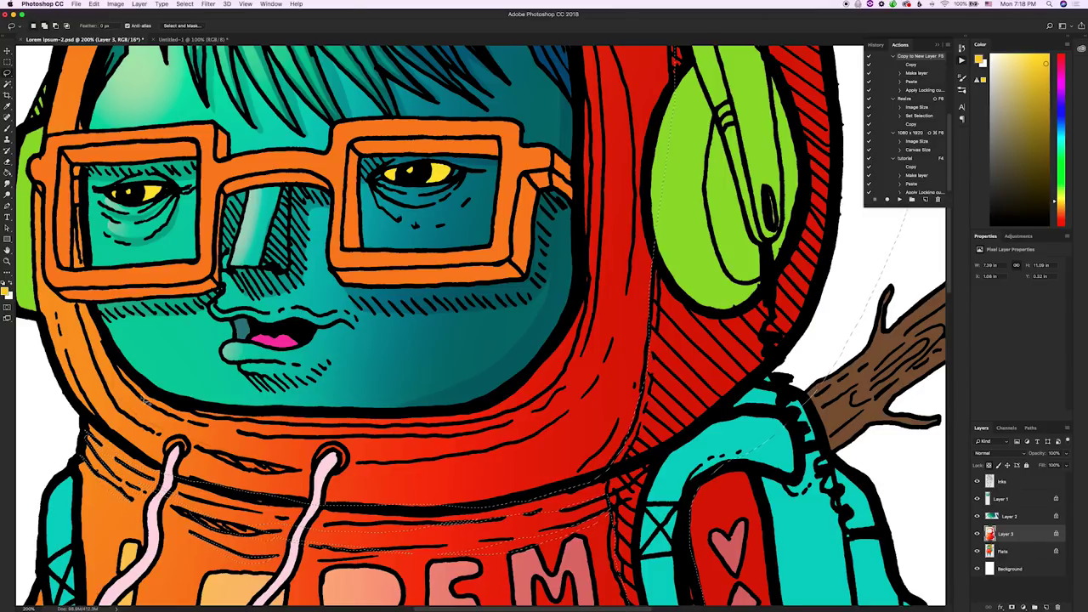
# Step: Add the shadow strip along the hood's inner rim around the face to the lasso selection
pyautogui.moveTo(165, 386)
pyautogui.mouseDown()
pyautogui.moveTo(513, 401)
pyautogui.moveTo(424, 423)
pyautogui.mouseUp()
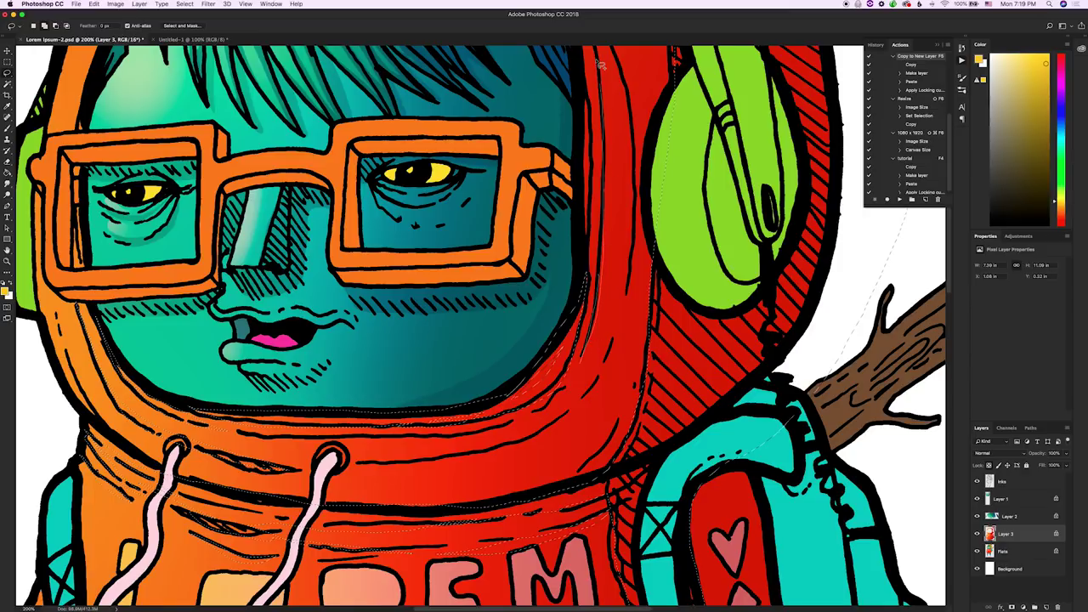
pyautogui.moveTo(601, 134)
pyautogui.mouseDown()
pyautogui.moveTo(598, 279)
pyautogui.moveTo(605, 223)
pyautogui.mouseUp()
pyautogui.scroll(5, 605, 223)
pyautogui.scroll(1, 461, 158)
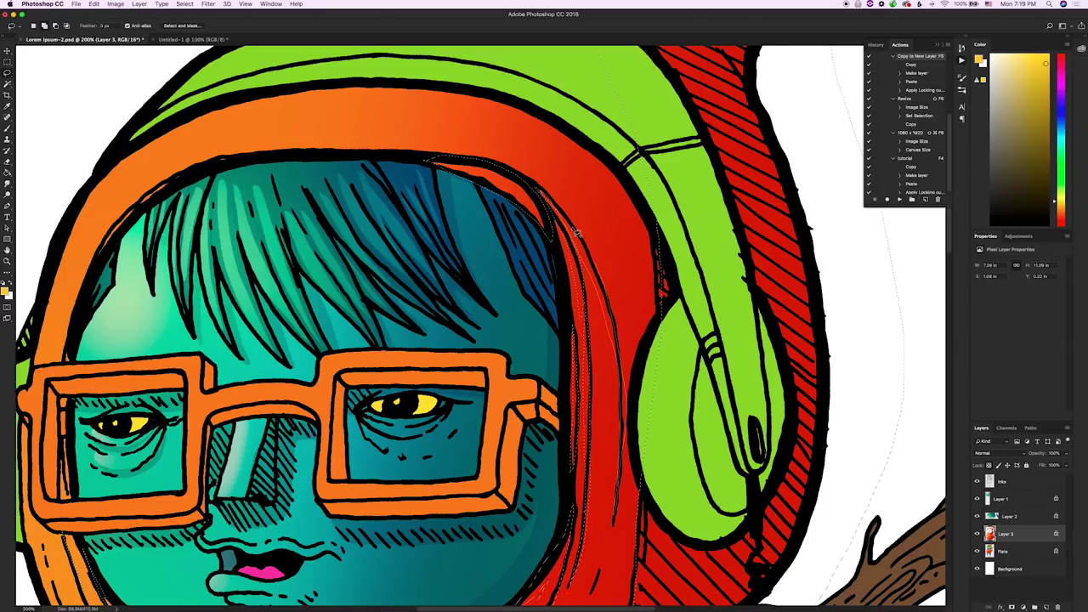
# Step: Extend the lasso selection with the shadows beneath the forearm, around the pocket creases and in the neck folds
pyautogui.scroll(-10, 584, 238)
pyautogui.scroll(-6, 473, 592)
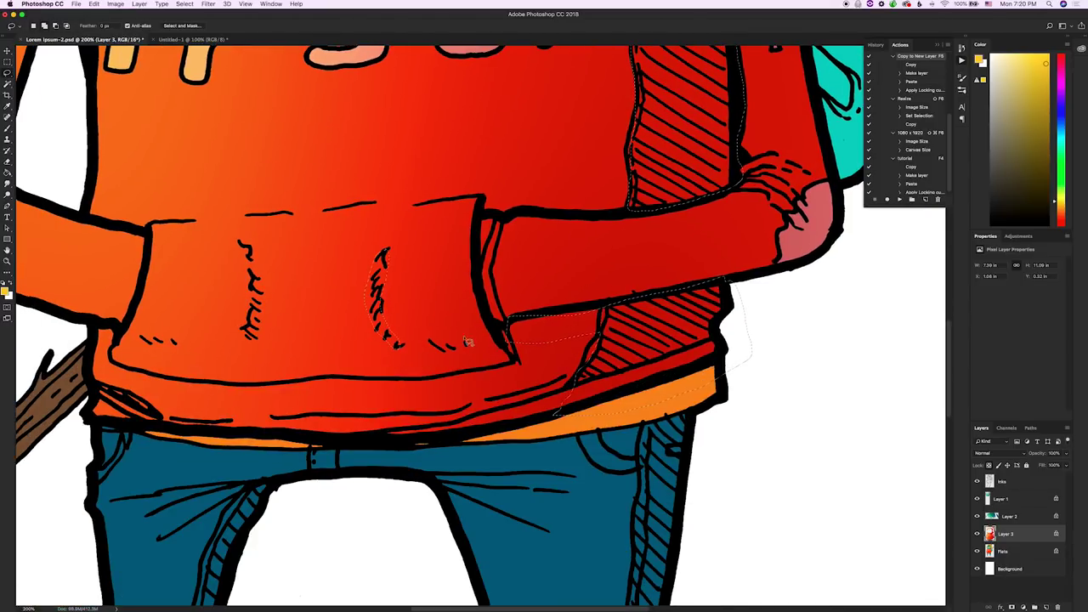
pyautogui.scroll(5, 578, 226)
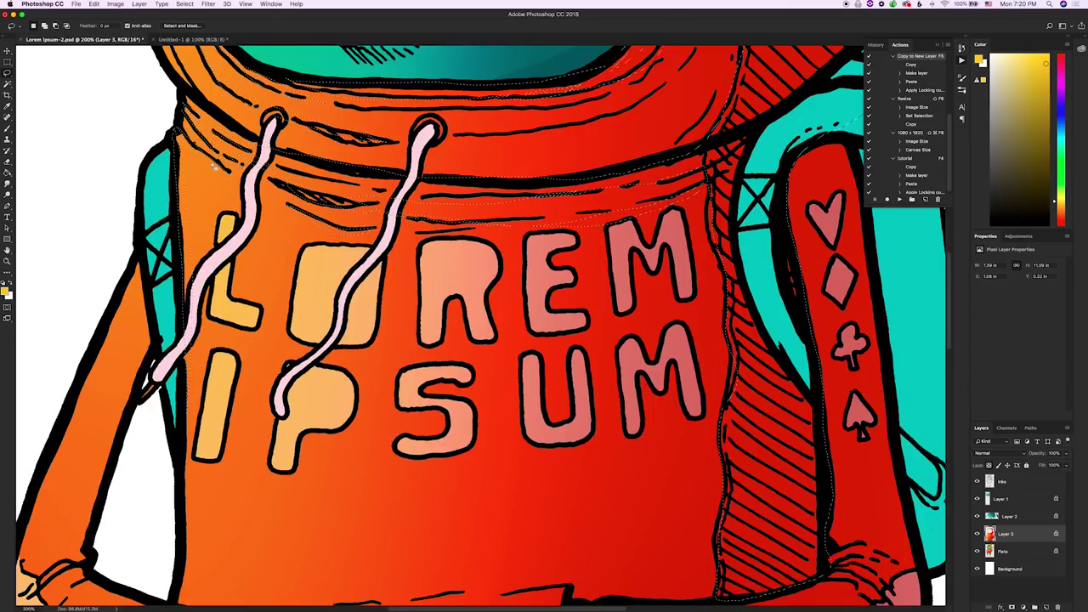
pyautogui.scroll(5, 579, 226)
pyautogui.scroll(3, 578, 226)
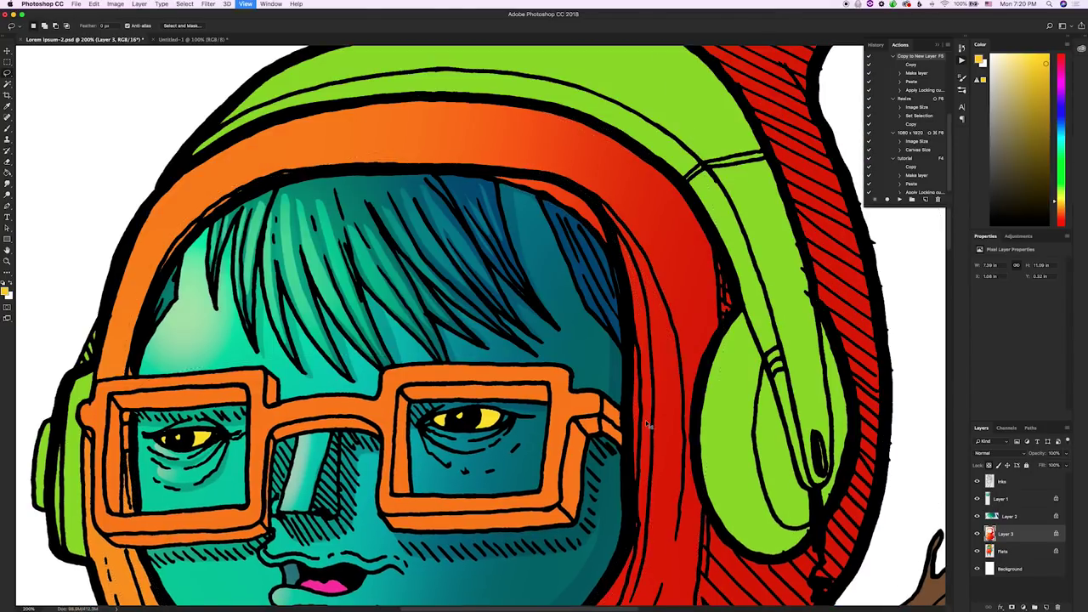
pyautogui.press('super+1')
pyautogui.press('super+minus')
pyautogui.press('super+minus')
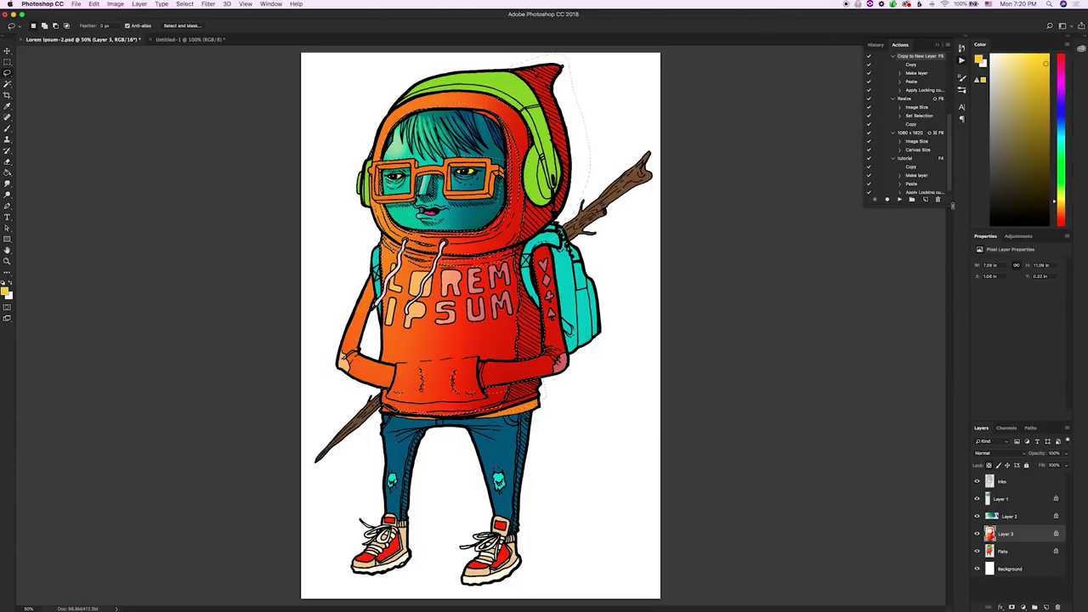
# Step: Pick a dark red, brush shadows softly into the selected hoodie areas, and clear the selection
pyautogui.click(1061, 221)
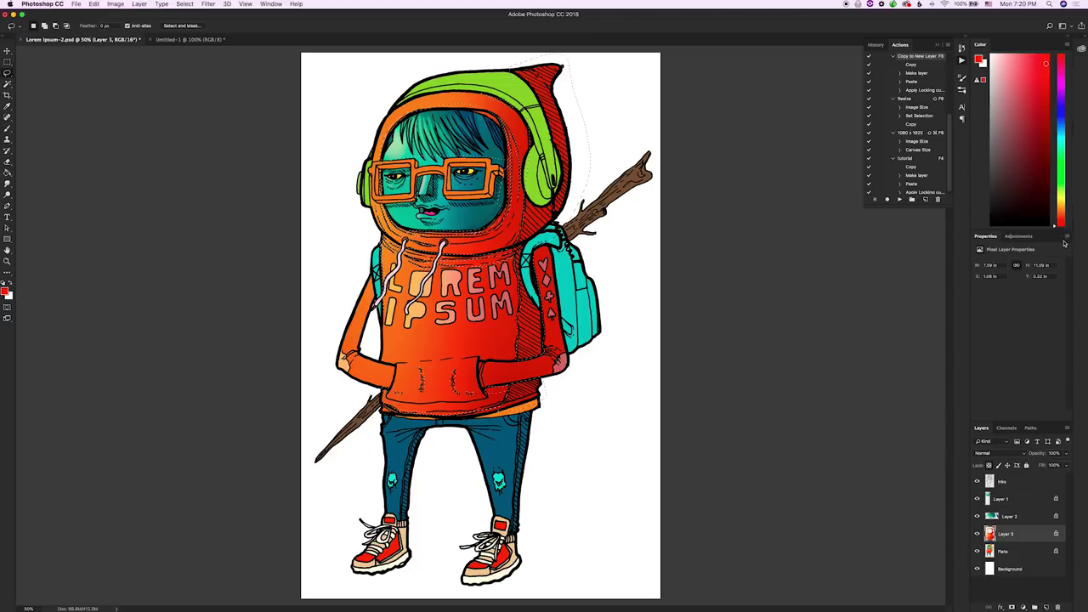
pyautogui.click(1044, 158)
pyautogui.press('b')
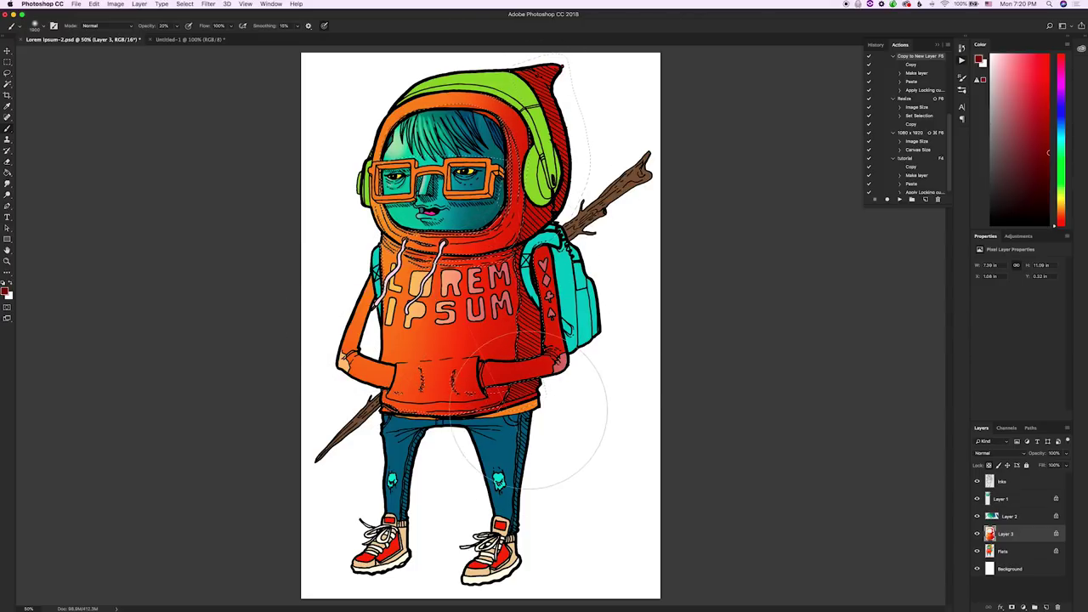
pyautogui.press('v')
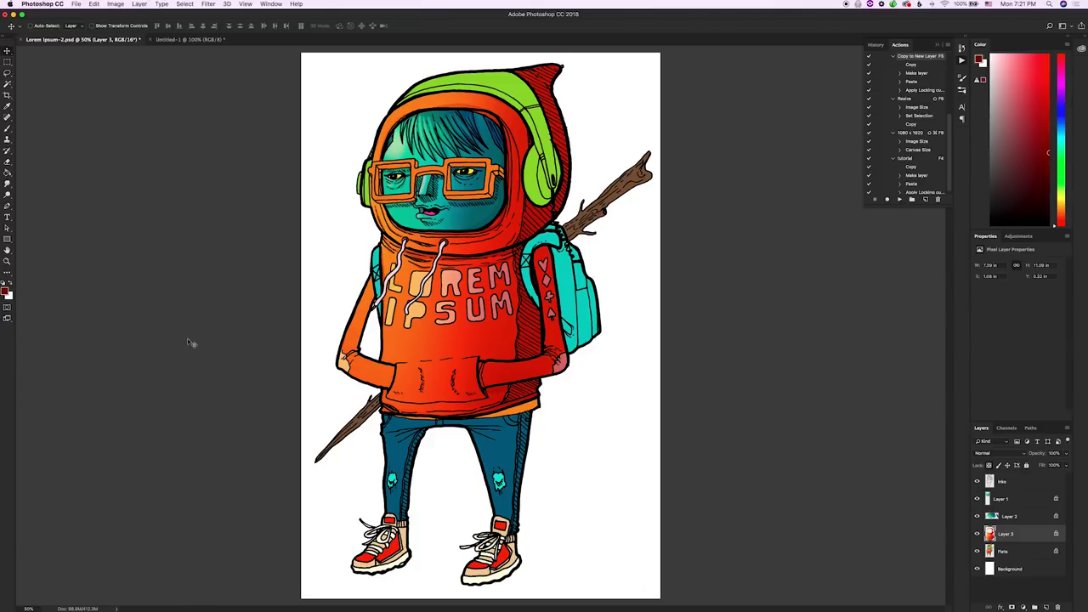
# Step: Lasso highlight strips along the outer edge of the lit upper sleeve and the upper edge of its forearm
pyautogui.press('l')
pyautogui.press('super+plus')
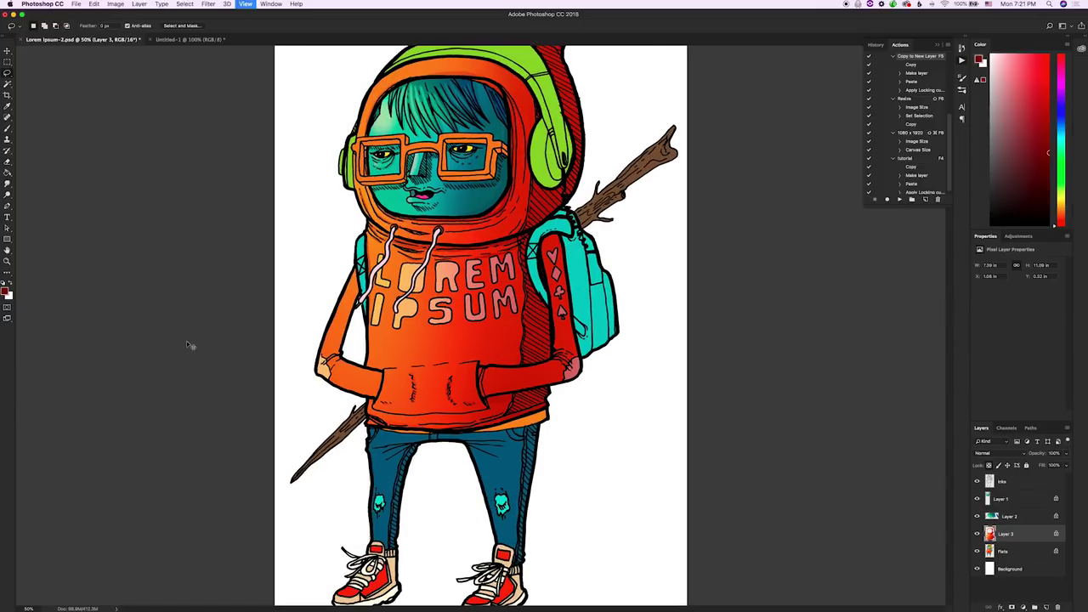
pyautogui.press('super+plus')
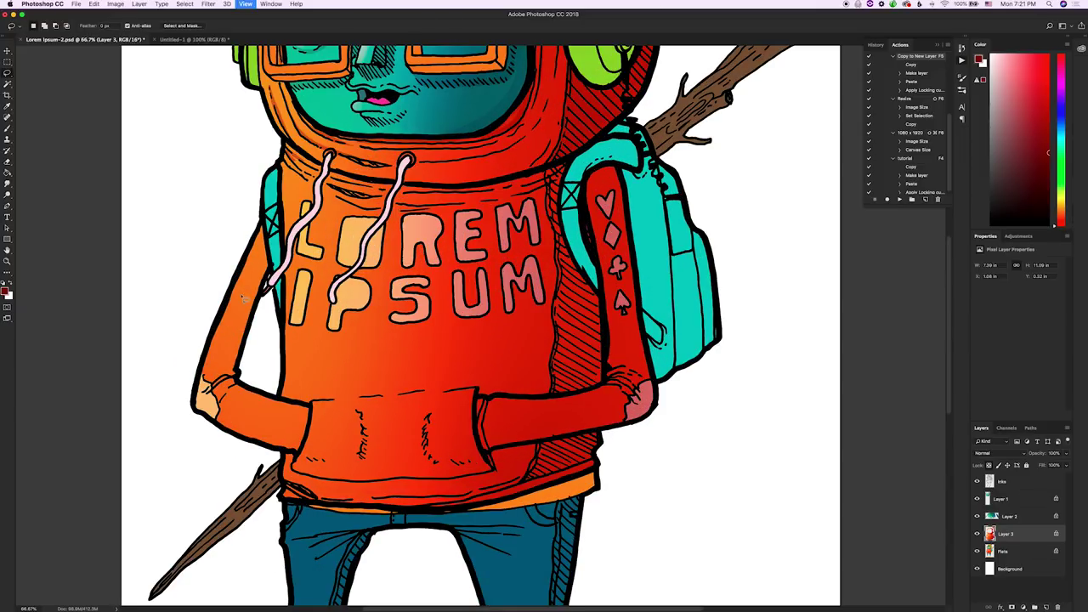
pyautogui.press('super+plus')
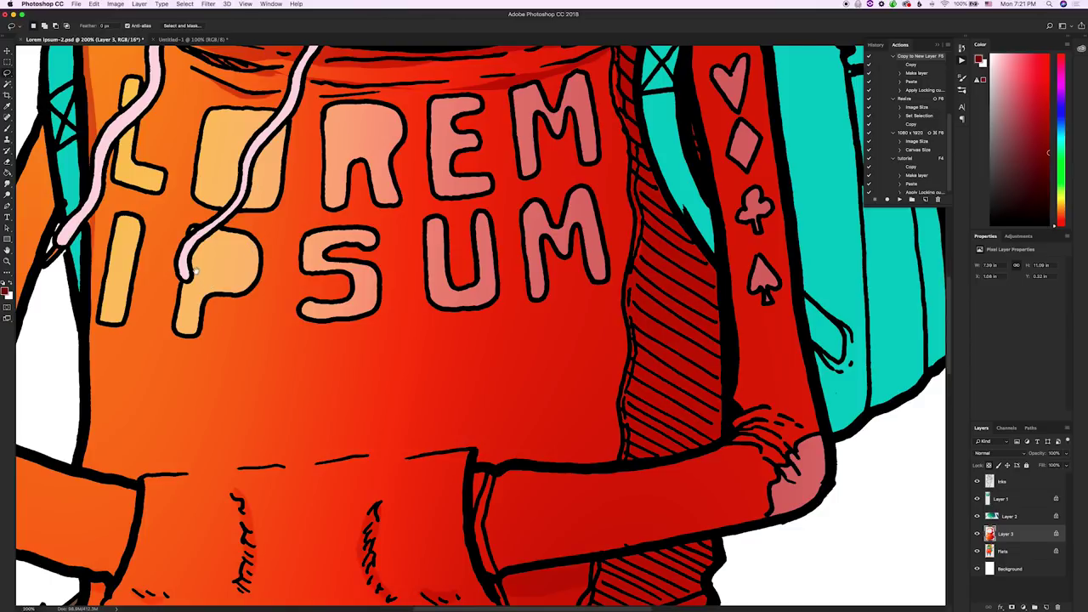
pyautogui.hscroll(-5, 412, 300)
pyautogui.moveTo(412, 302); pyautogui.dragTo(411, 299)
pyautogui.moveTo(248, 162)
pyautogui.mouseDown()
pyautogui.moveTo(180, 310)
pyautogui.moveTo(137, 456)
pyautogui.mouseUp()
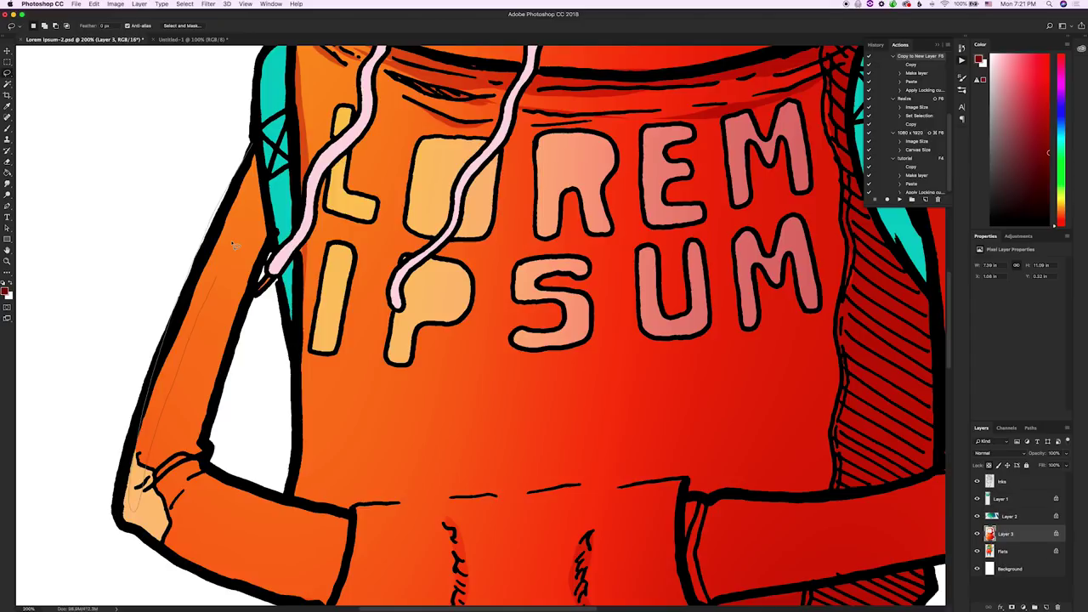
pyautogui.moveTo(250, 182); pyautogui.dragTo(255, 146)
pyautogui.moveTo(352, 518); pyautogui.dragTo(219, 469)
# Step: Pick a bright yellow, shrink the soft brush, paint the selected sleeve highlights, and clear the selection
pyautogui.click(1061, 201)
pyautogui.moveTo(1051, 166); pyautogui.dragTo(1059, 34)
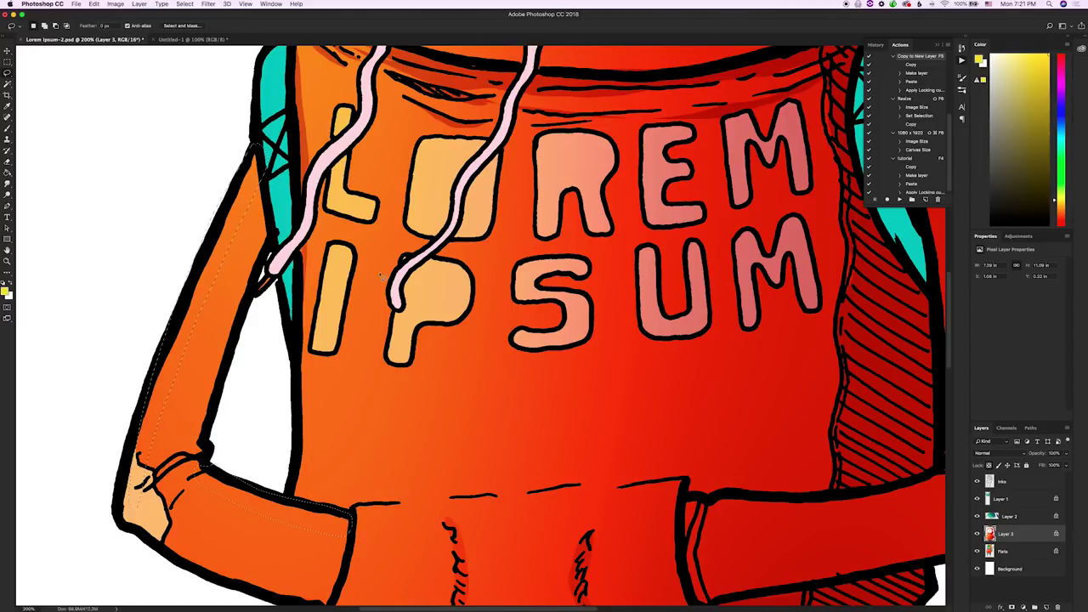
pyautogui.press('b')
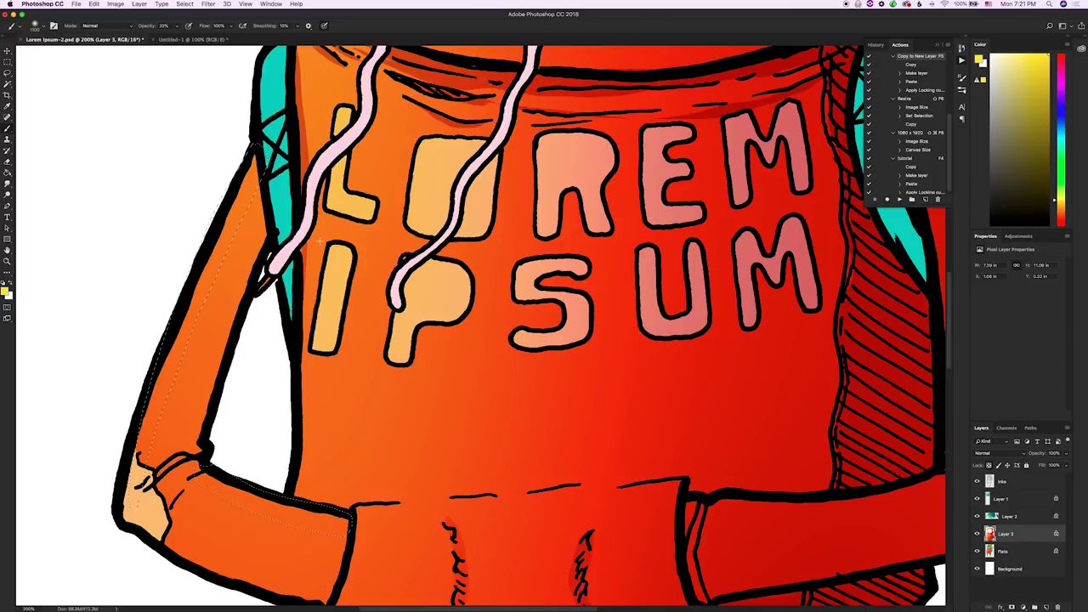
pyautogui.press('[')
pyautogui.press('[')
pyautogui.press('[')
pyautogui.press('[')
pyautogui.press('[')
pyautogui.press('[')
pyautogui.press('[')
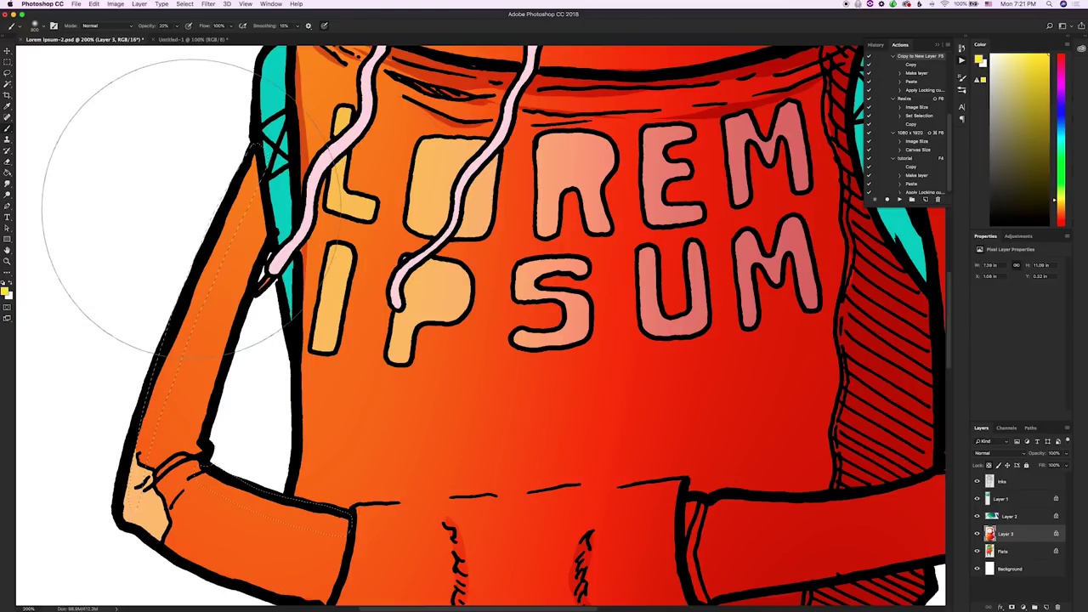
pyautogui.press('[')
pyautogui.press('[')
pyautogui.press('[')
pyautogui.press('[')
pyautogui.press('[')
pyautogui.press('[')
pyautogui.press('[')
pyautogui.press('[')
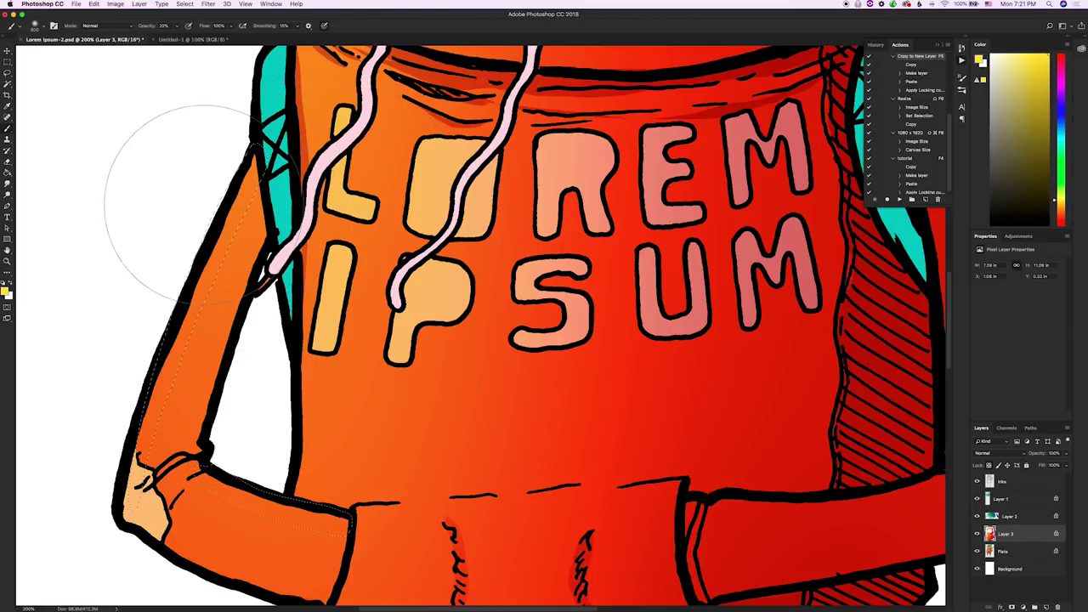
pyautogui.press('[')
pyautogui.press('[')
pyautogui.press('[')
pyautogui.press('[')
pyautogui.press('[')
pyautogui.press('[')
pyautogui.press('[')
pyautogui.press('[')
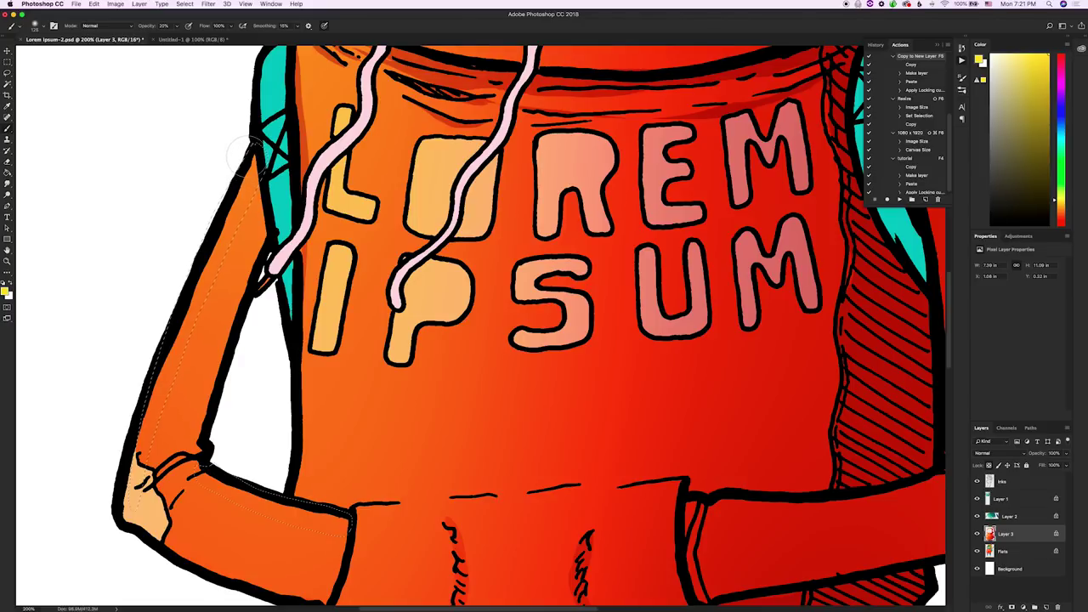
pyautogui.moveTo(219, 207)
pyautogui.mouseDown()
pyautogui.moveTo(128, 442)
pyautogui.moveTo(170, 319)
pyautogui.moveTo(227, 174)
pyautogui.mouseUp()
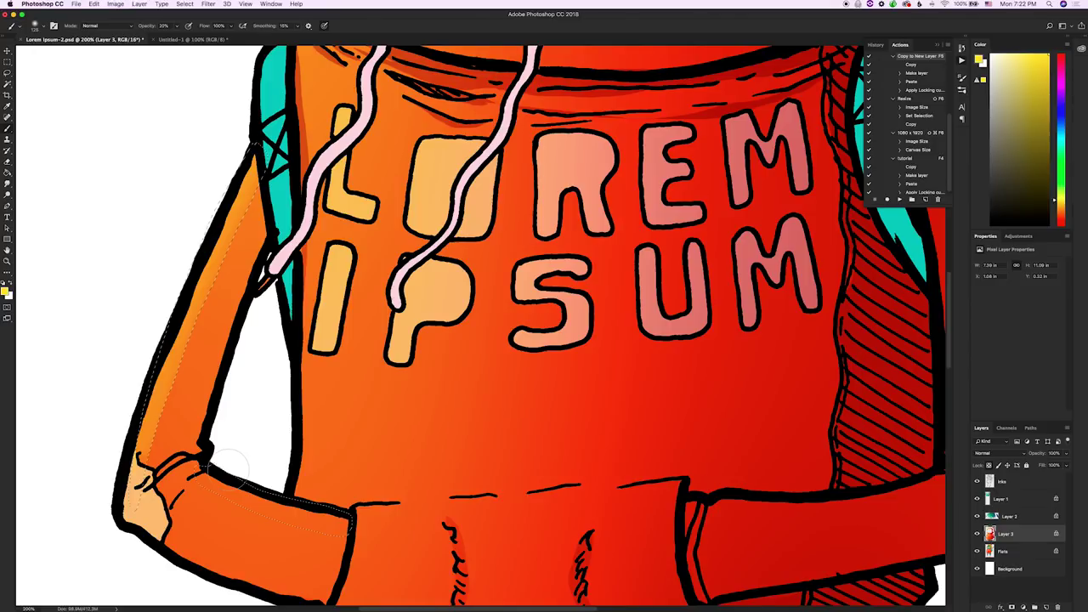
pyautogui.moveTo(349, 511); pyautogui.dragTo(328, 509)
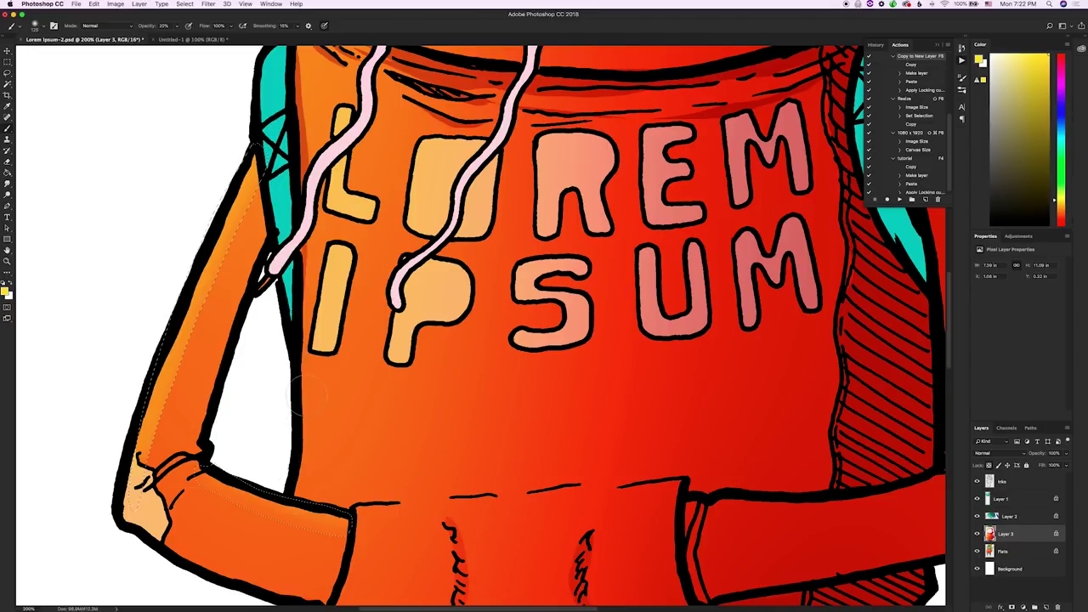
pyautogui.press('super+d')
# Step: Lasso highlight shapes along the hood rim and neck folds and brush them with a pale yellow
pyautogui.scroll(10, 325, 206)
pyautogui.press('l')
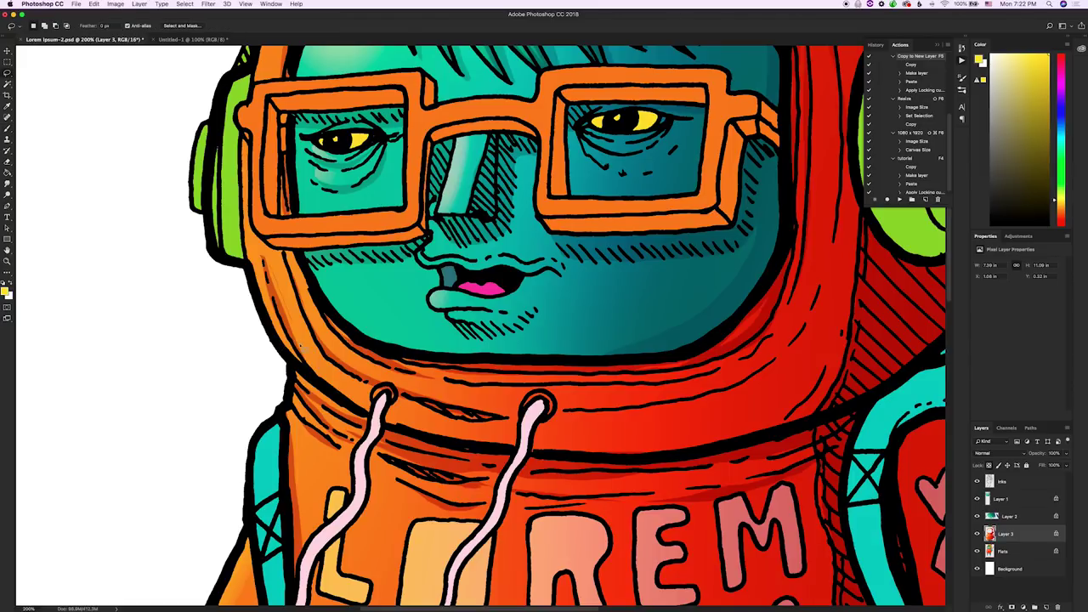
pyautogui.scroll(5, 398, 173)
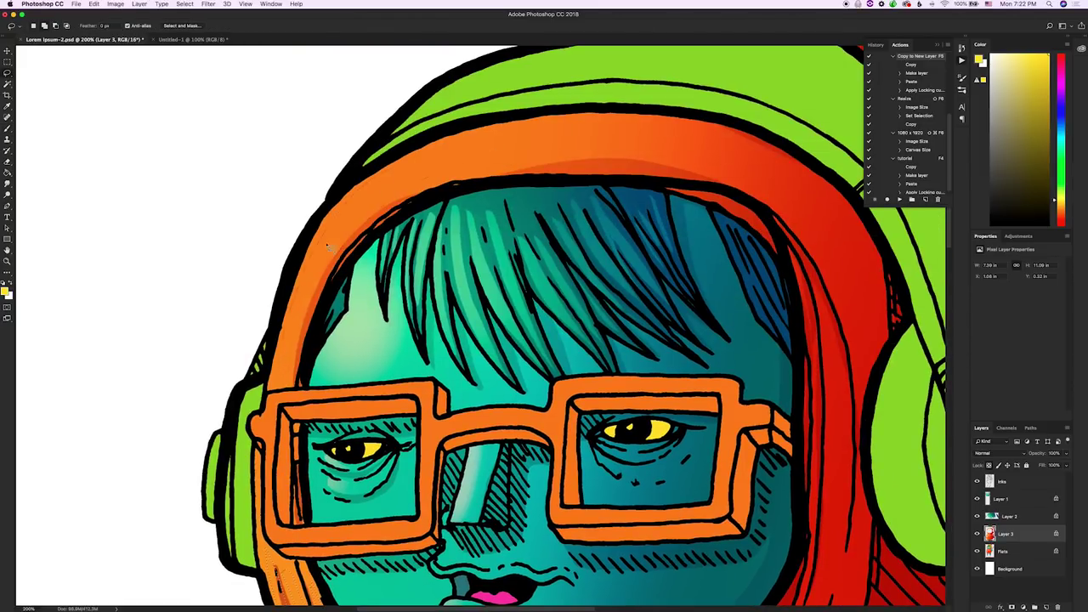
pyautogui.hotkey('ctrl', '-')
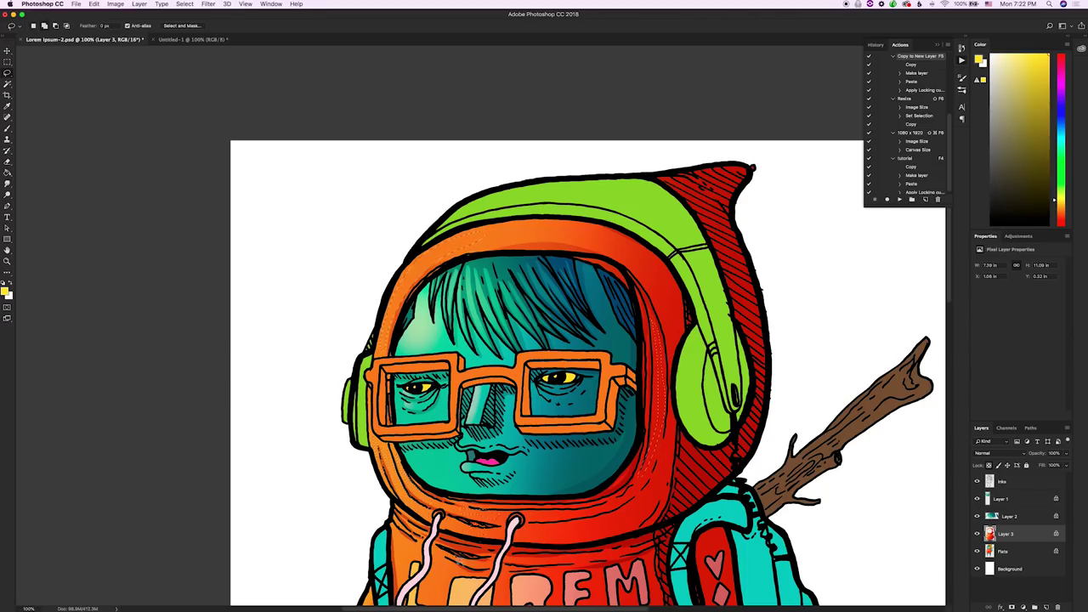
pyautogui.hotkey('ctrl', '-')
pyautogui.press('b')
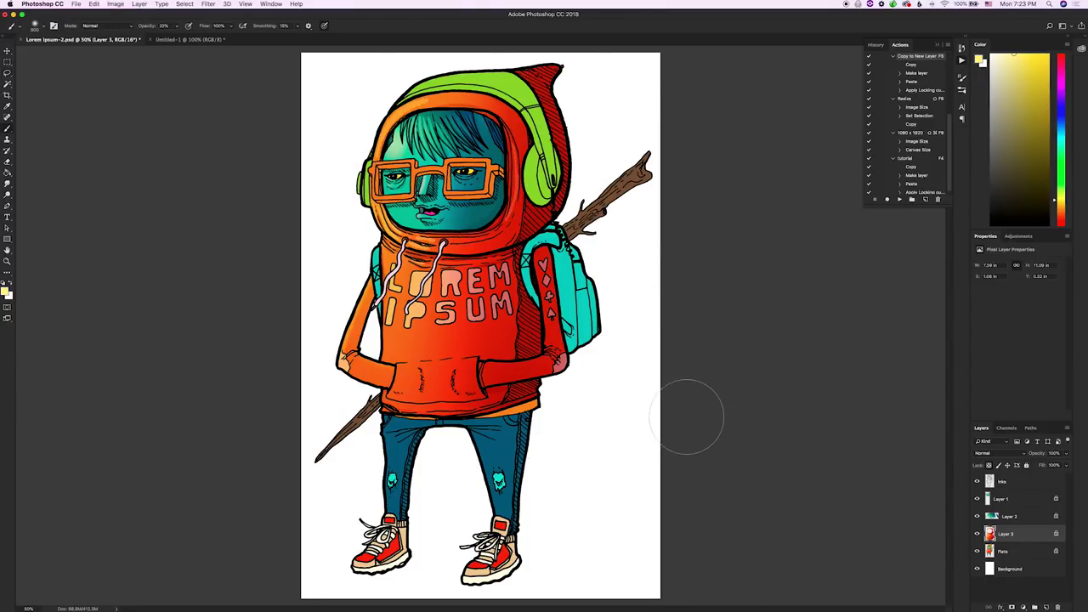
# Step: Copy the glasses from the Flats layer to a new locked layer and brush red shading and a yellow highlight across them
pyautogui.click(1016, 553)
pyautogui.press('w')
pyautogui.click(430, 170)
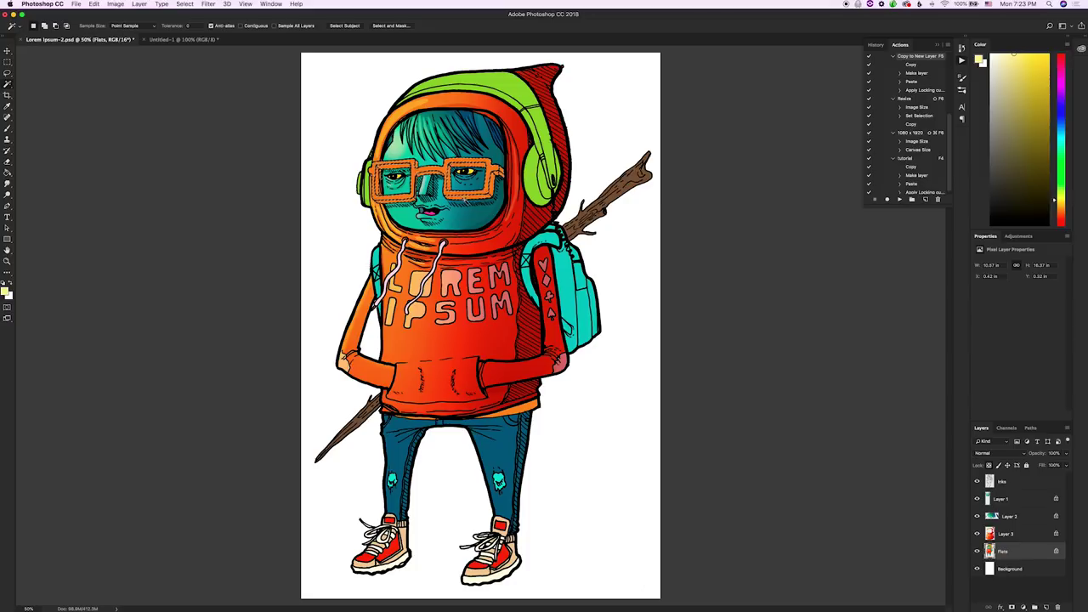
pyautogui.press('F5')
pyautogui.press('b')
pyautogui.keyDown('alt'); pyautogui.click(508, 128); pyautogui.keyUp('alt')
pyautogui.click(506, 174)
pyautogui.keyDown('alt'); pyautogui.click(467, 171); pyautogui.keyUp('alt')
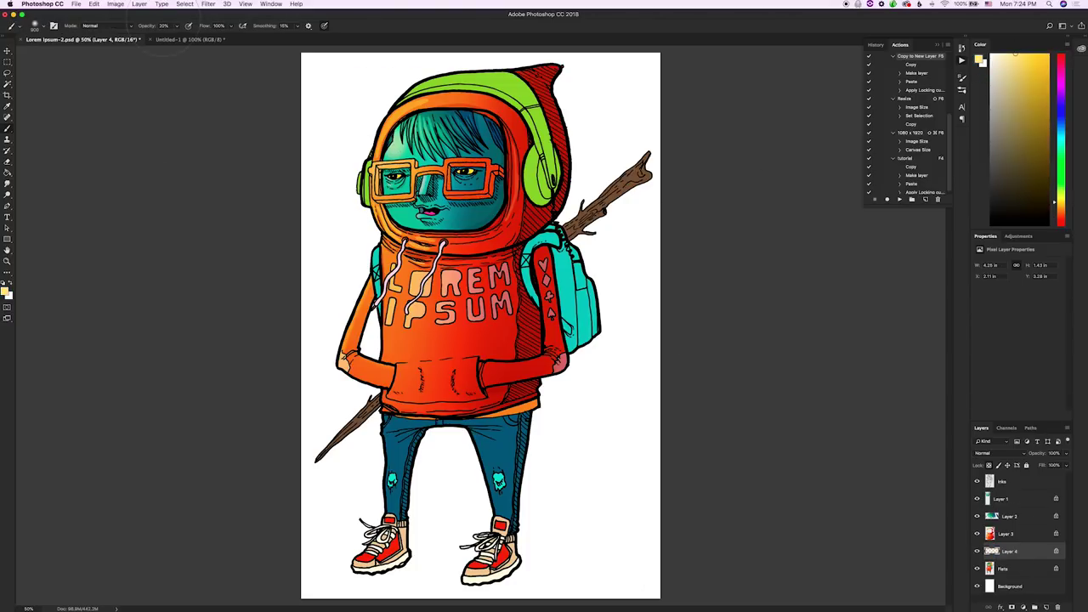
# Step: Select the green headphones on the Flats layer and copy them to a new locked layer
pyautogui.click(1016, 569)
pyautogui.press('w')
pyautogui.click(535, 127)
pyautogui.press('F5')
# Step: Brush a lighter green on the lit side of the headphones and a darker green on the shaded band and ear cup
pyautogui.press('b')
pyautogui.keyDown('alt'); pyautogui.click(536, 128); pyautogui.keyUp('alt')
pyautogui.keyDown('alt'); pyautogui.click(451, 85); pyautogui.keyUp('alt')
pyautogui.moveTo(456, 87)
pyautogui.mouseDown()
pyautogui.moveTo(429, 83)
pyautogui.moveTo(367, 182)
pyautogui.mouseUp()
pyautogui.keyDown('alt'); pyautogui.click(553, 185); pyautogui.keyUp('alt')
pyautogui.moveTo(539, 105)
pyautogui.mouseDown()
pyautogui.moveTo(590, 228)
pyautogui.moveTo(591, 321)
pyautogui.moveTo(627, 304)
pyautogui.moveTo(599, 341)
pyautogui.mouseUp()
# Step: Select the turquoise backpack on the Flats layer and copy it to a new locked layer
pyautogui.press('w')
pyautogui.click(1008, 586)
pyautogui.click(581, 298)
pyautogui.press('F5')
# Step: Pick a dark blue, brush soft shading over the backpack's shaded side, and sample its turquoise for the highlights
pyautogui.click(1060, 116)
pyautogui.press('b')
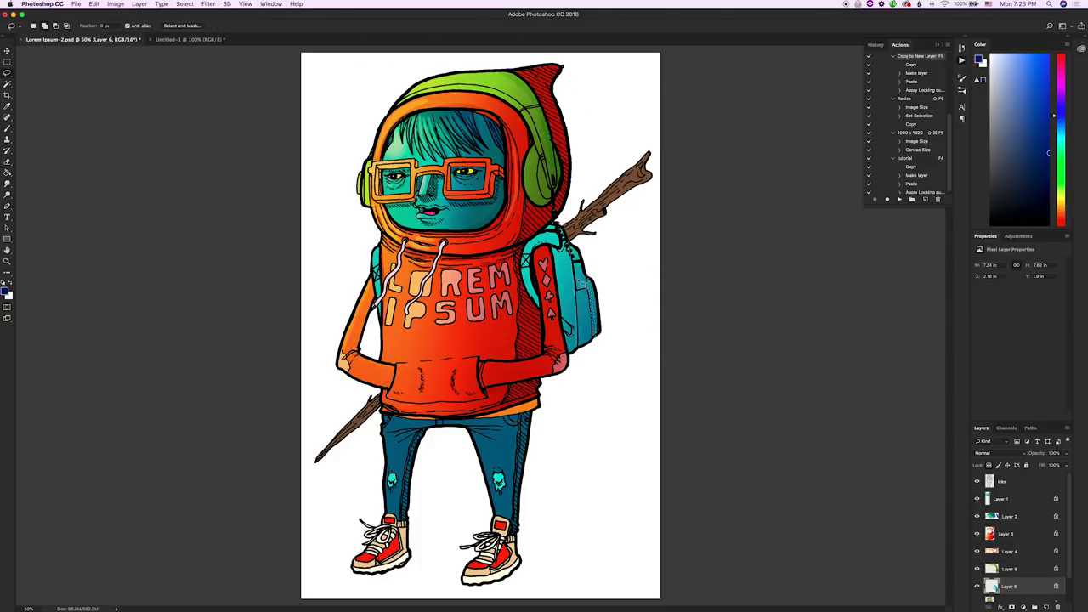
pyautogui.keyDown('alt'); pyautogui.click(579, 317); pyautogui.keyUp('alt')
pyautogui.moveTo(590, 357); pyautogui.dragTo(585, 277)
pyautogui.press('super+d')
pyautogui.keyDown('alt'); pyautogui.click(553, 251); pyautogui.keyUp('alt')
pyautogui.keyDown('alt'); pyautogui.click(545, 235); pyautogui.keyUp('alt')
# Step: Lasso and brush light turquoise highlights on the backpack and its straps, and save the document
pyautogui.press('l')
pyautogui.press('super+1')
pyautogui.moveTo(566, 177); pyautogui.dragTo(611, 141)
pyautogui.press('b')
pyautogui.keyDown('alt'); pyautogui.click(591, 149); pyautogui.keyUp('alt')
pyautogui.moveTo(259, 183); pyautogui.dragTo(258, 197)
pyautogui.press('super+s')
# Step: Select the blue jeans on the Flats layer and copy them to a new locked layer
pyautogui.press('super+minus')
pyautogui.press('super+minus')
pyautogui.click(1012, 601)
pyautogui.press('w')
pyautogui.click(507, 448)
pyautogui.press('F5')
# Step: Brush dark blue shading on the shaded side of the jeans and a light blue highlight on the lit leg
pyautogui.press('b')
pyautogui.keyDown('alt'); pyautogui.click(512, 457); pyautogui.keyUp('alt')
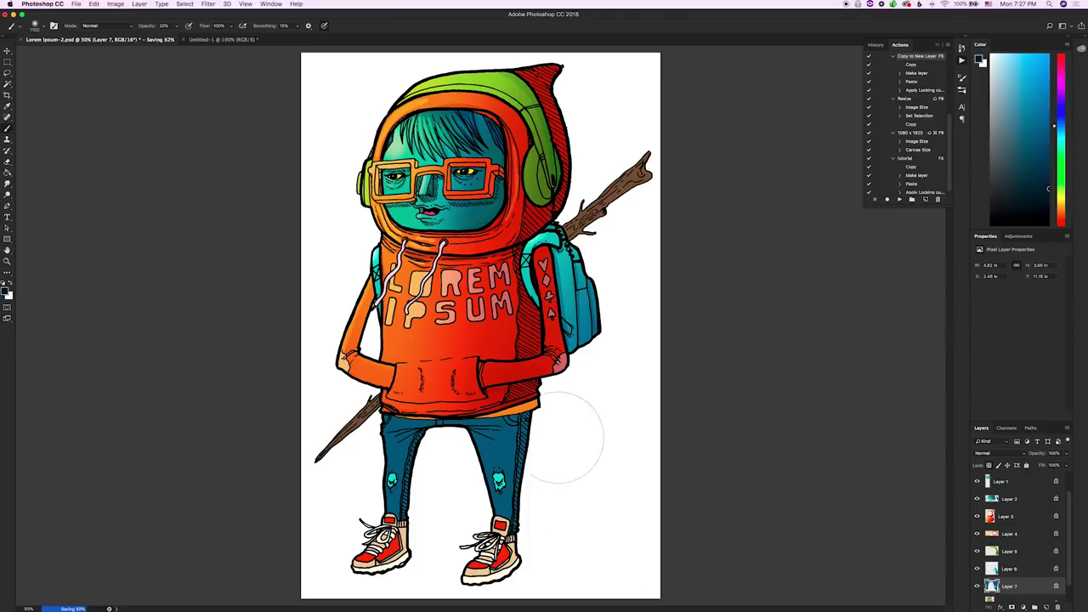
pyautogui.moveTo(595, 428); pyautogui.dragTo(552, 450)
pyautogui.click(1020, 54)
pyautogui.moveTo(394, 475); pyautogui.dragTo(379, 475)
# Step: Lasso the shadow shapes along both jeans legs, brush them with dark blue, and clear the selection
pyautogui.press('l')
pyautogui.moveTo(522, 434); pyautogui.dragTo(516, 532)
pyautogui.moveTo(493, 435)
pyautogui.mouseDown()
pyautogui.moveTo(466, 429)
pyautogui.moveTo(410, 520)
pyautogui.mouseUp()
pyautogui.press('b')
pyautogui.keyDown('alt'); pyautogui.click(400, 432); pyautogui.keyUp('alt')
pyautogui.moveTo(489, 459); pyautogui.dragTo(438, 476)
pyautogui.press('super+d')
# Step: Shrink the brush and paint dark blue shadows and light blue highlights into the folds of the jeans
pyautogui.press('super+plus')
pyautogui.press('super+plus')
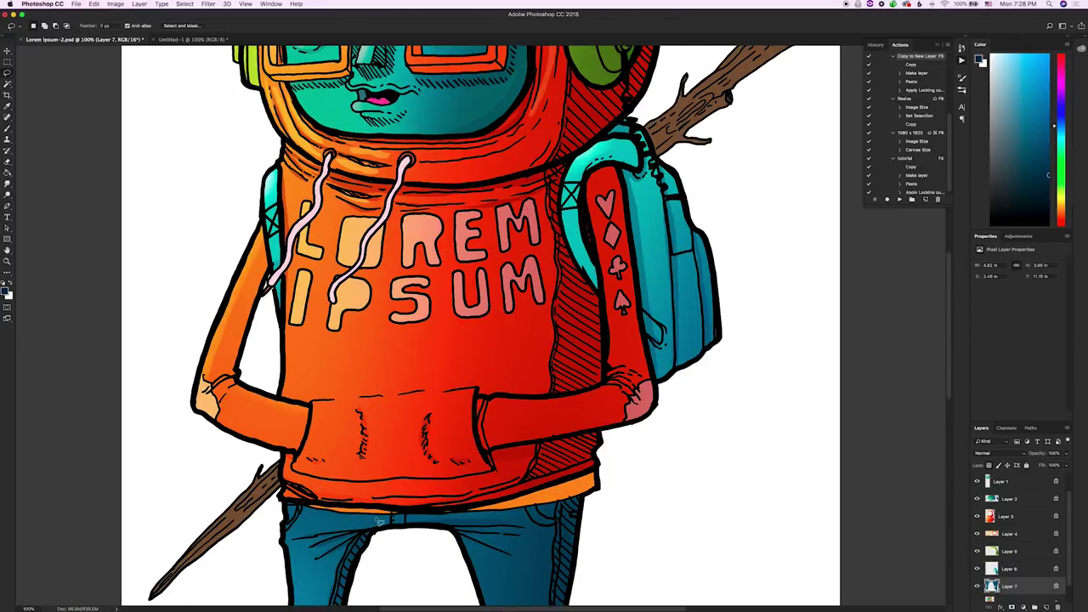
pyautogui.press('[')
pyautogui.press('[')
pyautogui.press('[')
pyautogui.press('[')
pyautogui.press('[')
pyautogui.press('[')
pyautogui.press('[')
pyautogui.press('[')
pyautogui.press('[')
pyautogui.press('[')
pyautogui.moveTo(409, 510); pyautogui.dragTo(440, 430)
pyautogui.click(1007, 55)
pyautogui.moveTo(361, 444); pyautogui.dragTo(326, 507)
pyautogui.moveTo(519, 605); pyautogui.dragTo(540, 492)
pyautogui.press('super+minus')
pyautogui.press('super+minus')
# Step: Copy the brown stick from the Flats layer to a new locked layer and sample dark brown for brushing its shading
pyautogui.press('w')
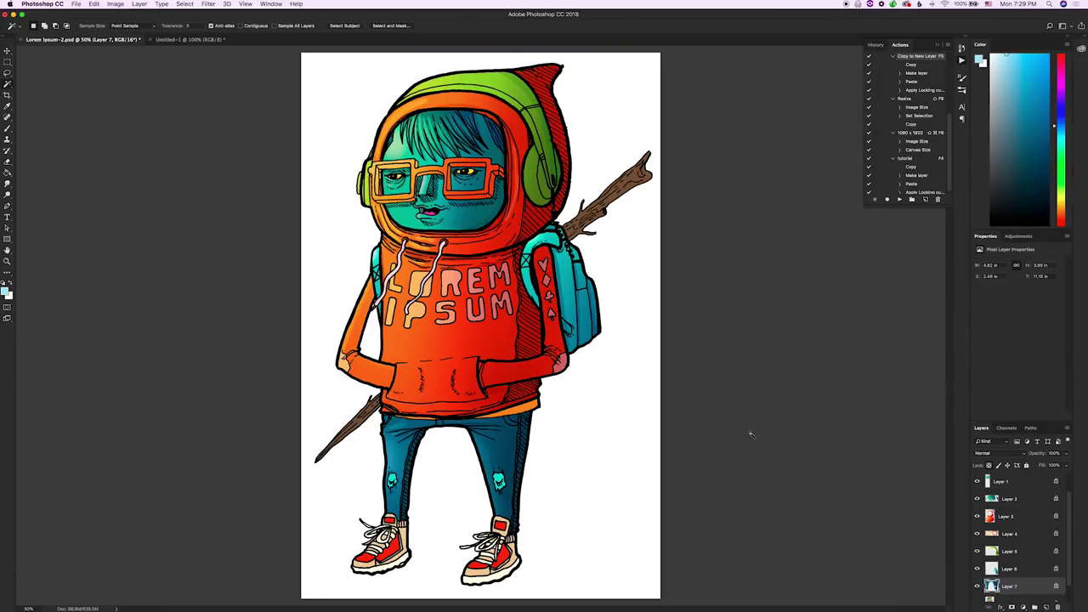
pyautogui.click(1010, 600)
pyautogui.hotkey('ctrl', 'j')
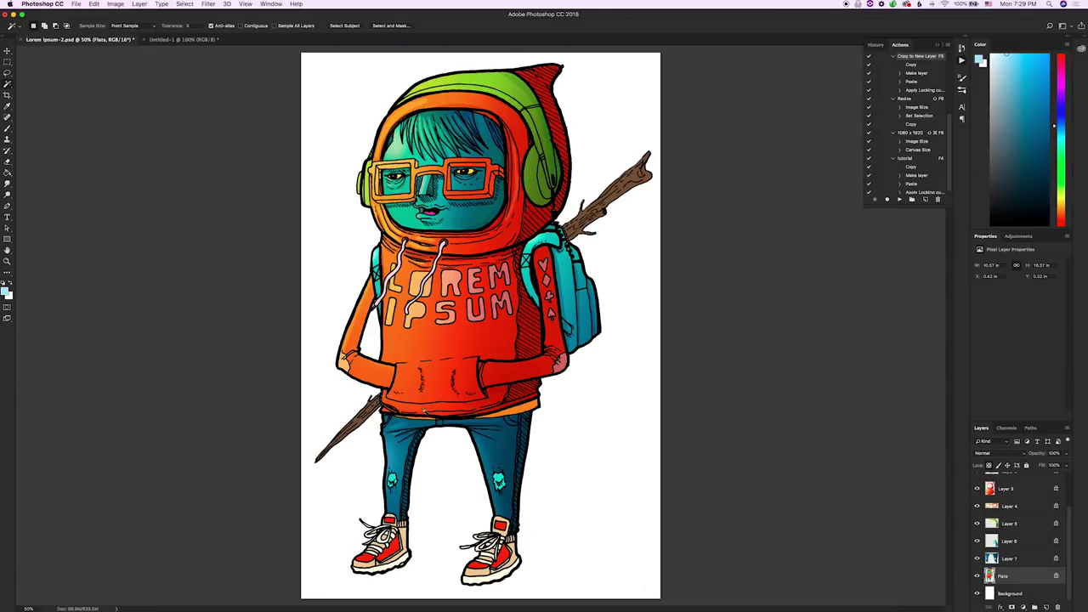
pyautogui.press('b')
pyautogui.keyDown('alt'); pyautogui.click(622, 183); pyautogui.keyUp('alt')
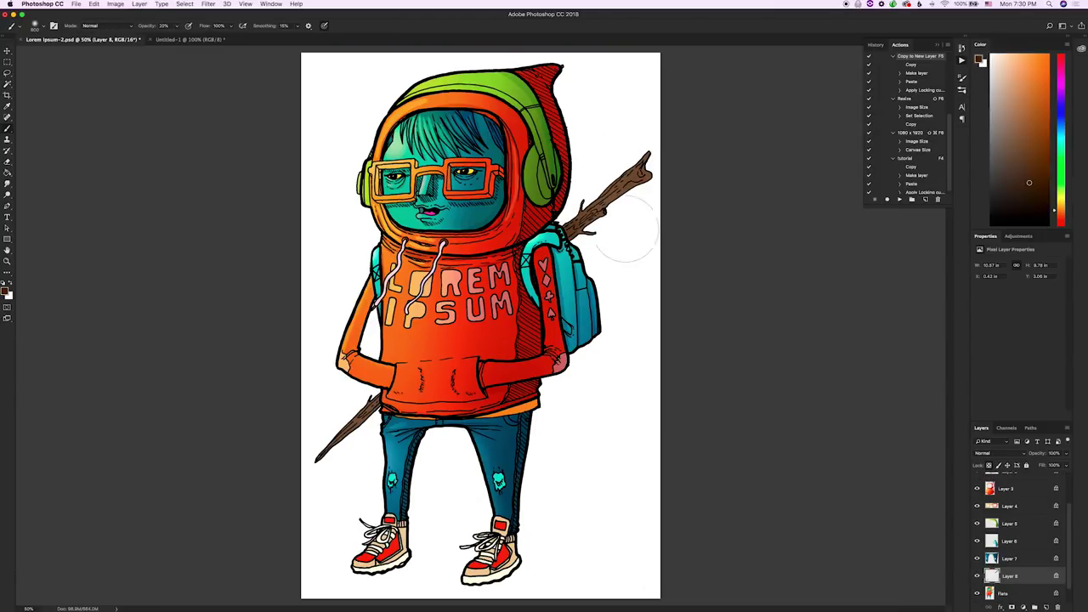
# Step: Copy the sneaker flats to a new locked layer and brush on sampled shading and pale yellow highlights
pyautogui.click(1017, 596)
pyautogui.press('w')
pyautogui.click(497, 553)
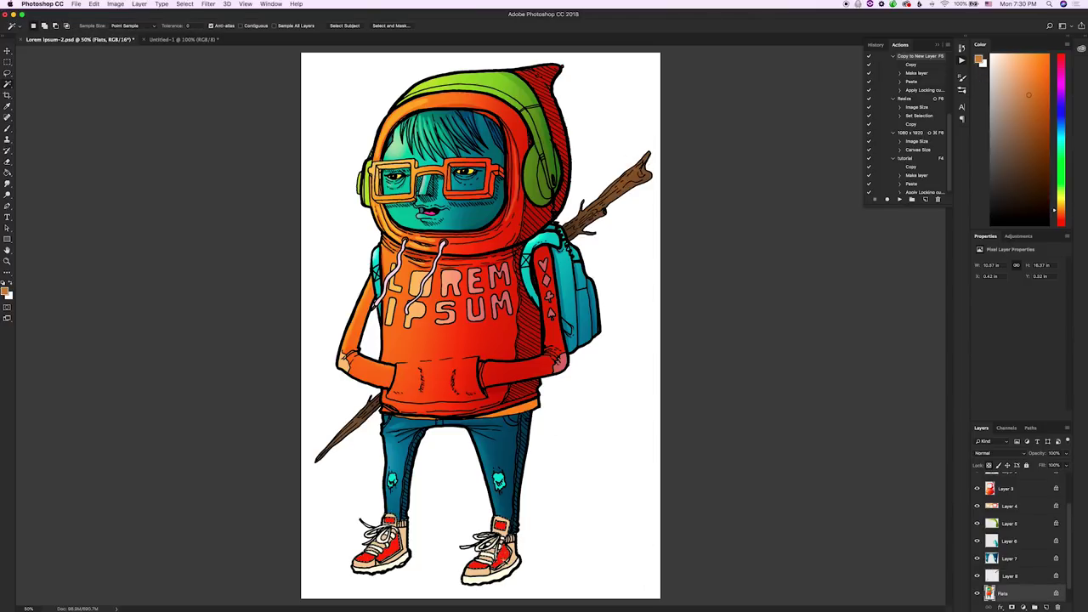
pyautogui.press('F5')
pyautogui.press('b')
pyautogui.keyDown('alt'); pyautogui.click(529, 393); pyautogui.keyUp('alt')
pyautogui.keyDown('alt'); pyautogui.click(401, 568); pyautogui.keyUp('alt')
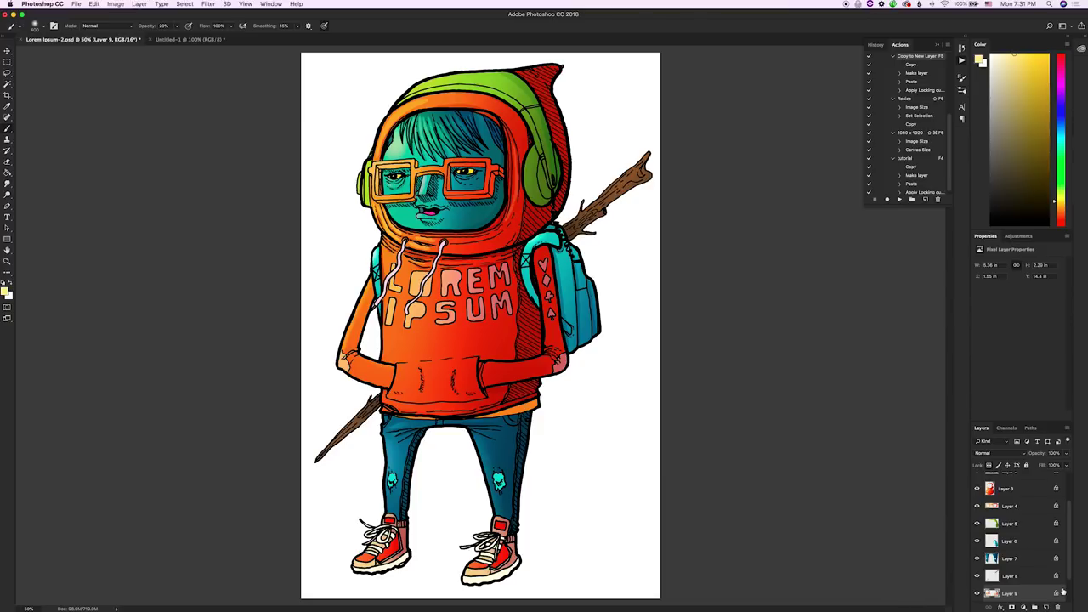
# Step: Duplicate all layers from Flats up to Inks below the Flats layer and merge the copies into one layer
pyautogui.moveTo(1069, 573); pyautogui.dragTo(1069, 585)
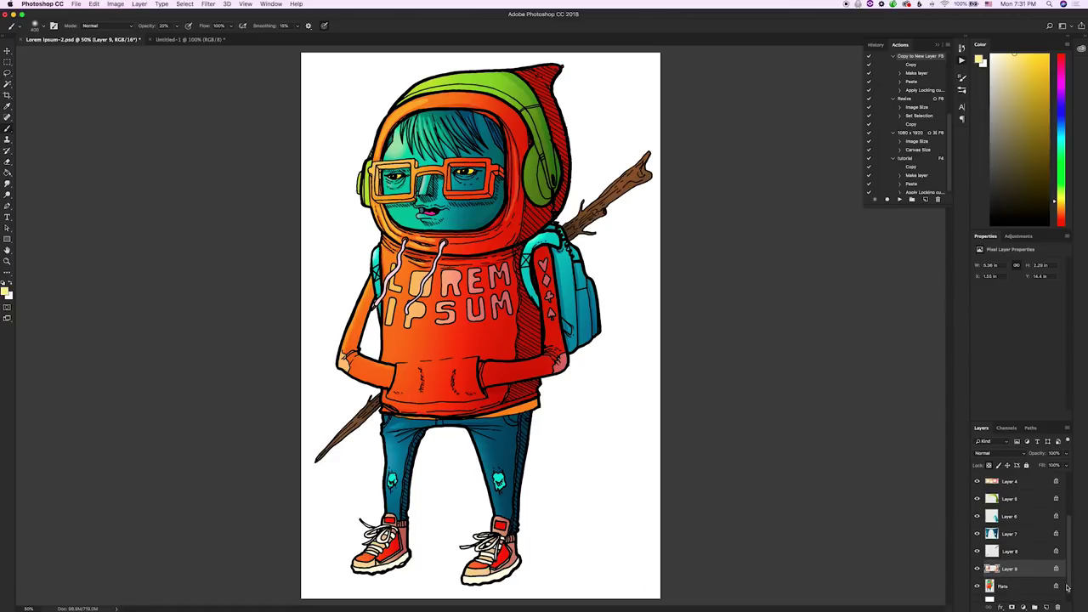
pyautogui.click(1034, 586)
pyautogui.scroll(5, 1072, 585)
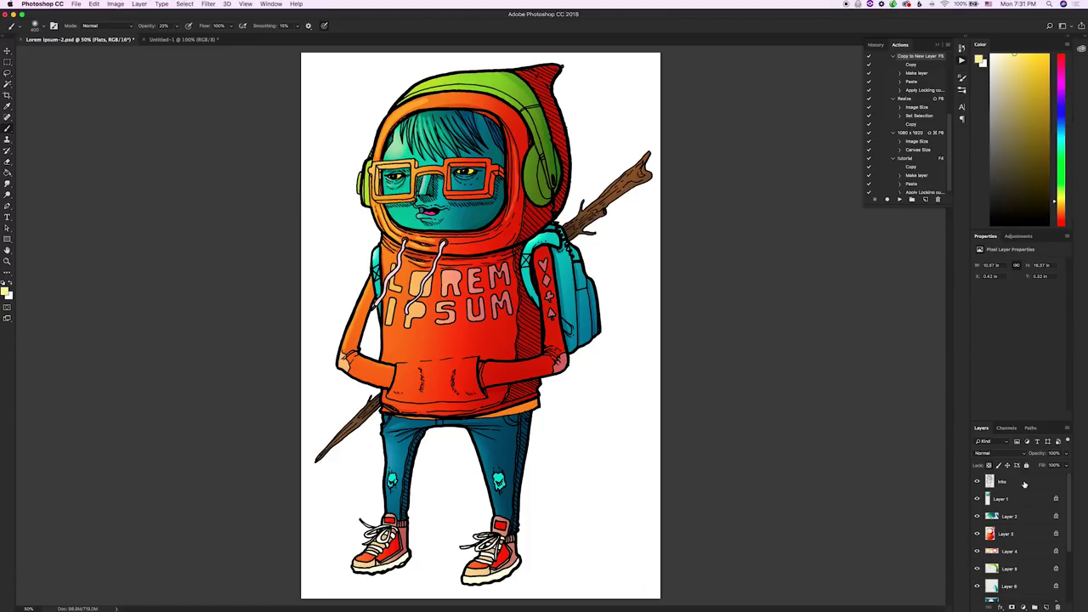
pyautogui.keyDown('shift'); pyautogui.click(1025, 484); pyautogui.keyUp('shift')
pyautogui.scroll(-3, 1021, 530)
pyautogui.moveTo(1018, 578); pyautogui.dragTo(1020, 587)
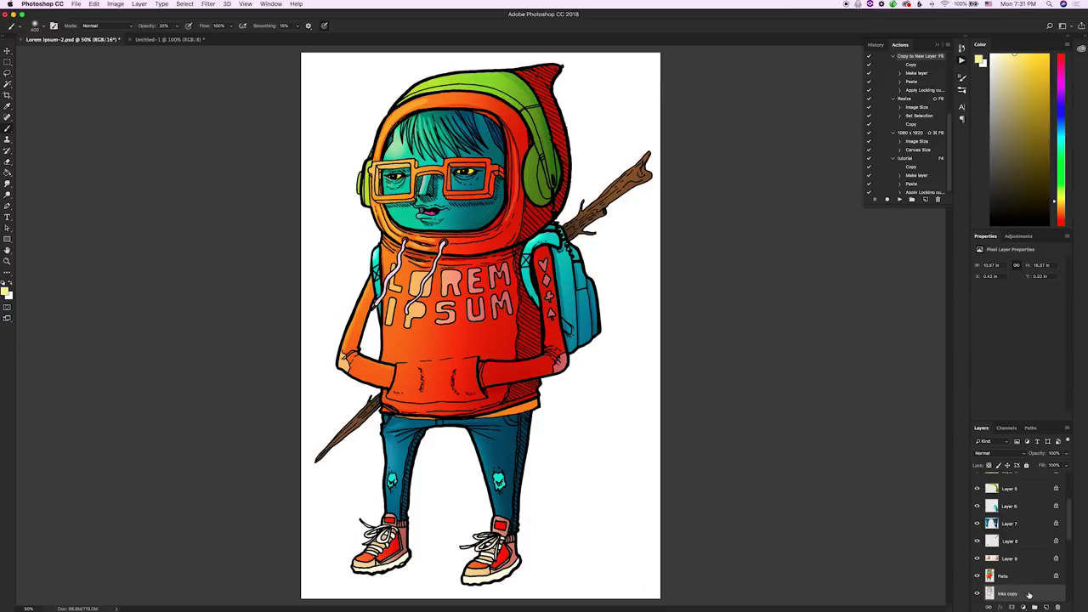
pyautogui.rightClick(1030, 596)
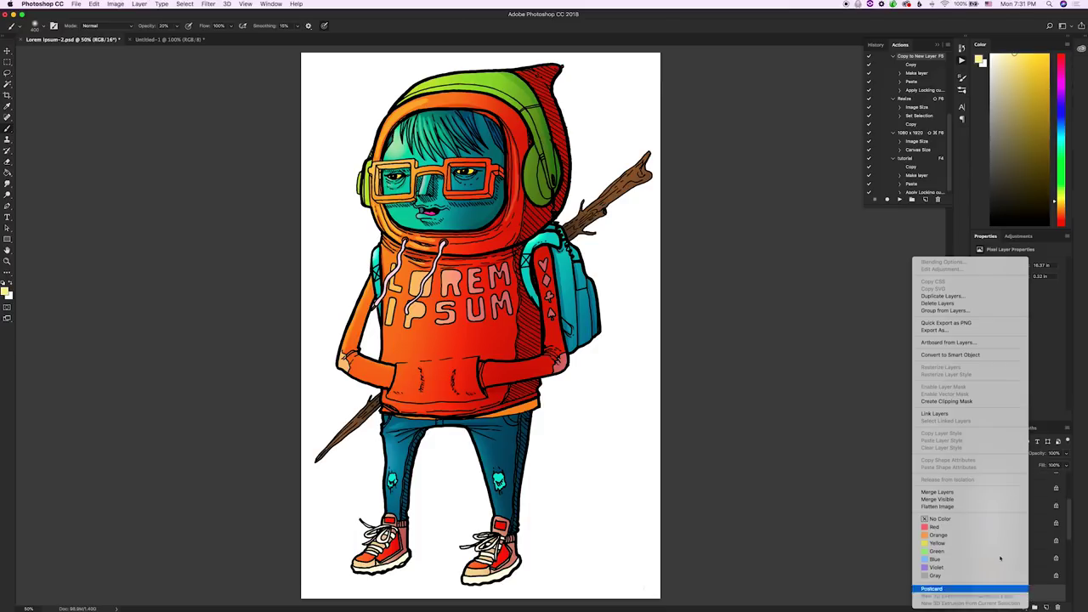
pyautogui.click(949, 493)
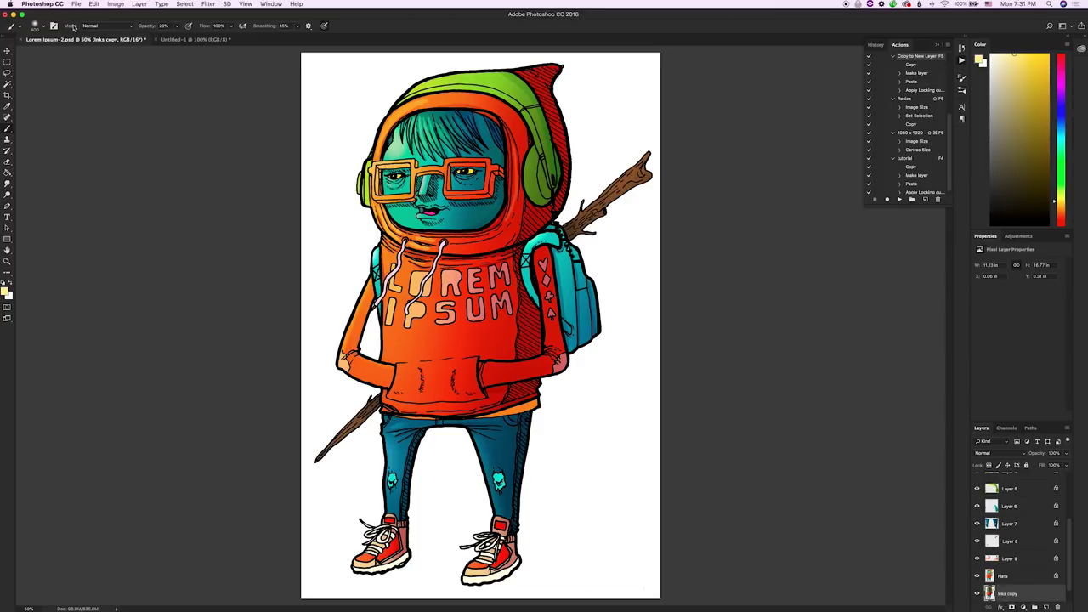
# Step: Open FreeWatercolor_2_V2.jpg.ai and img_1915.jpg_V2.ai from the WATERCOLOR TEXTURES folder, accepting the default import settings
pyautogui.click(77, 4)
pyautogui.click(82, 24)
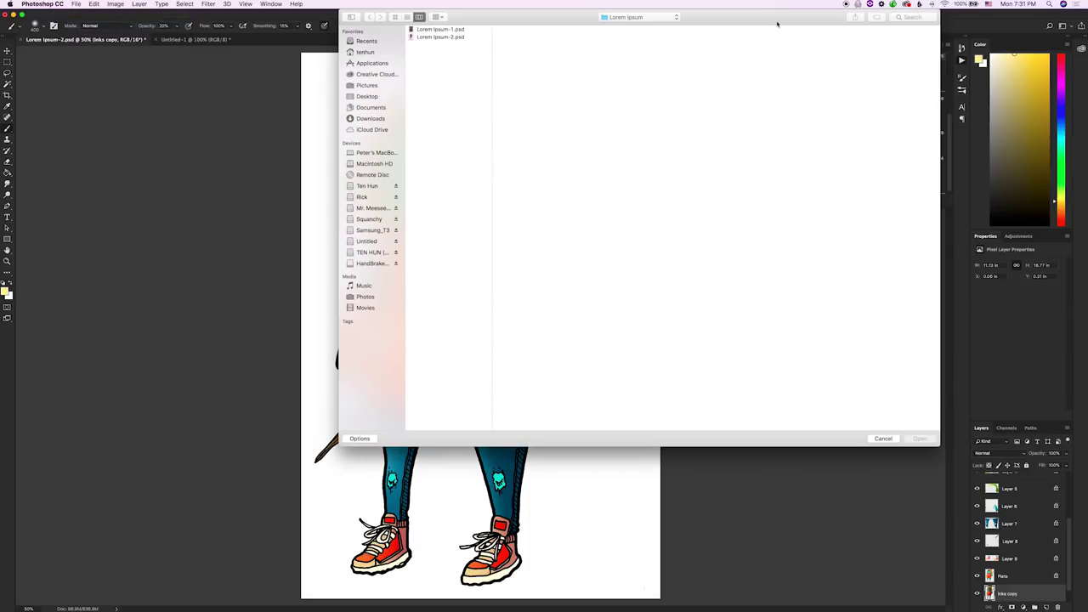
pyautogui.click(633, 18)
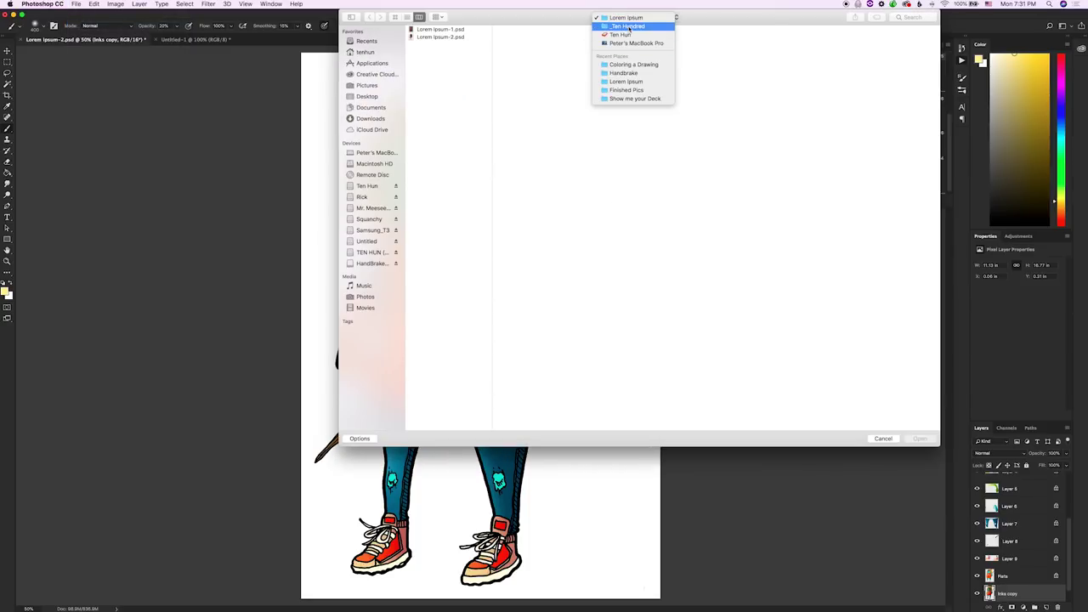
pyautogui.click(628, 32)
pyautogui.click(539, 418)
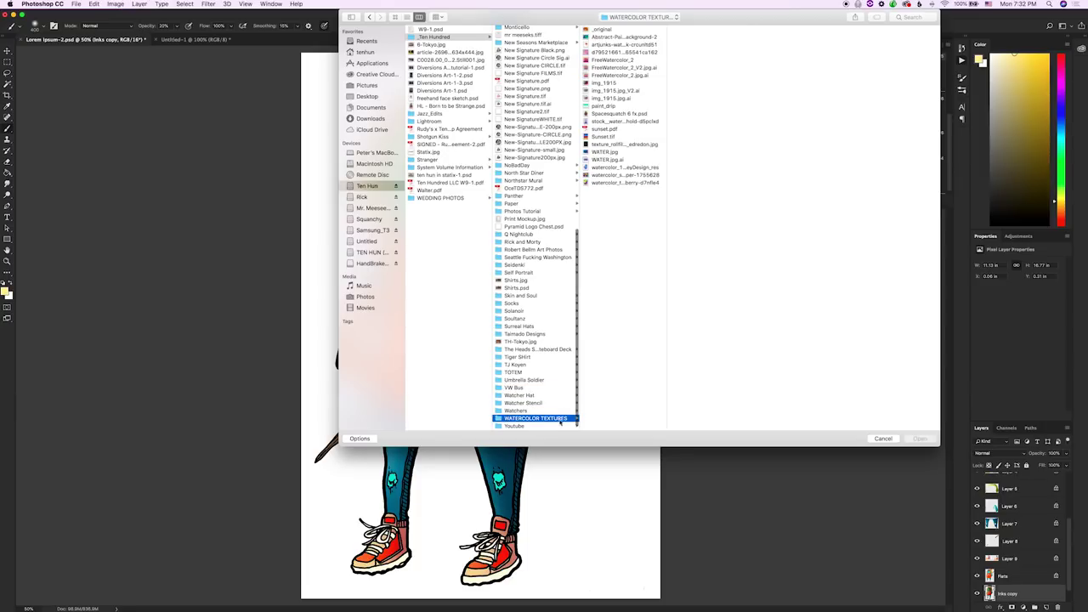
pyautogui.click(640, 68)
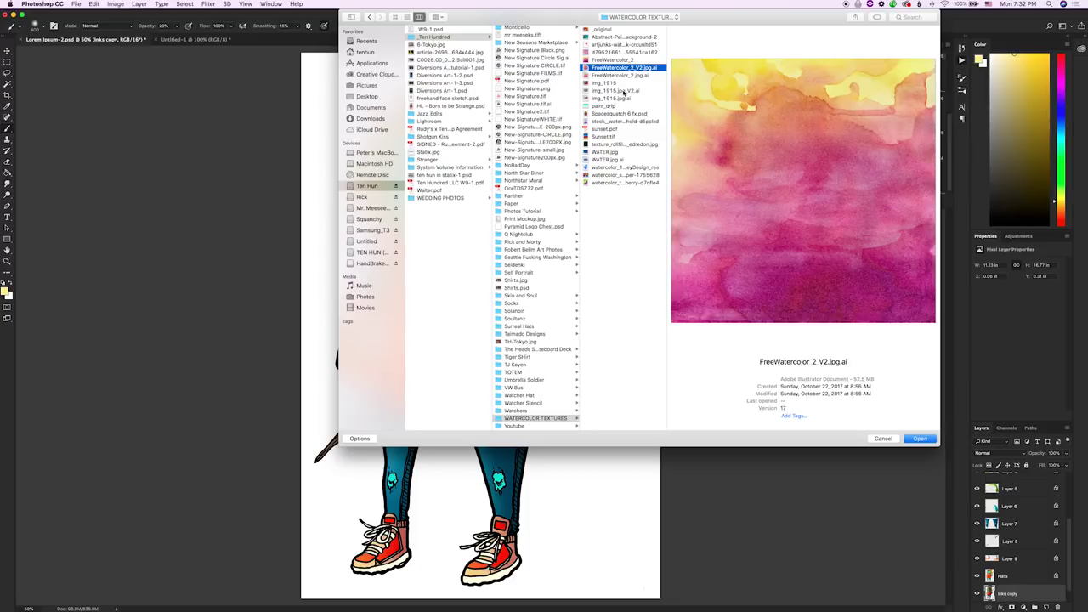
pyautogui.keyDown('super'); pyautogui.click(624, 90); pyautogui.keyUp('super')
pyautogui.click(919, 440)
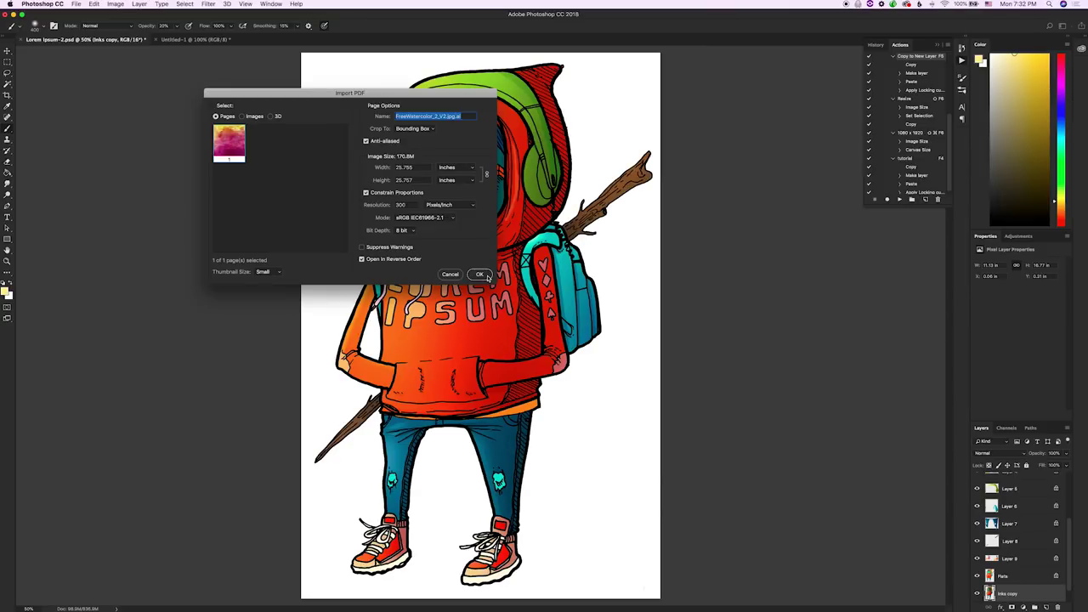
pyautogui.click(481, 275)
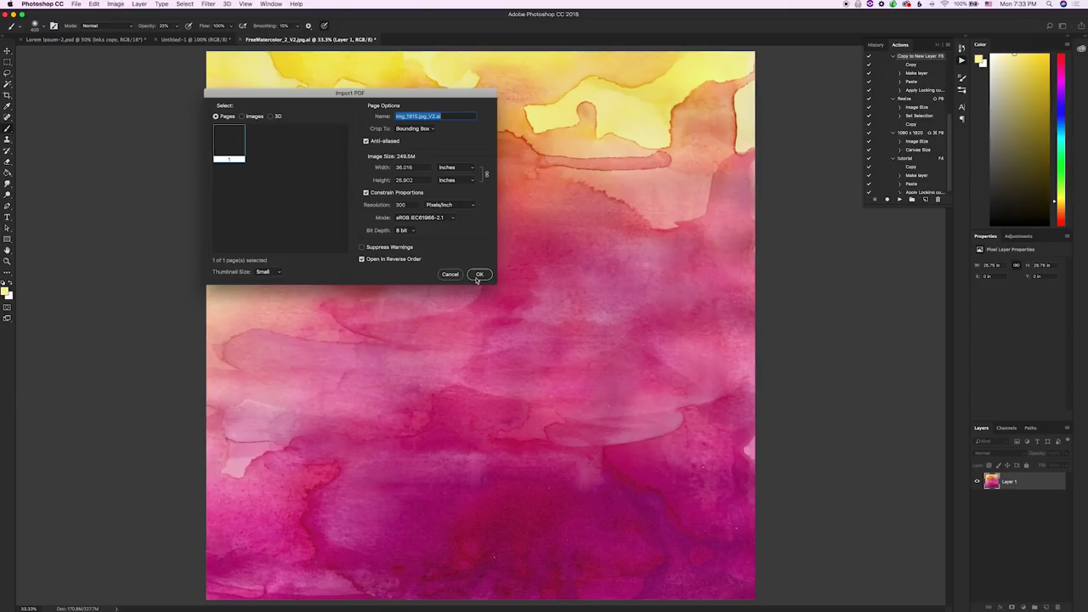
pyautogui.click(481, 274)
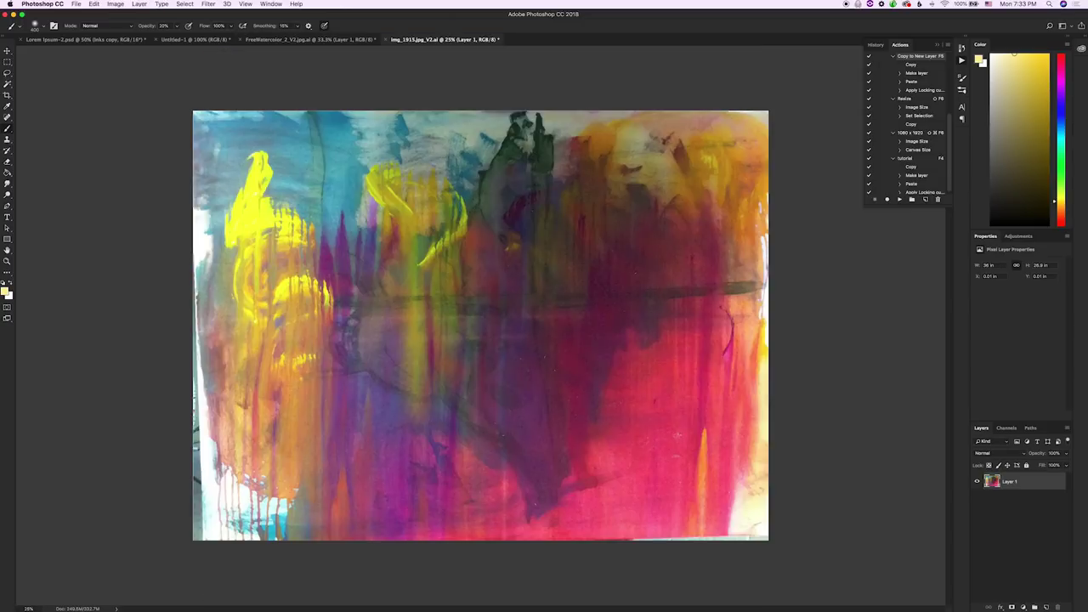
# Step: Copy the whole img_1915 texture and paste it into Lorem Ipsum-2.psd as a layer directly above Layer 1
pyautogui.press('super+a')
pyautogui.press('super+c')
pyautogui.click(94, 40)
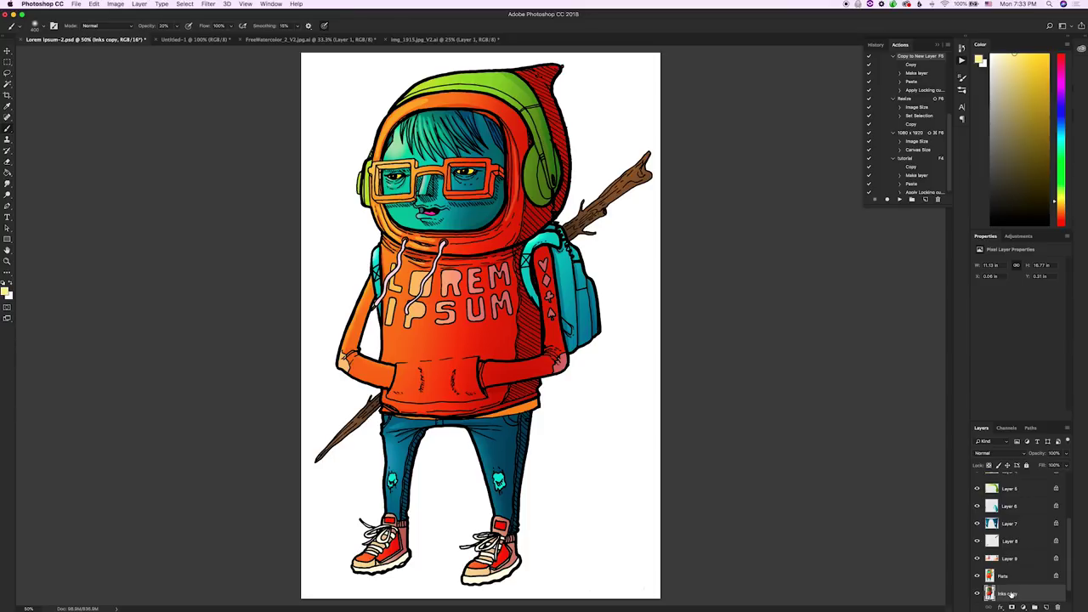
pyautogui.scroll(5, 1012, 587)
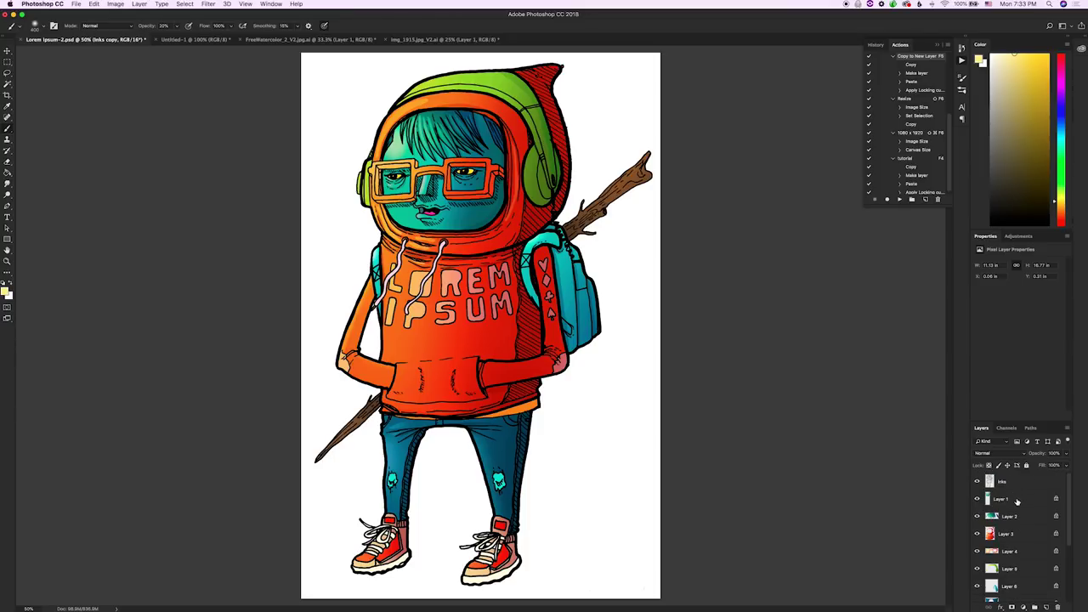
pyautogui.click(1017, 502)
pyautogui.press('super+c')
pyautogui.press('super+v')
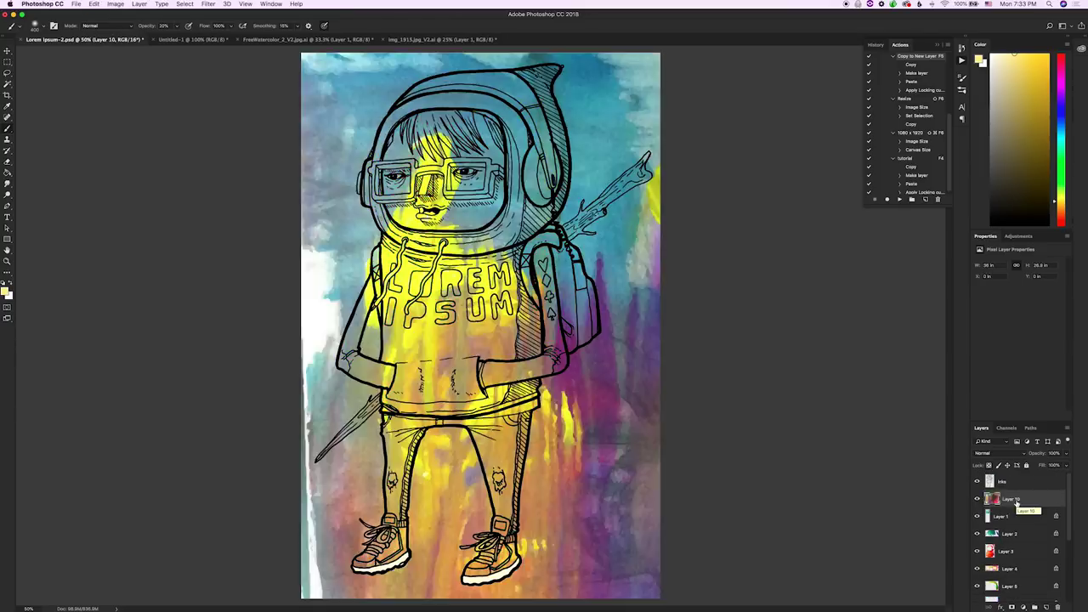
# Step: Rotate the pasted texture 90° and scale it to about 14.5 × 19.4 in, positioned to cover the whole canvas
pyautogui.press('super+t')
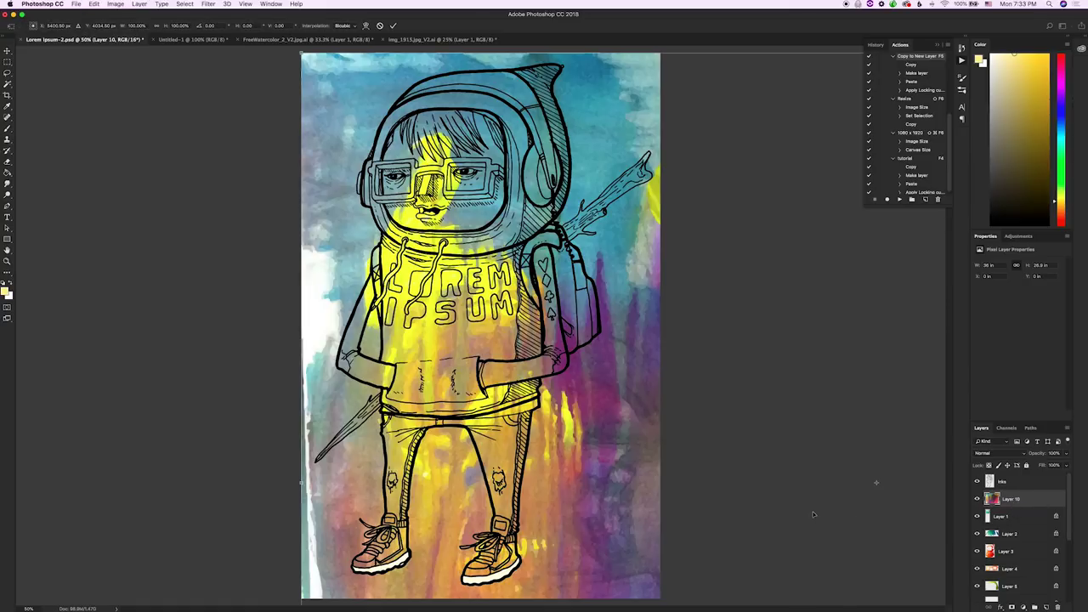
pyautogui.press('super+0')
pyautogui.moveTo(939, 603); pyautogui.dragTo(730, 452)
pyautogui.moveTo(562, 532); pyautogui.dragTo(429, 529)
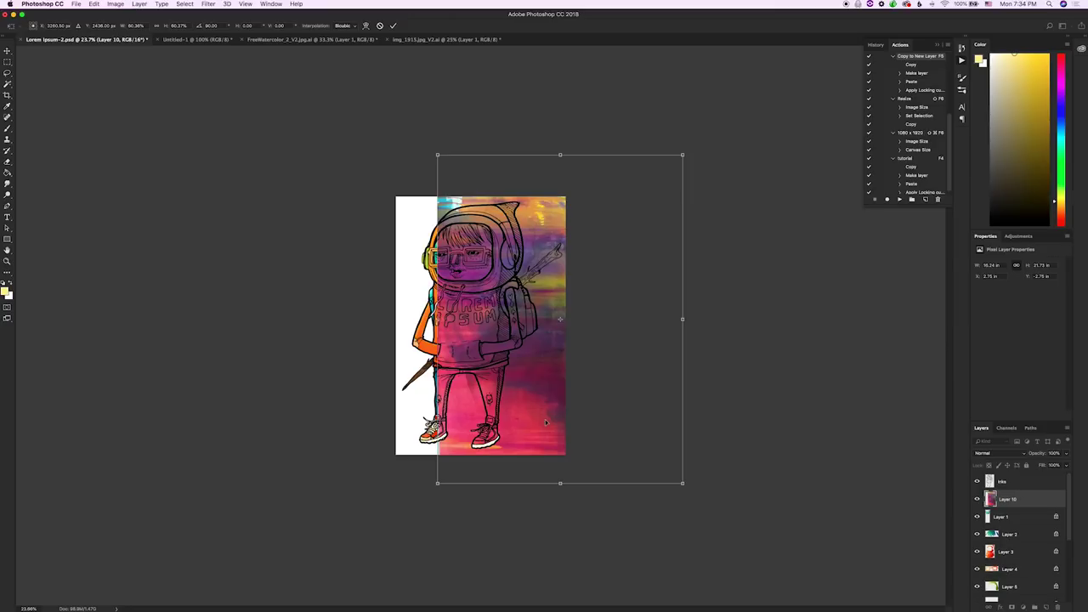
pyautogui.moveTo(547, 421); pyautogui.dragTo(479, 427)
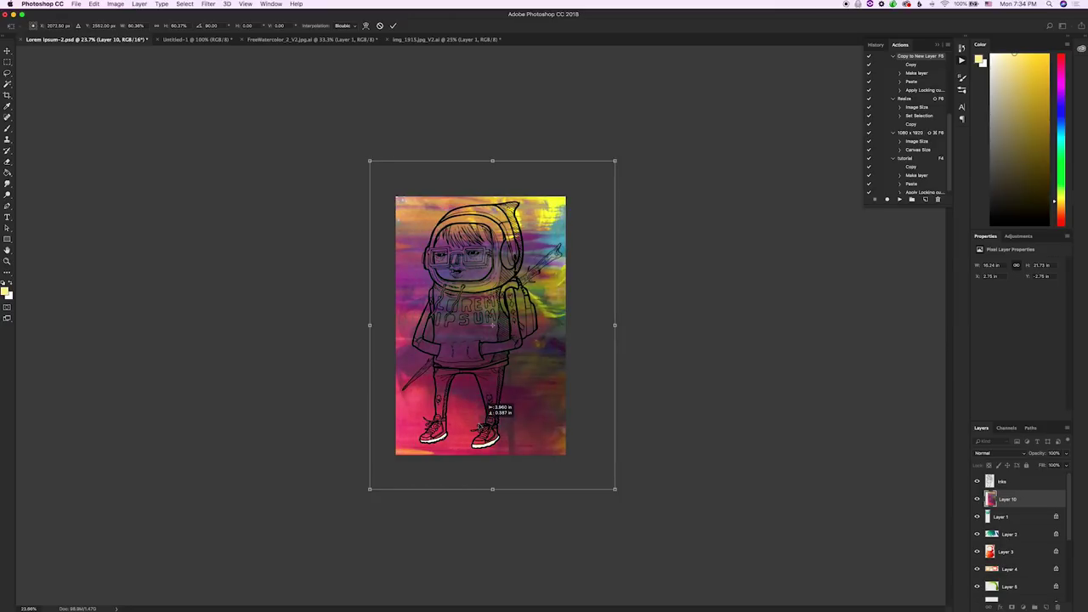
pyautogui.moveTo(615, 159); pyautogui.dragTo(597, 184)
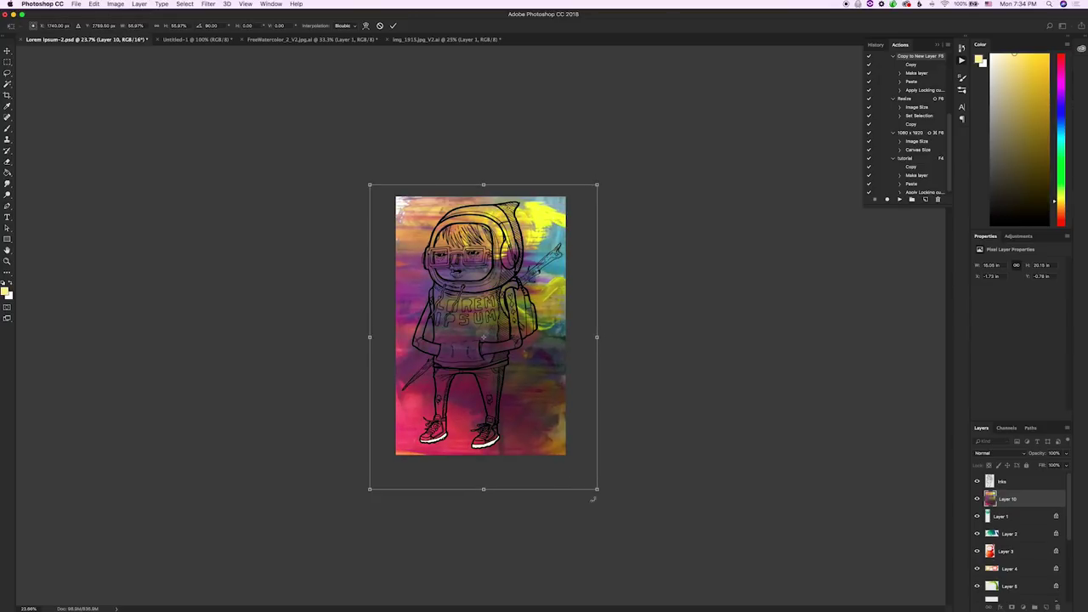
pyautogui.moveTo(597, 489); pyautogui.dragTo(587, 477)
pyautogui.press('Return')
pyautogui.press('b')
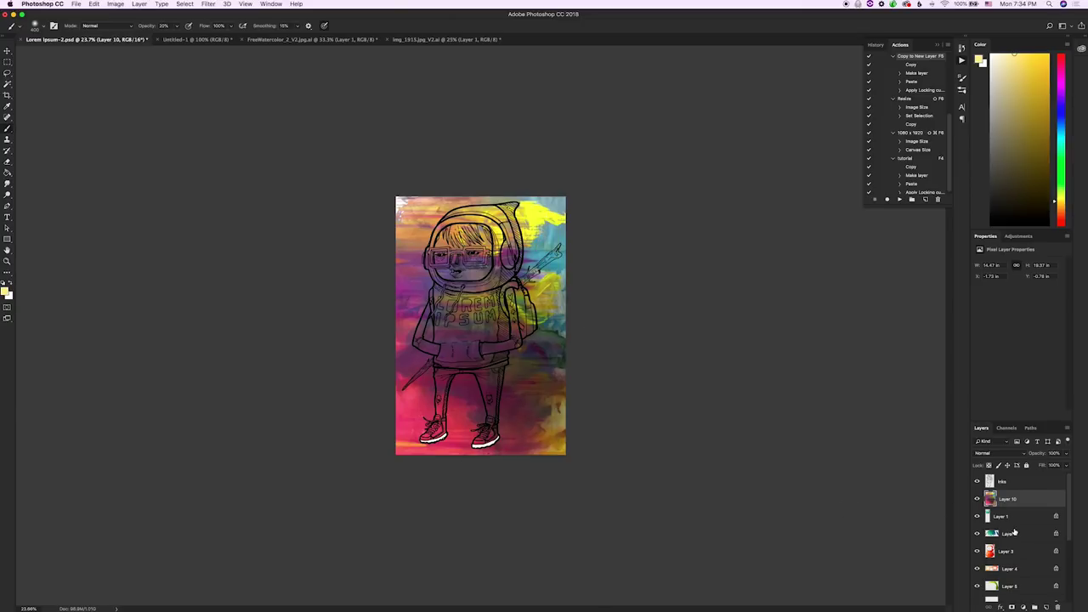
# Step: Select the empty area around the character on the Inks copy layer and delete that area from the texture on Layer 10
pyautogui.scroll(-5, 1016, 544)
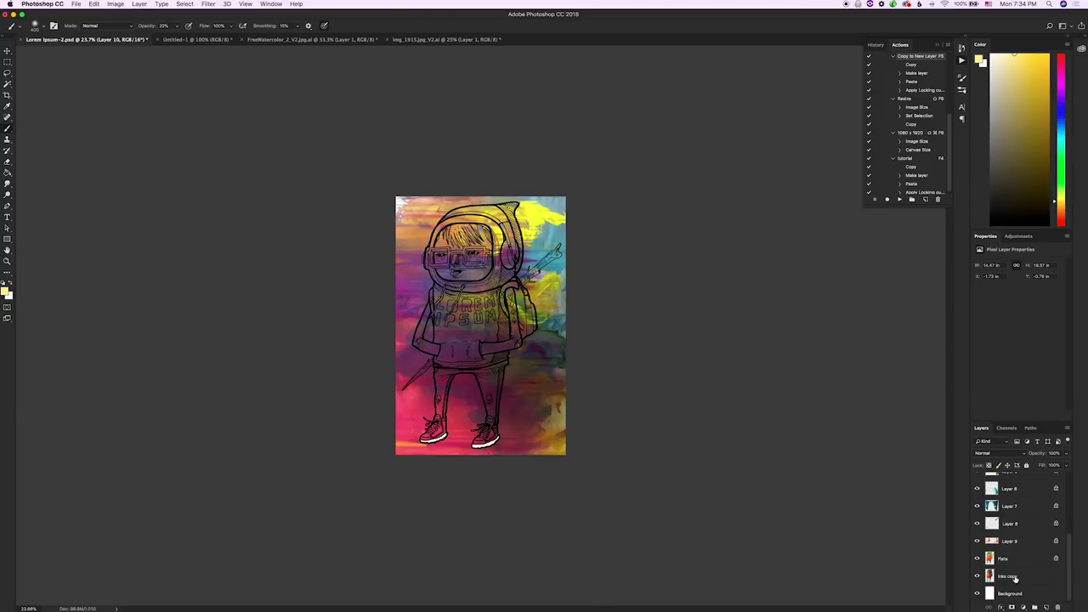
pyautogui.click(1015, 578)
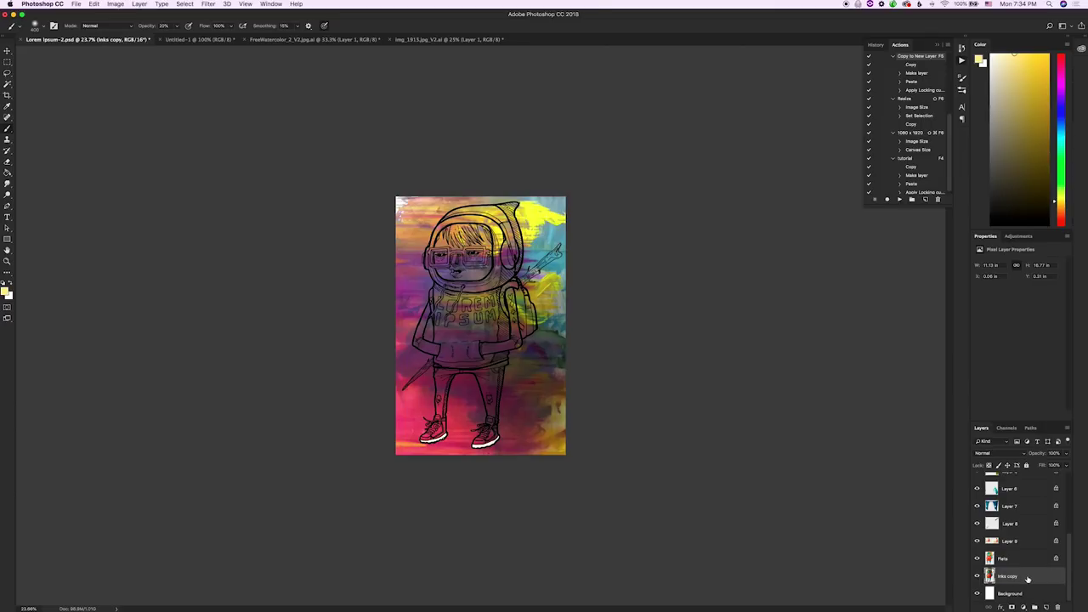
pyautogui.press('w')
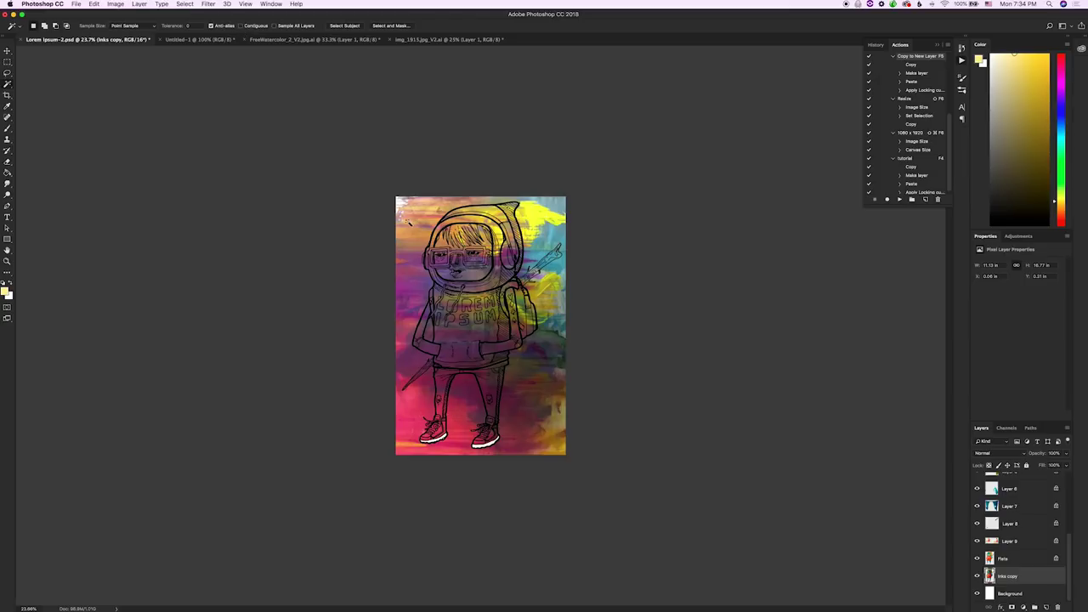
pyautogui.click(416, 225)
pyautogui.scroll(5, 1027, 495)
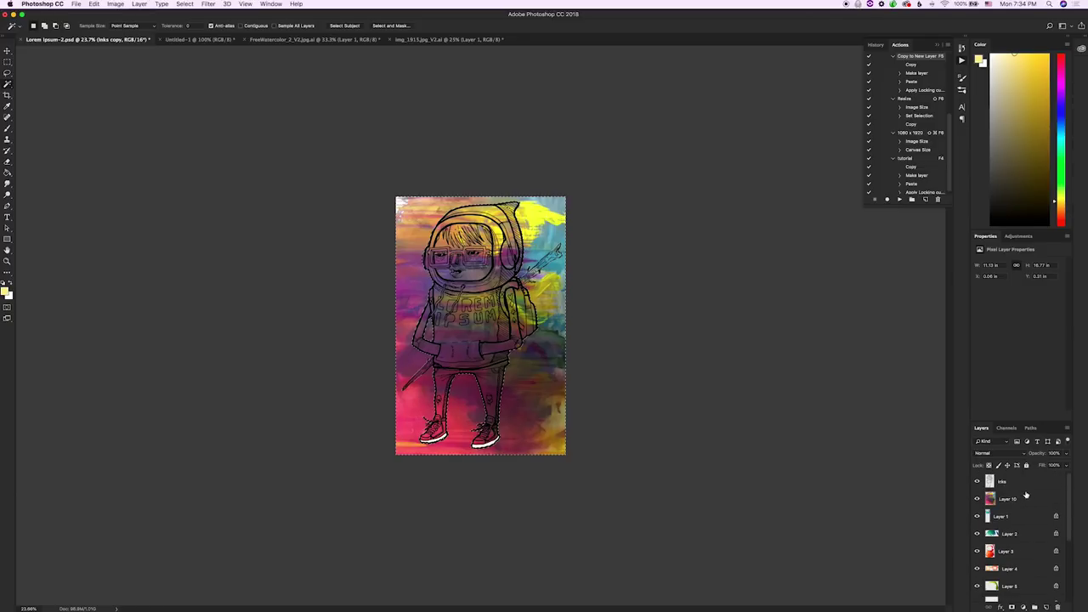
pyautogui.click(1023, 501)
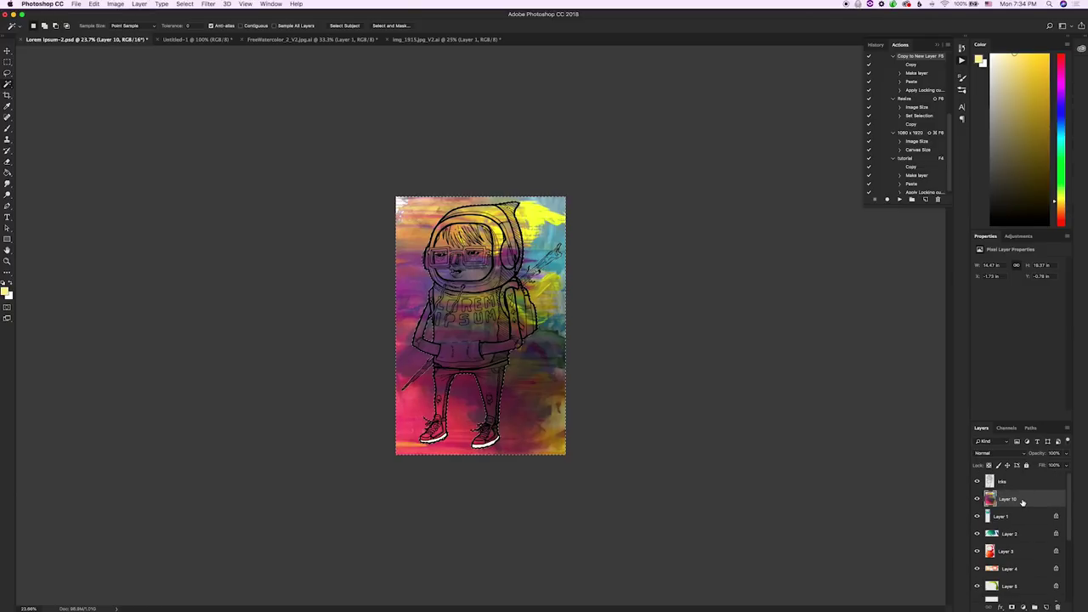
pyautogui.keyDown('alt'); pyautogui.click(1022, 502); pyautogui.keyUp('alt')
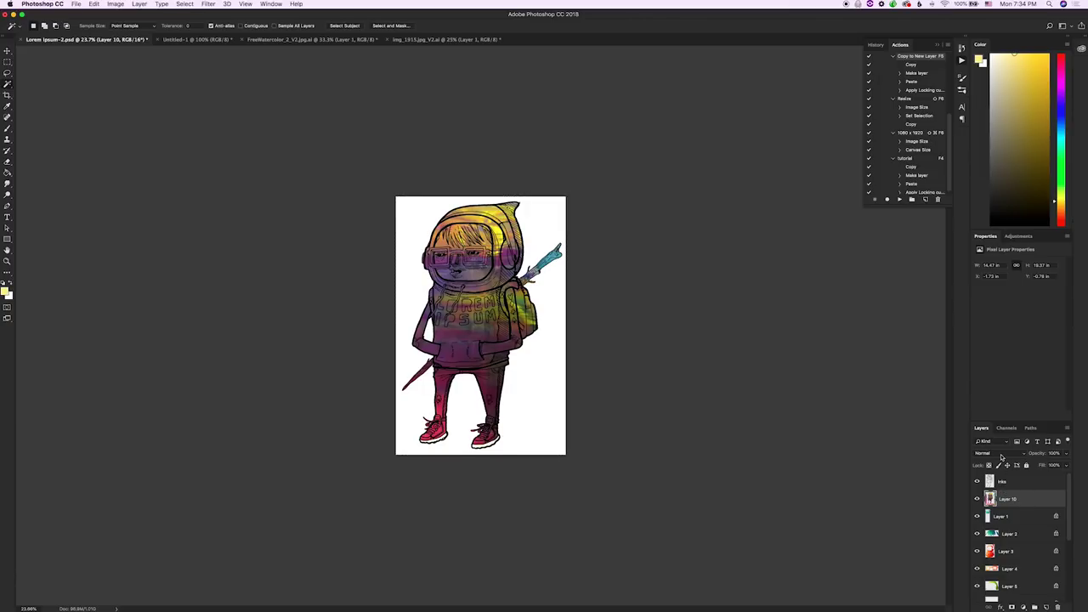
# Step: Set the texture layer's blend mode to Hard Light and its opacity to 32%
pyautogui.click(1007, 454)
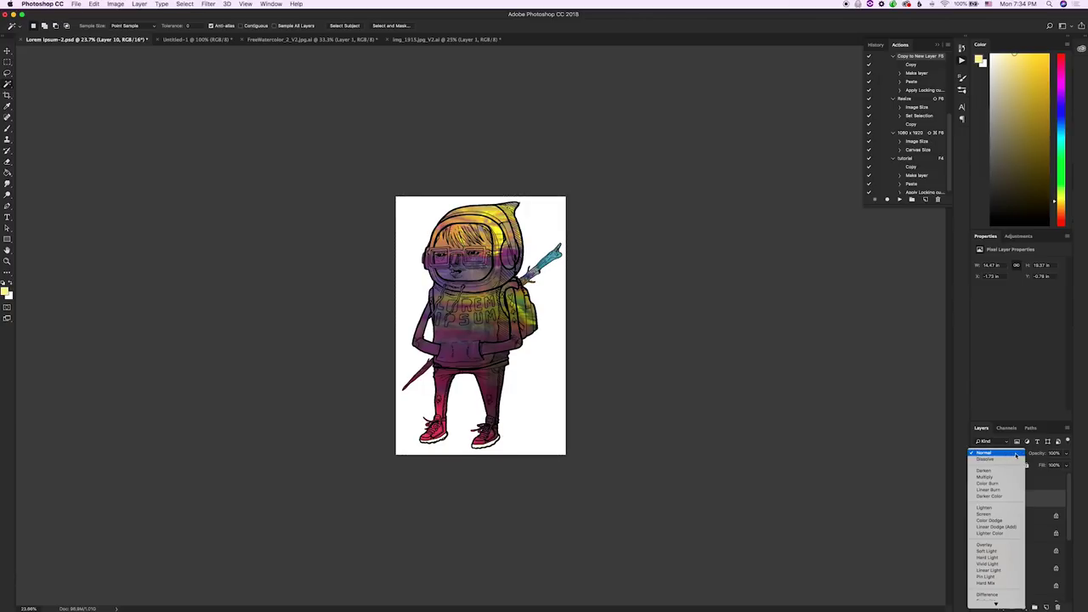
pyautogui.click(993, 558)
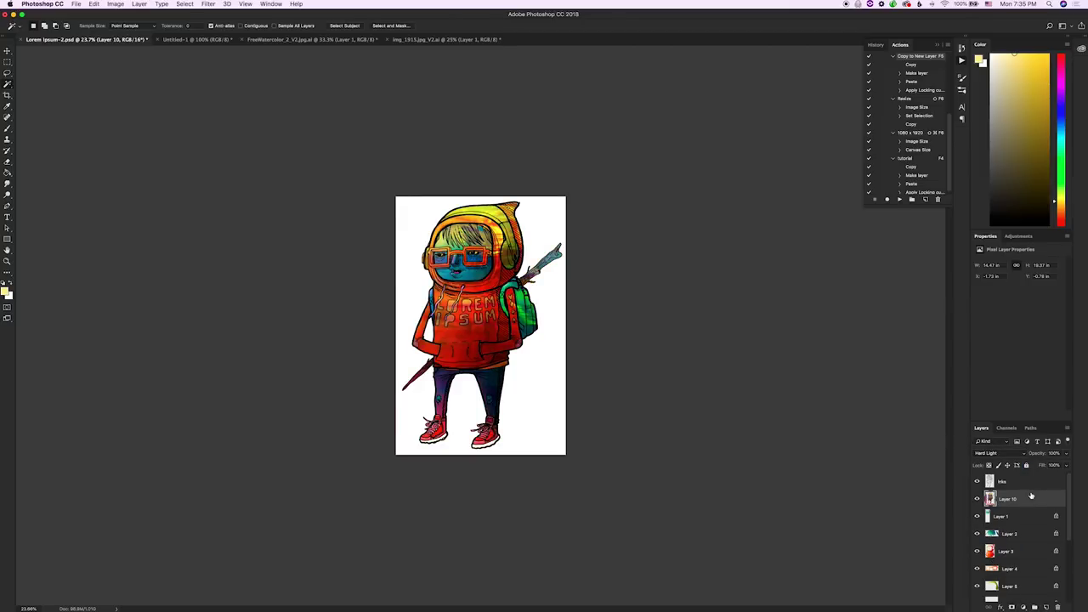
pyautogui.click(1067, 465)
pyautogui.moveTo(1058, 465); pyautogui.dragTo(1040, 465)
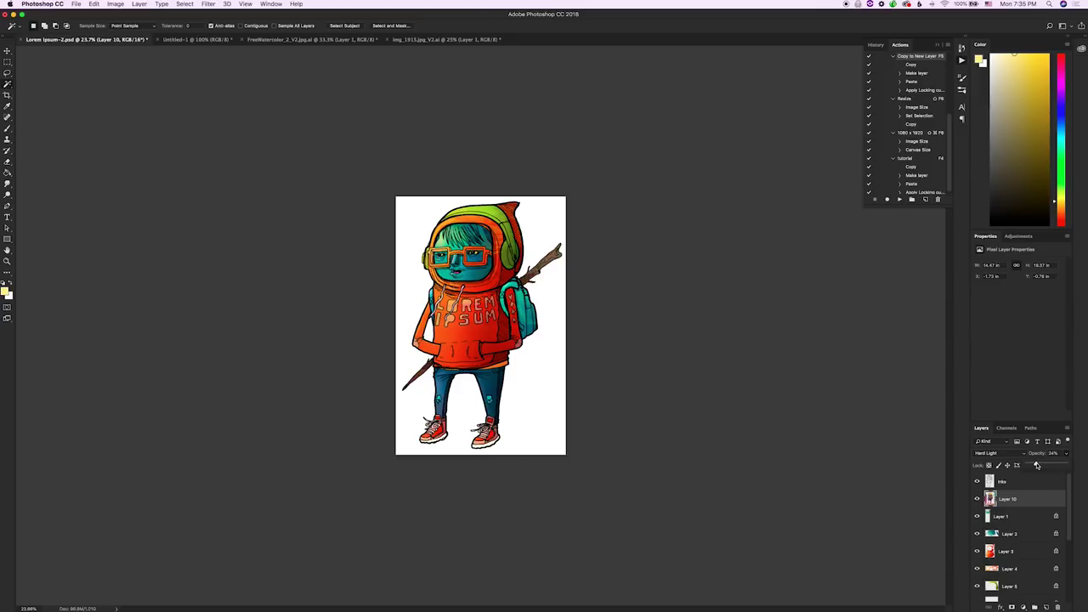
pyautogui.click(906, 482)
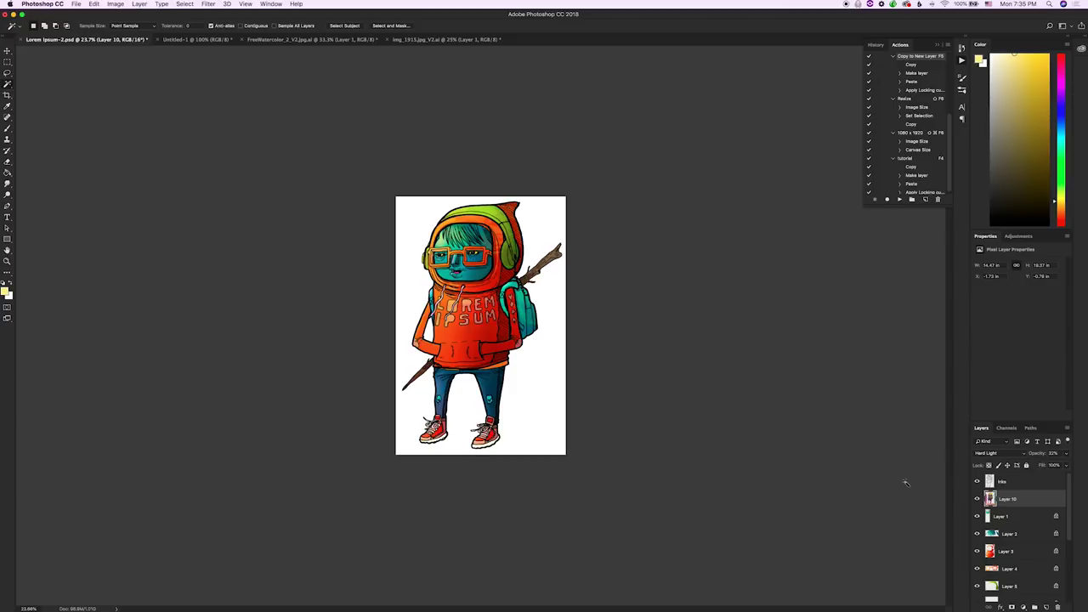
# Step: Copy the whole FreeWatercolor_2 texture and paste it into Lorem Ipsum-2.psd as a layer directly above Layer 10
pyautogui.click(320, 43)
pyautogui.press('super+a')
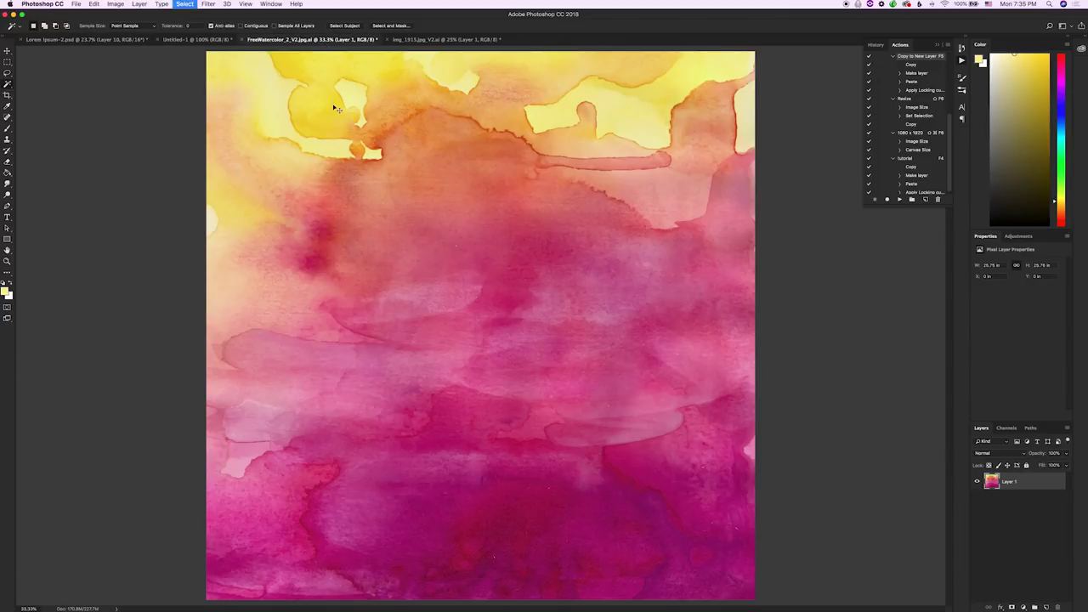
pyautogui.press('super+c')
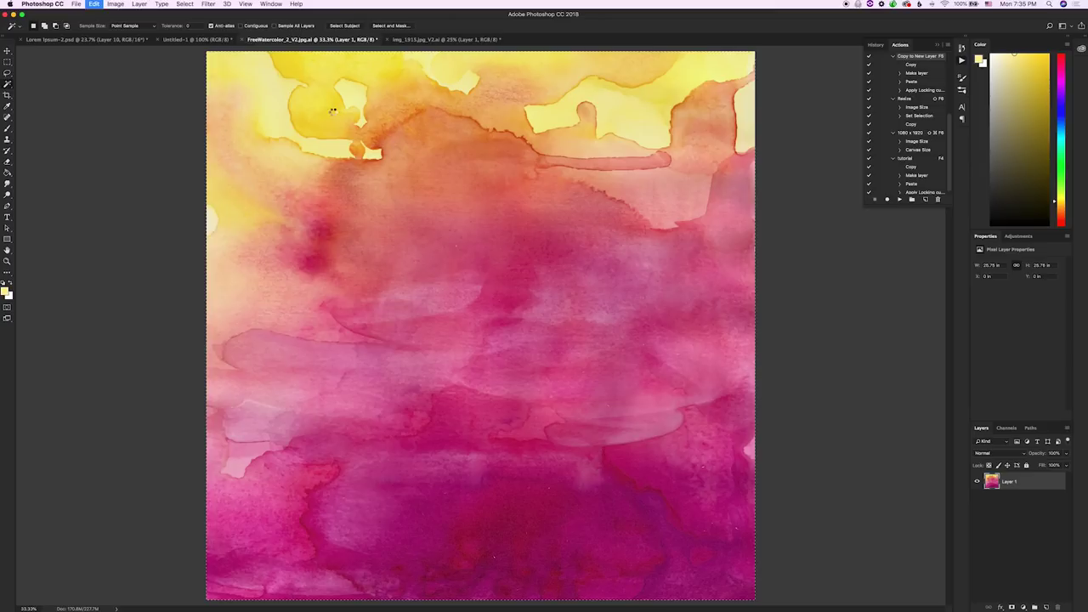
pyautogui.click(65, 41)
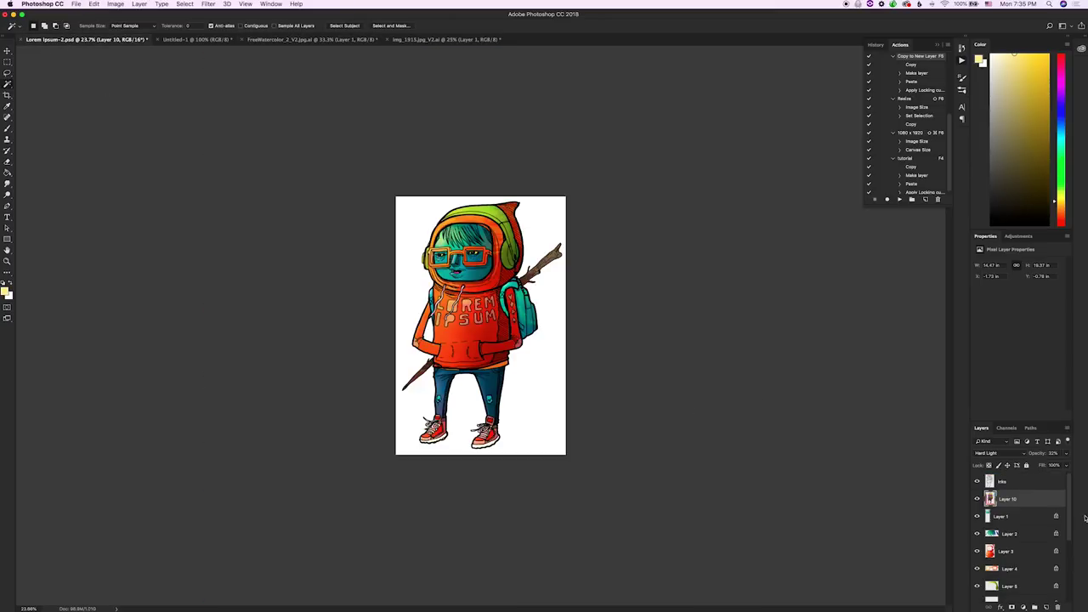
pyautogui.press('super+v')
pyautogui.press('super+v')
# Step: Scale the pasted pink and yellow texture proportionally to about 16.8 × 16.8 in so it covers the whole character
pyautogui.press('super+t')
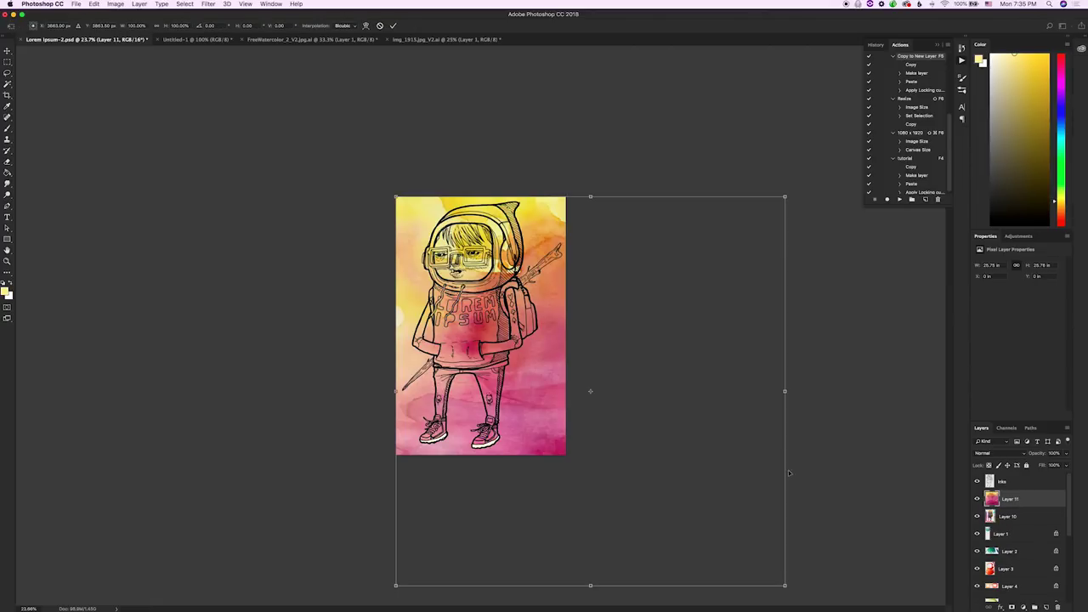
pyautogui.moveTo(784, 585); pyautogui.dragTo(632, 465)
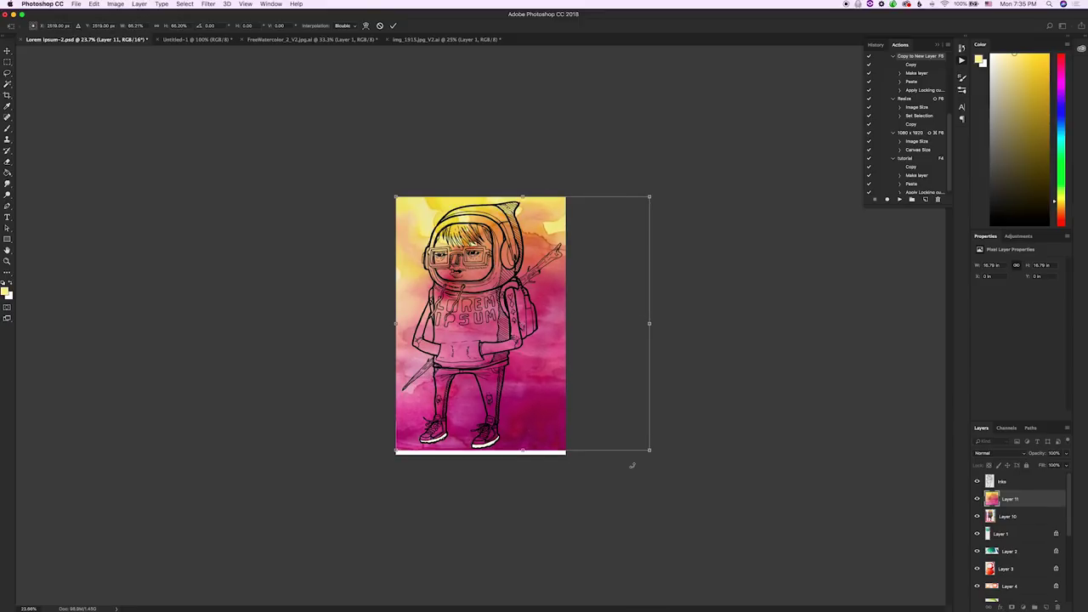
pyautogui.press('Return')
# Step: Select the empty area around the character on Layer 10 and delete that area from the texture on Layer 11
pyautogui.click(1008, 516)
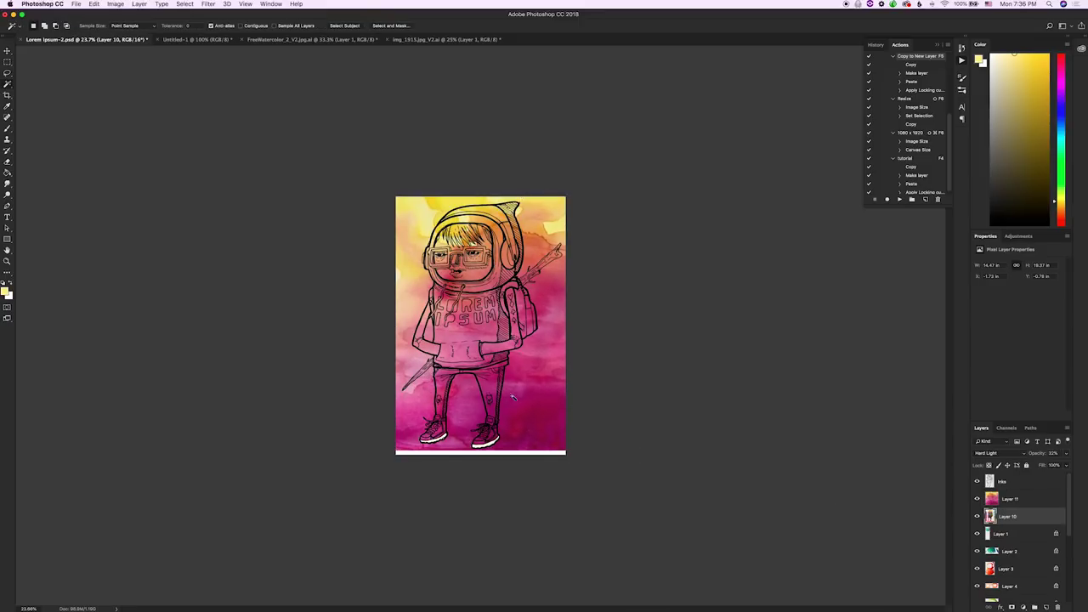
pyautogui.press('super+a')
pyautogui.click(1033, 500)
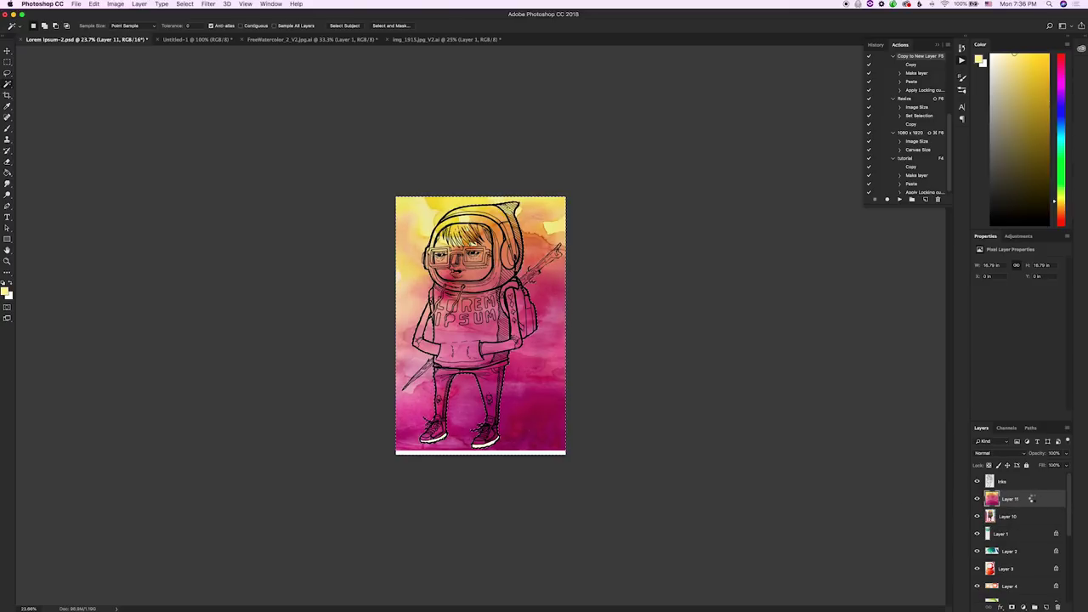
pyautogui.press('Delete')
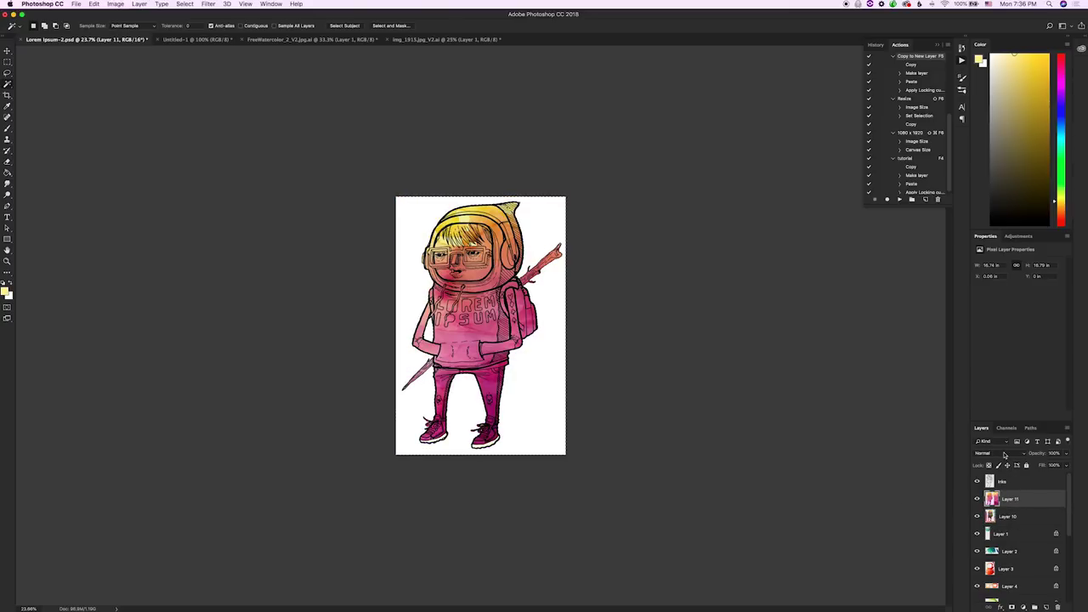
# Step: Set Layer 11's blend mode to Hard Light and its opacity to 27%
pyautogui.click(1004, 455)
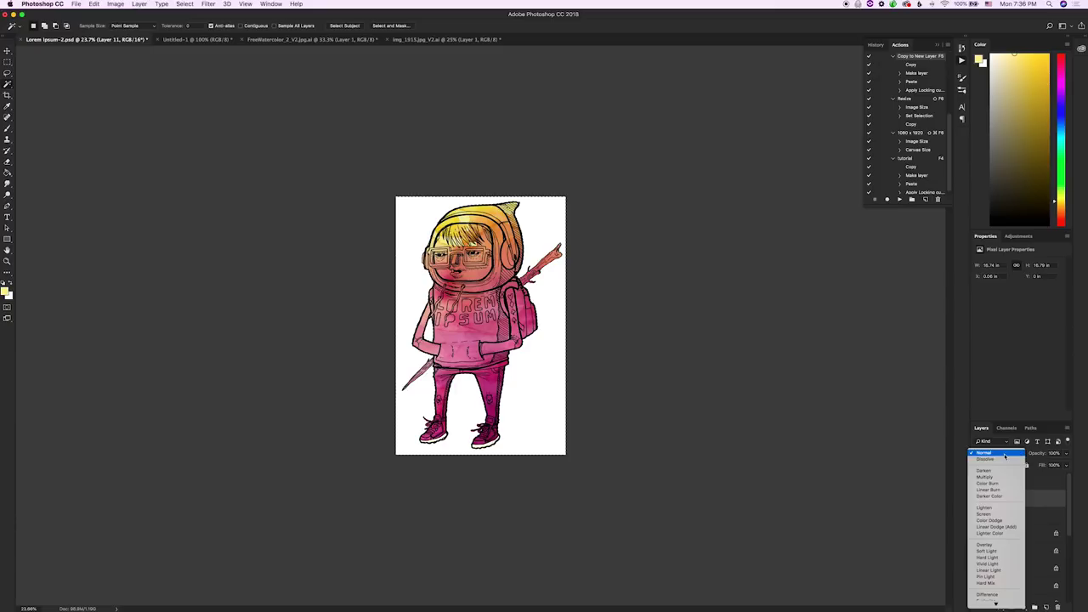
pyautogui.click(995, 558)
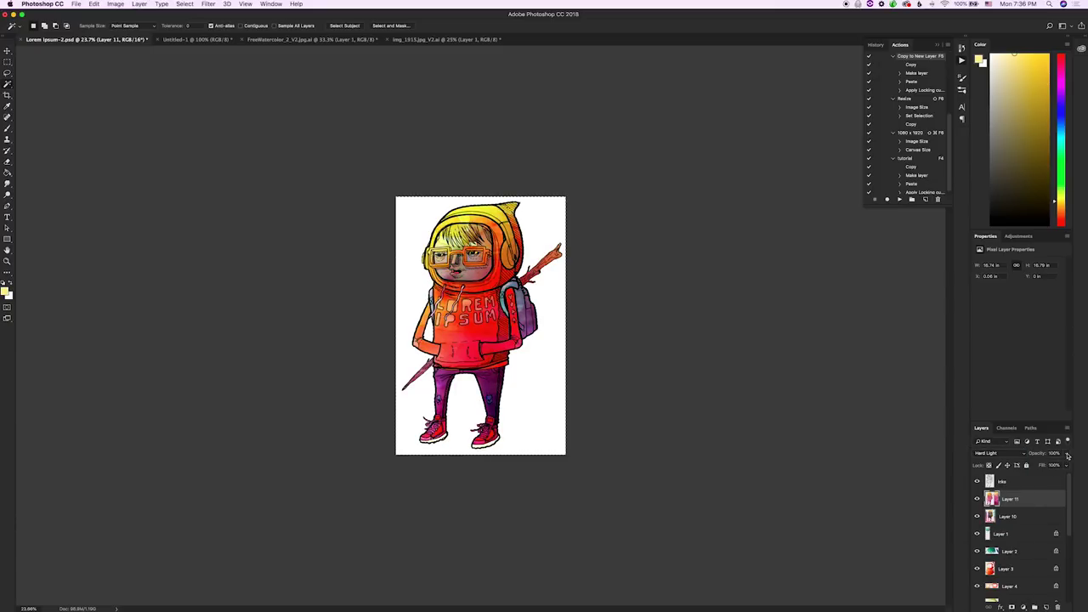
pyautogui.moveTo(1067, 463); pyautogui.dragTo(1039, 465)
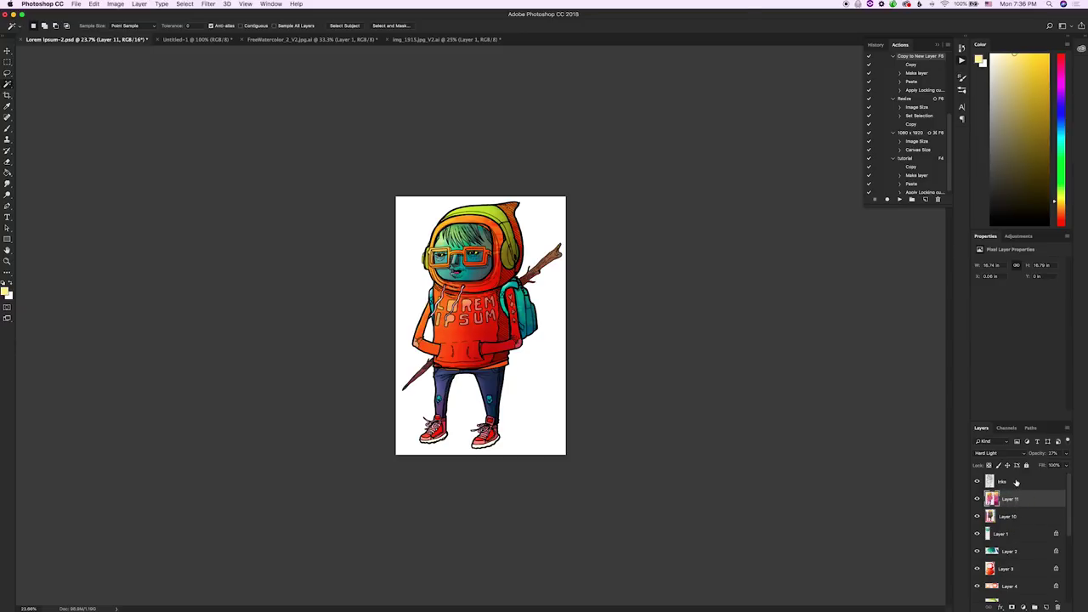
# Step: Copy the white shoe soles from the Inks layer to a new layer and place it directly below Layer 2
pyautogui.click(1016, 482)
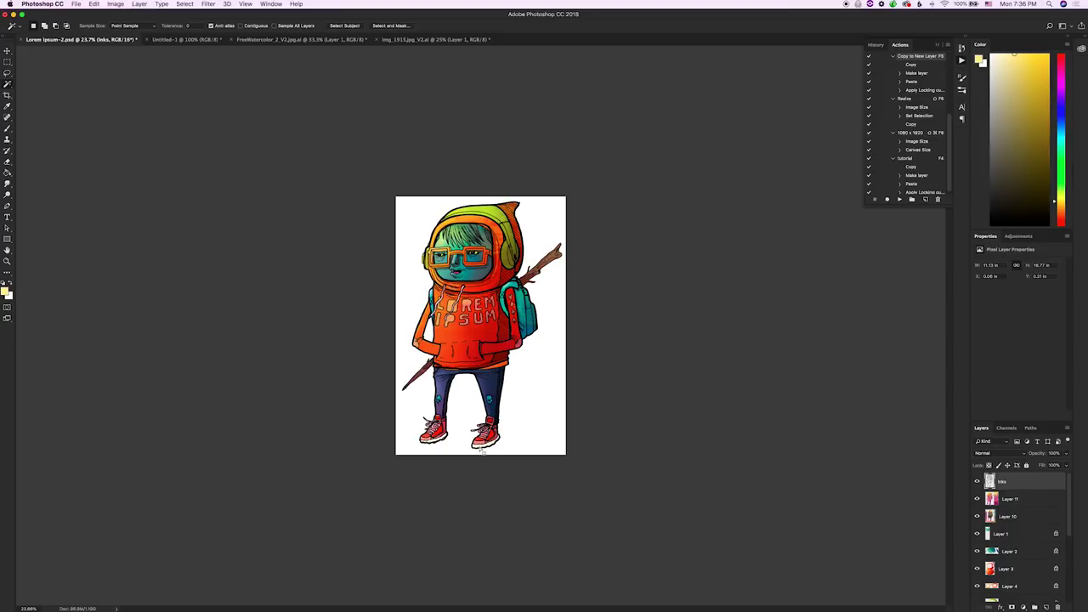
pyautogui.press('F6')
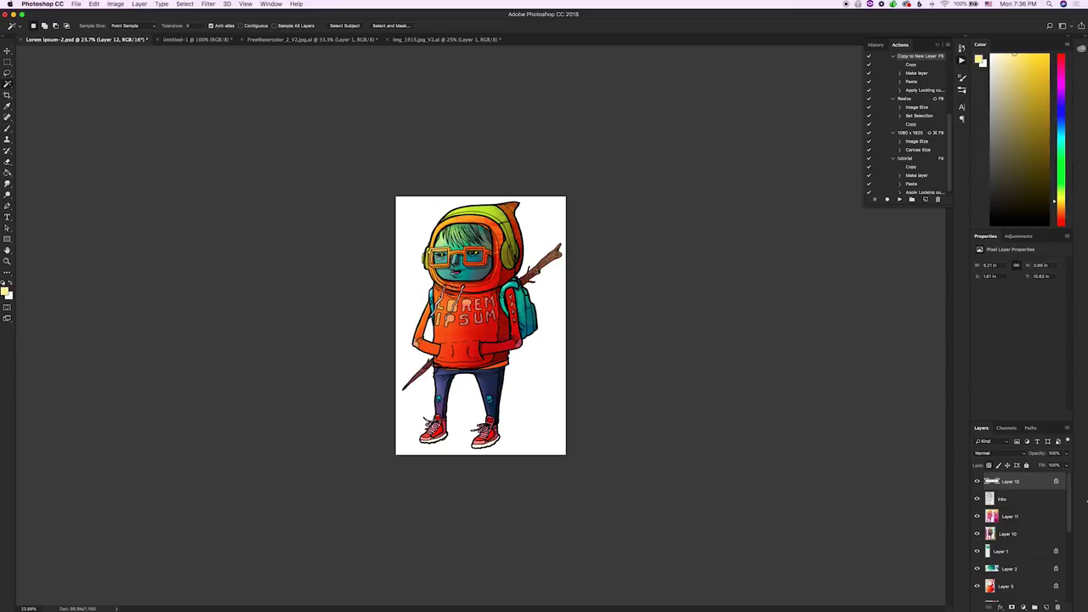
pyautogui.click(1031, 502)
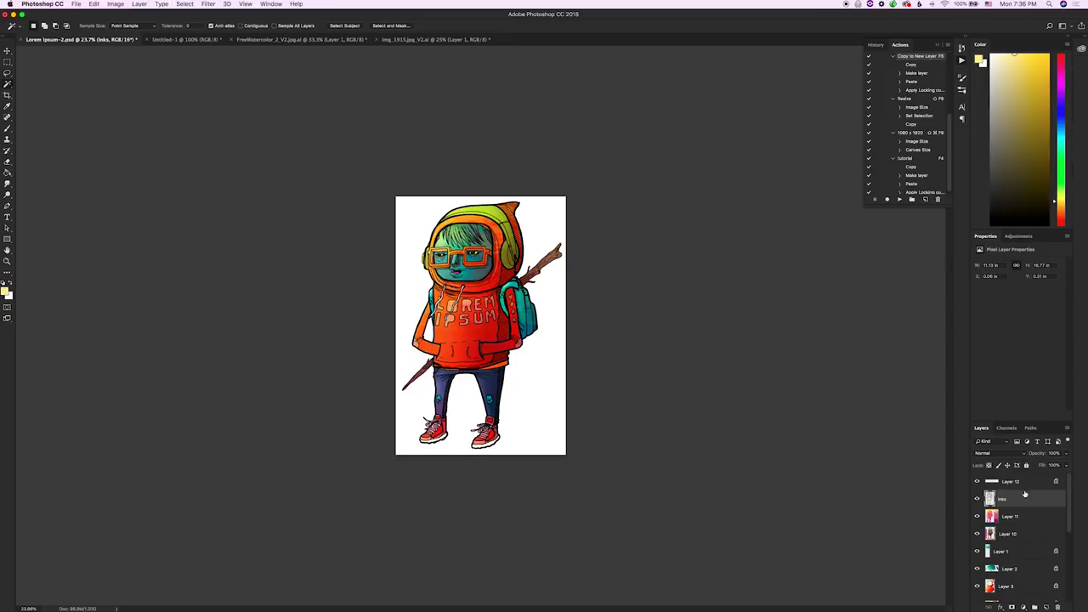
pyautogui.moveTo(1025, 483); pyautogui.dragTo(1018, 586)
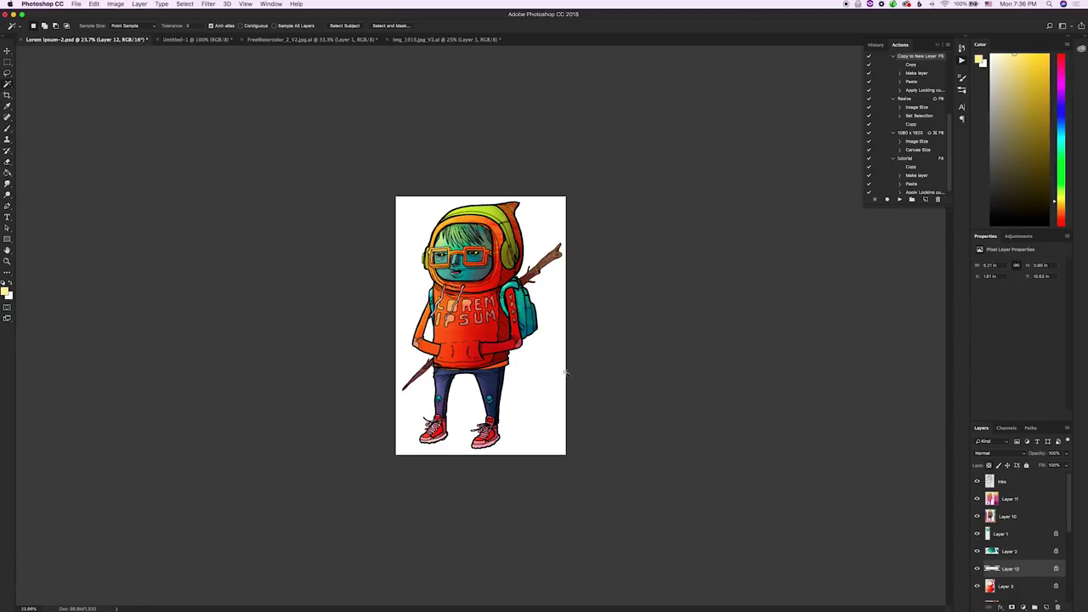
# Step: Crop the artwork to the current canvas bounds, deleting the texture pixels that extend beyond the canvas
pyautogui.click(8, 97)
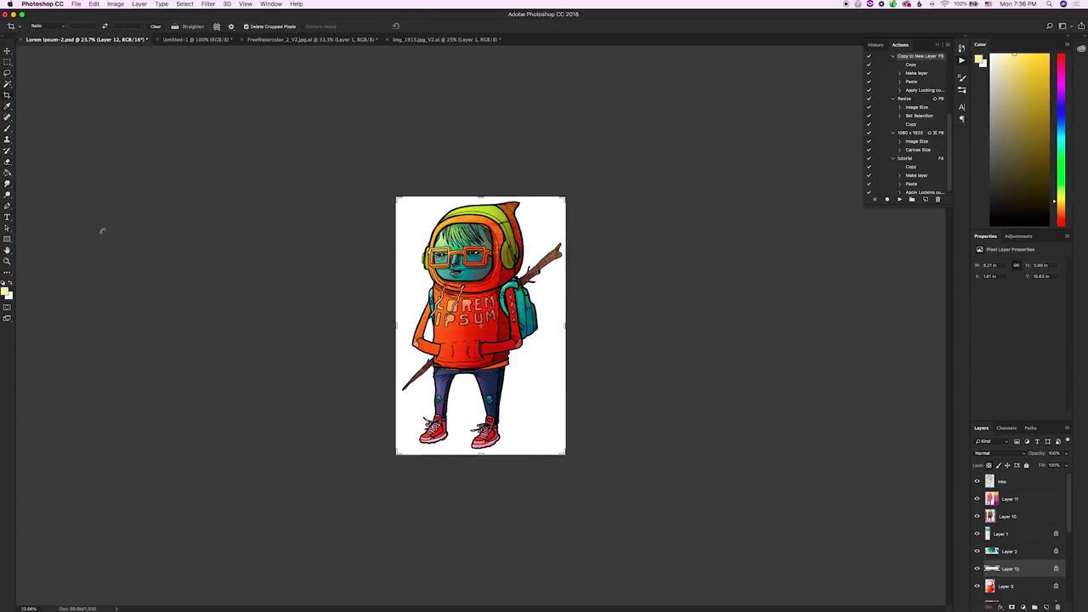
pyautogui.click(419, 277)
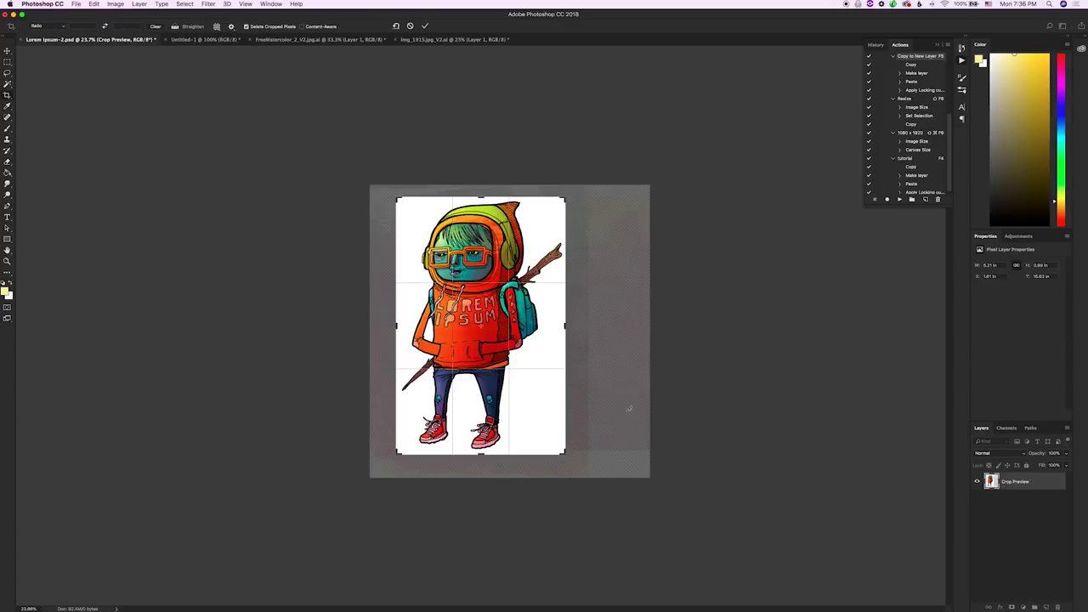
pyautogui.press('Return')
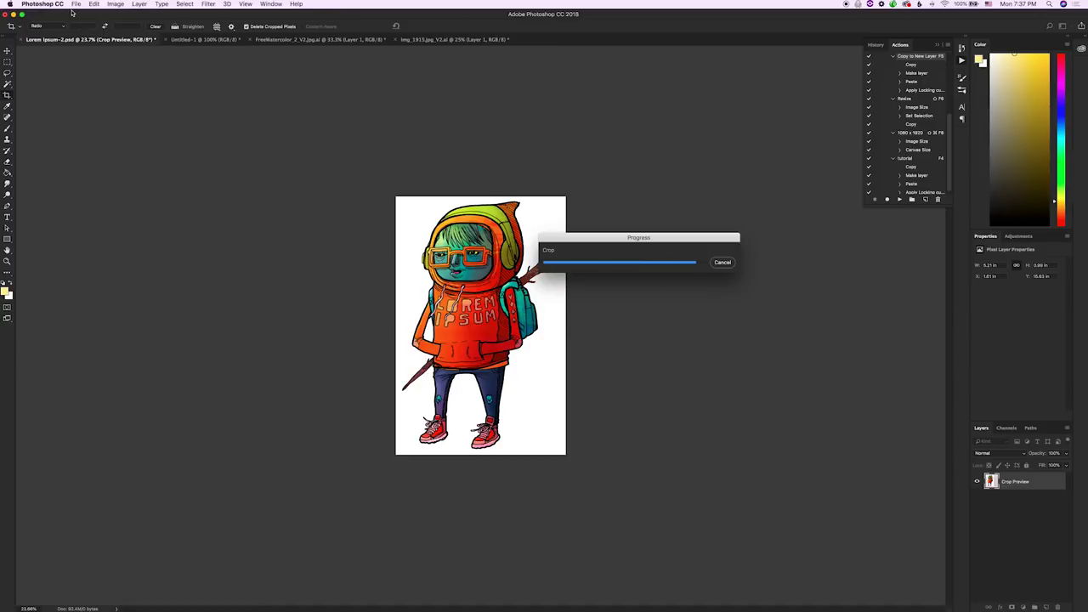
# Step: Open New Signature CIRCLE.tif from the _Ten Hundred folder
pyautogui.click(75, 5)
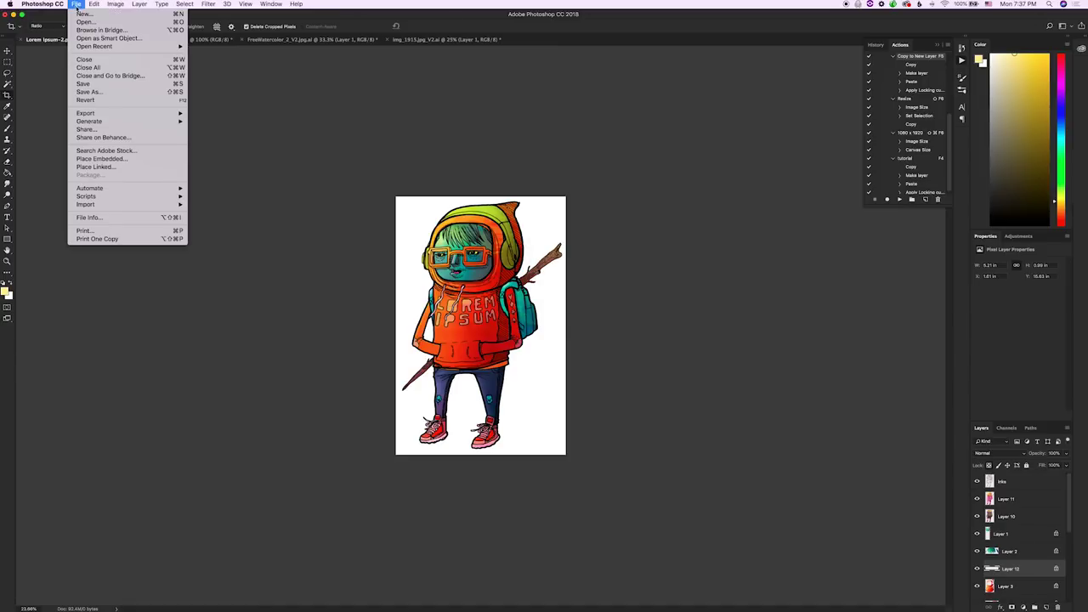
pyautogui.click(316, 249)
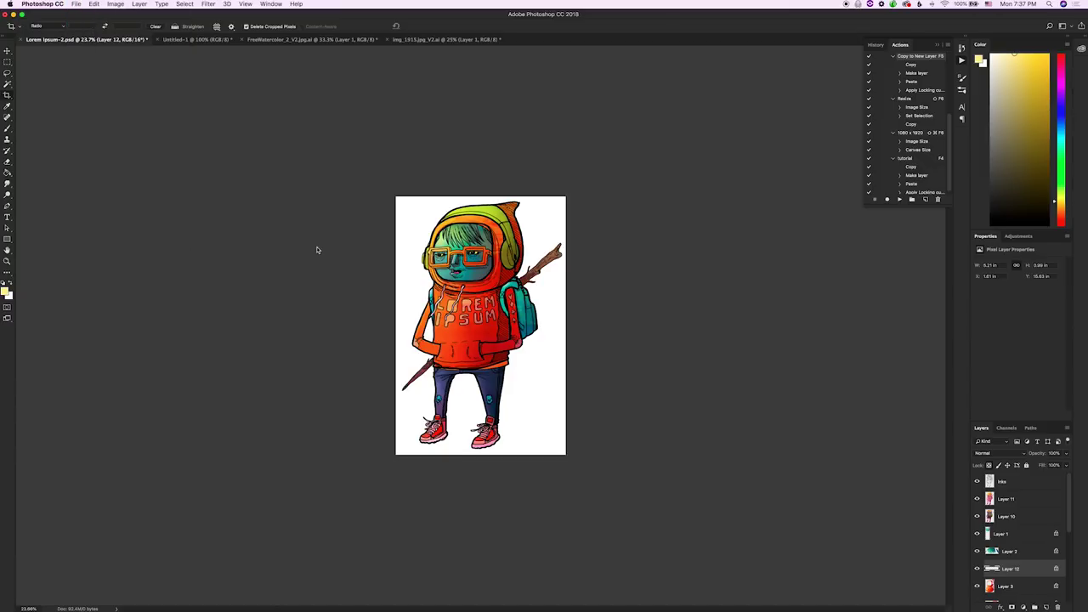
pyautogui.press('super+o')
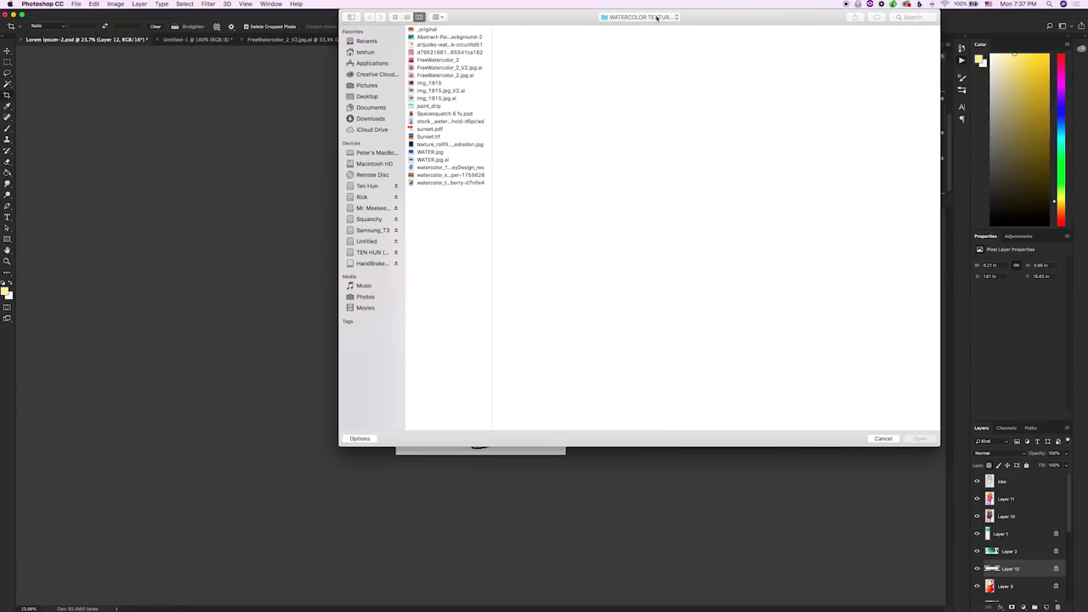
pyautogui.click(657, 17)
pyautogui.click(636, 30)
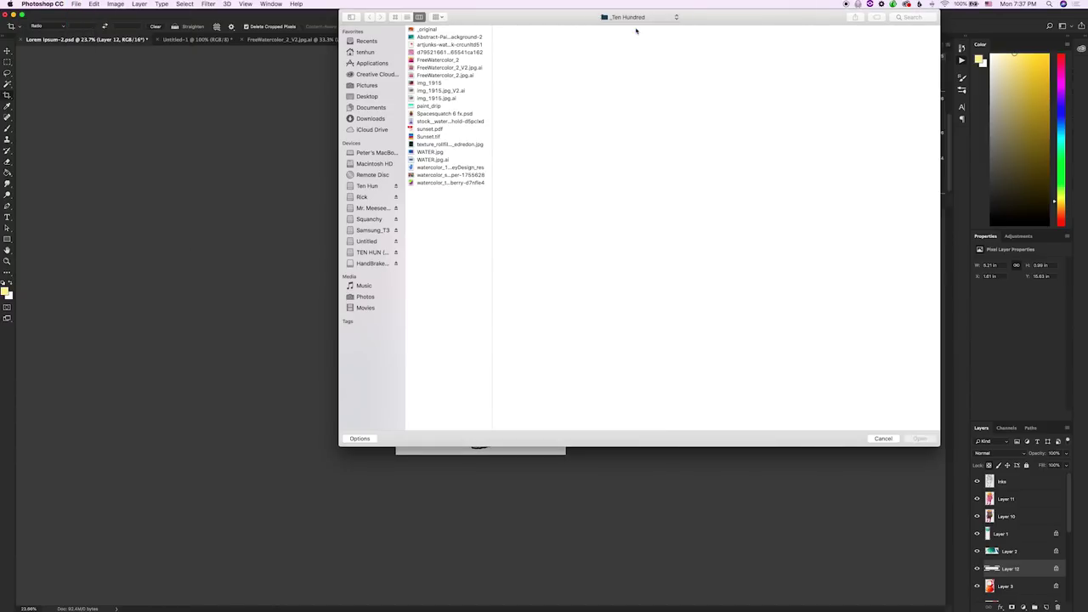
pyautogui.press('n')
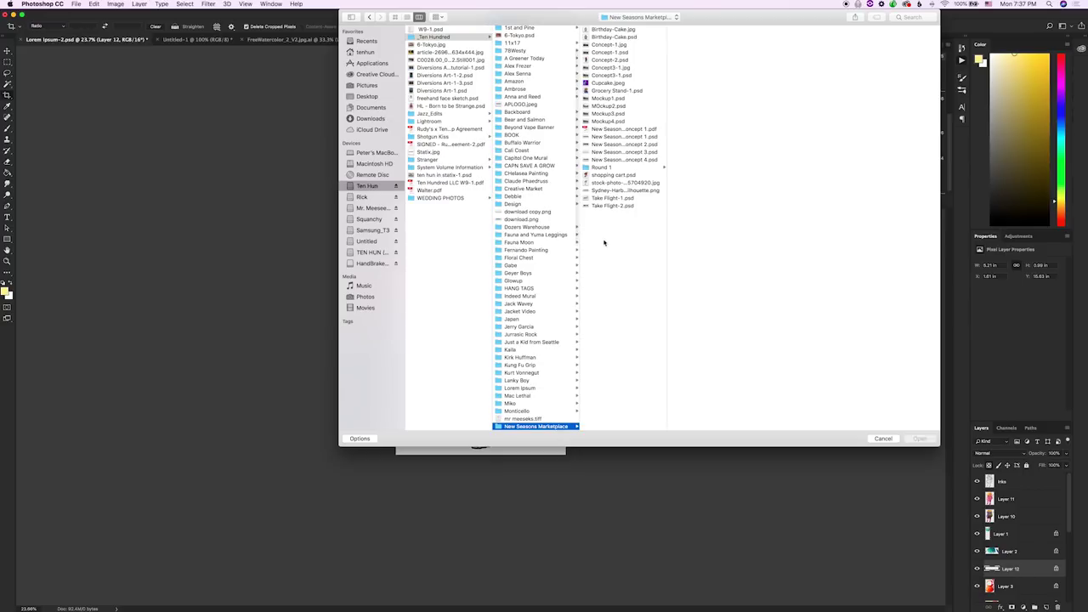
pyautogui.scroll(-3, 529, 385)
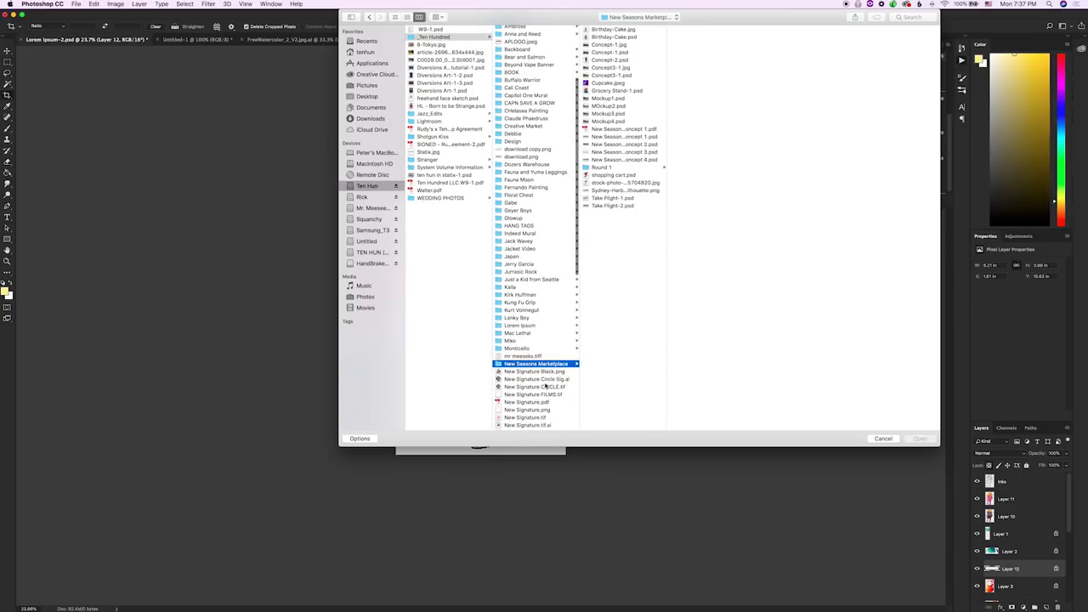
pyautogui.click(548, 386)
pyautogui.click(922, 439)
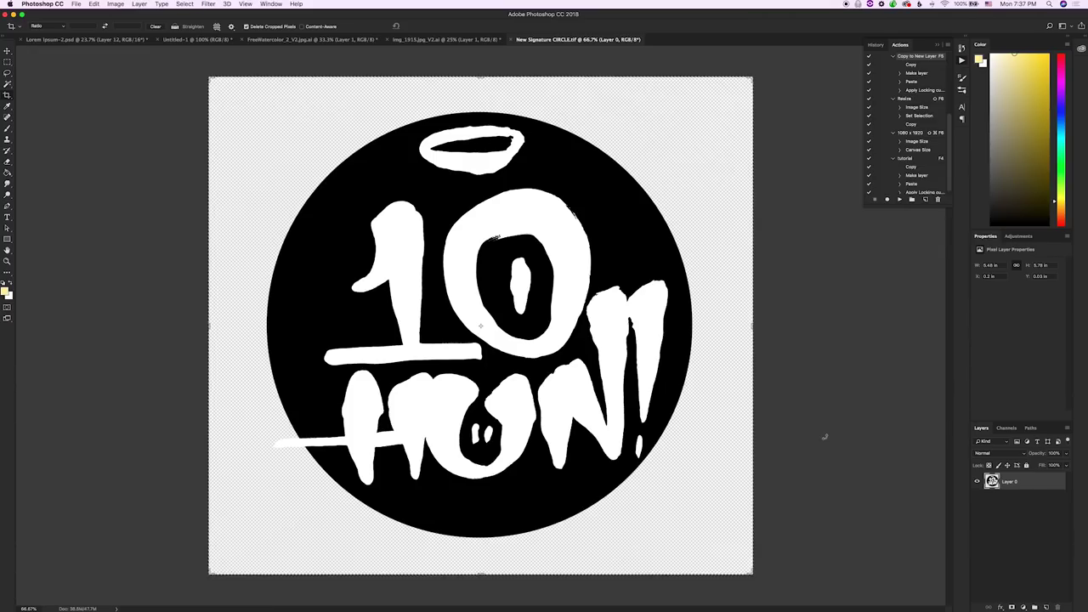
# Step: Copy the circular signature logo and paste it into Lorem Ipsum-2.psd as a layer above the Inks layer
pyautogui.press('super+c')
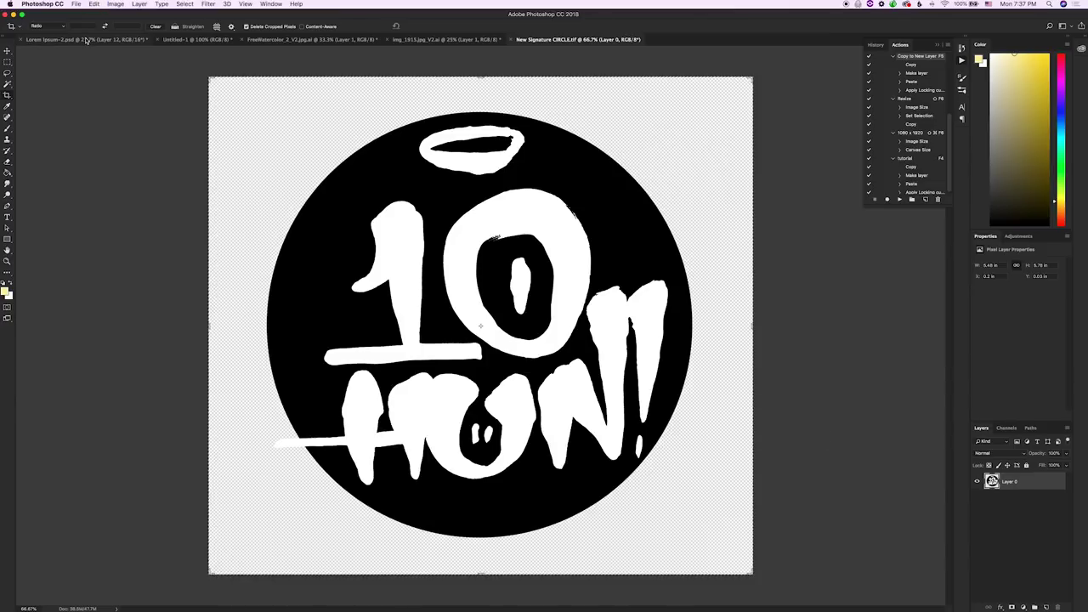
pyautogui.hotkey('ctrl', 'Tab')
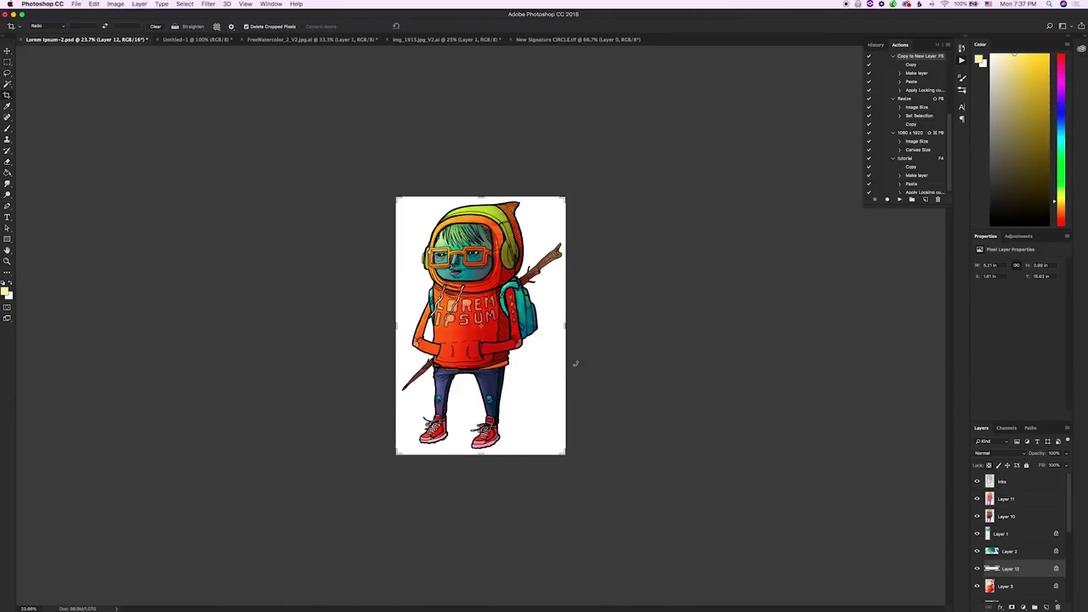
pyautogui.click(1019, 483)
pyautogui.press('super+c')
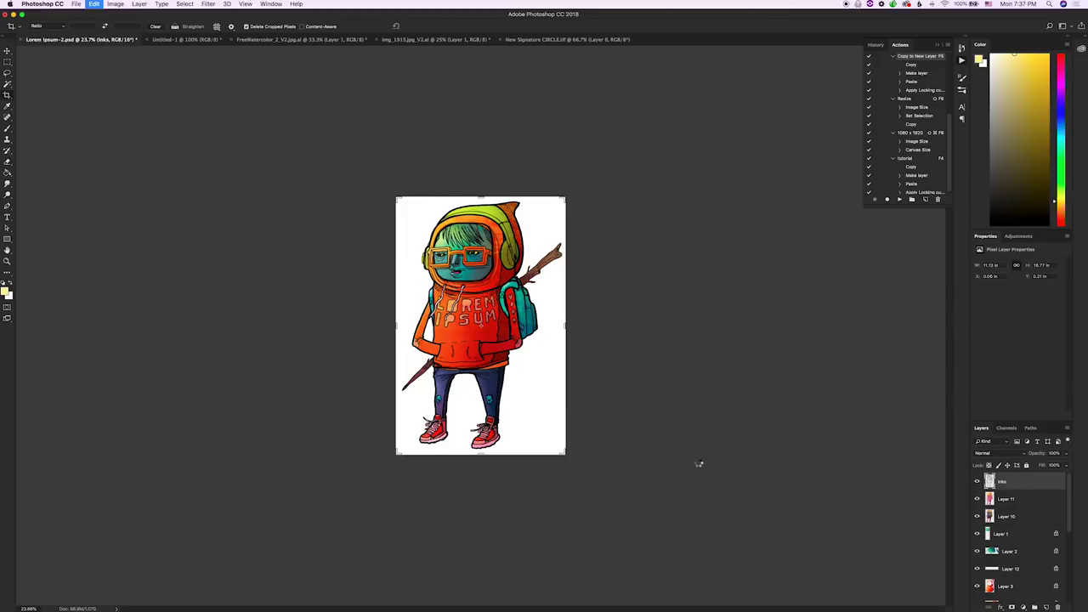
pyautogui.press('super+v')
# Step: Scale the pasted signature logo down to about 13.8% and place it on the white area beside the character's shoes
pyautogui.press('super+t')
pyautogui.moveTo(566, 414); pyautogui.dragTo(541, 432)
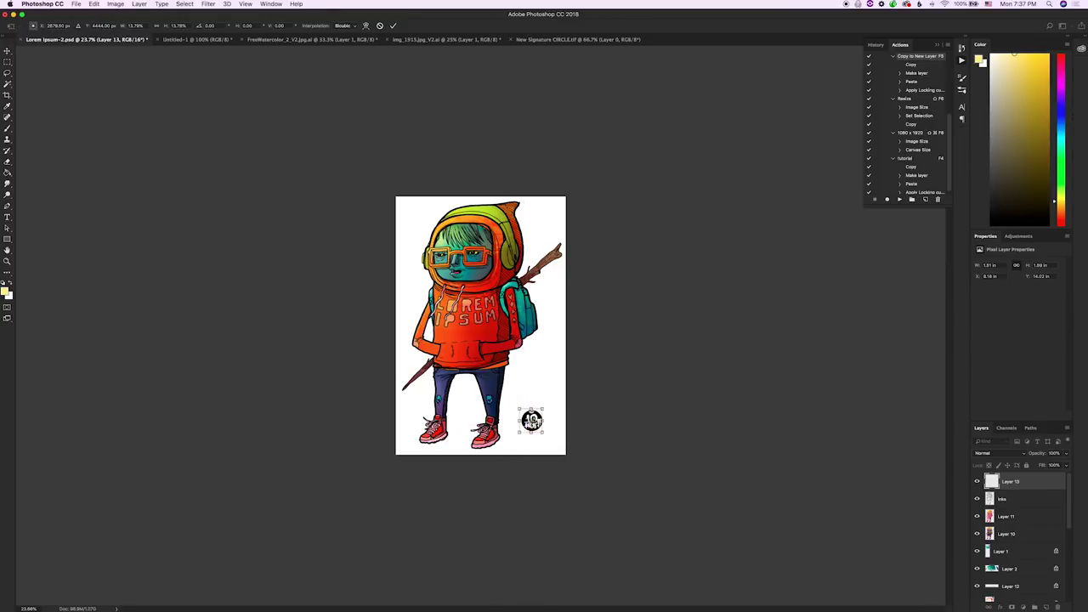
pyautogui.press('c')
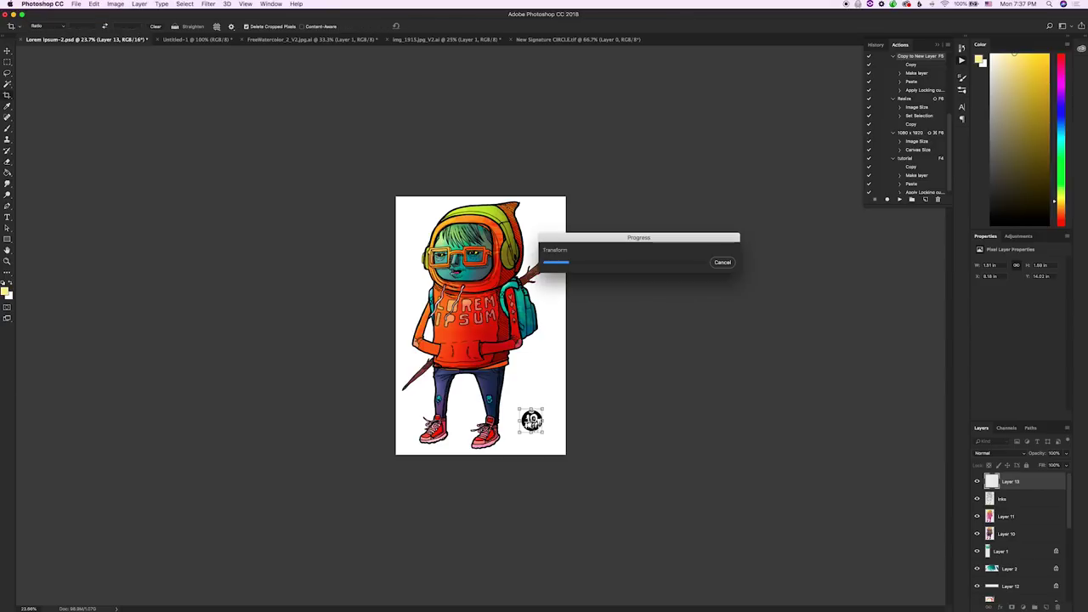
# Step: Move the signature logo slightly closer to the lower-right corner of the artwork and fit the artwork in view
pyautogui.moveTo(537, 424); pyautogui.dragTo(544, 437)
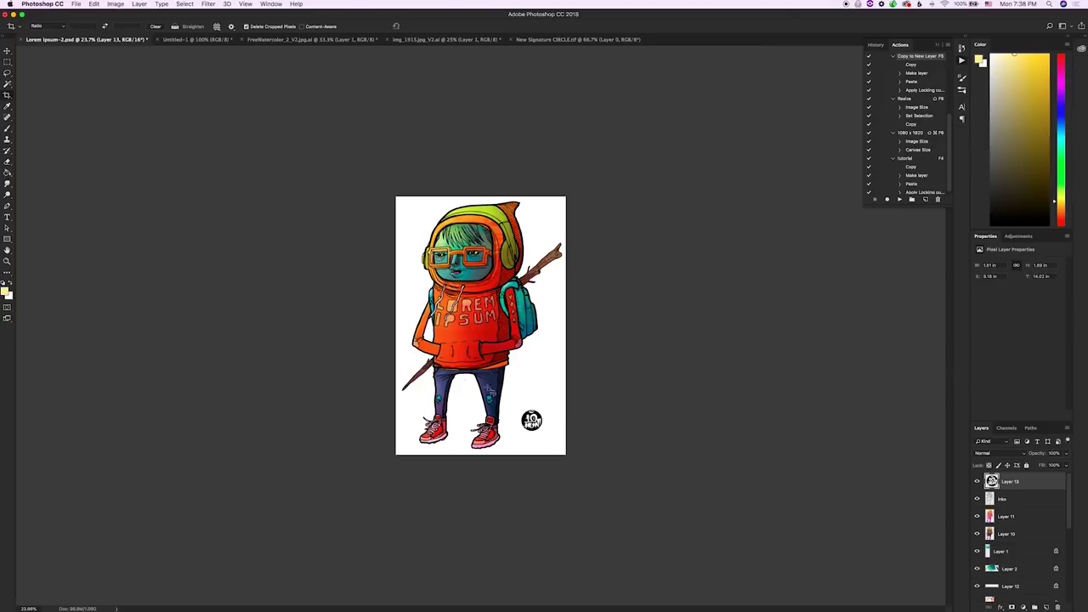
pyautogui.click(7, 51)
pyautogui.moveTo(518, 428); pyautogui.dragTo(524, 438)
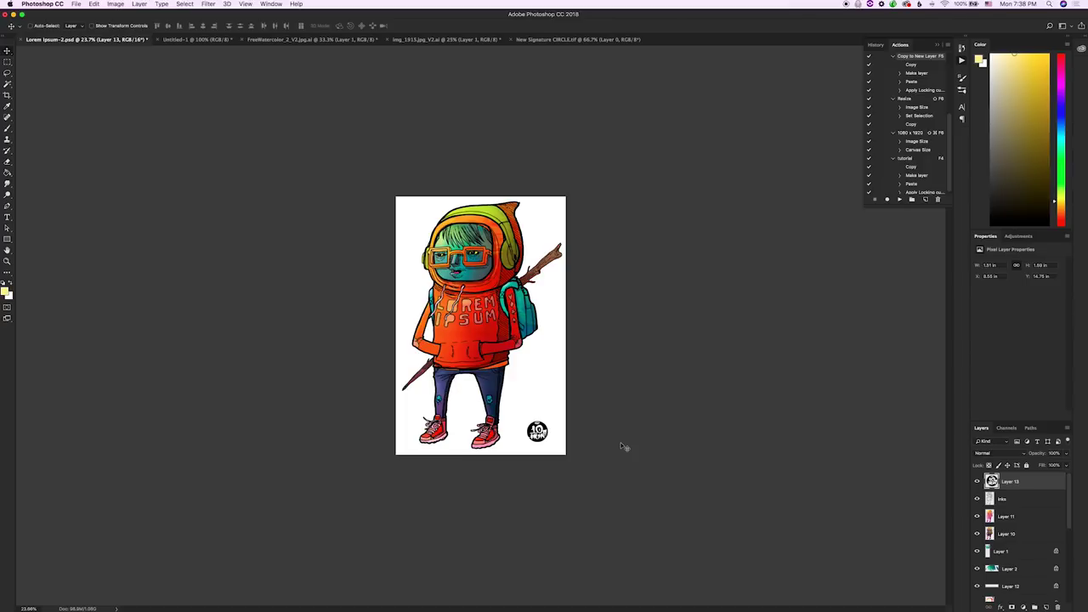
pyautogui.press('super+0')
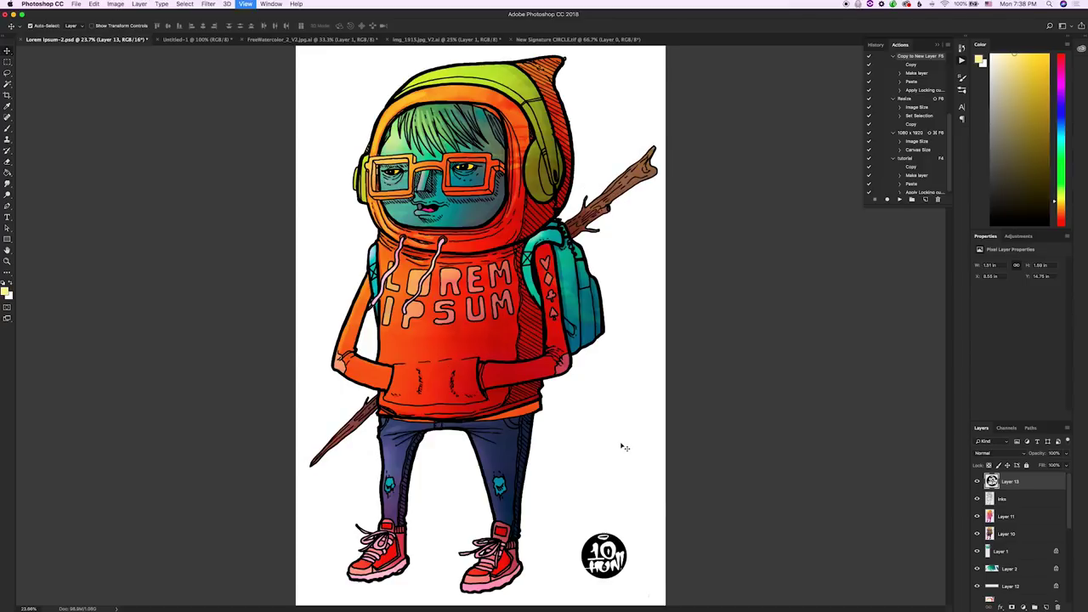